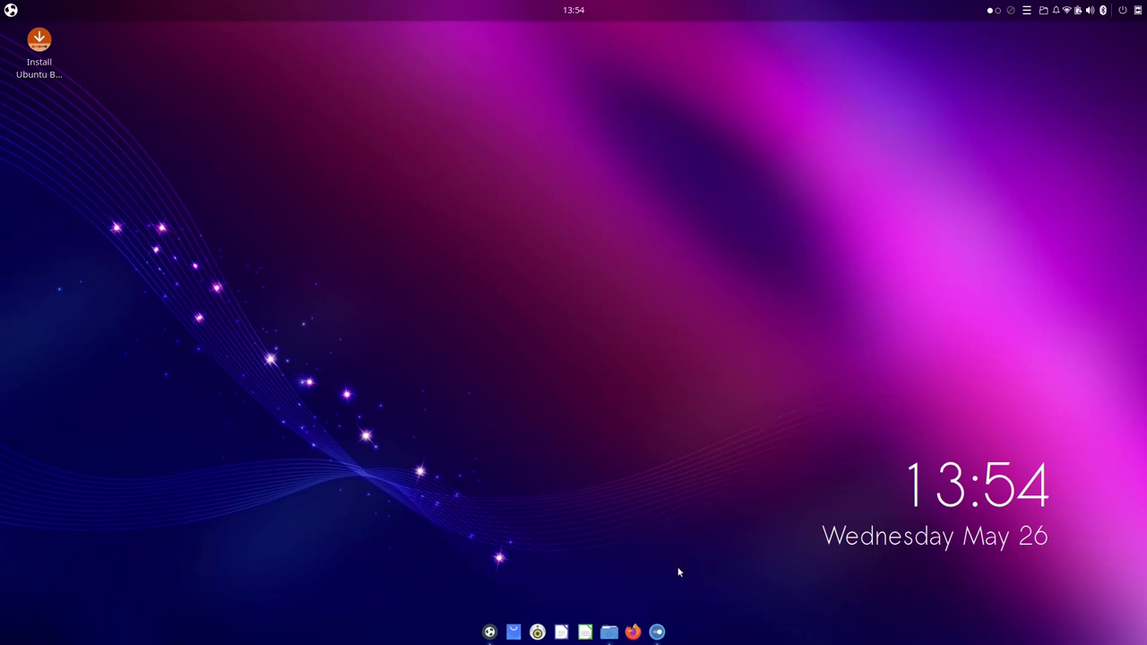
Set the cat photo as the desktop wallpaper and minimize the background settings.
left_click(659, 633)
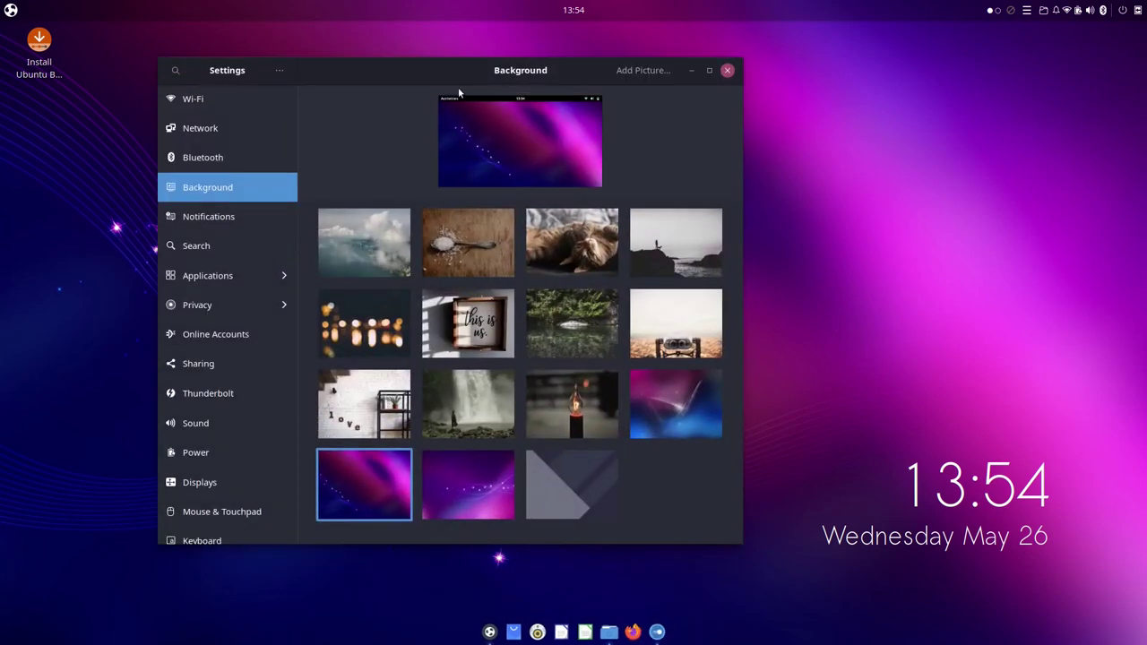
left_click_drag(460, 79, 497, 70)
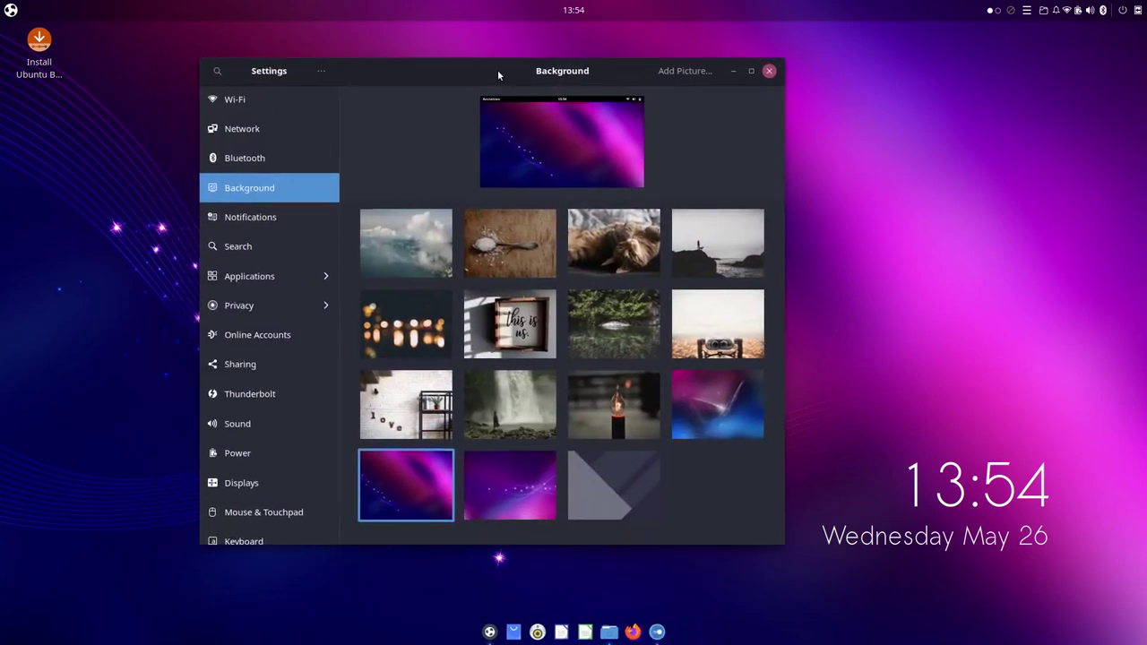
left_click(625, 252)
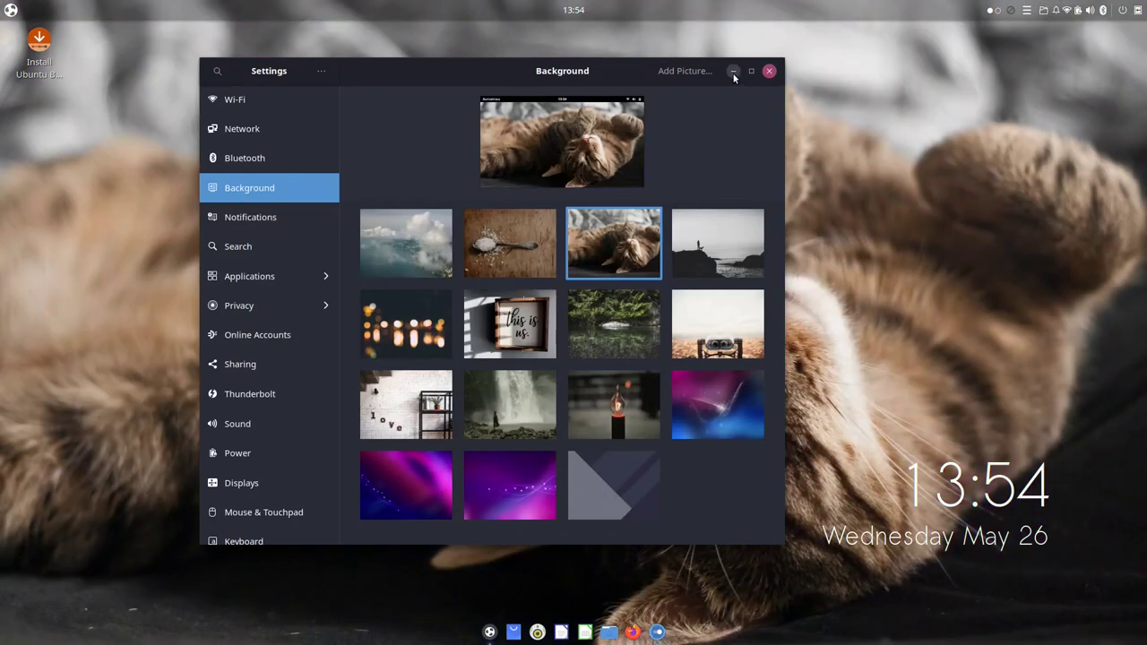
left_click(733, 74)
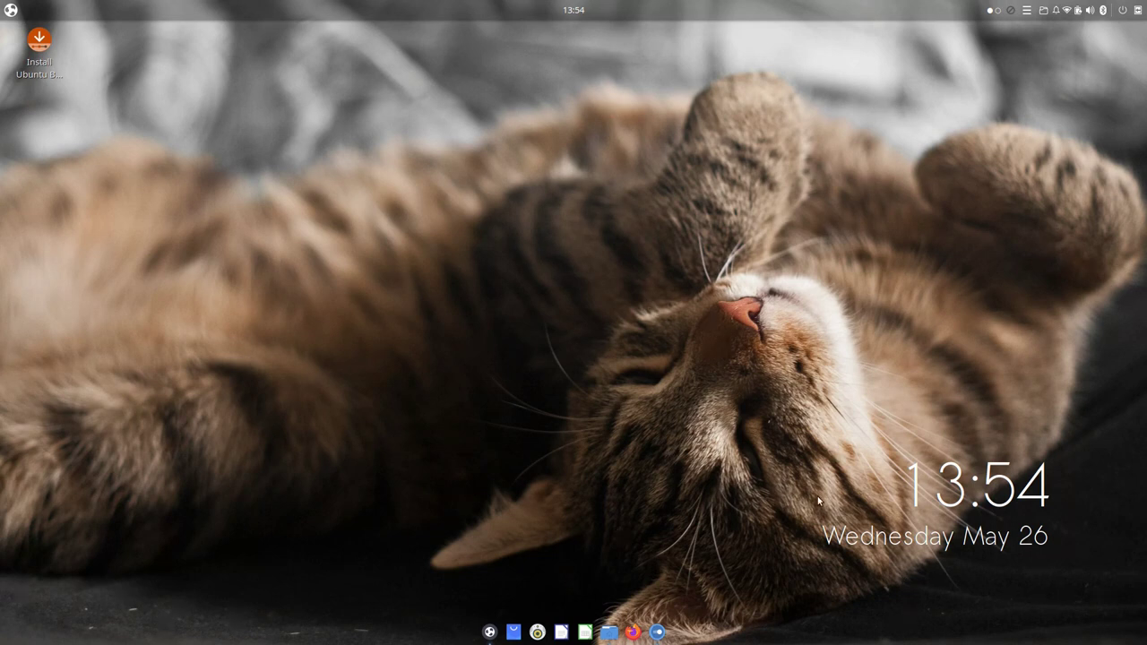
Restore the purple wallpaper in the background settings and put the window away.
left_click(656, 633)
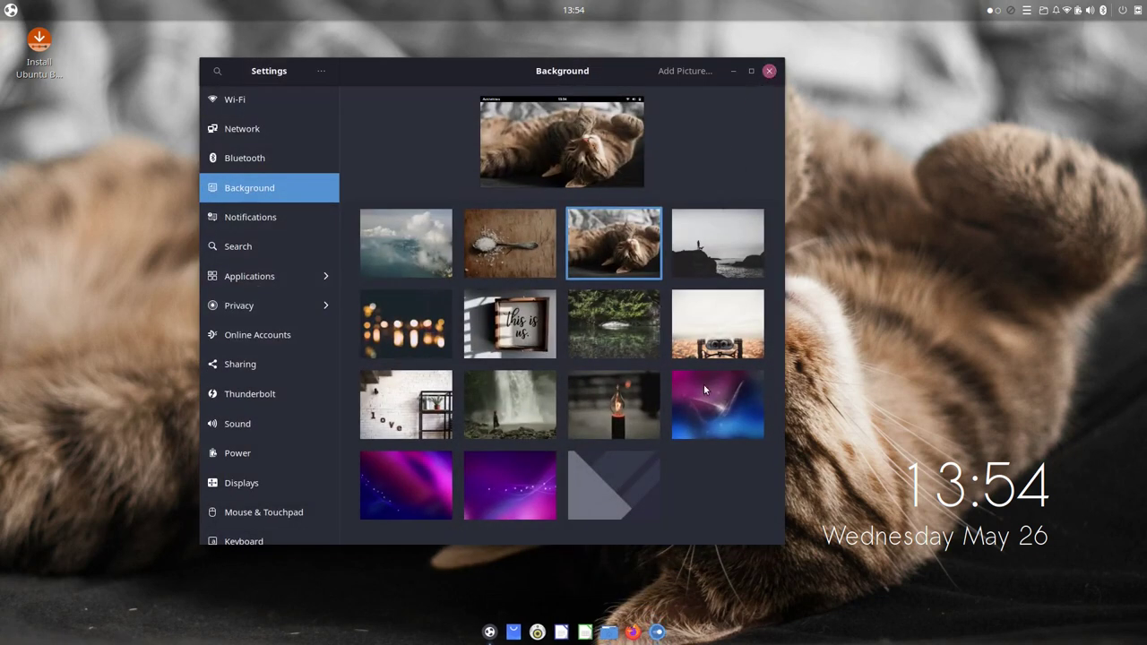
left_click(442, 478)
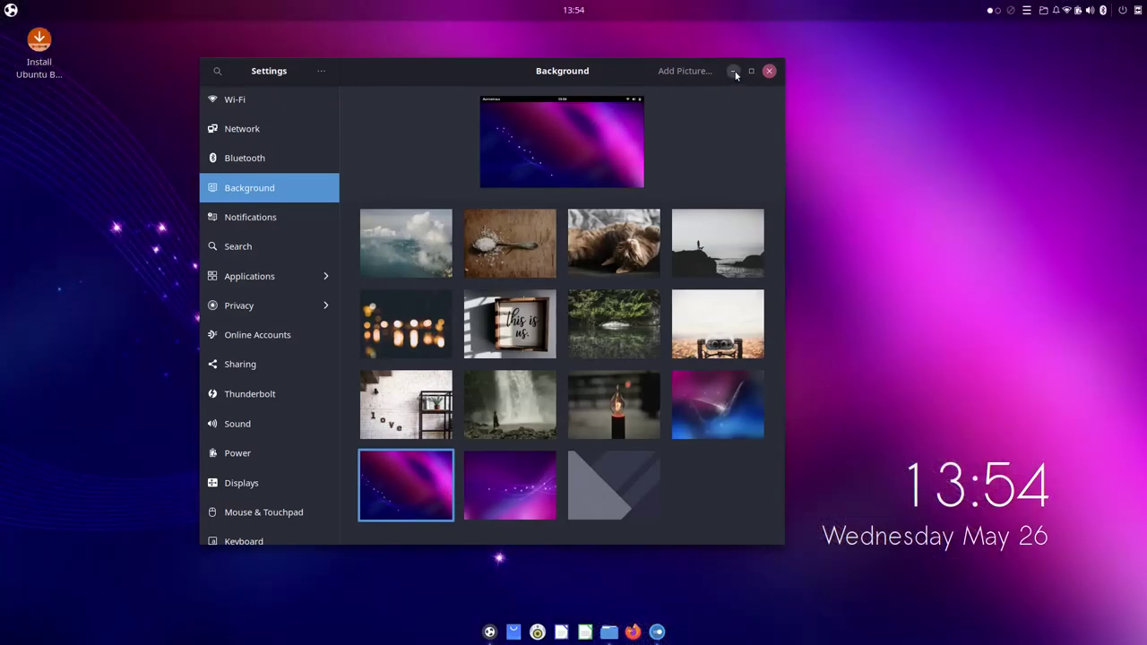
left_click(735, 76)
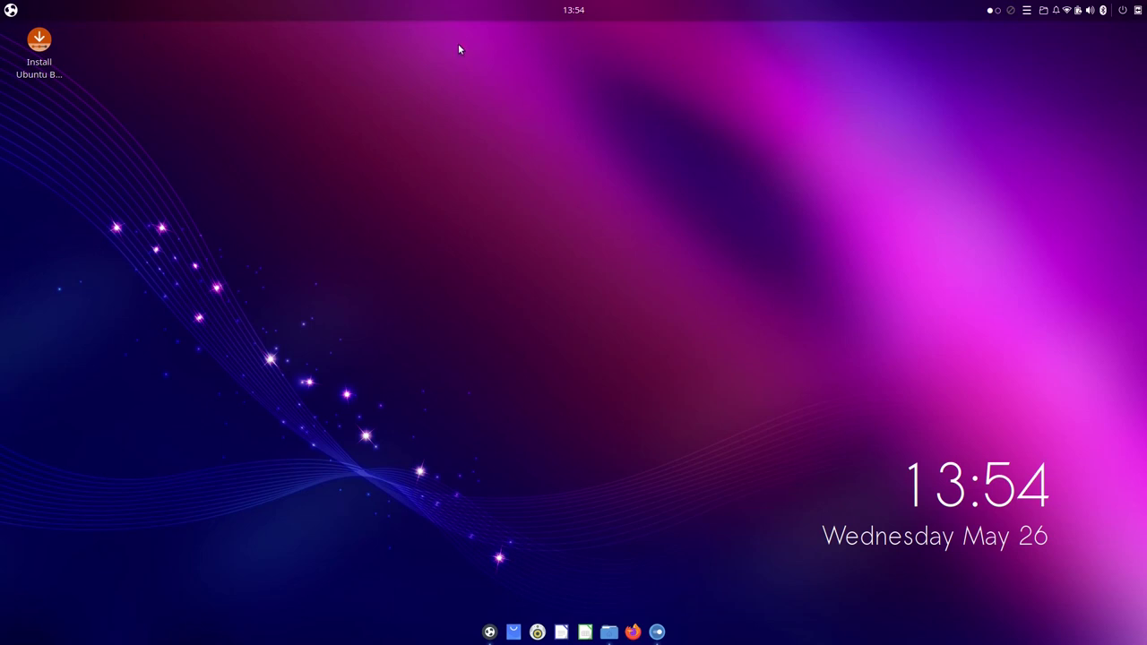
Browse the application menu in both the all-apps icon grid and category views.
left_click(10, 10)
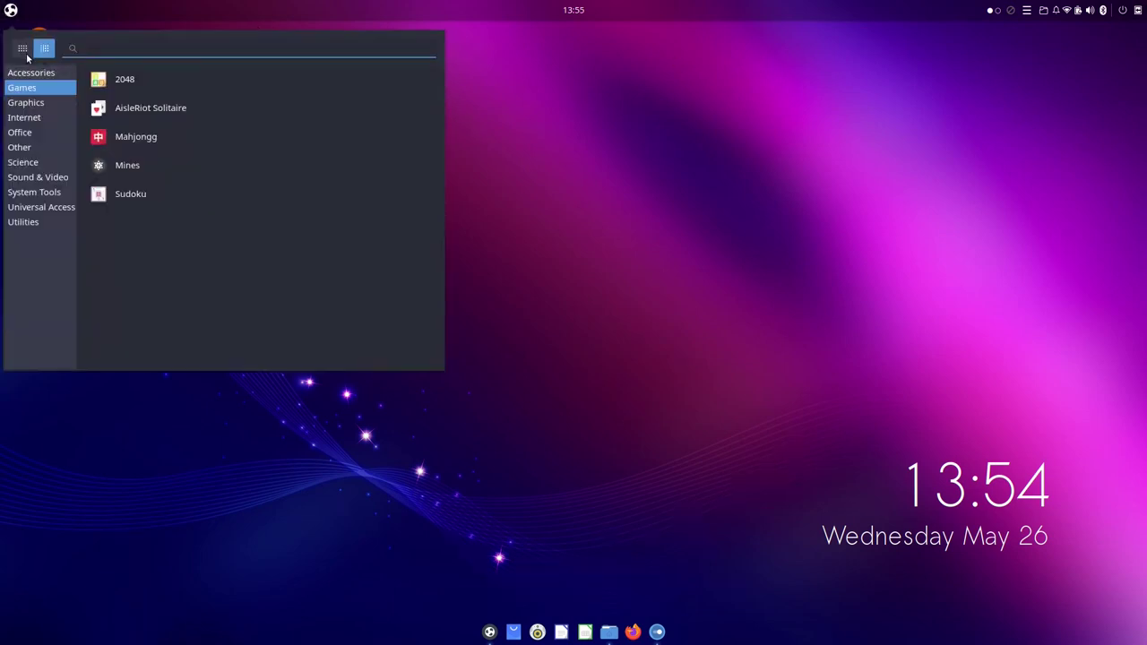
left_click(22, 48)
scroll(211, 136, "up", 2)
scroll(211, 137, "up", 1)
scroll(212, 136, "down", 2)
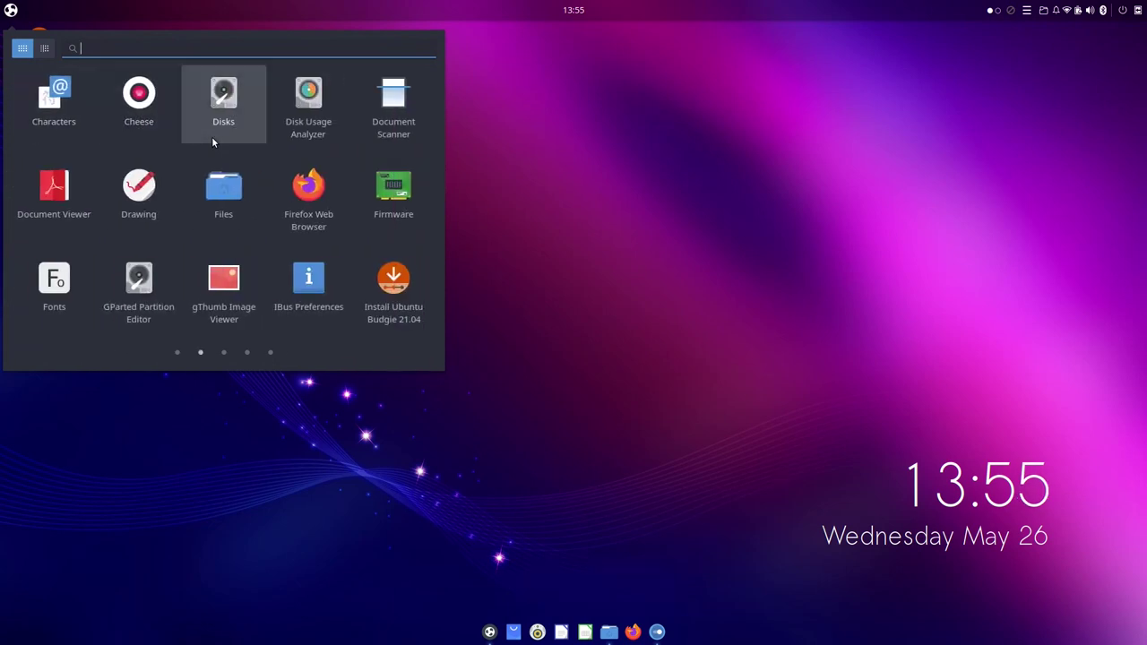
left_click(38, 52)
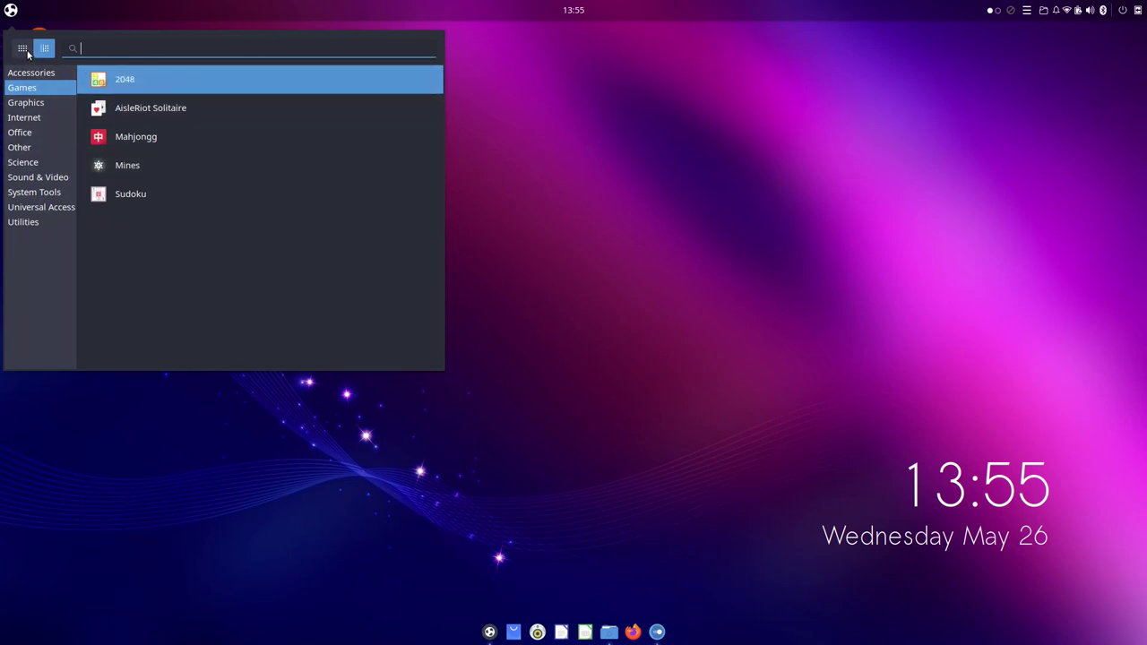
left_click(24, 50)
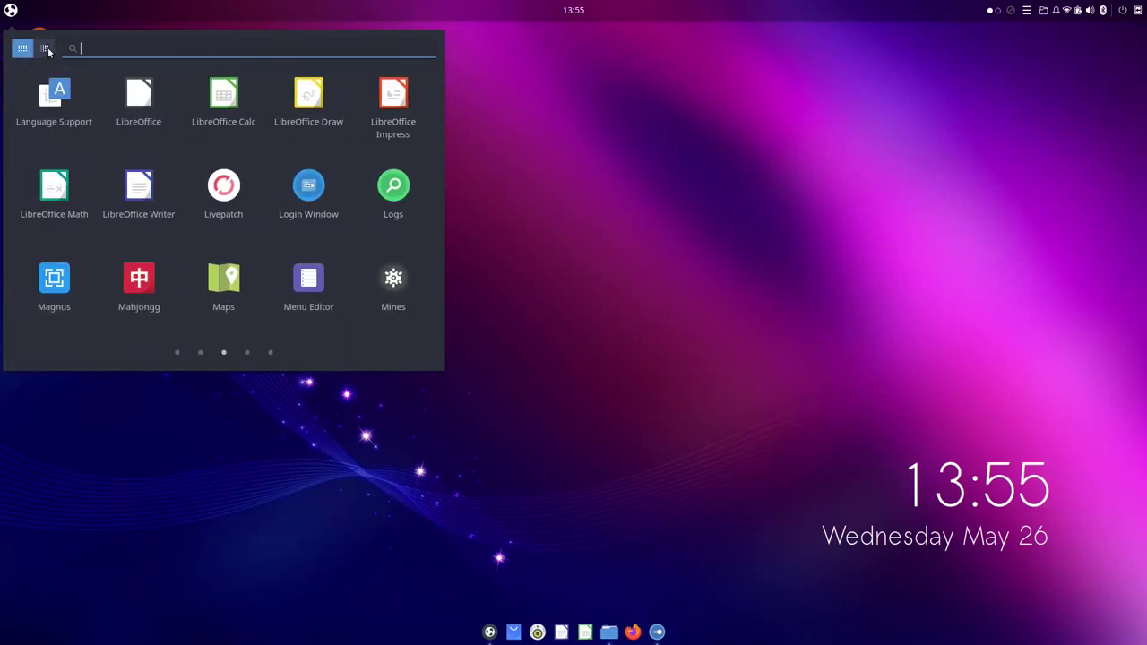
left_click(45, 48)
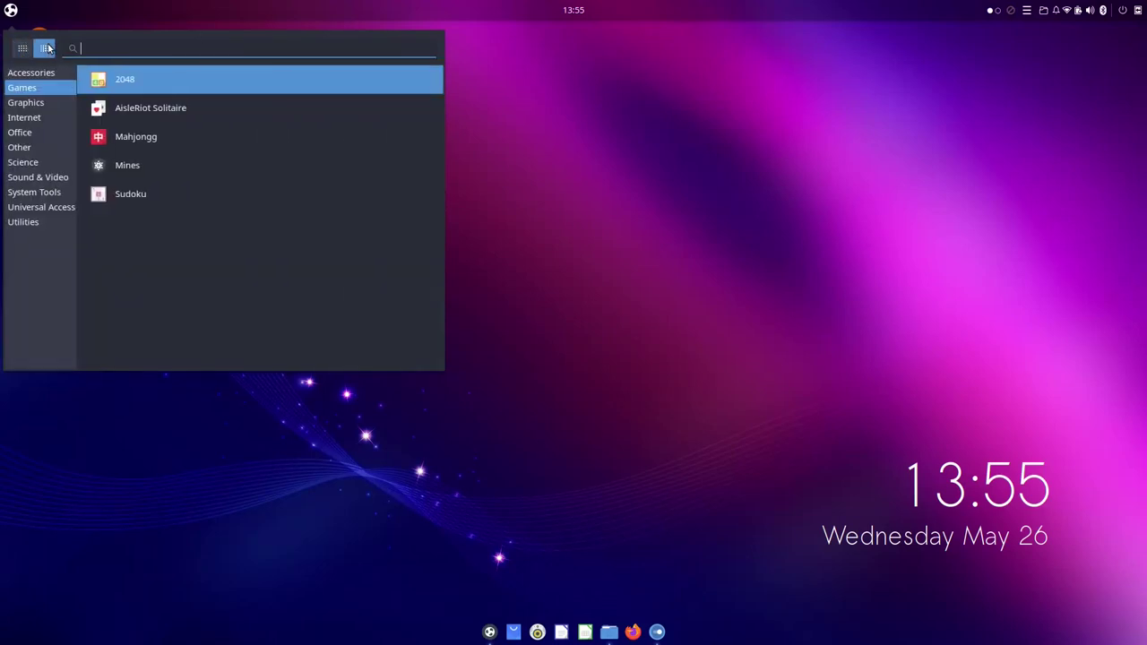
left_click(11, 10)
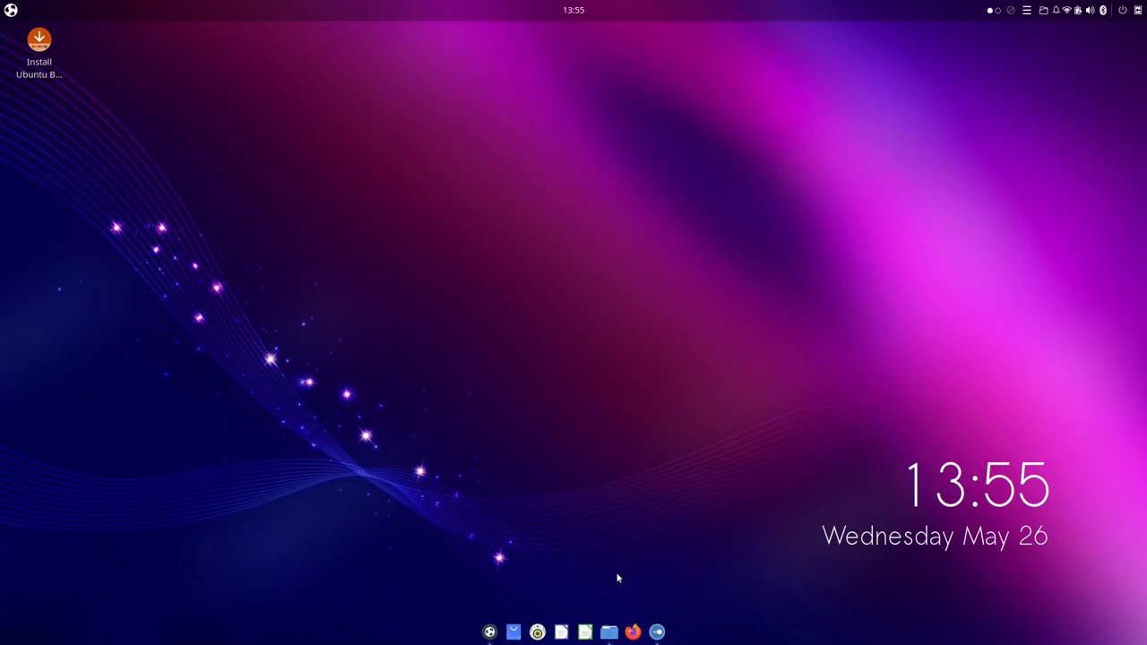
Open the Home folder in Nemo, centre its window, and launch LibreOffice Writer.
left_click(608, 632)
left_click_drag(474, 149, 491, 150)
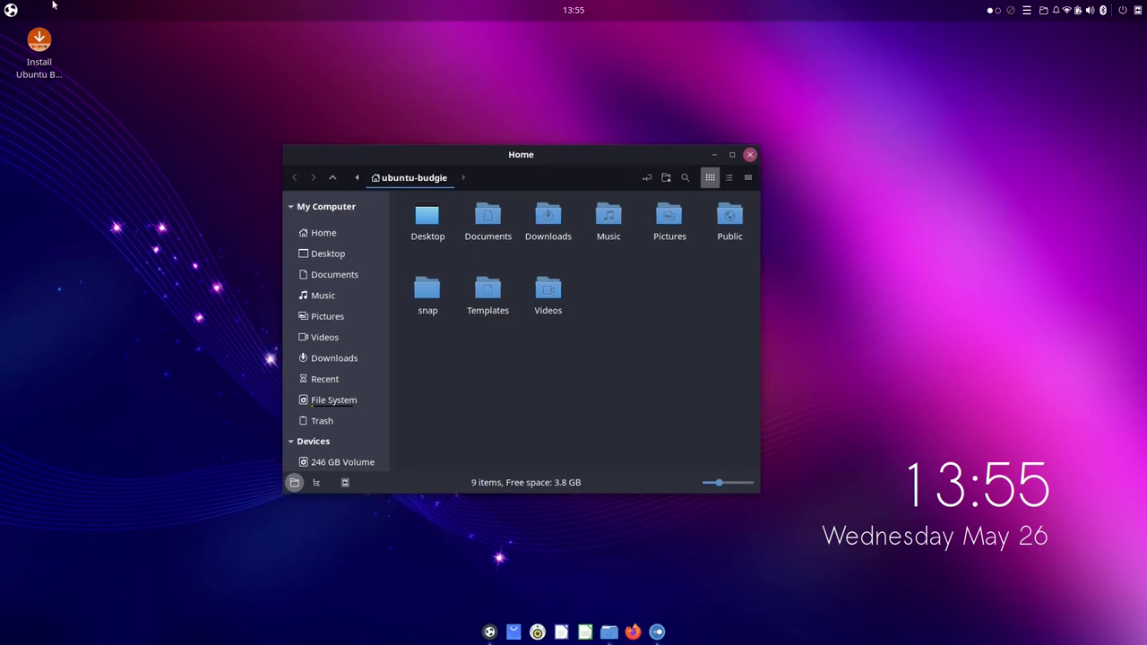
left_click(561, 631)
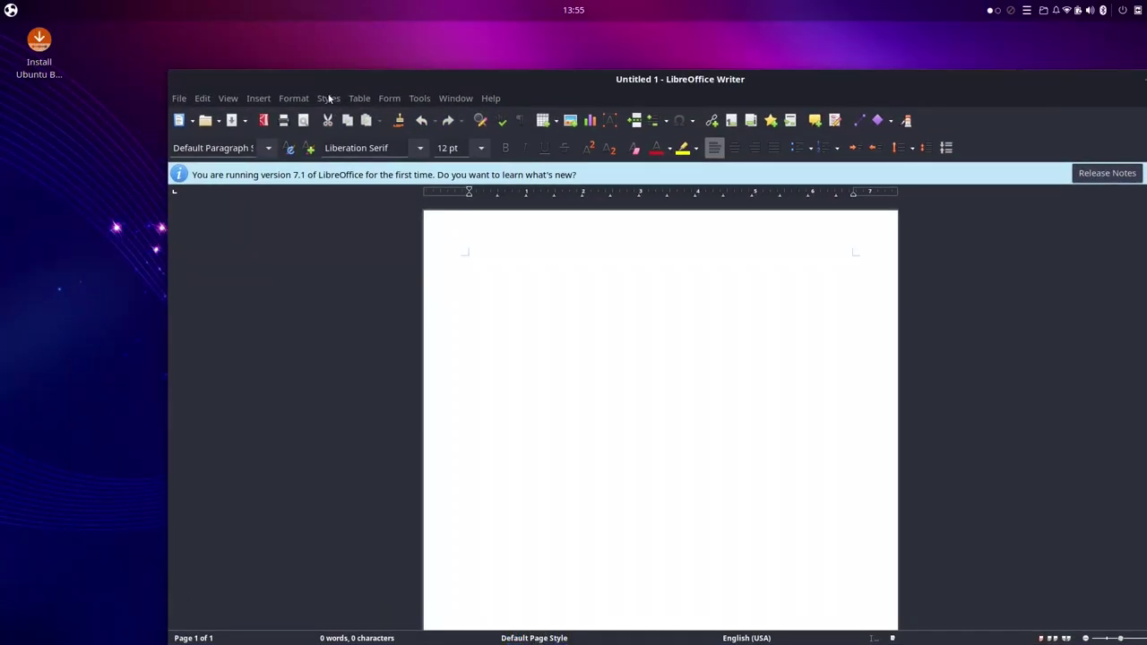
left_click_drag(737, 90, 466, 152)
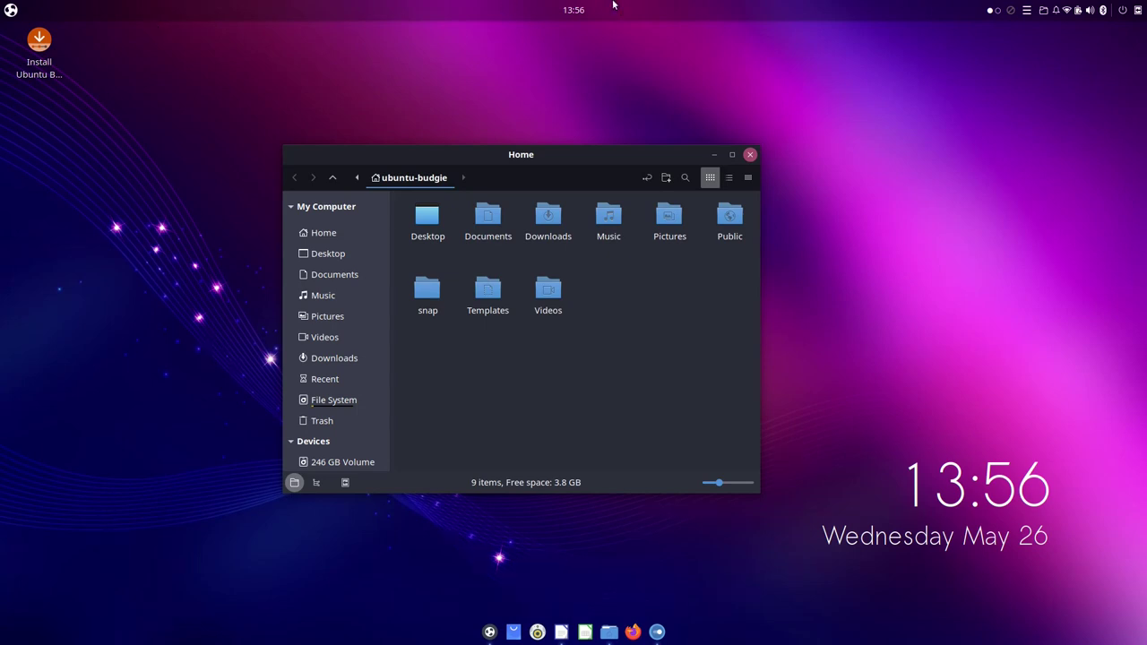
Glance at the battery options, then raise the workspace count to 3.
left_click(1077, 11)
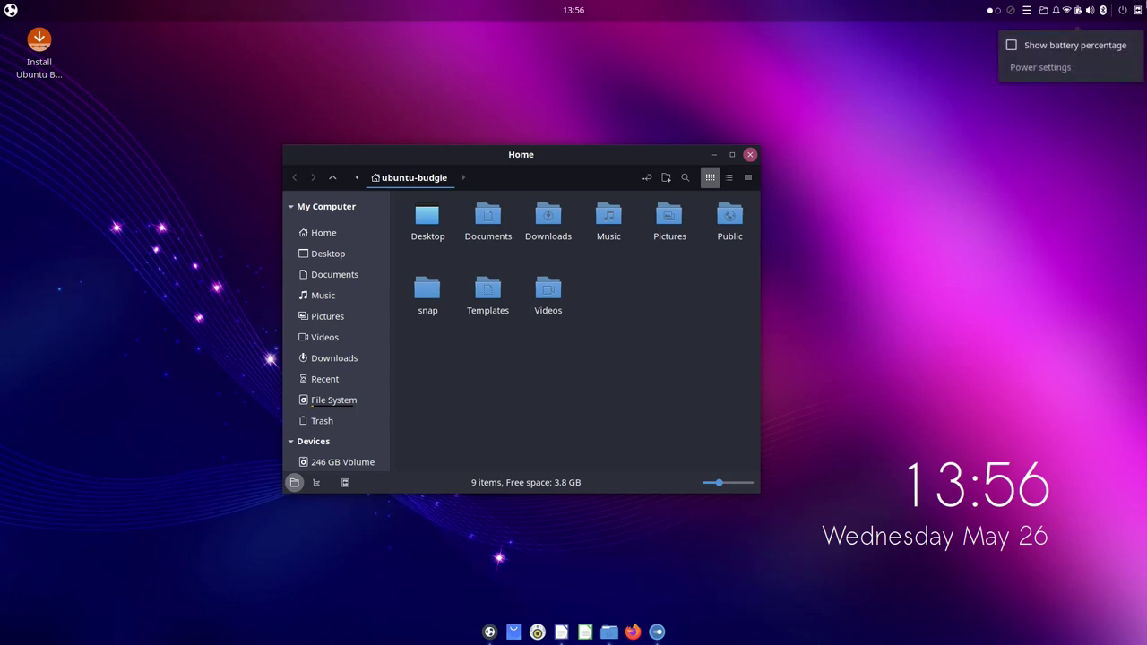
left_click(969, 61)
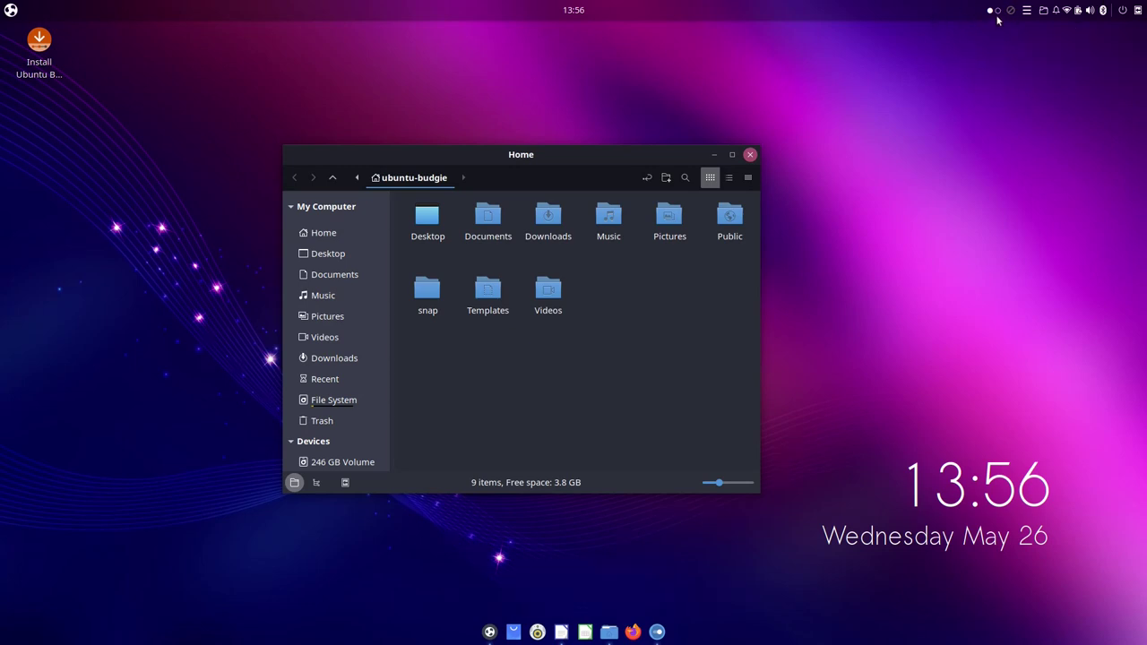
left_click(998, 13)
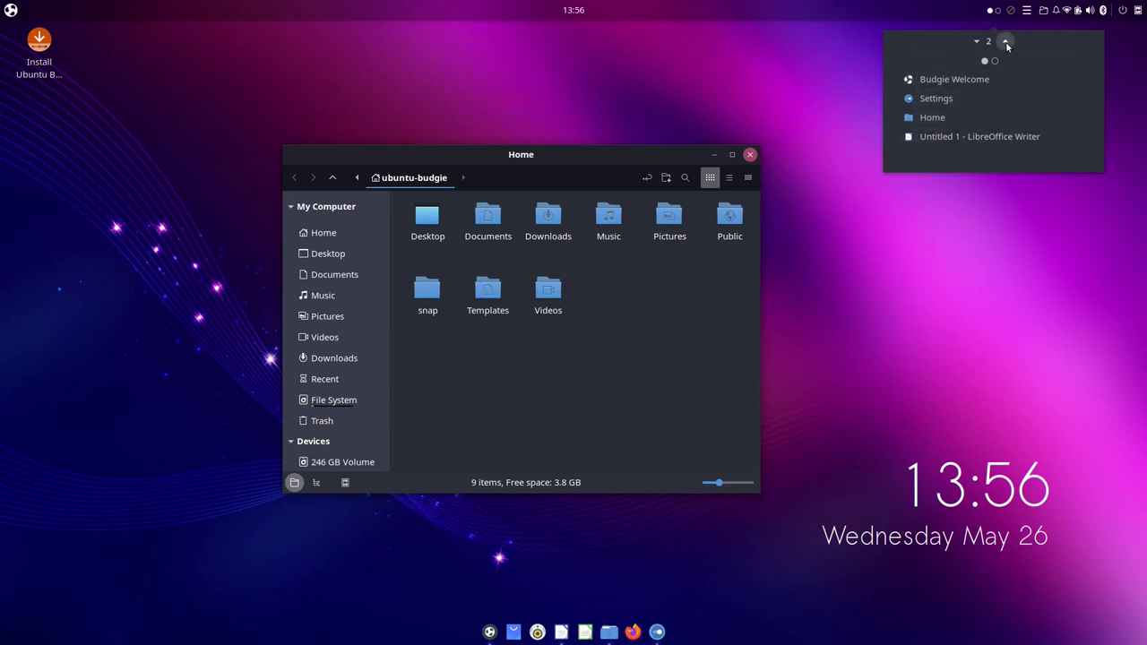
left_click(1006, 42)
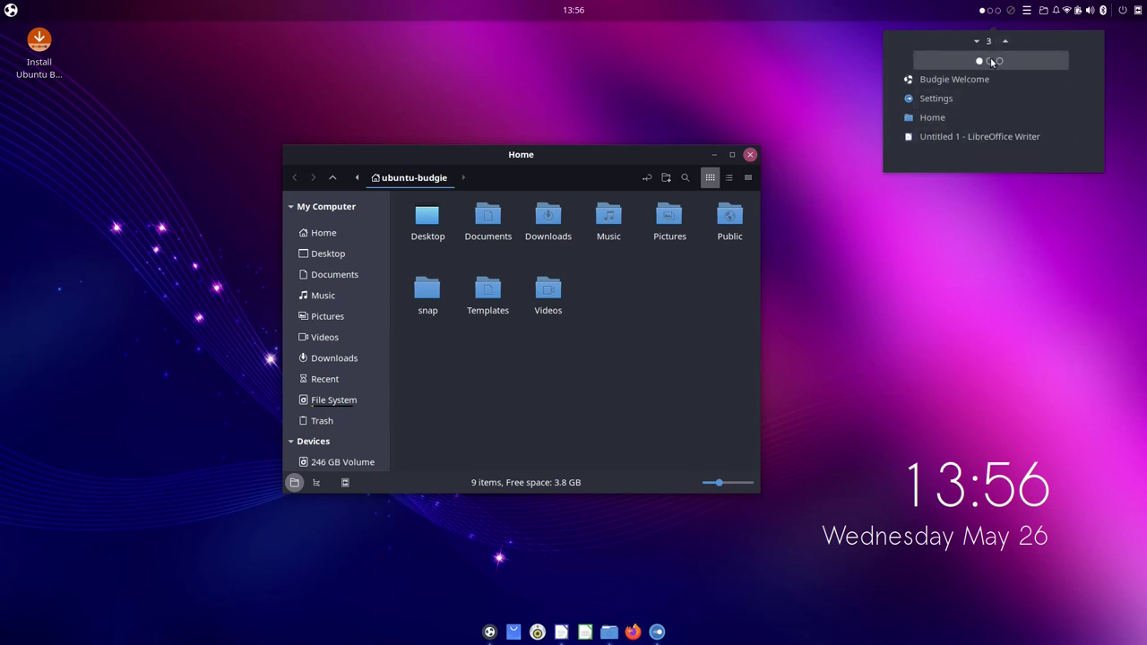
left_click(990, 60)
Use the workspace overview to bring forward the Home window and close Budgie Welcome.
left_click(991, 11)
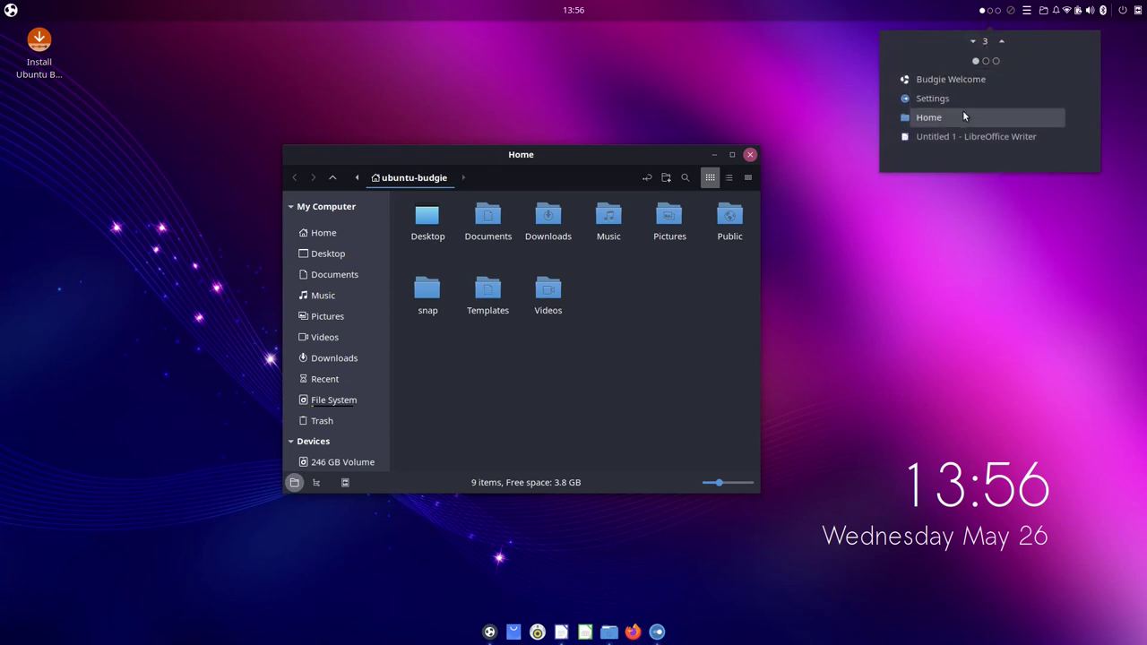
left_click(960, 116)
left_click(992, 14)
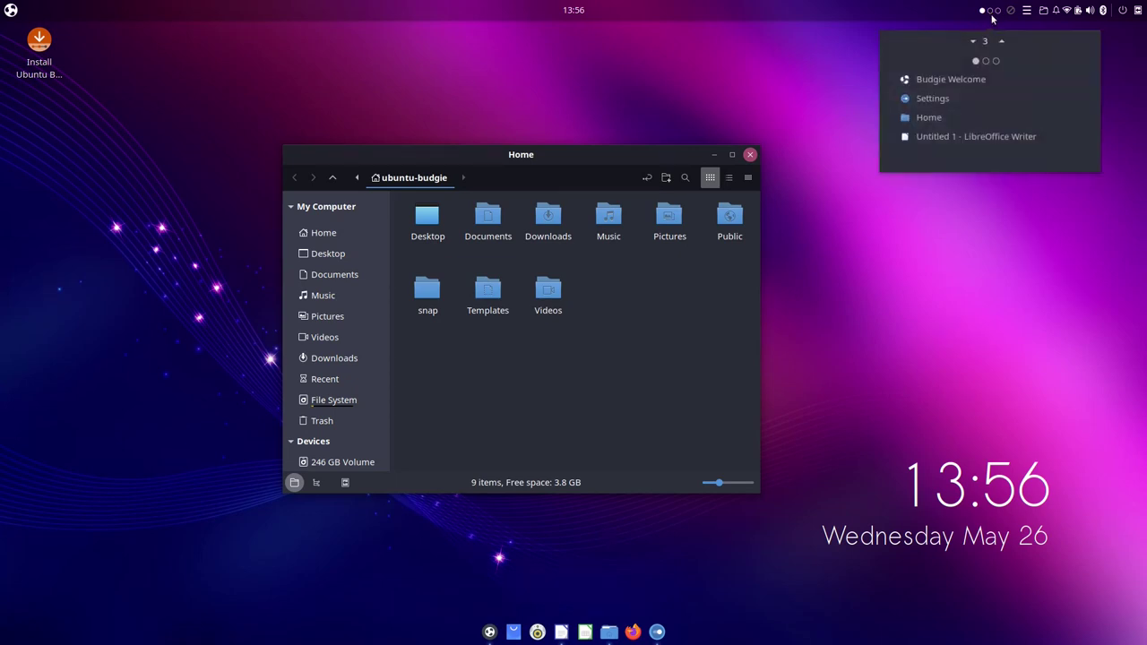
left_click(950, 79)
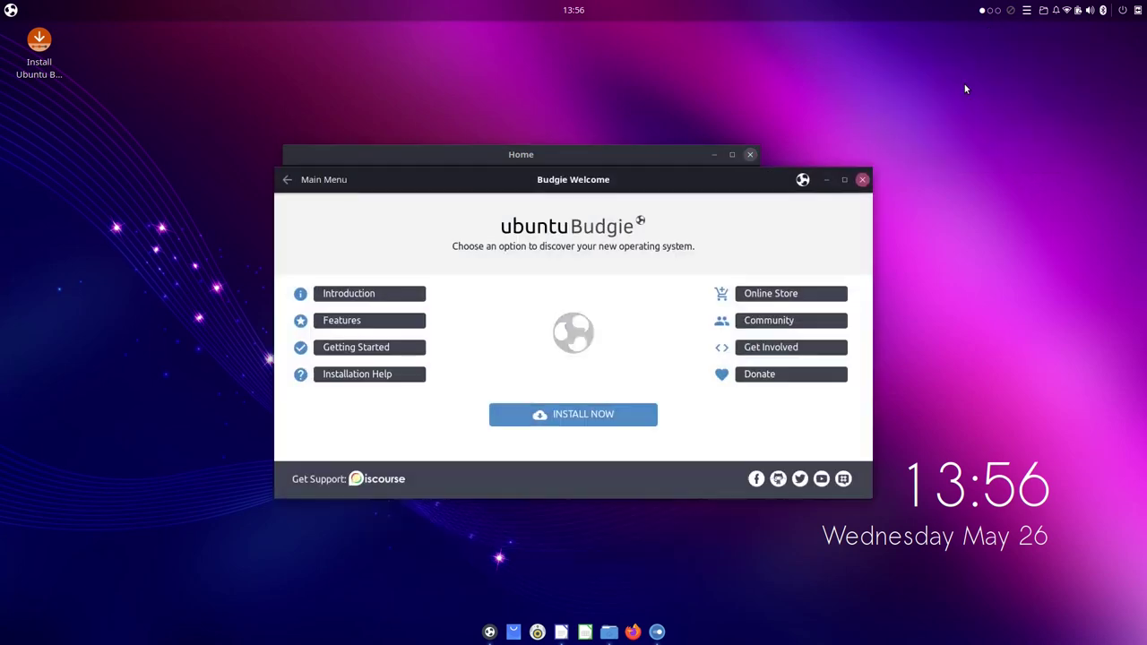
left_click(862, 180)
left_click(986, 13)
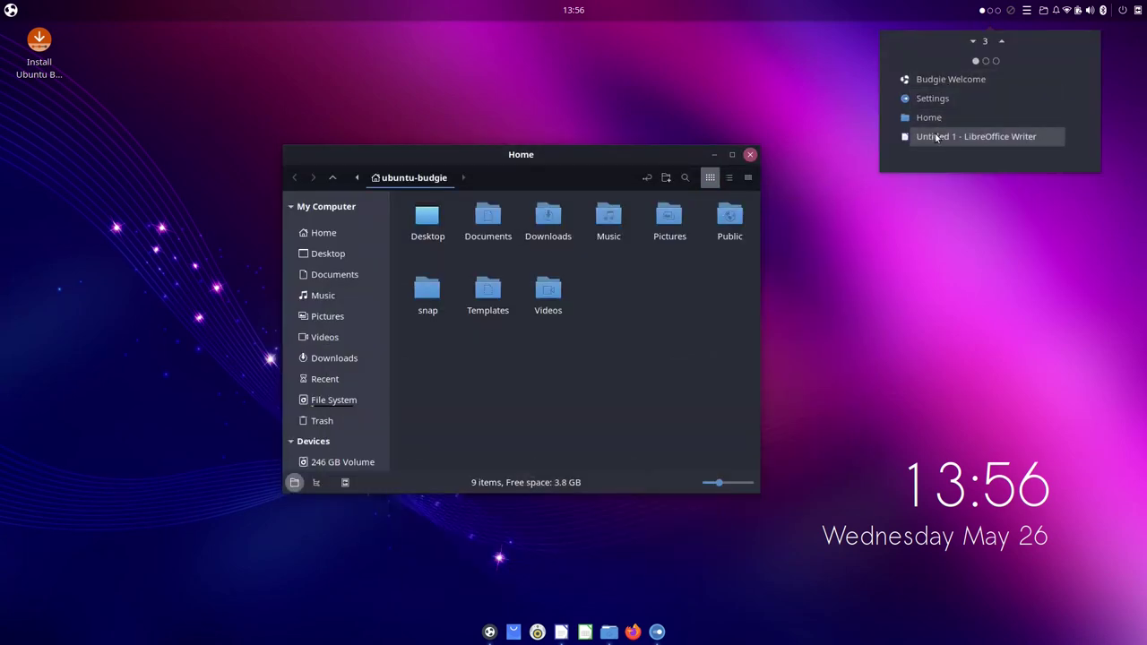
left_click(989, 7)
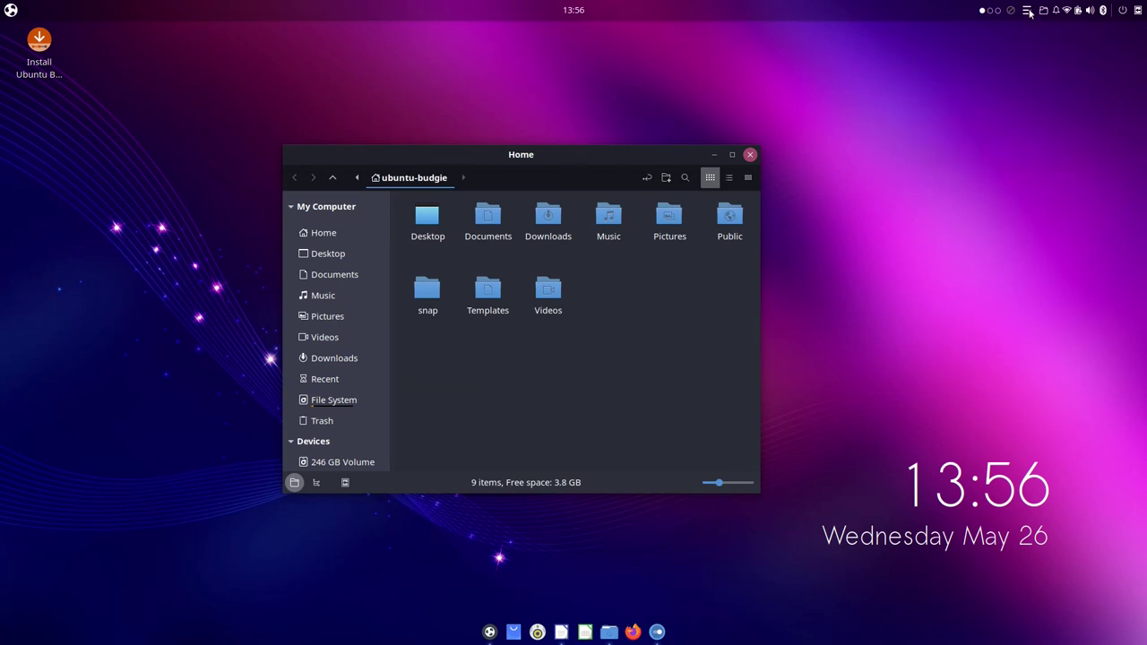
Type 'roueant' into QuickNote, undo it, and close the note pad.
left_click(1028, 11)
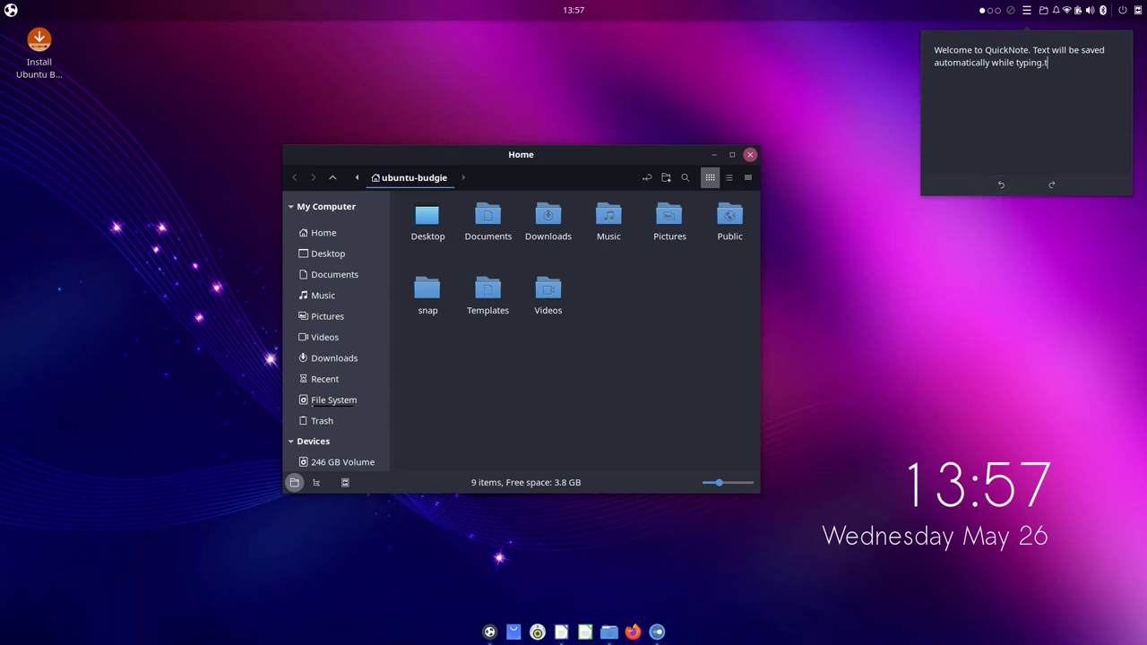
type("roueant")
left_click(1000, 186)
left_click(1000, 186)
left_click(1026, 8)
Open the Documents folder from the Places applet, centre it, then close it.
left_click(1044, 14)
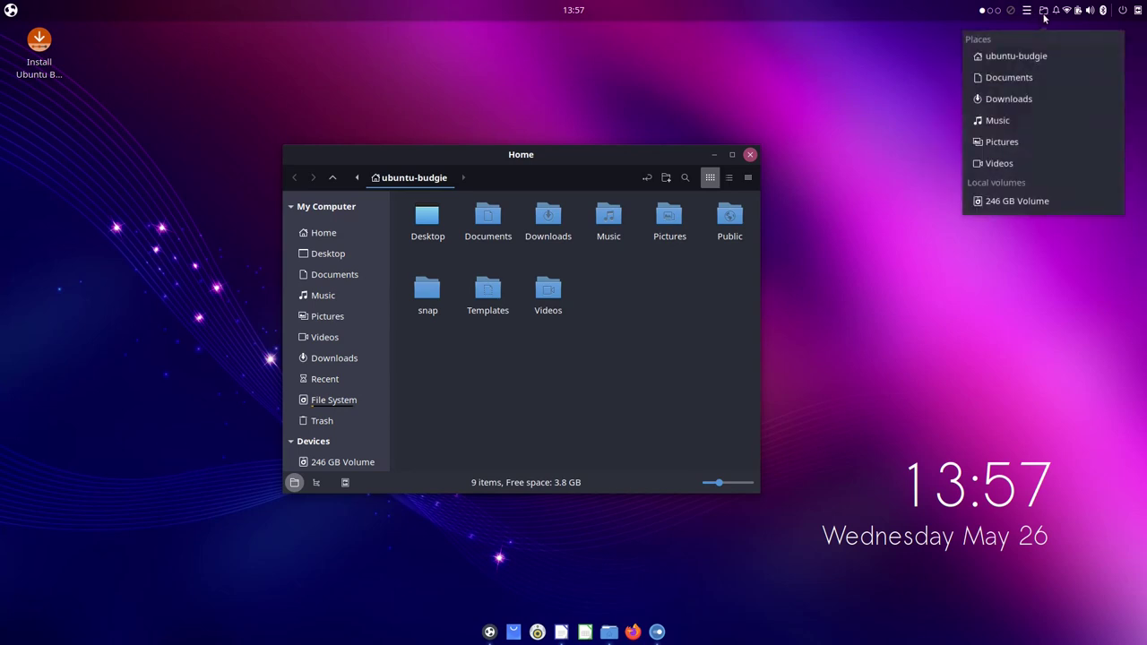
left_click(1004, 78)
left_click_drag(379, 36, 660, 124)
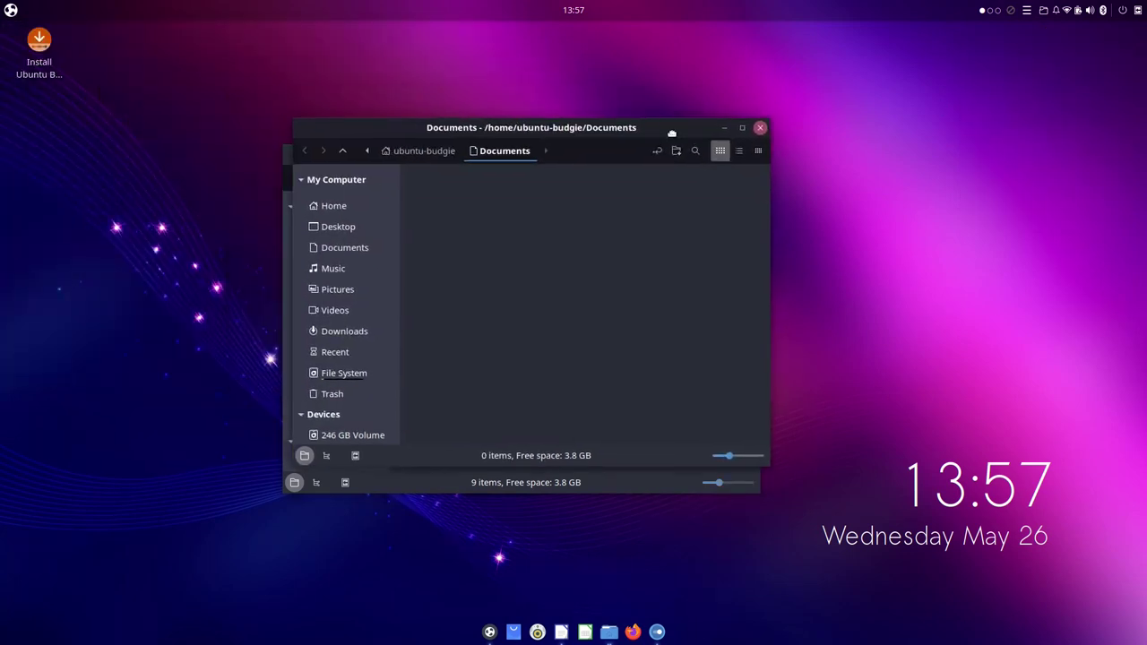
left_click(759, 127)
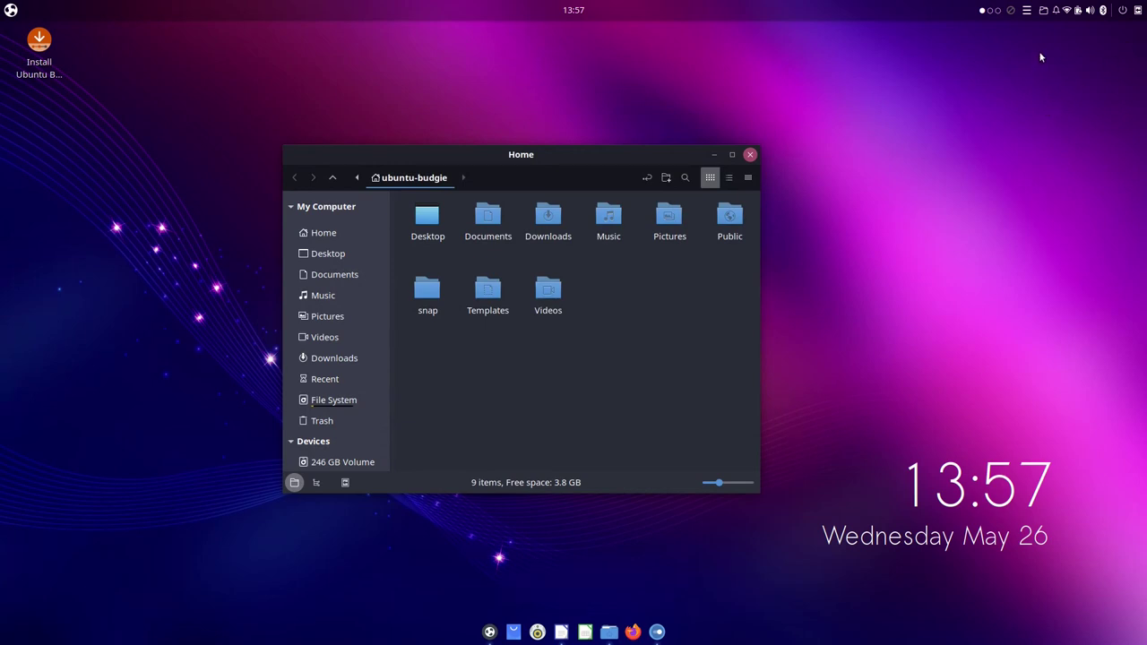
Open the Raven side panel and switch it to the applets page with calendar and volume sliders.
left_click(1057, 11)
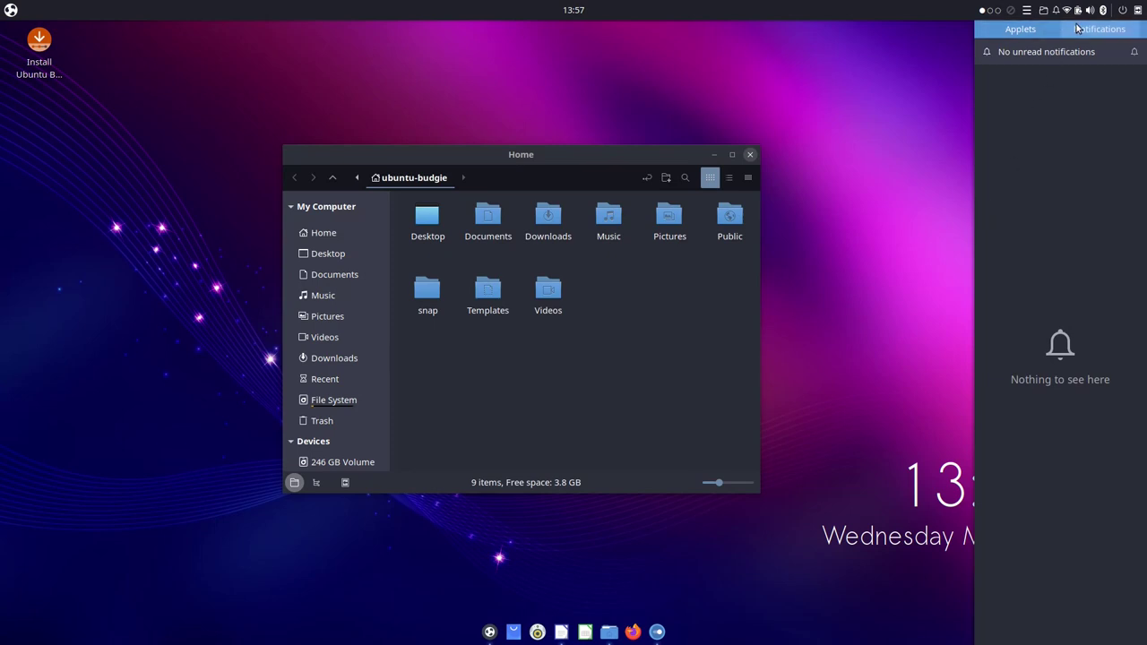
left_click(1028, 34)
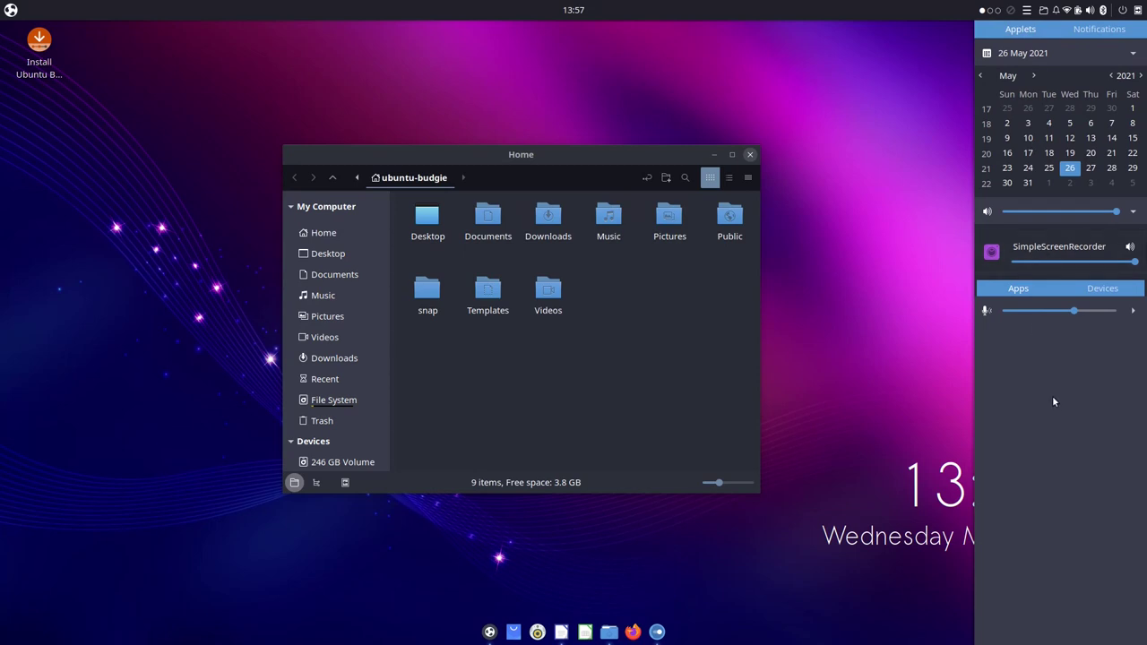
Check the screen recorder, network and battery tray popovers in the top panel.
left_click(1010, 11)
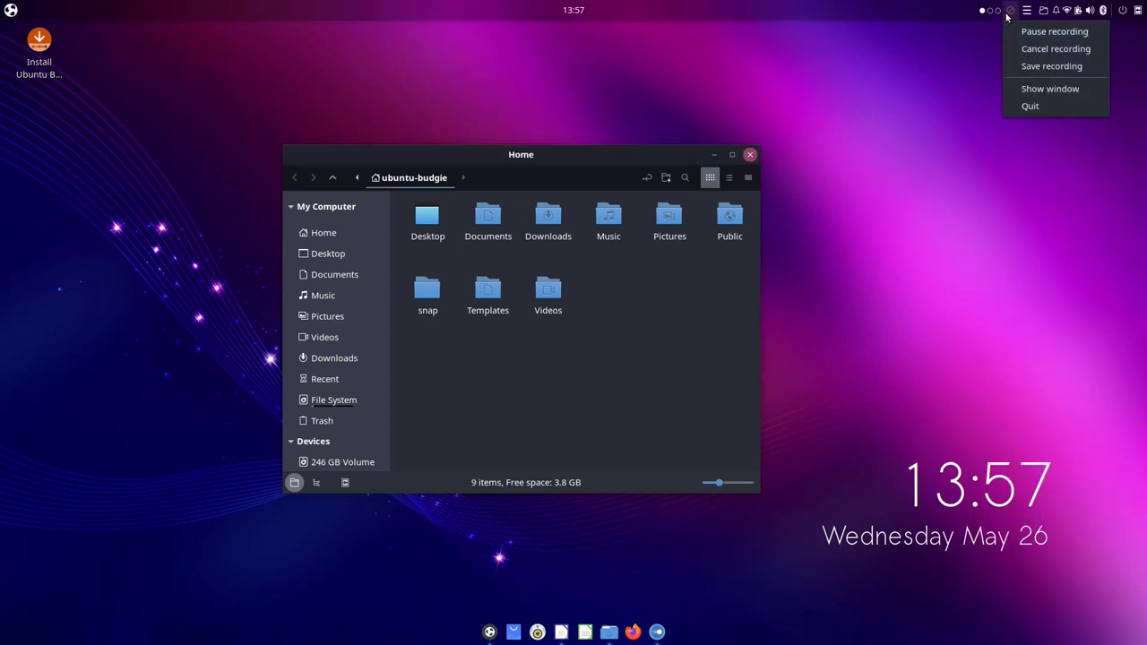
left_click(1073, 11)
left_click(1072, 11)
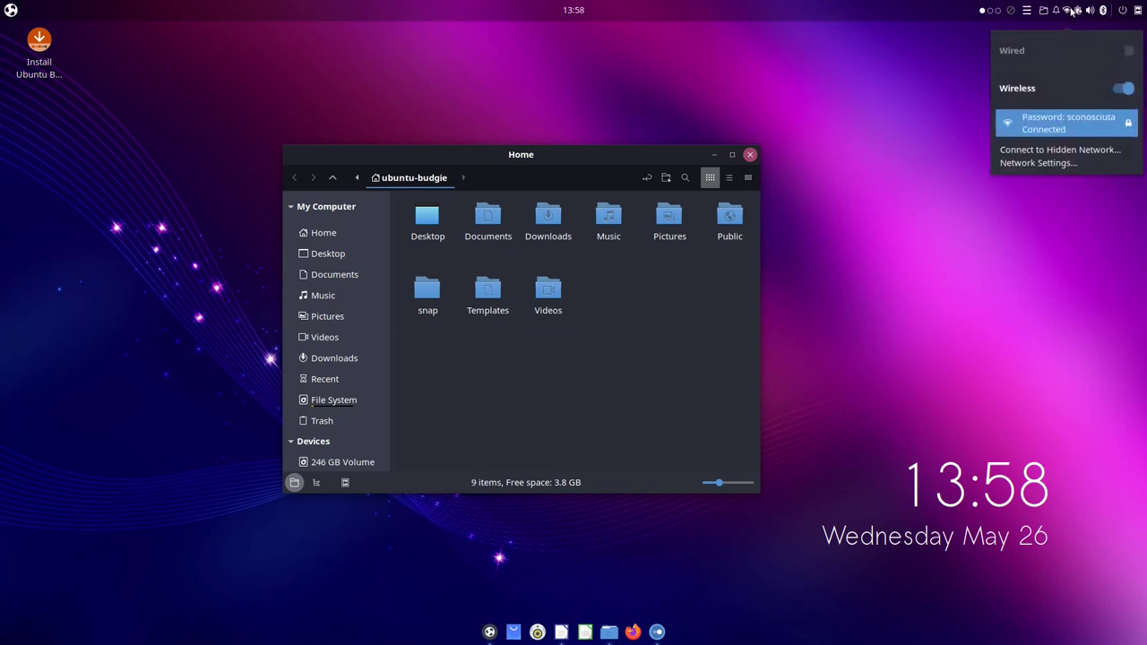
left_click(1079, 14)
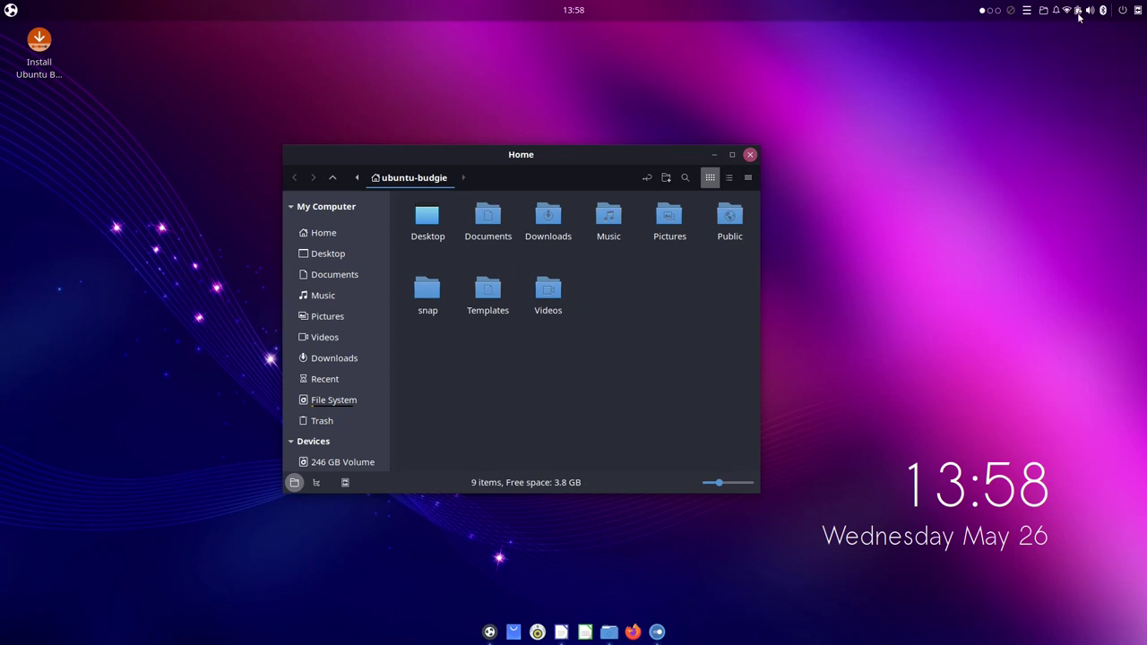
left_click(1079, 14)
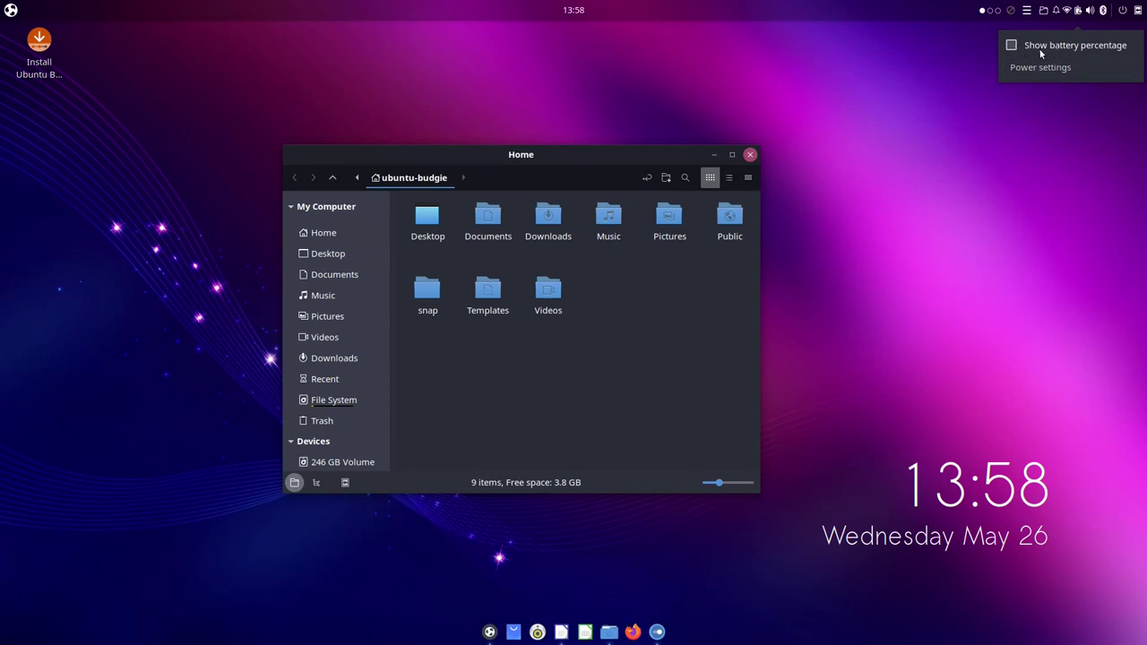
Show the battery percentage in the panel and lower the system volume to about half.
left_click(1011, 45)
left_click(1089, 10)
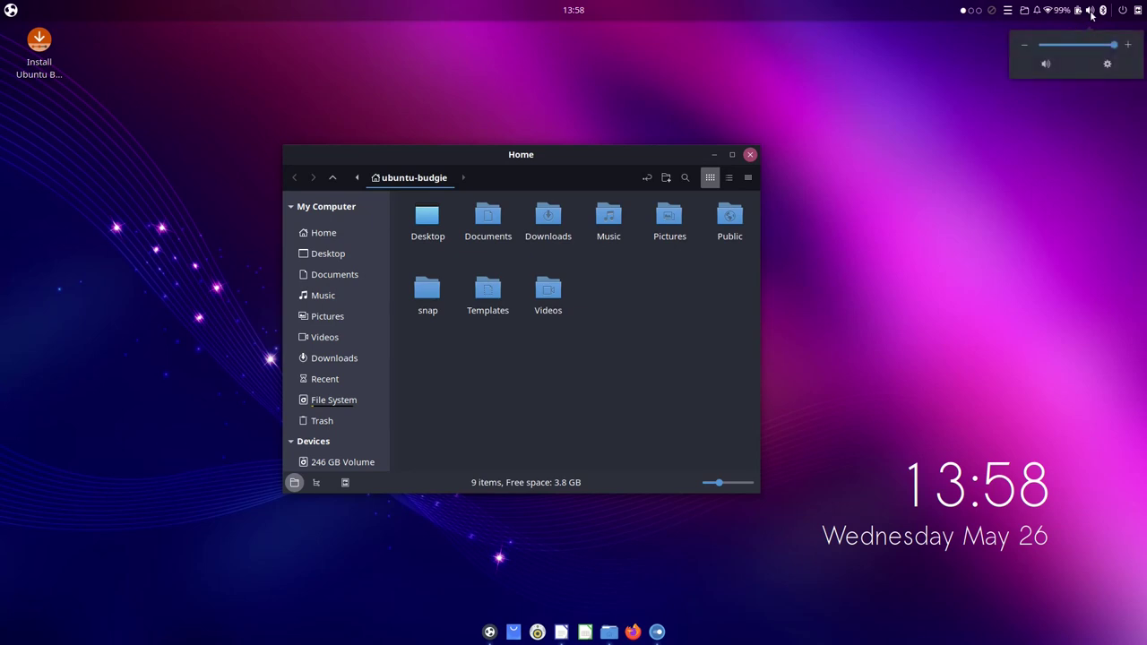
mouse_move(1084, 44)
left_mouse_down()
mouse_move(1059, 45)
mouse_move(1075, 44)
left_mouse_up()
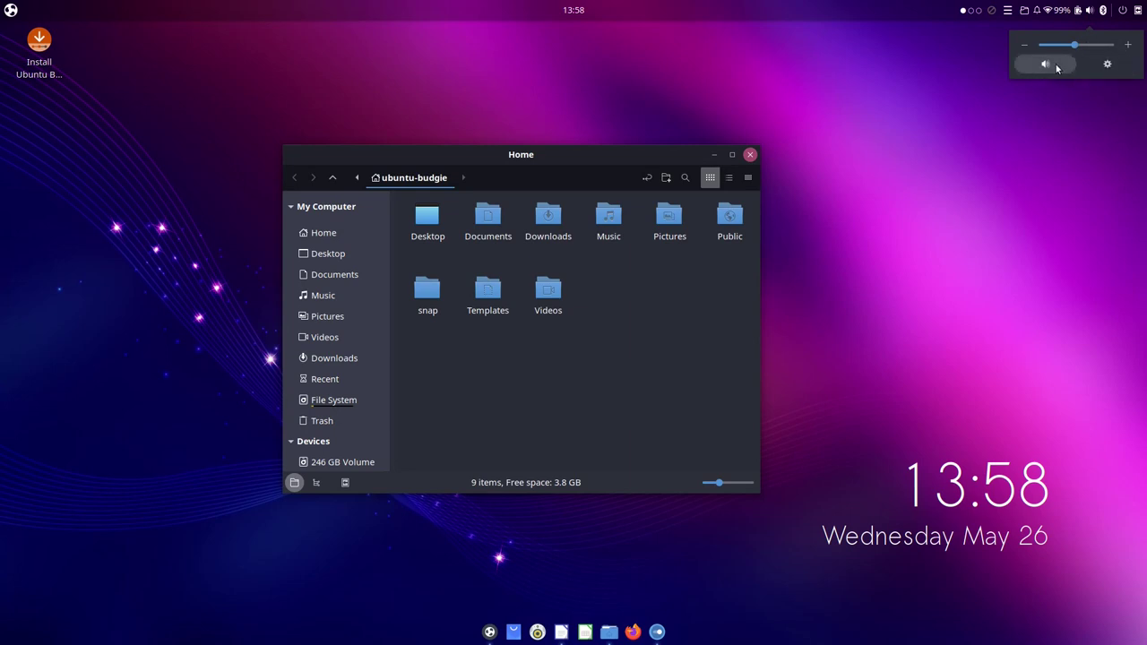
In Settings > Sound, keep Speakers - Built-in Audio as output and minimize Settings.
left_click(1056, 66)
left_click(1107, 64)
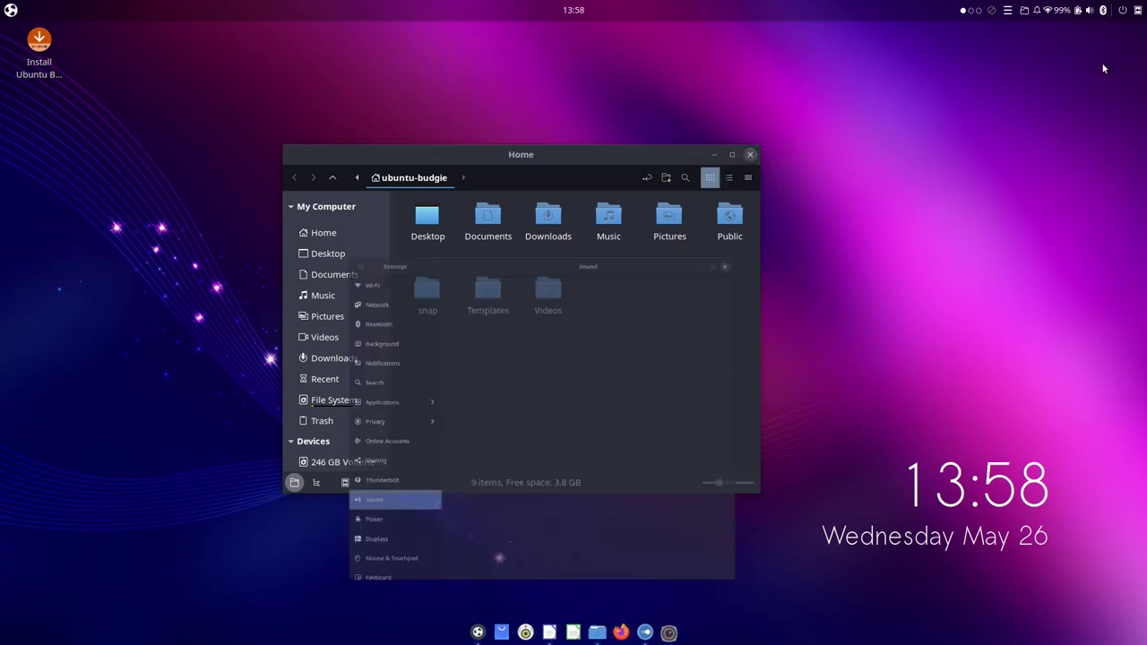
left_click(605, 311)
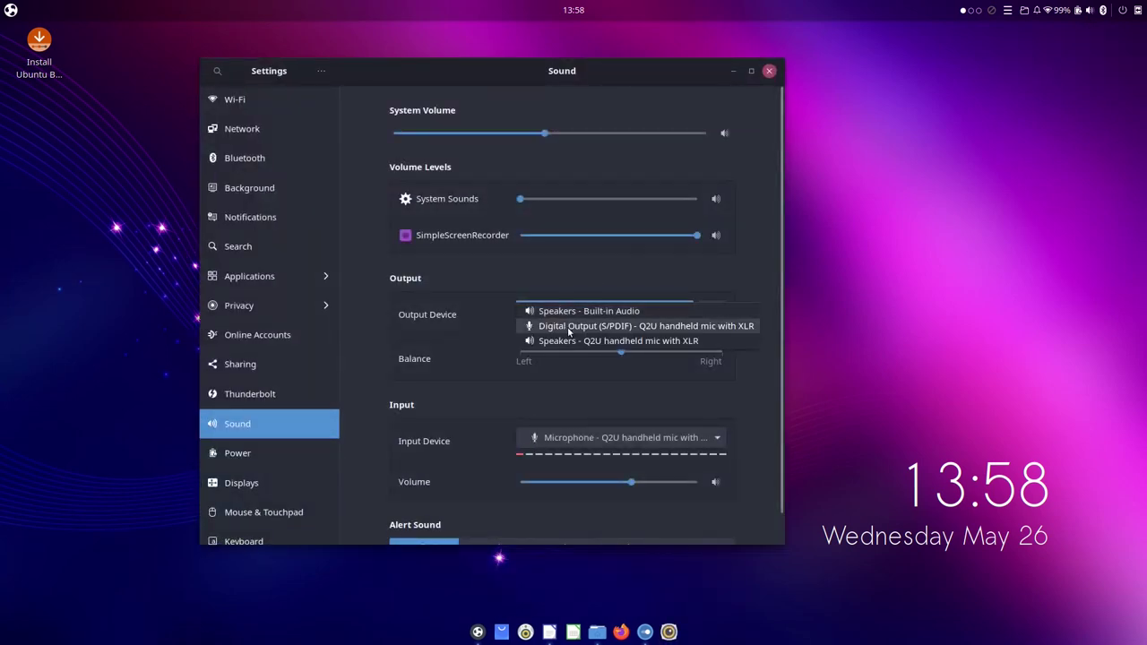
left_click(555, 304)
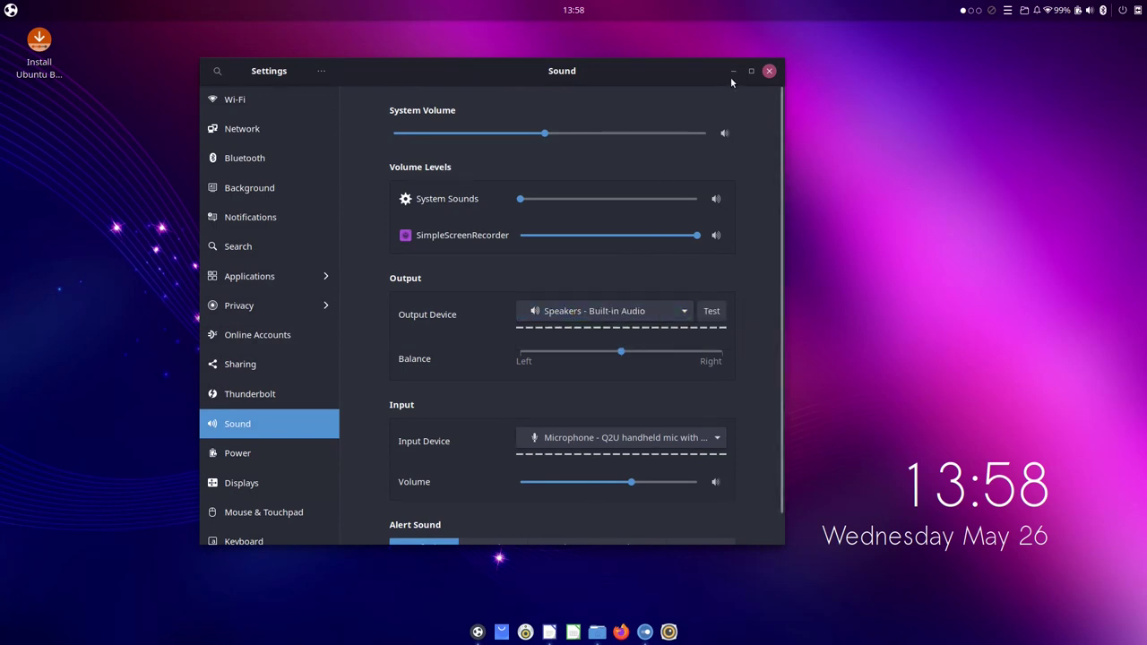
left_click(733, 72)
Open and close the volume and Bluetooth tray popovers a few times.
left_click(1090, 11)
left_click(1091, 16)
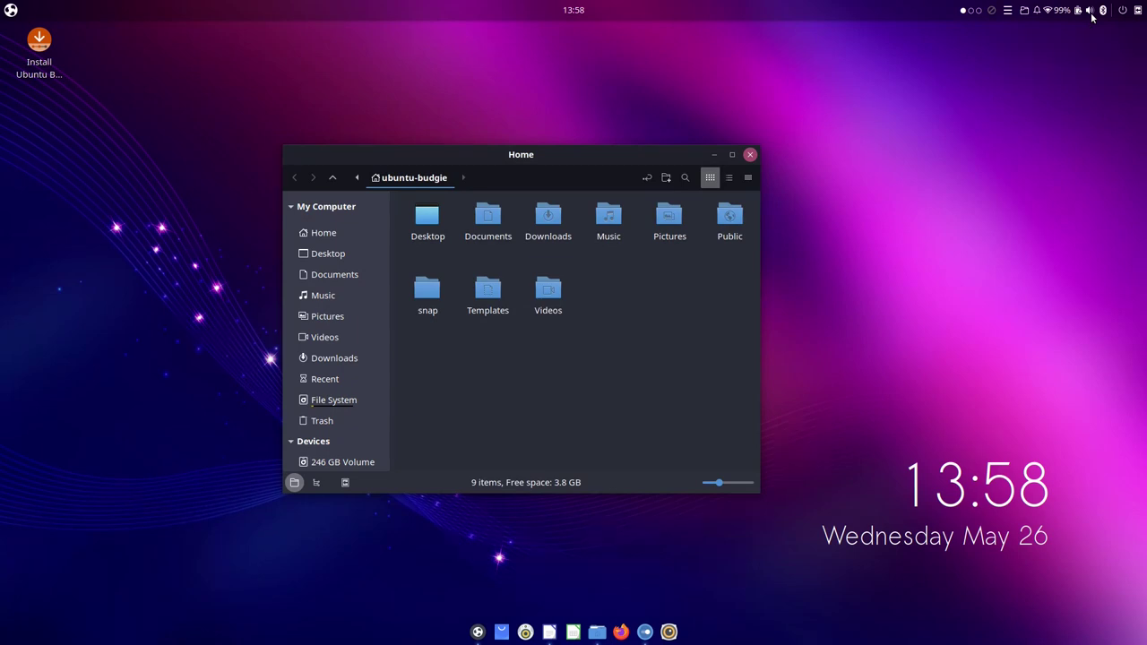
left_click(1102, 11)
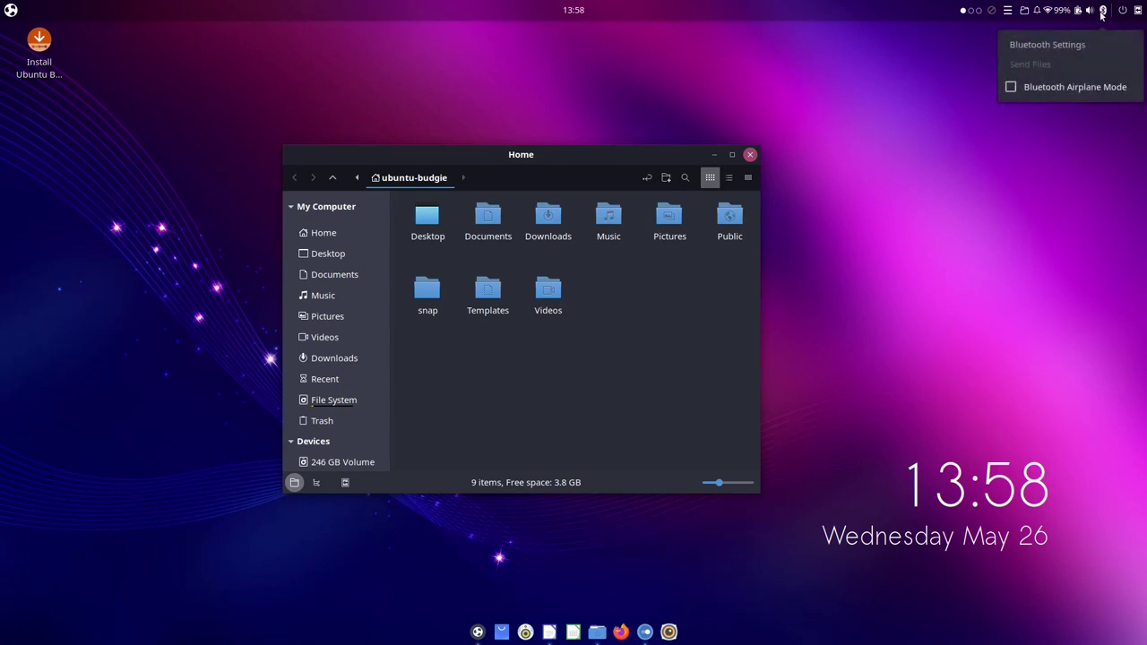
left_click(1102, 12)
left_click(1091, 16)
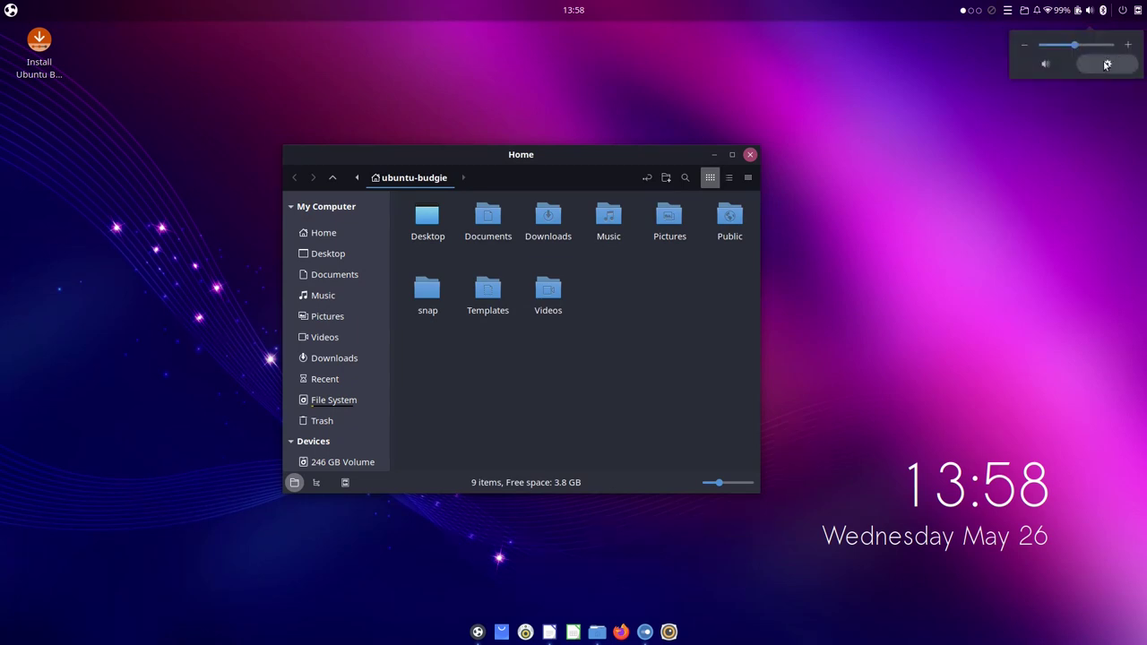
left_click(1102, 11)
left_click(1103, 10)
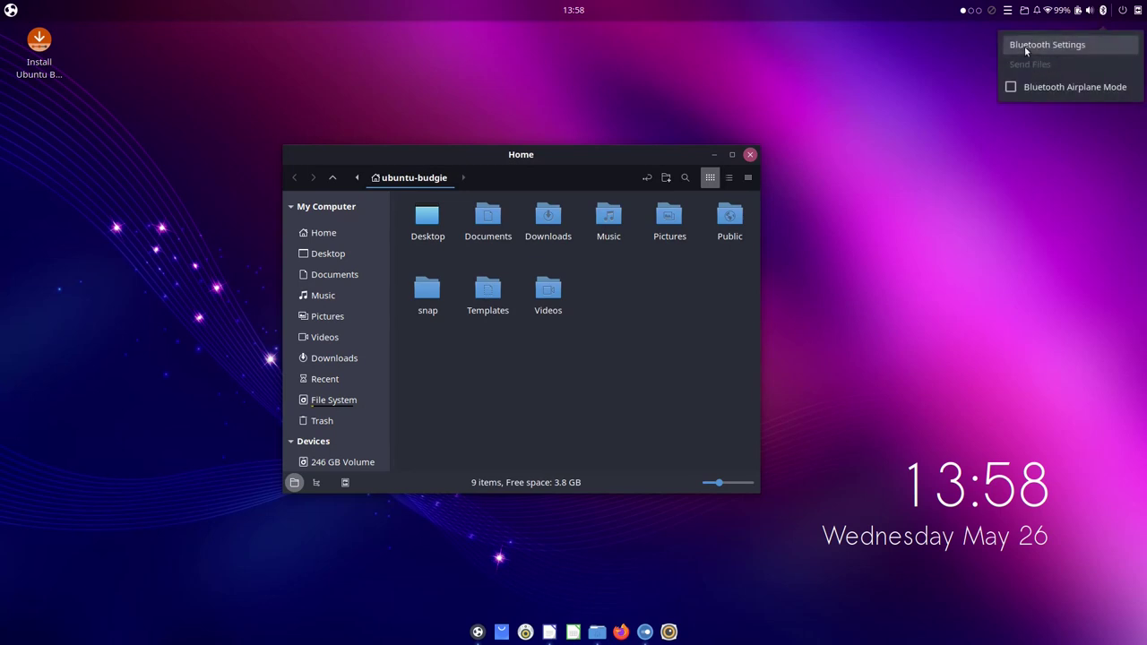
left_click(1103, 13)
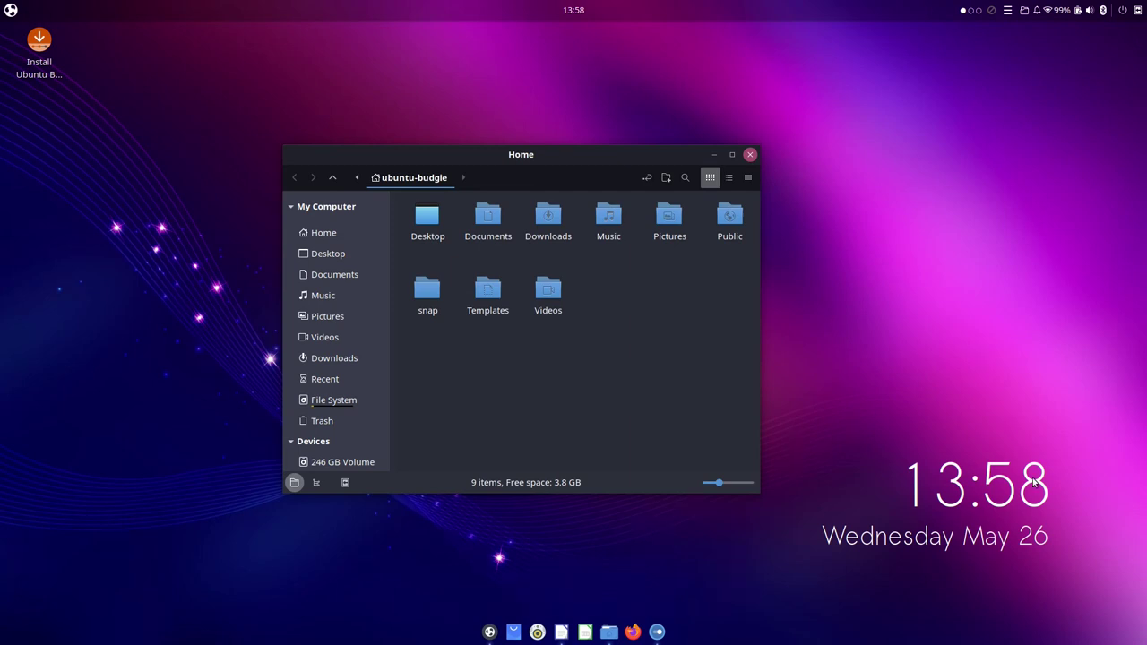
left_click(1039, 11)
left_click(1038, 12)
left_click(1026, 12)
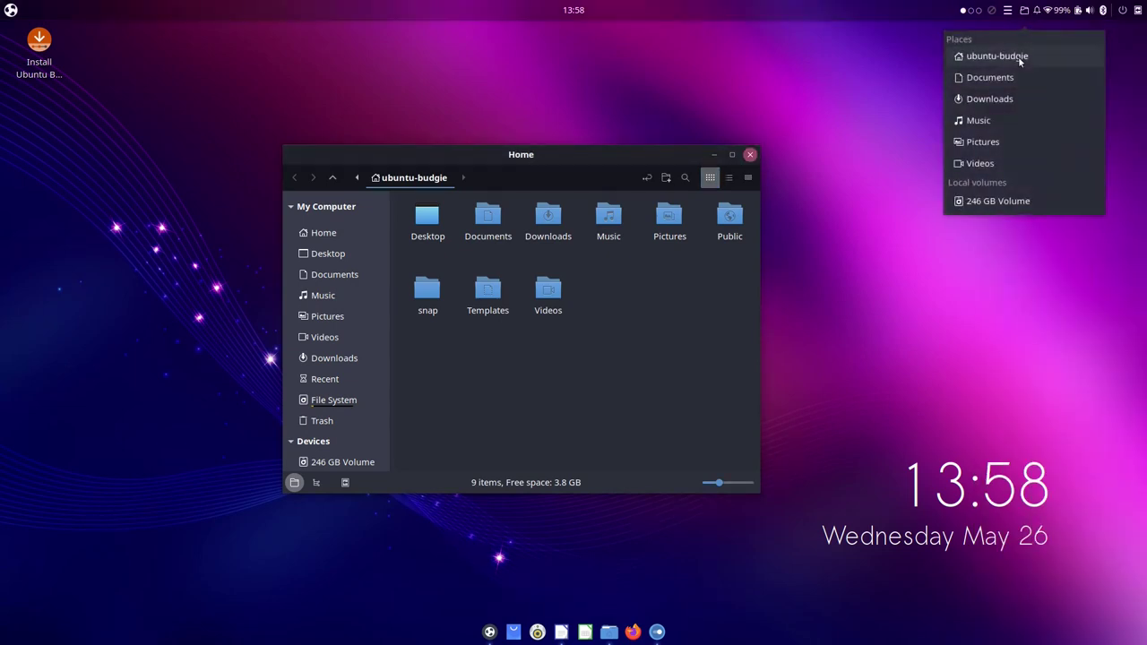
left_click(1038, 156)
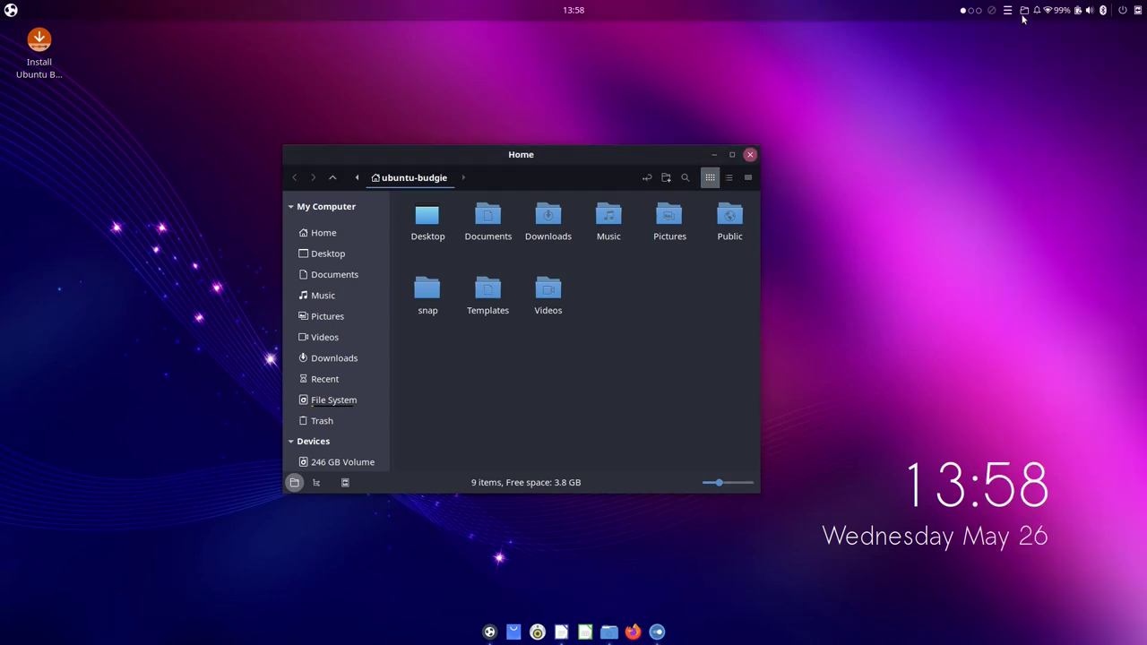
left_click(992, 10)
left_click(1007, 10)
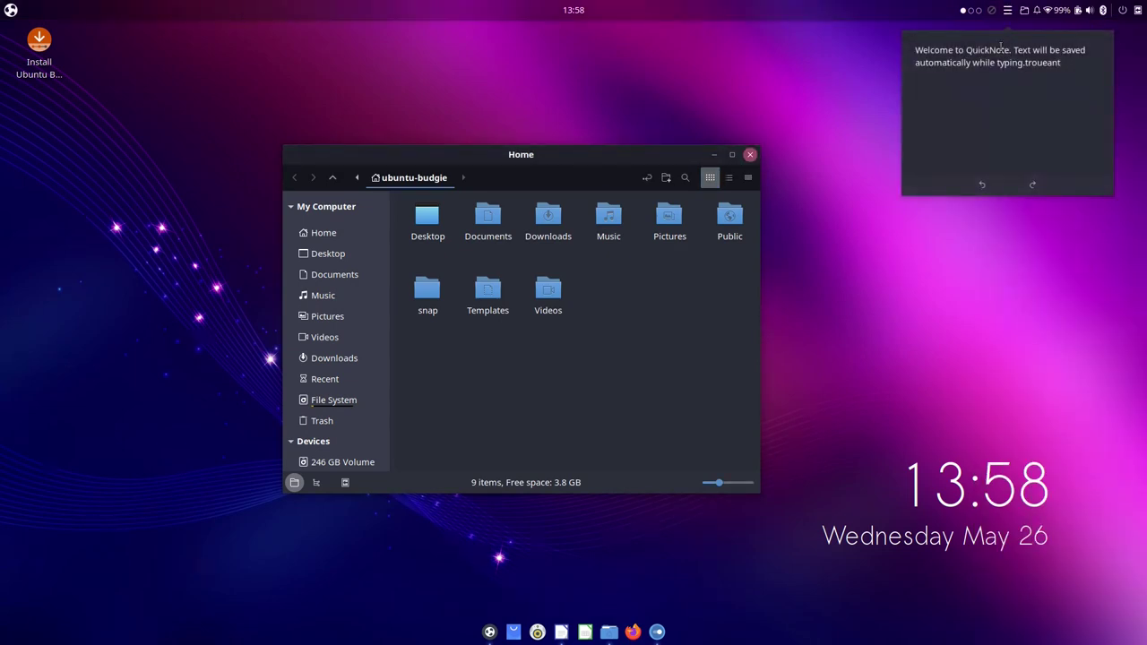
left_click(845, 318)
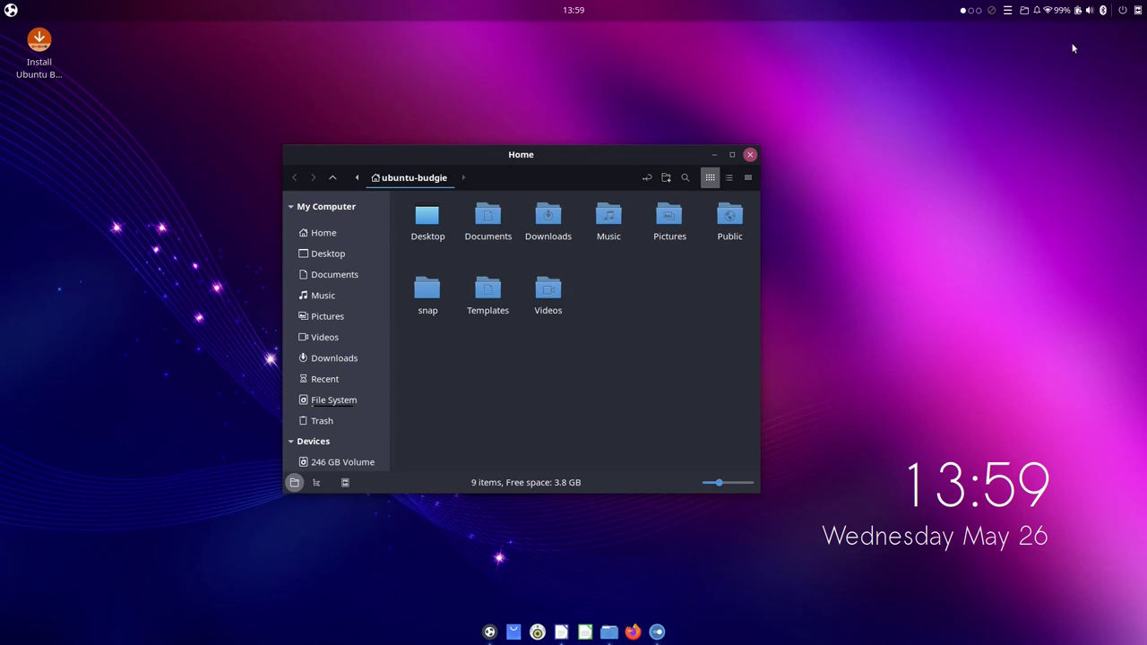
left_click(1138, 10)
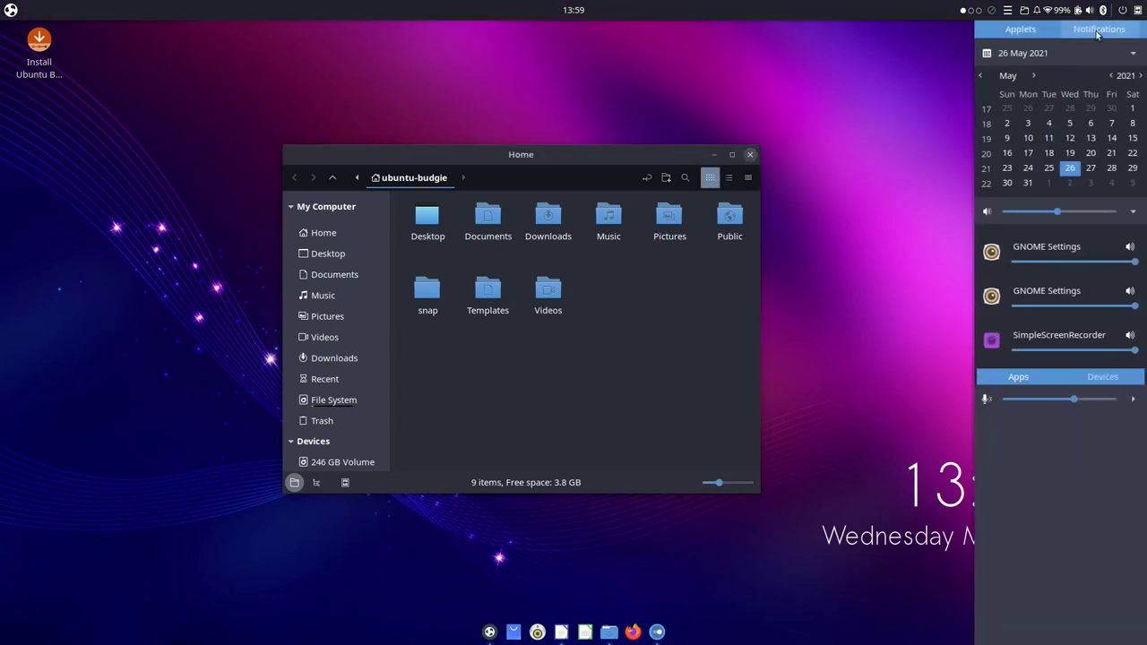
left_click(1098, 29)
left_click(1056, 31)
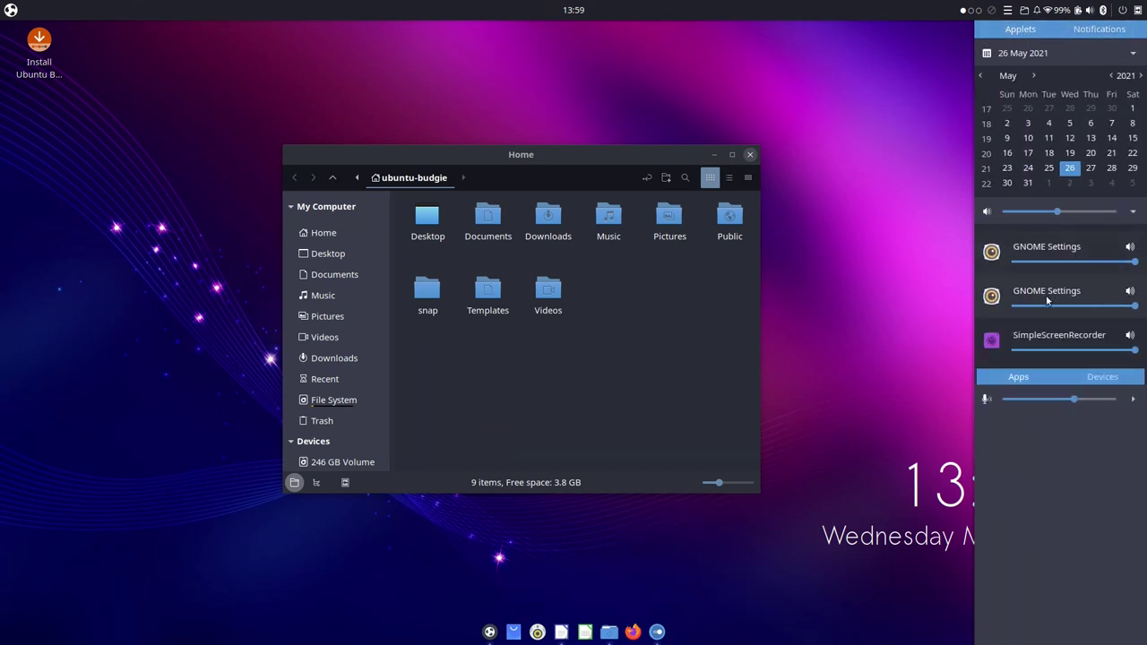
left_click(1132, 54)
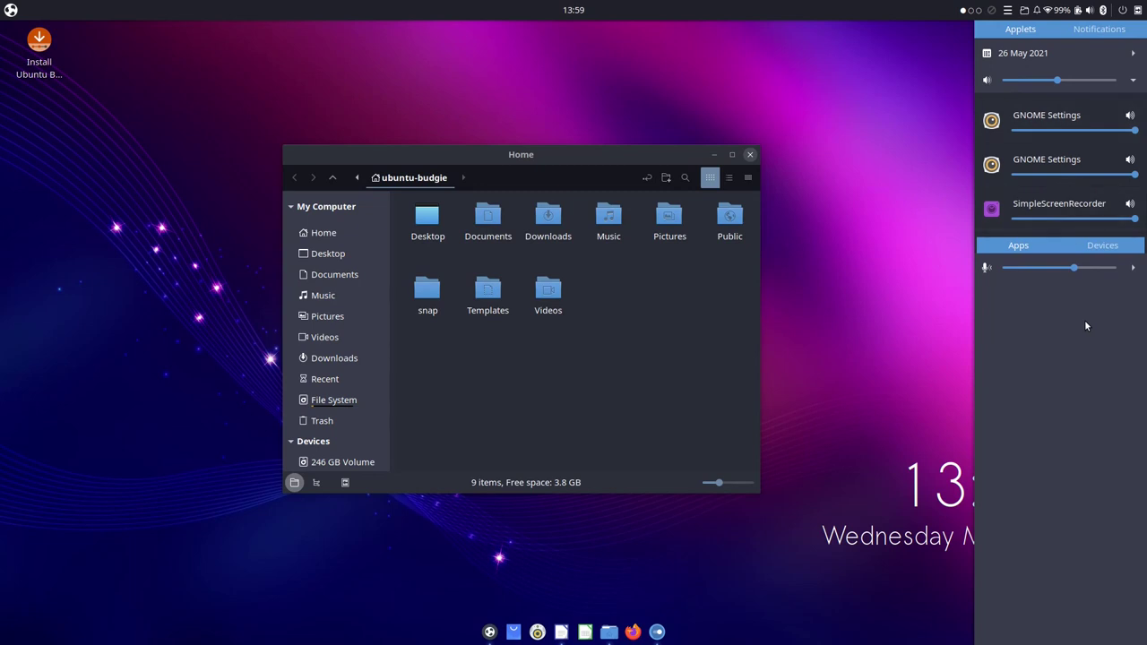
left_click(1099, 29)
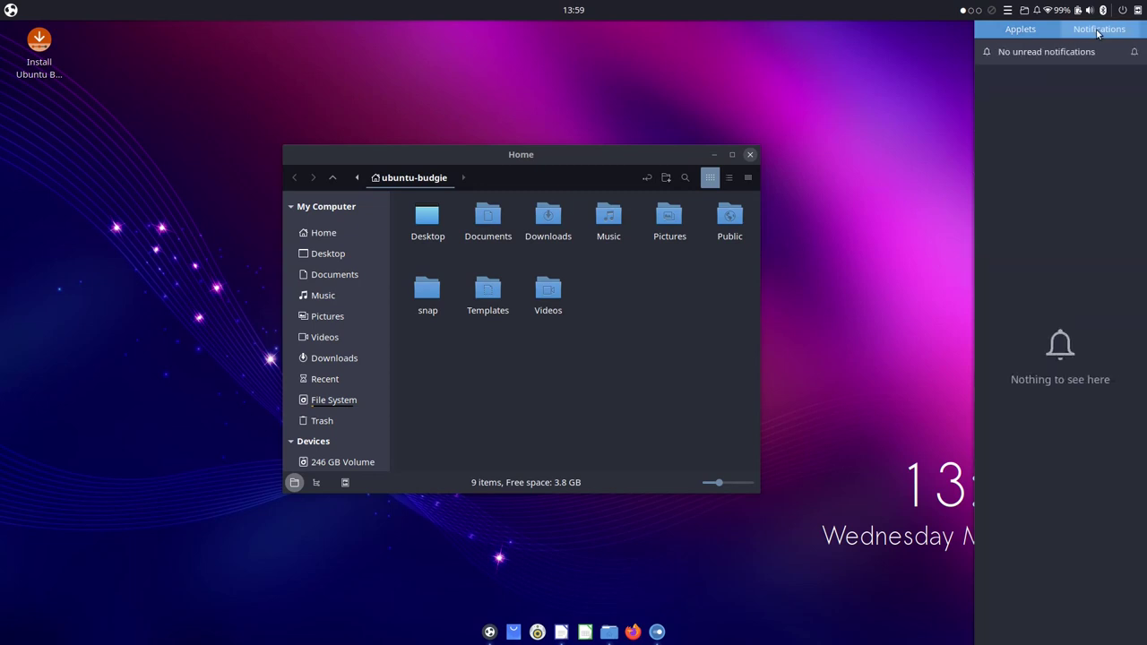
left_click(1139, 10)
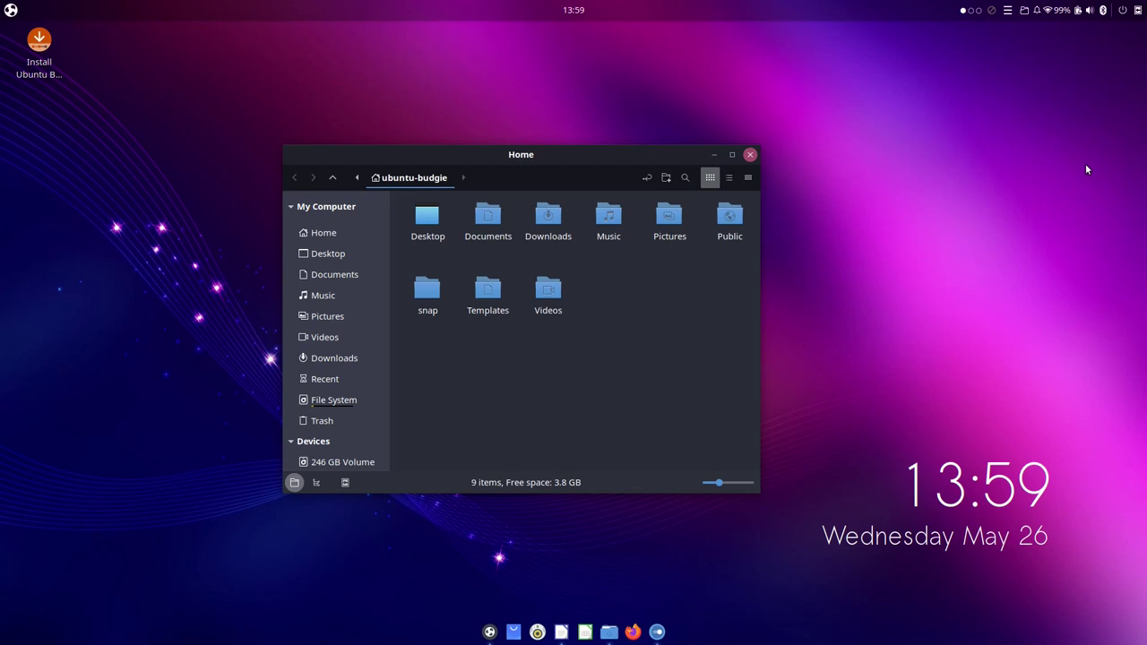
Open and close the power, volume and battery panel menus in turn.
left_click(1122, 10)
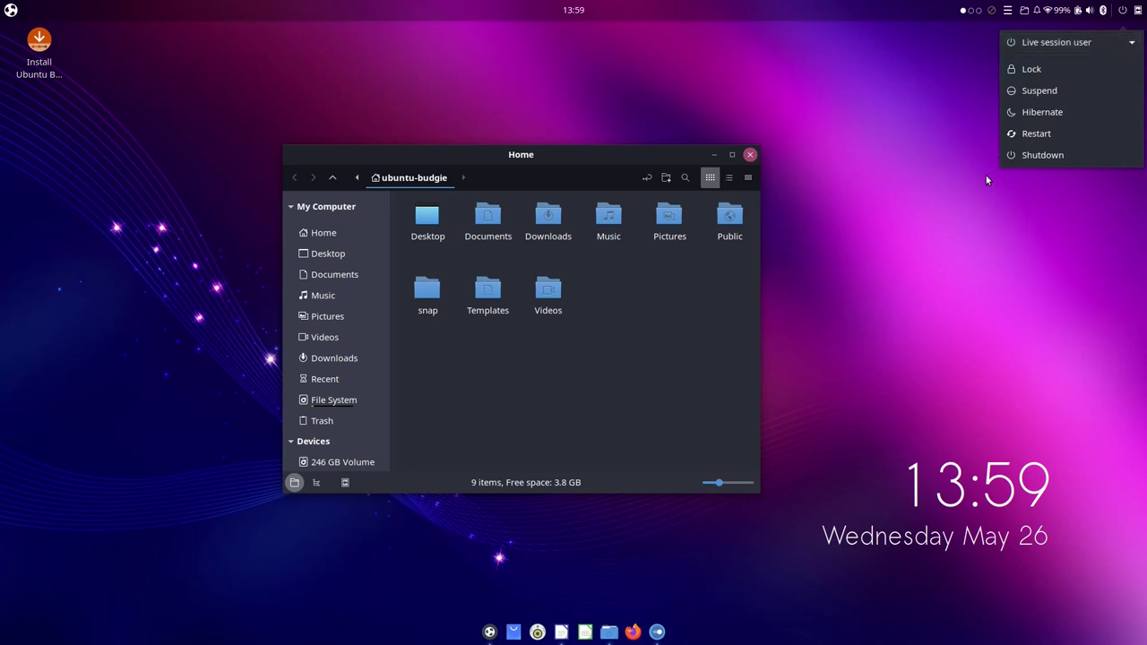
left_click(1087, 12)
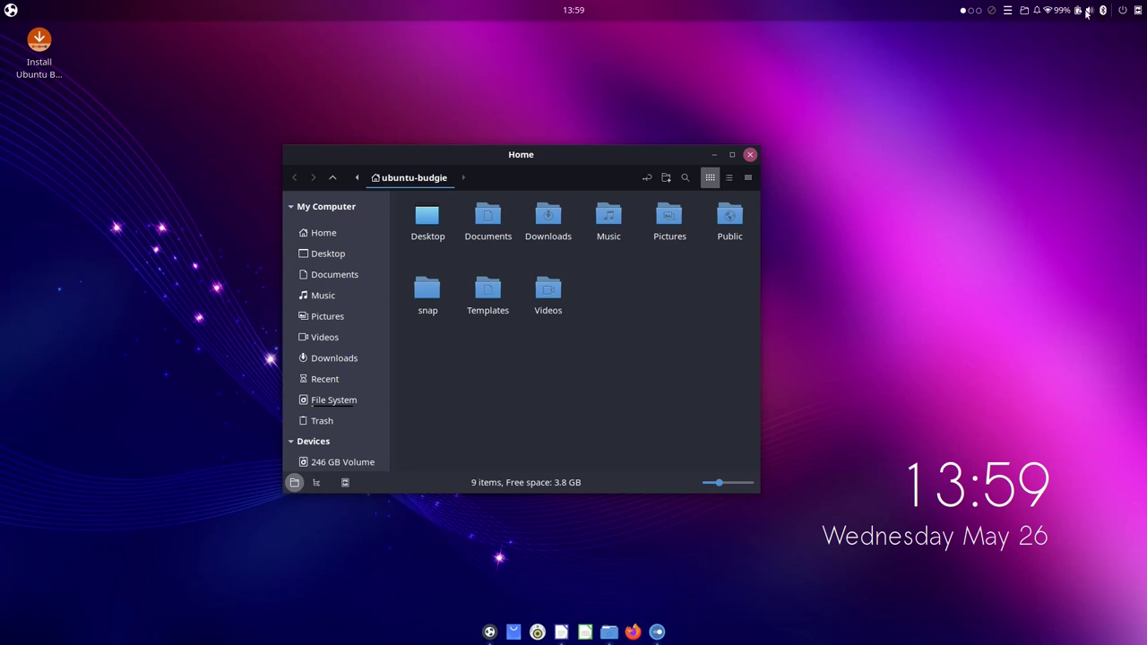
left_click(1087, 12)
left_click(1082, 12)
left_click(1080, 11)
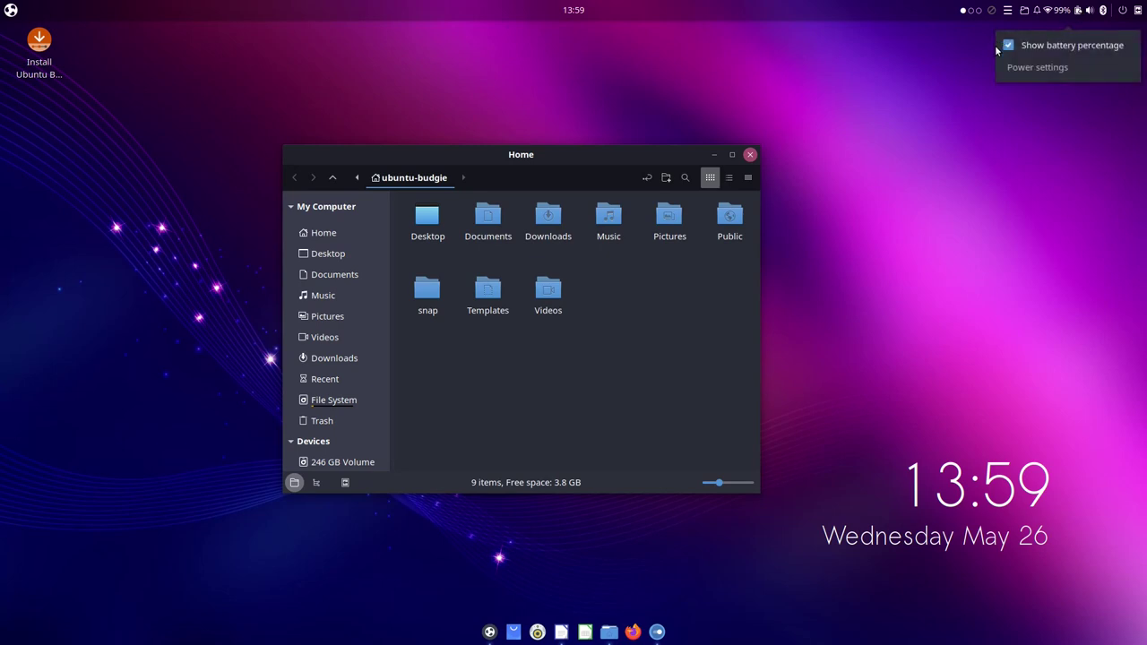
left_click(1121, 12)
left_click(1121, 13)
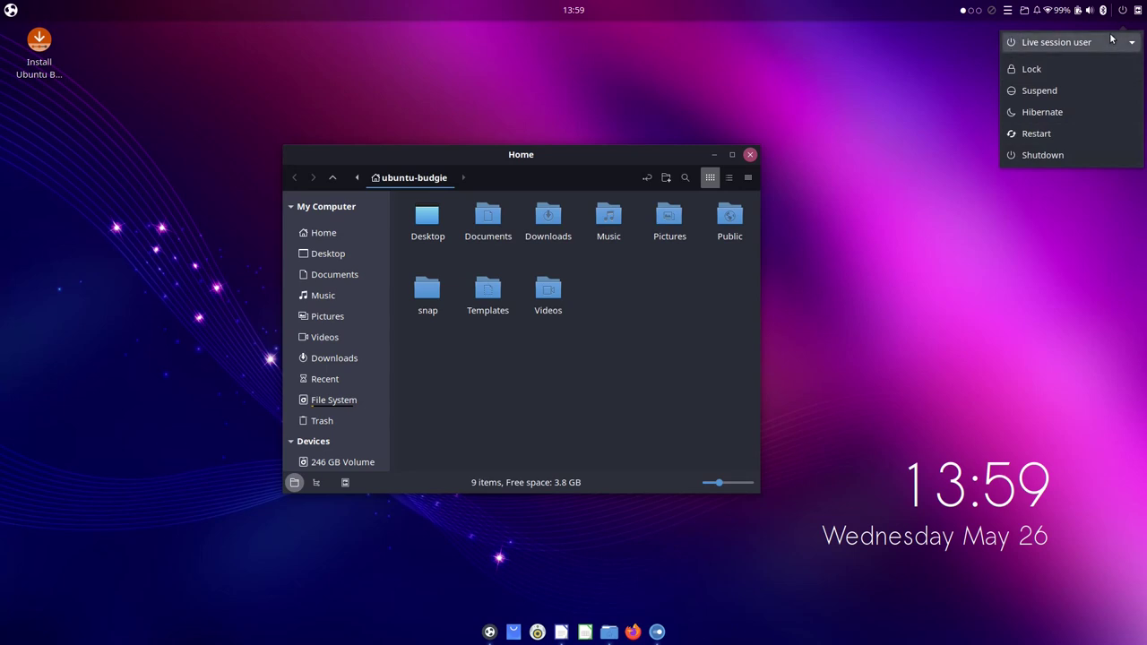
left_click(850, 89)
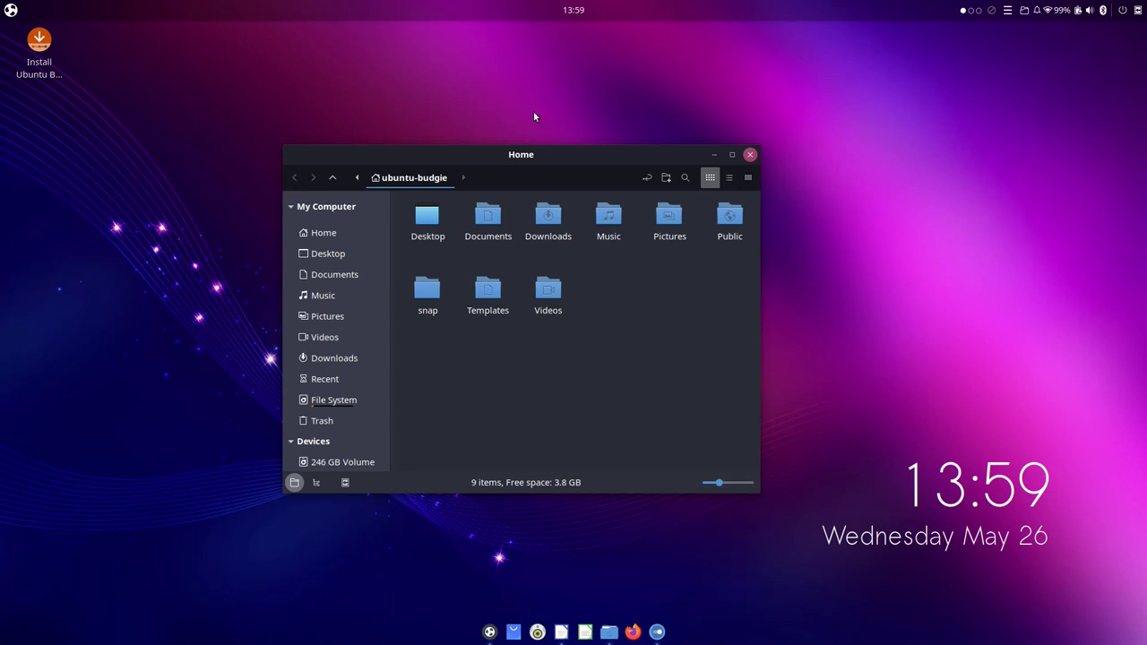
Close the Home window and launch Budgie Themes & Layouts via a 'budg' menu search.
left_click(750, 154)
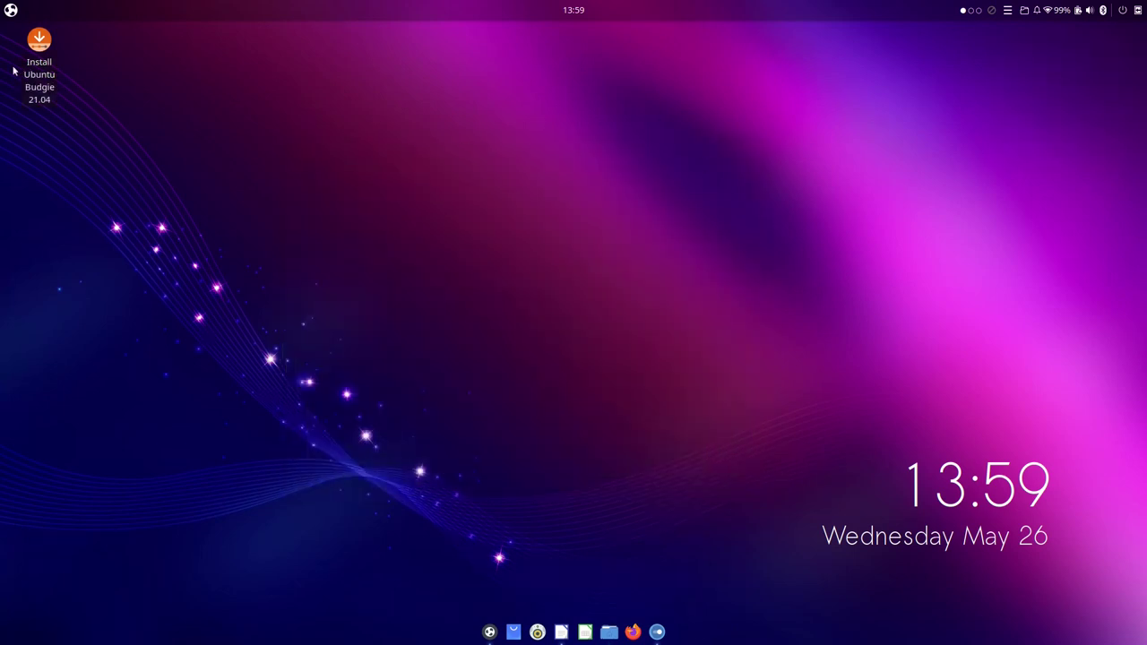
left_click(10, 9)
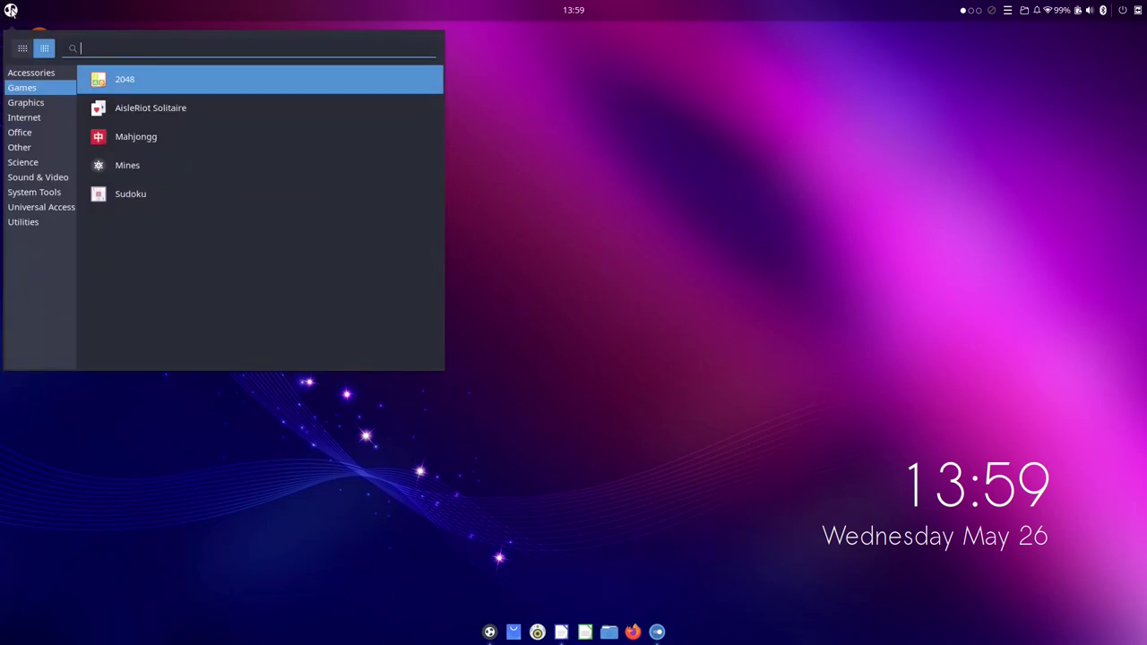
type("budg")
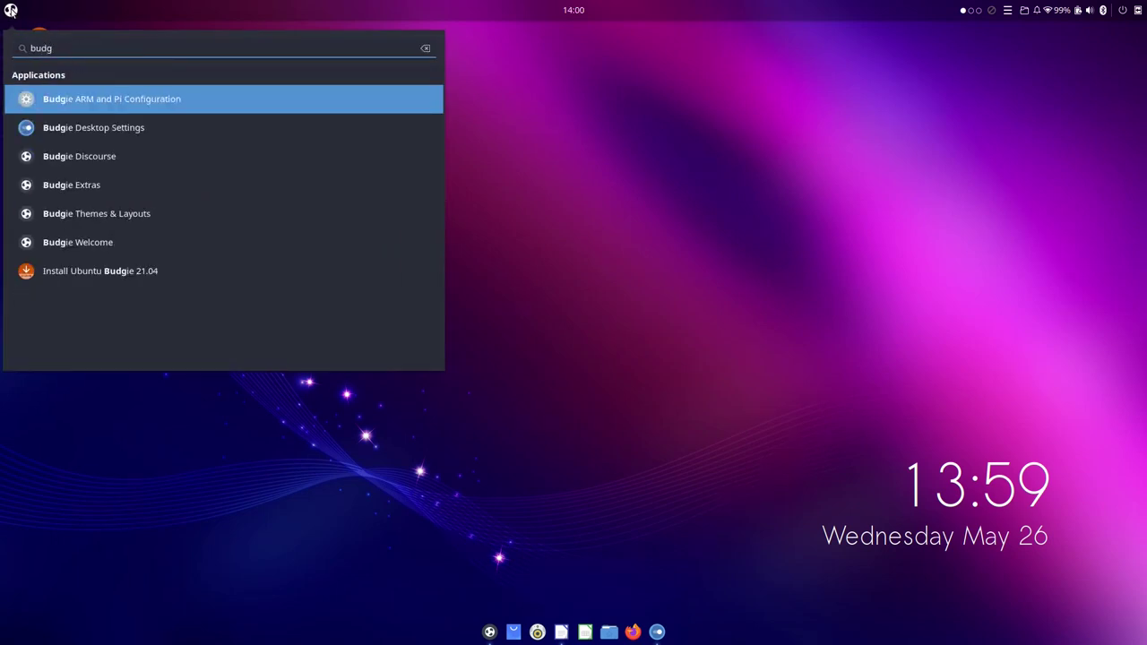
left_click(119, 220)
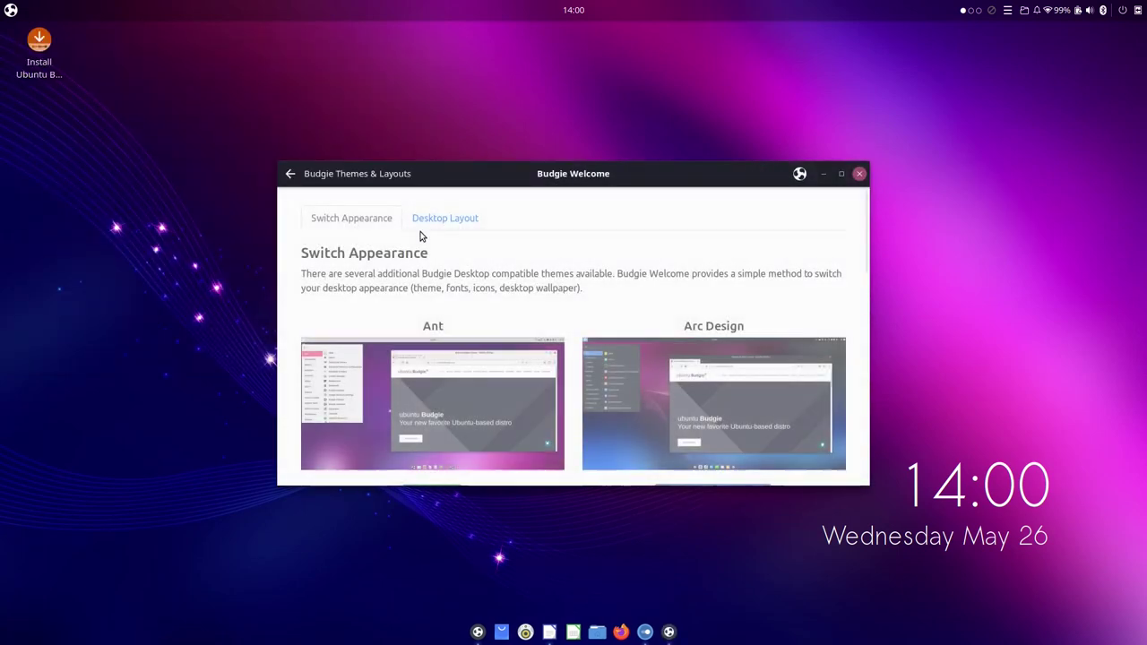
Reposition and enlarge the Themes & Layouts window, then scroll through the theme list.
left_click_drag(487, 185, 426, 100)
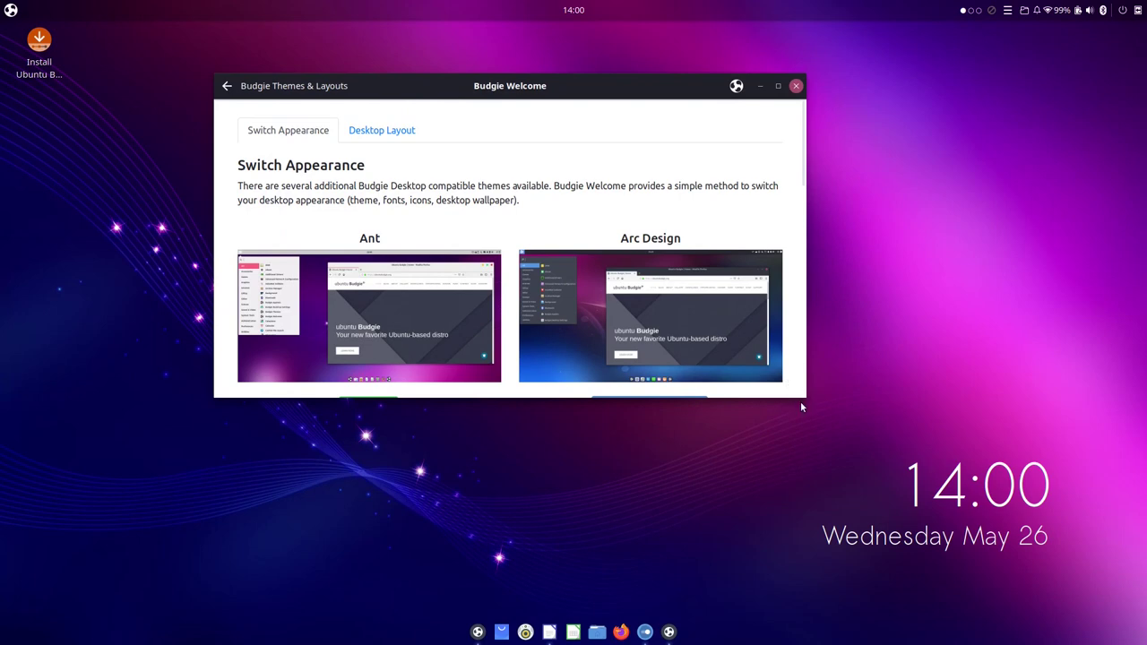
left_click_drag(803, 393, 988, 605)
left_click_drag(681, 86, 636, 50)
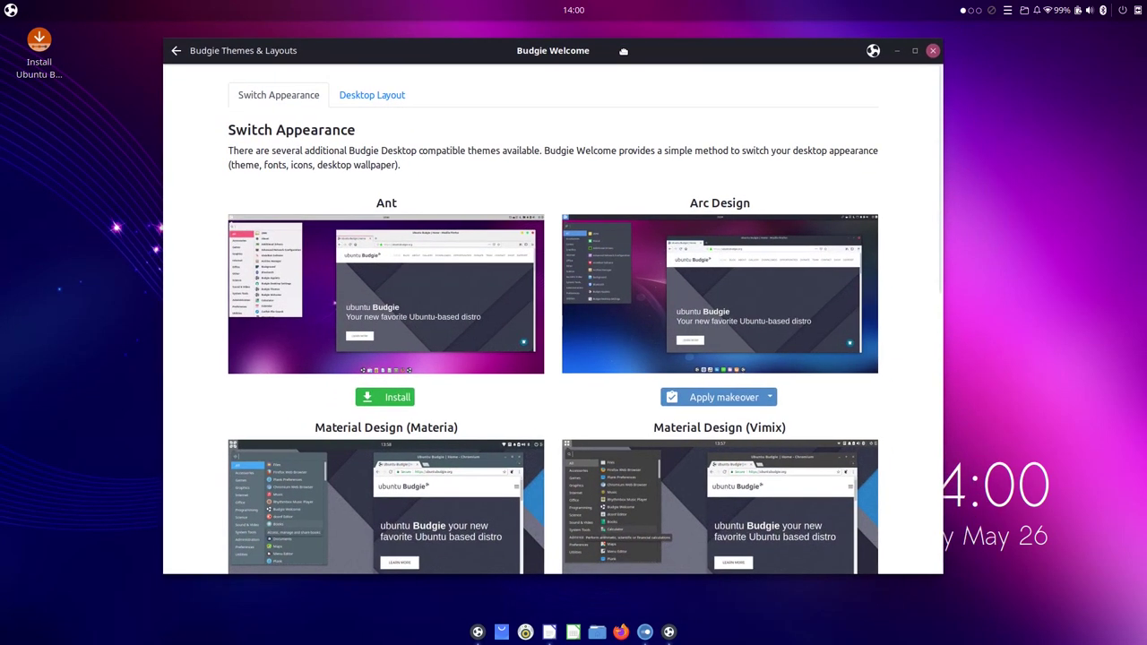
scroll(683, 283, "down", 5)
scroll(681, 283, "down", 6)
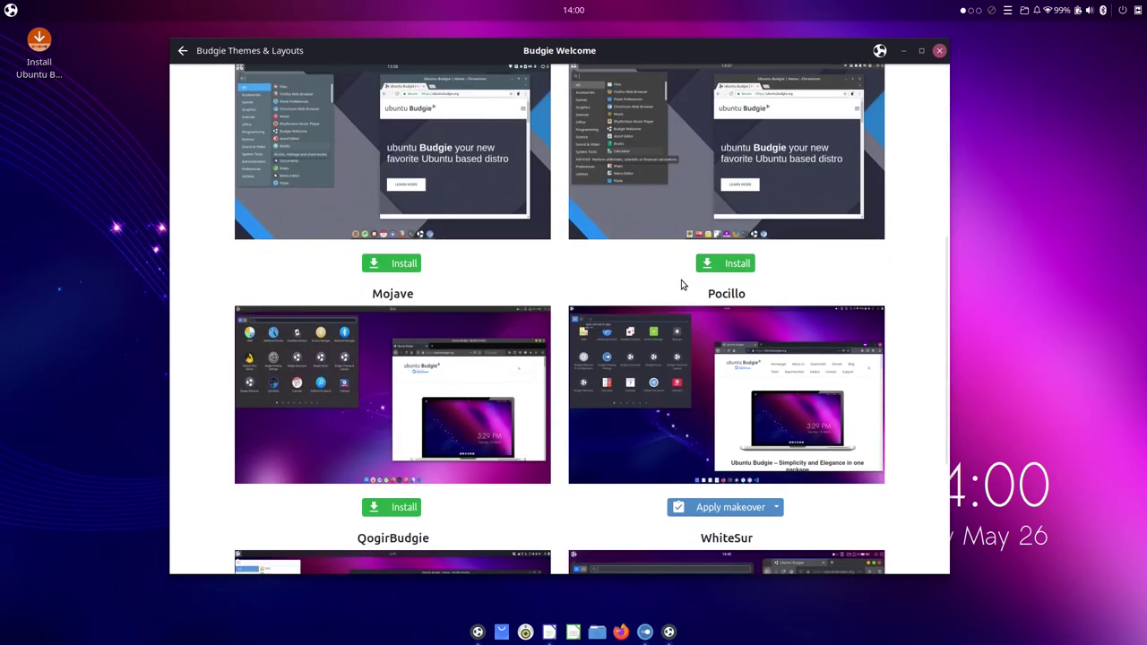
scroll(681, 284, "down", 5)
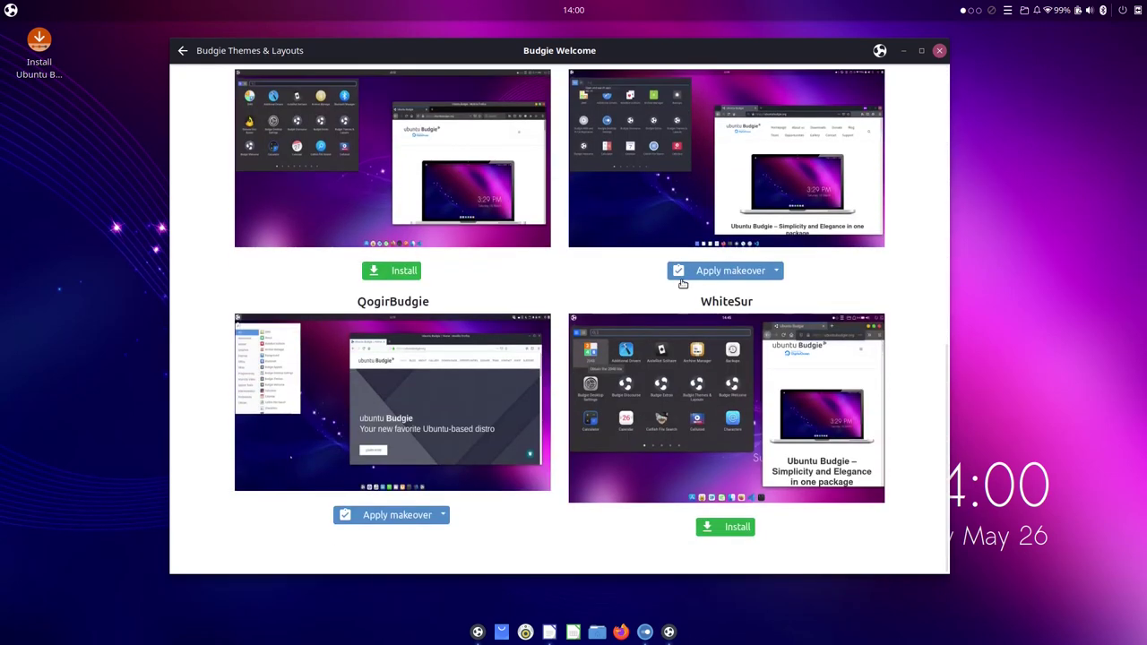
scroll(683, 283, "up", 3)
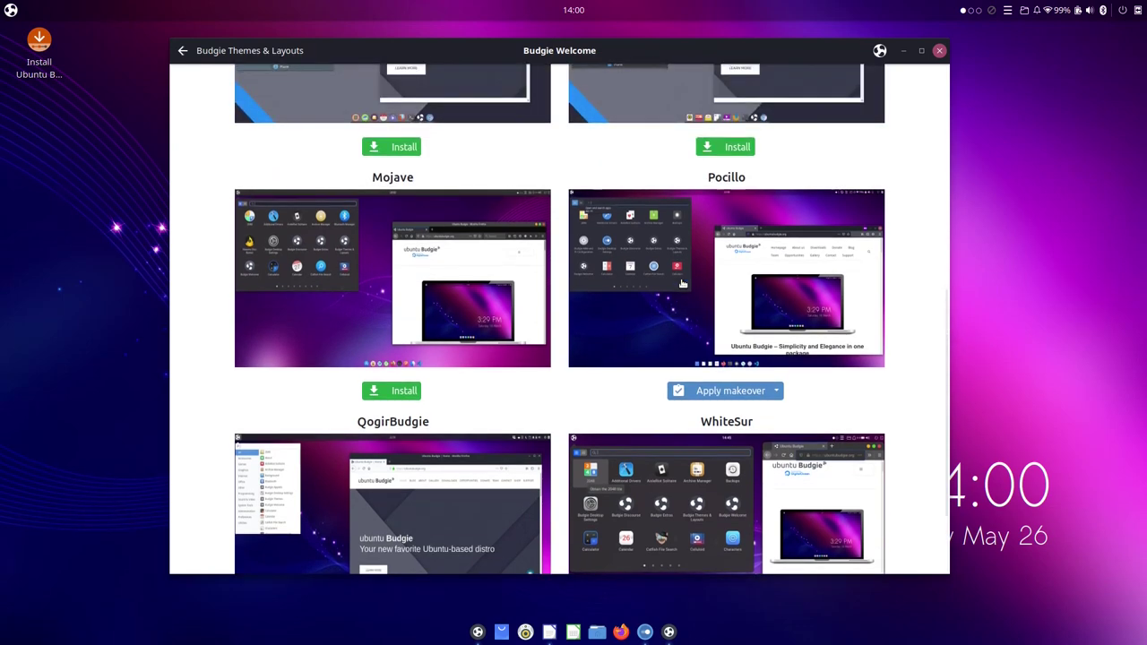
scroll(683, 283, "down", 3)
Install the WhiteSur theme, accepting the ppa:ubuntubudgie/backports repository prompt.
left_click(727, 526)
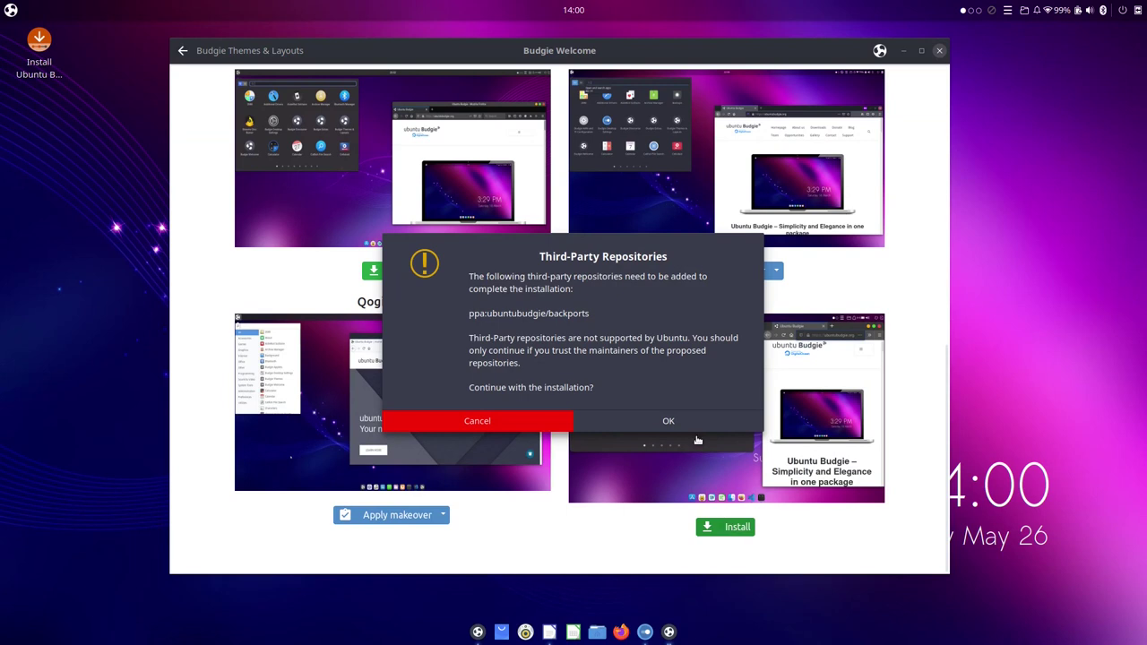
left_click(702, 421)
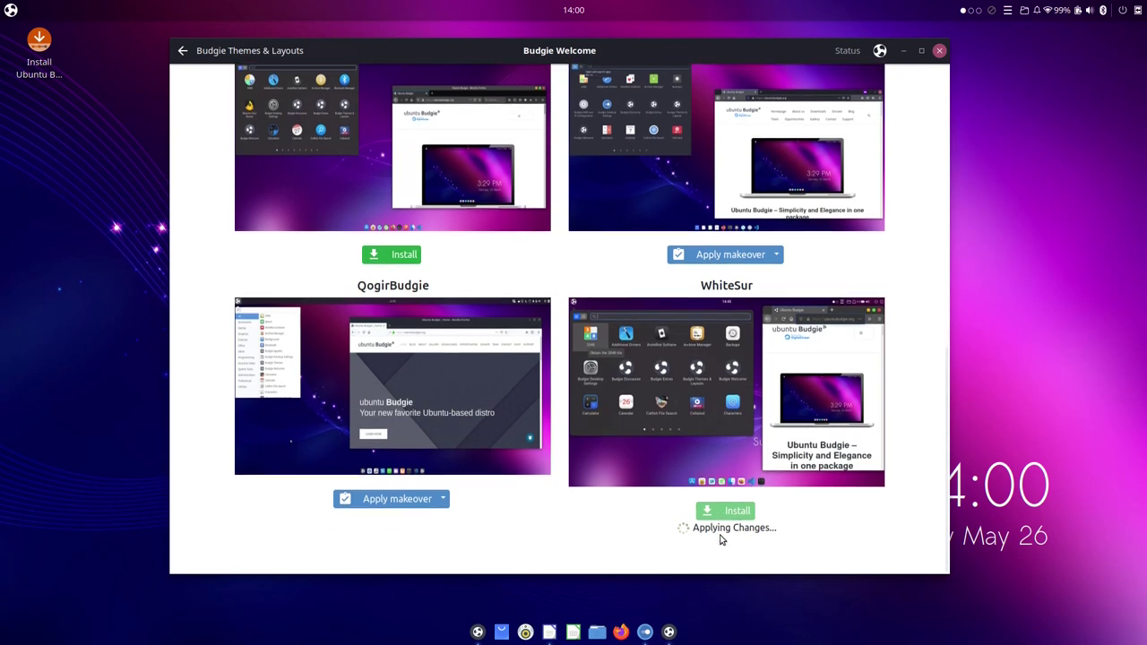
scroll(592, 430, "up", 3)
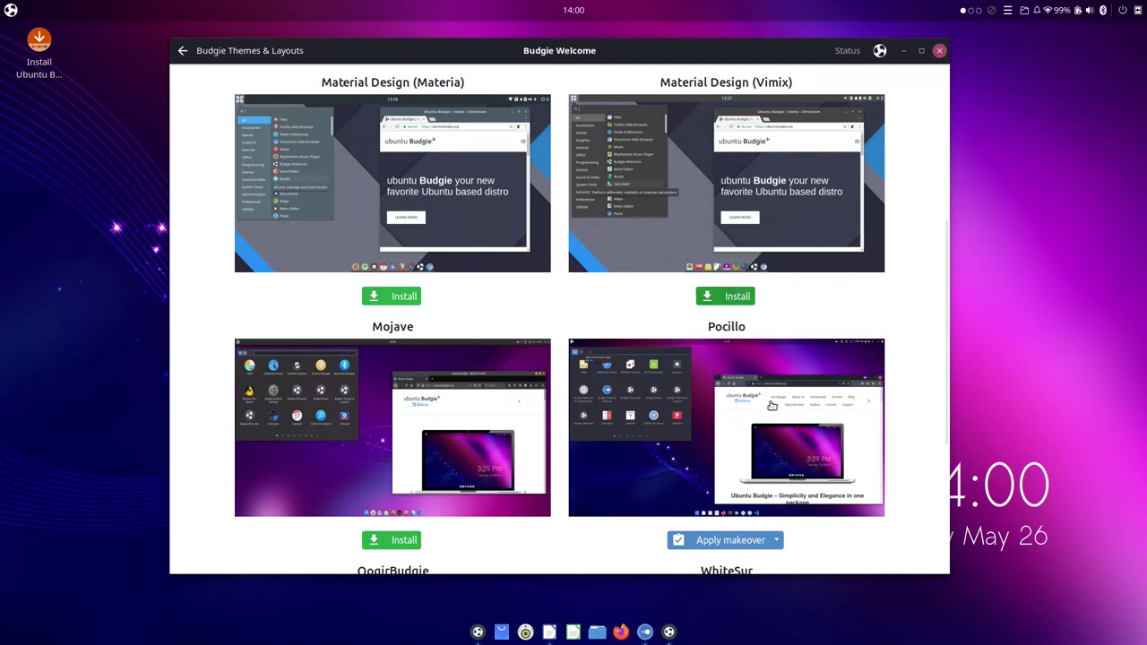
scroll(774, 414, "down", 3)
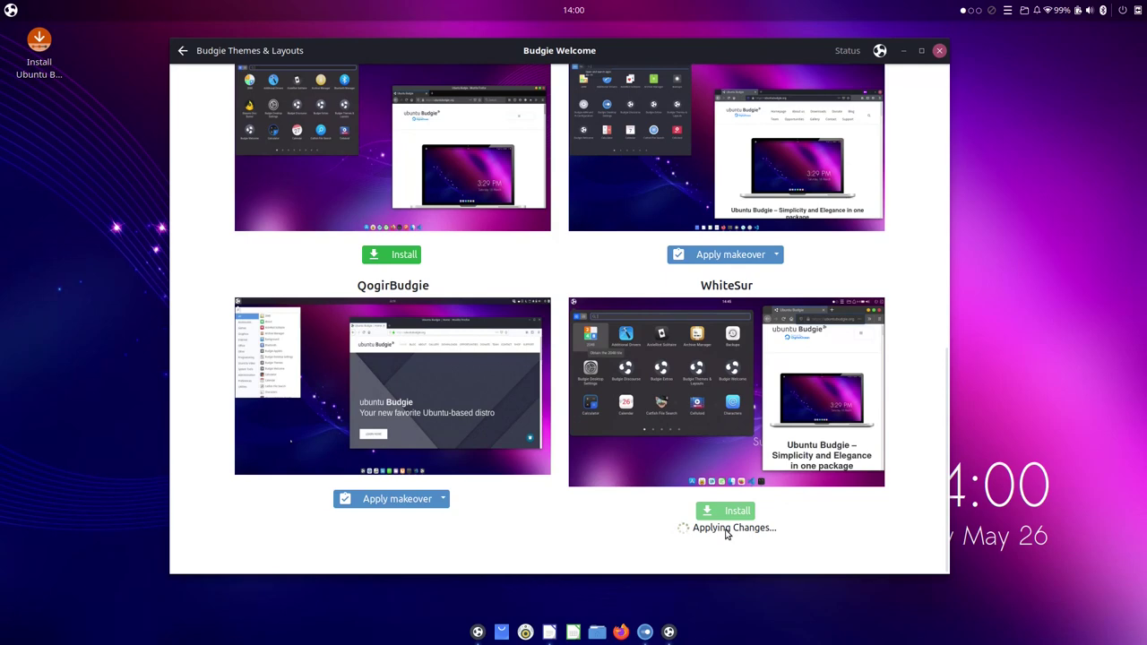
scroll(728, 533, "up", 6)
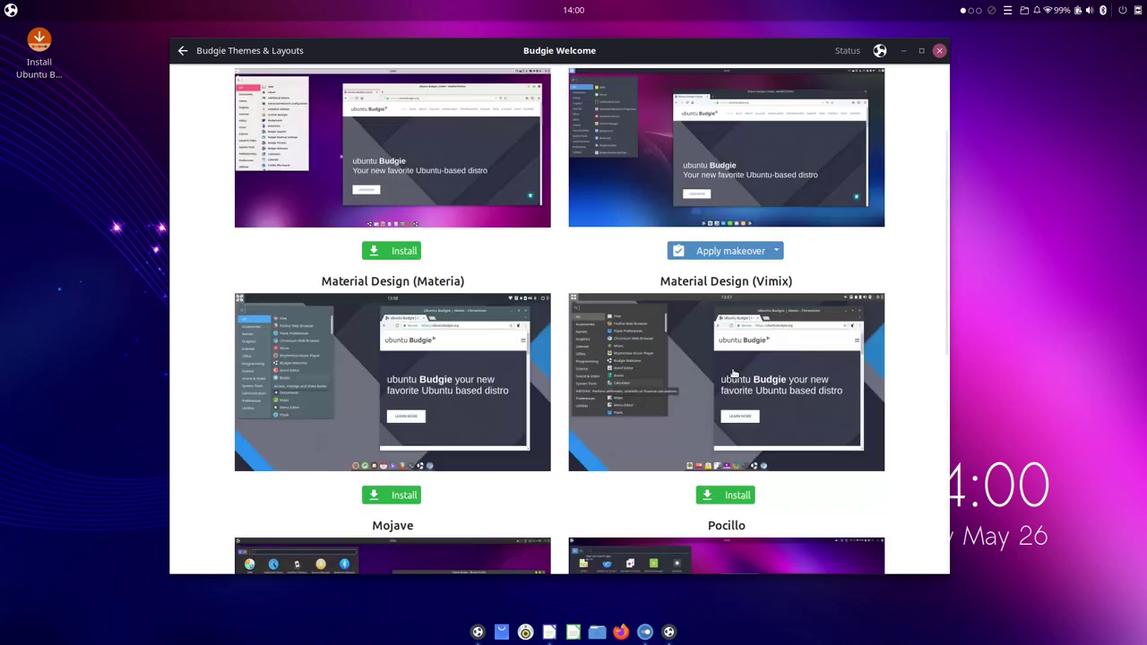
Close Budgie Welcome and relaunch Budgie Themes & Layouts with a 'budg' search.
left_click(184, 52)
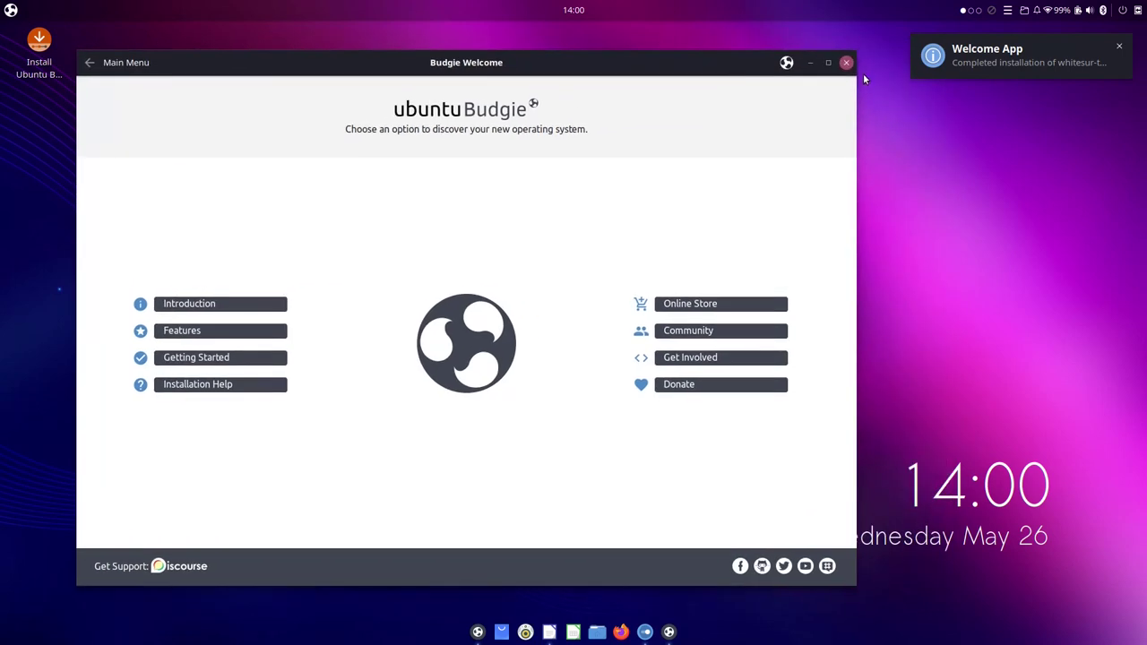
left_click(846, 64)
key("super")
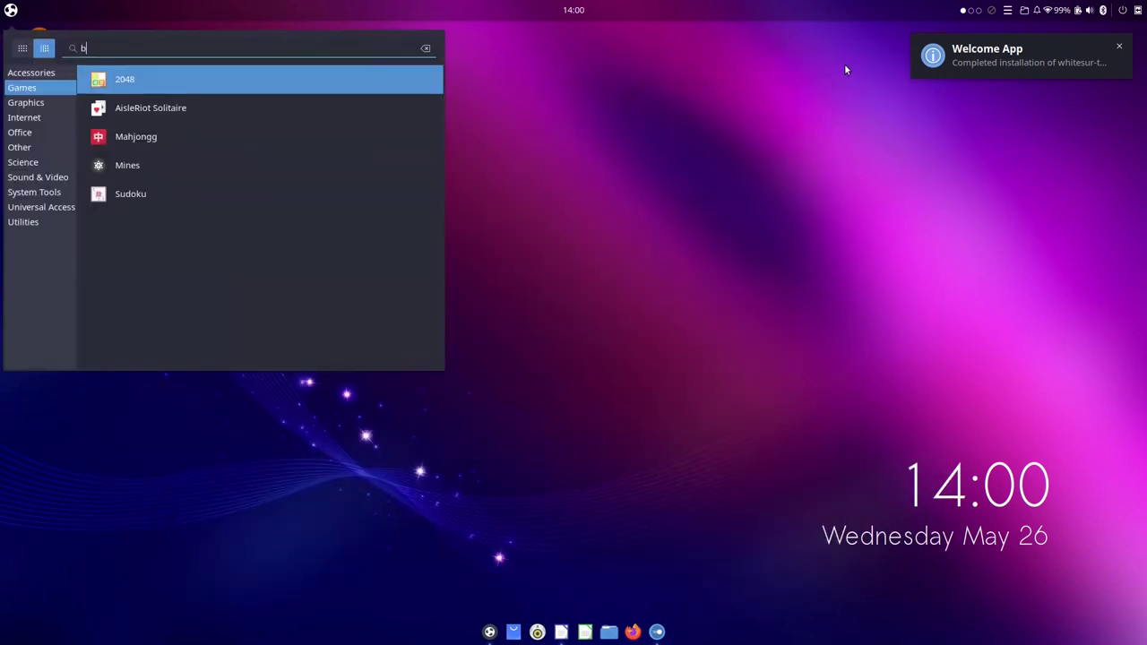
type("budg")
left_click(289, 212)
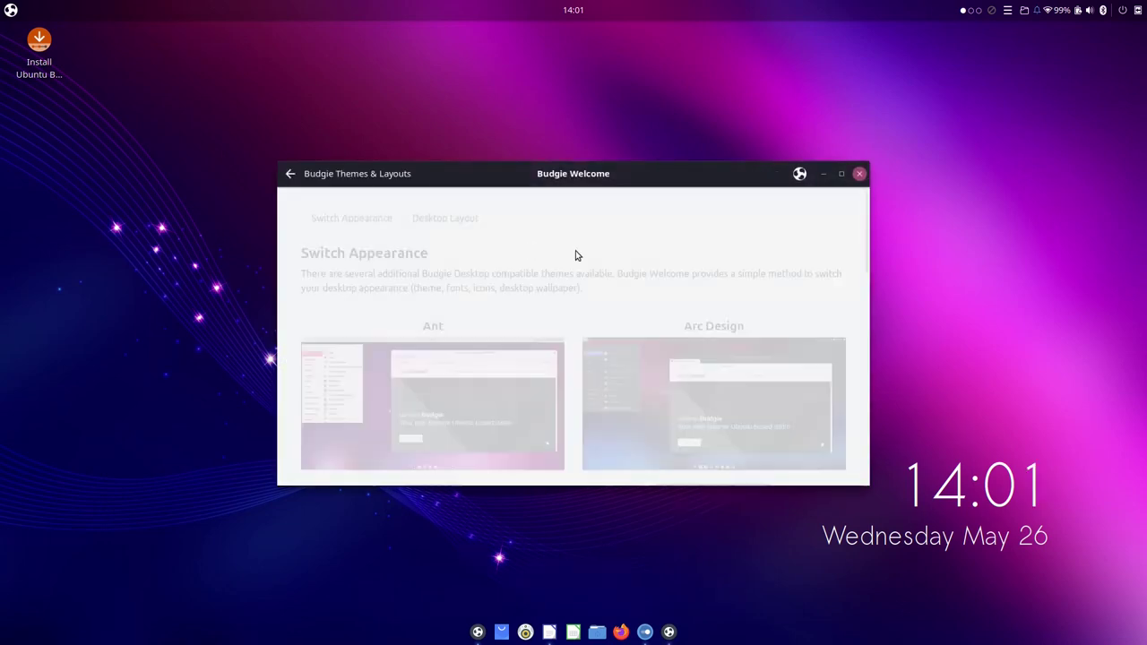
Apply the WhiteSur makeover for a new wallpaper, icon set and window theme.
scroll(655, 353, "down", 10)
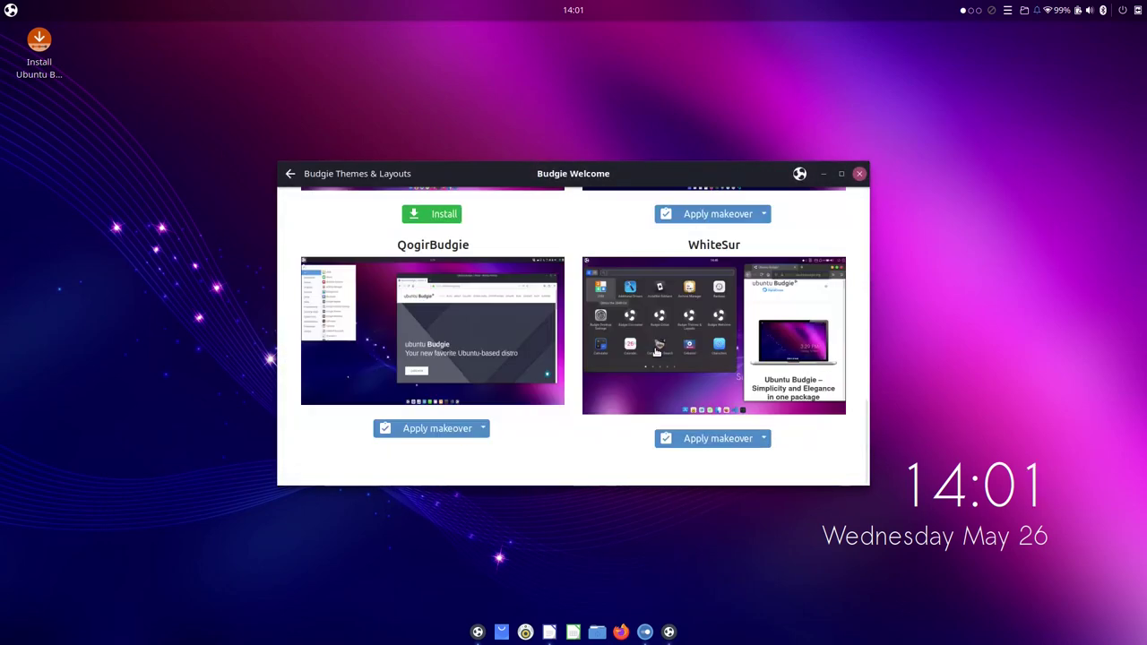
left_click(722, 440)
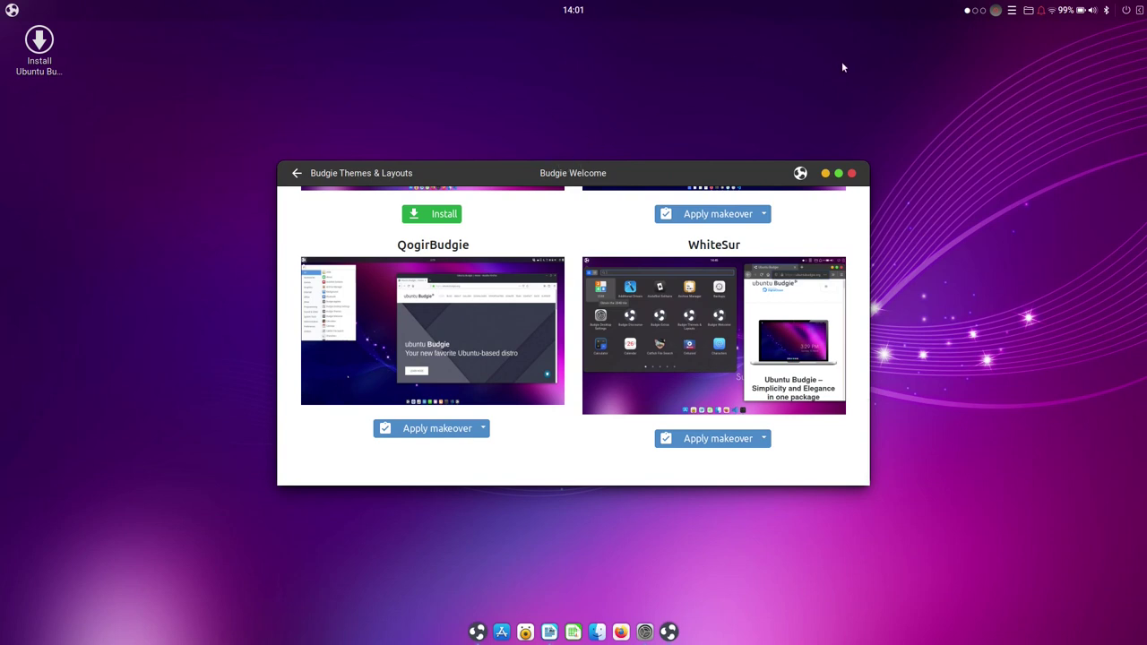
Switch the Budgie app menu to View as Grid and back to the category list.
left_click(12, 10)
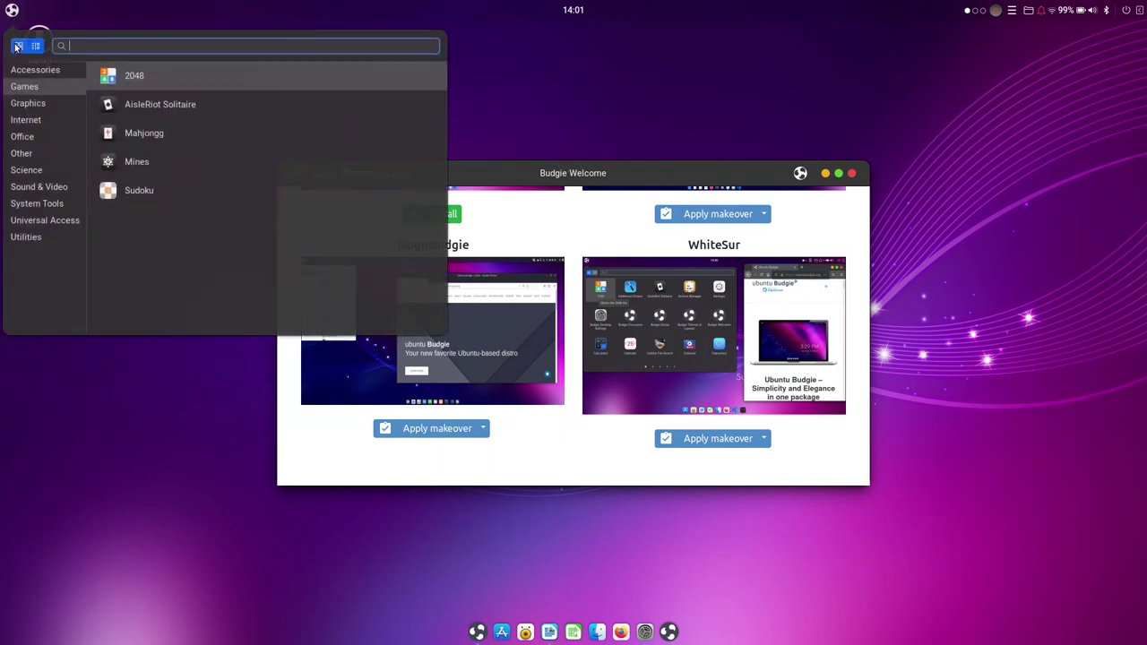
left_click(17, 45)
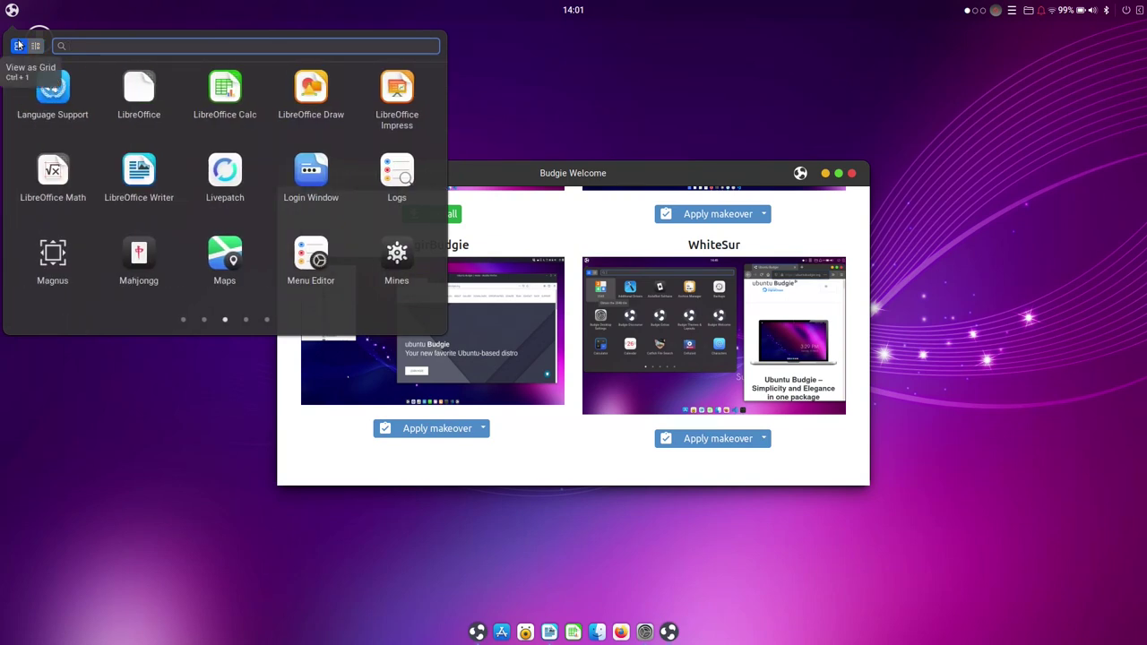
left_click(36, 45)
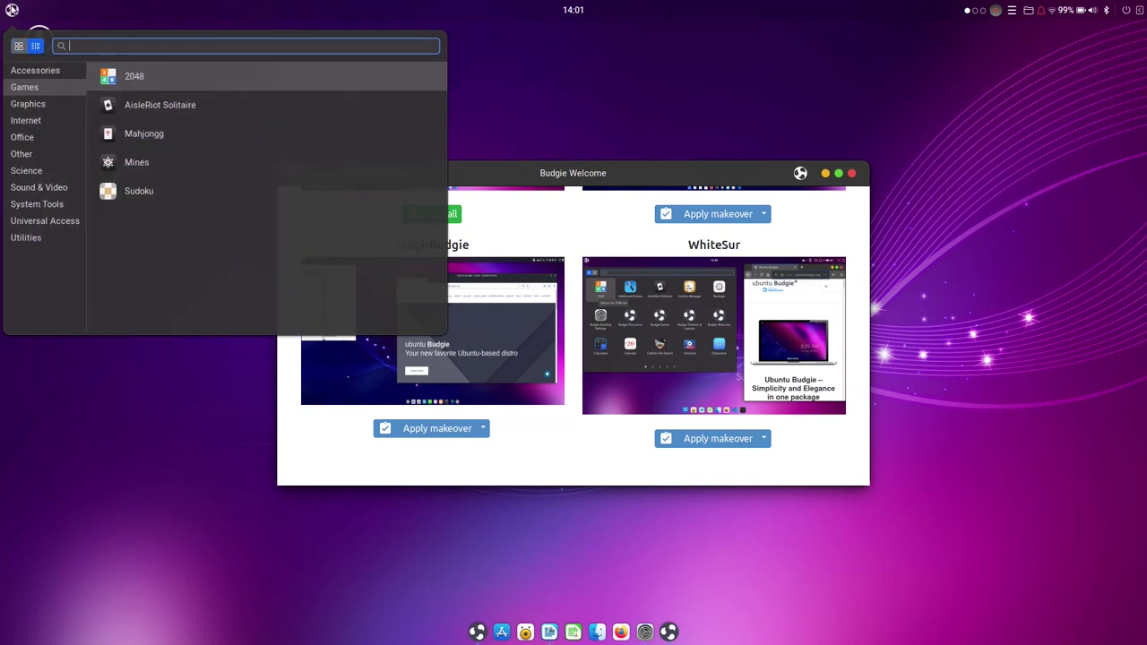
left_click(12, 11)
Move the Budgie Welcome window up and left, enlarge it, and raise it higher.
left_click_drag(402, 181, 339, 145)
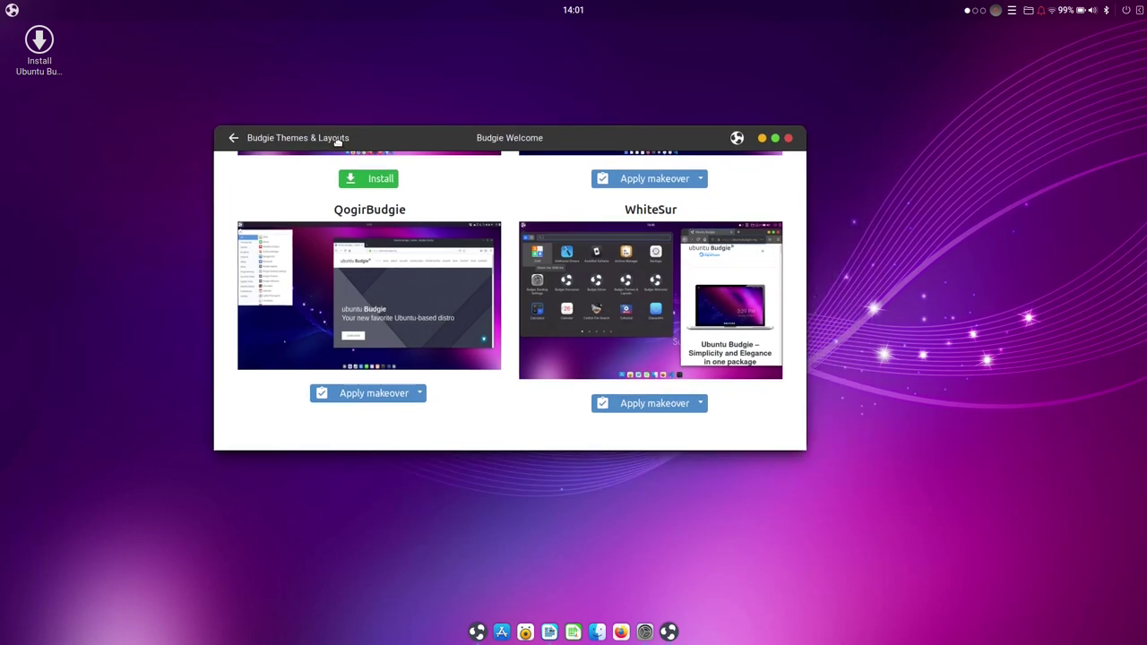
left_click_drag(802, 443, 932, 610)
left_click_drag(640, 134, 634, 74)
scroll(601, 260, "down", 2)
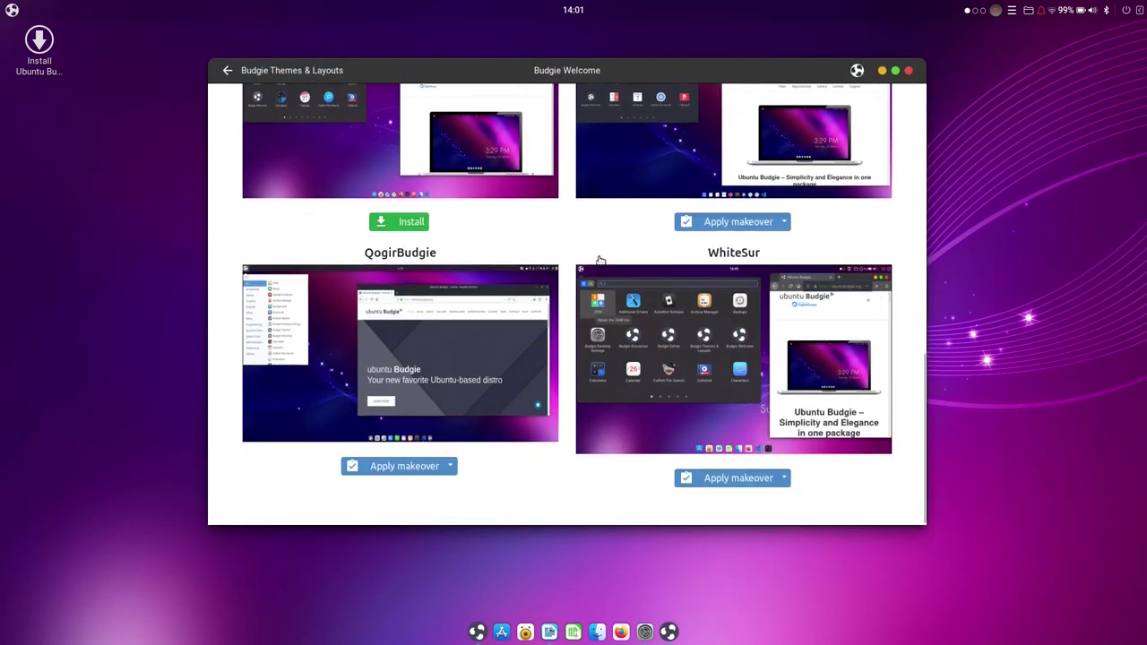
scroll(600, 260, "up", 10)
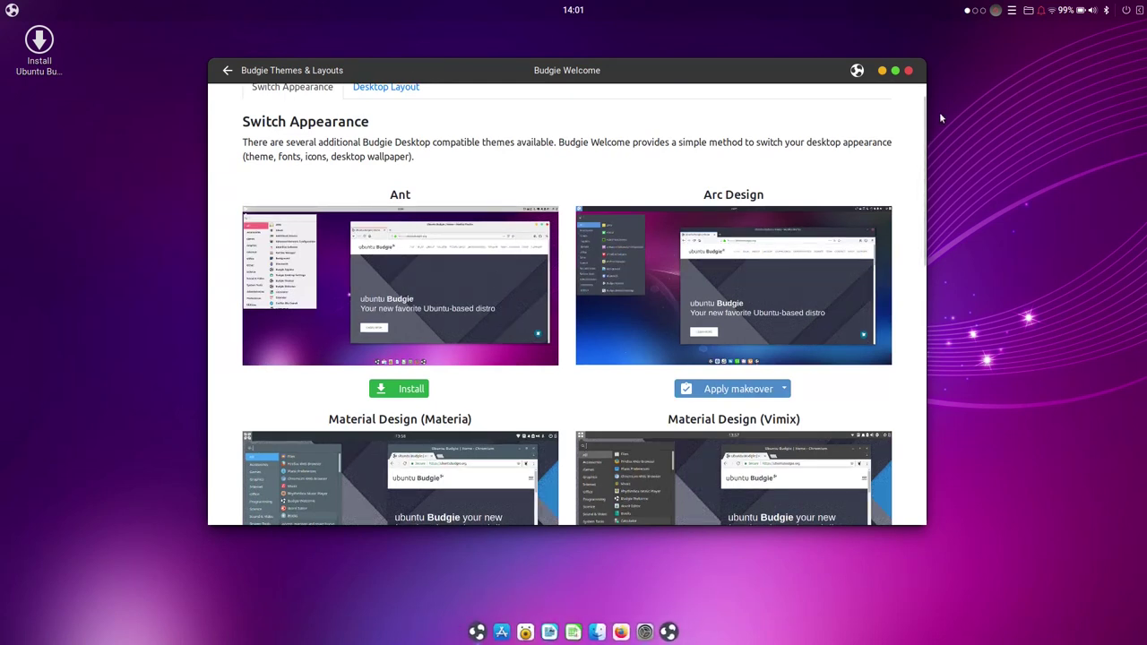
Open the Home folder in Files from the dock, move it, then close it.
left_click(597, 630)
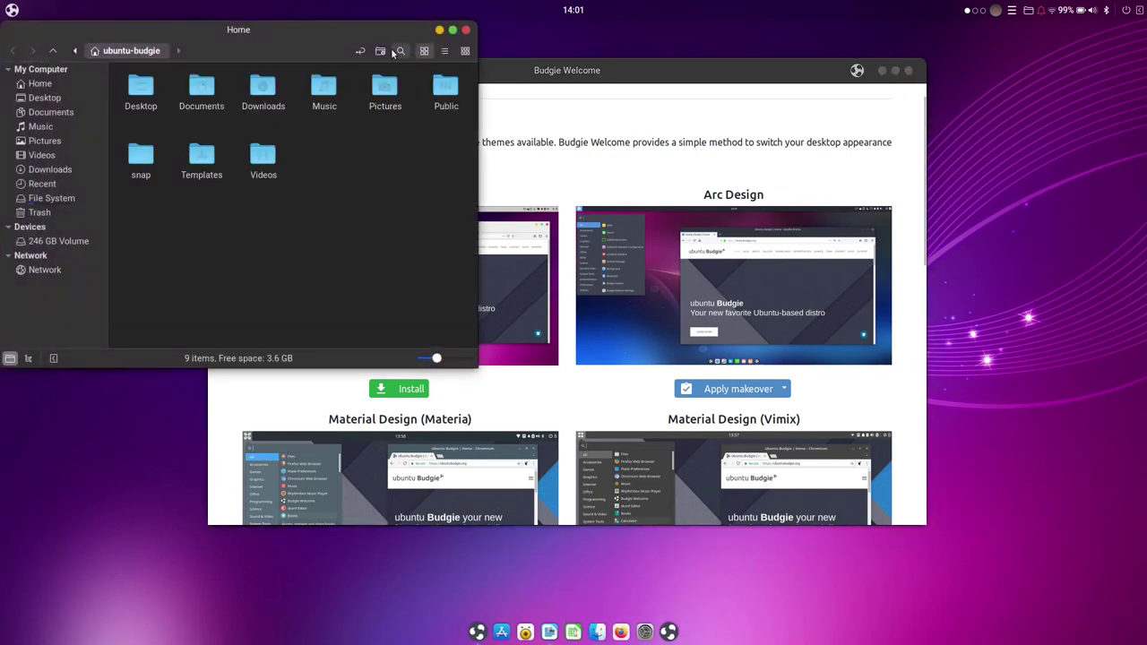
left_click_drag(331, 36, 476, 69)
left_click(606, 62)
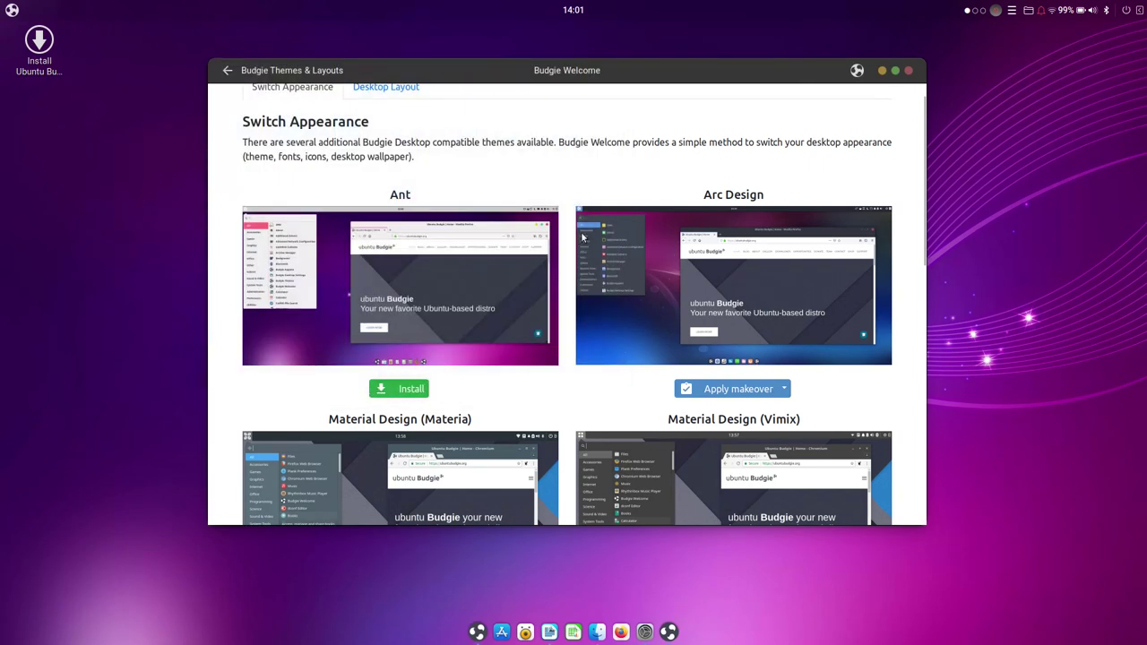
Apply the Arc Design makeover from the Budgie Welcome theme list.
scroll(531, 218, "down", 5)
scroll(531, 219, "up", 6)
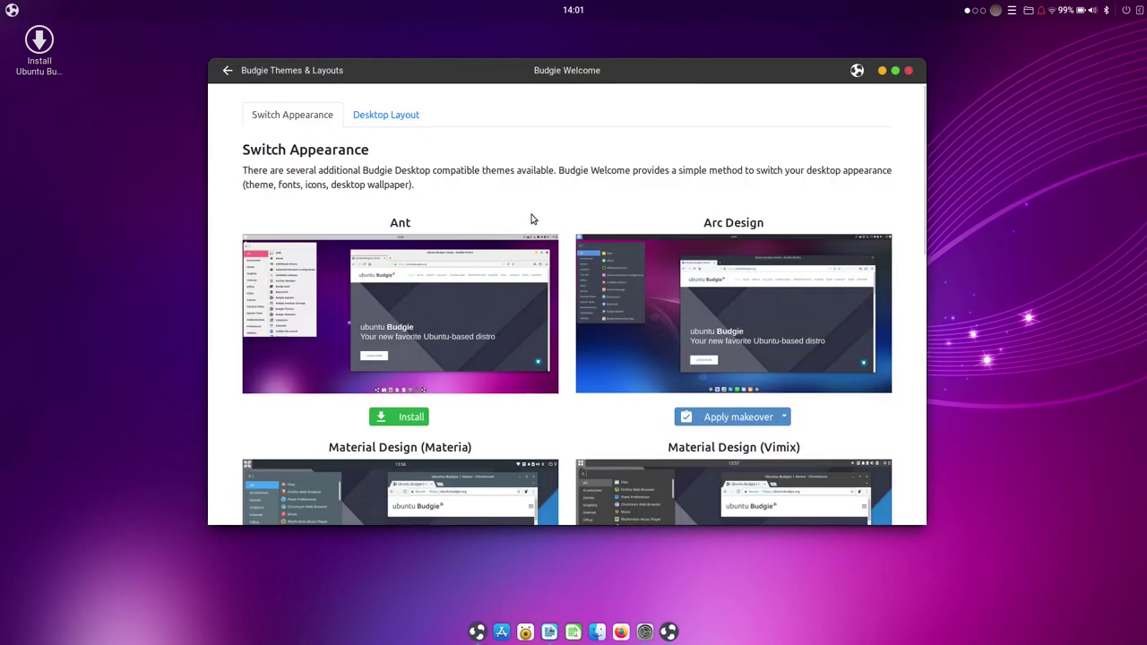
scroll(531, 219, "down", 5)
scroll(531, 218, "down", 5)
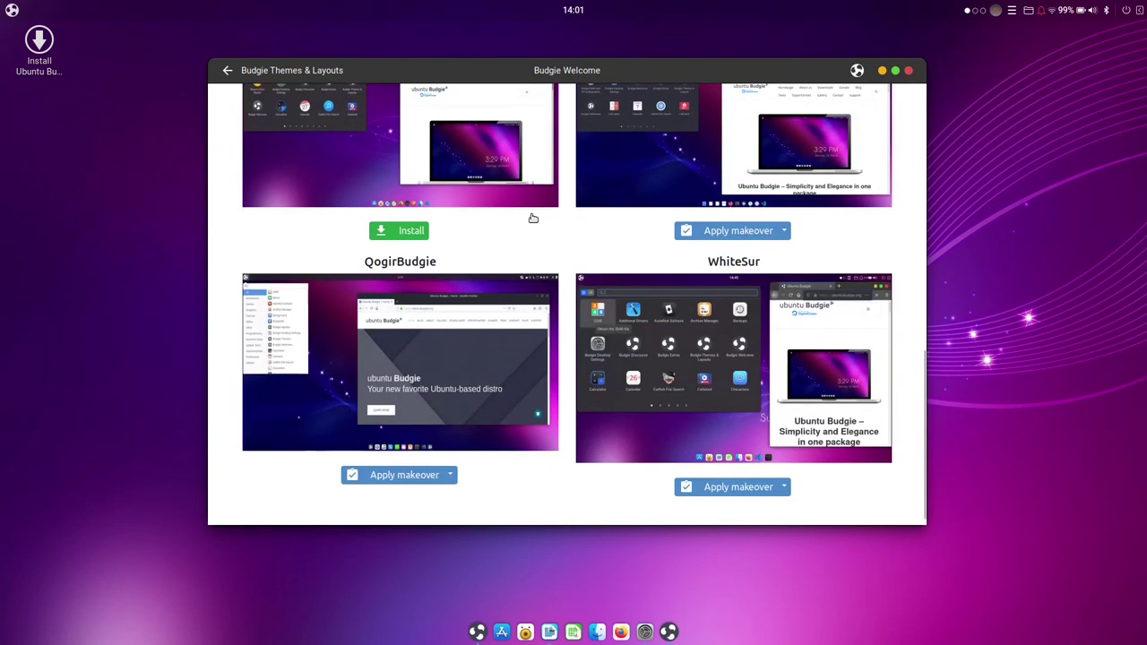
scroll(531, 218, "up", 5)
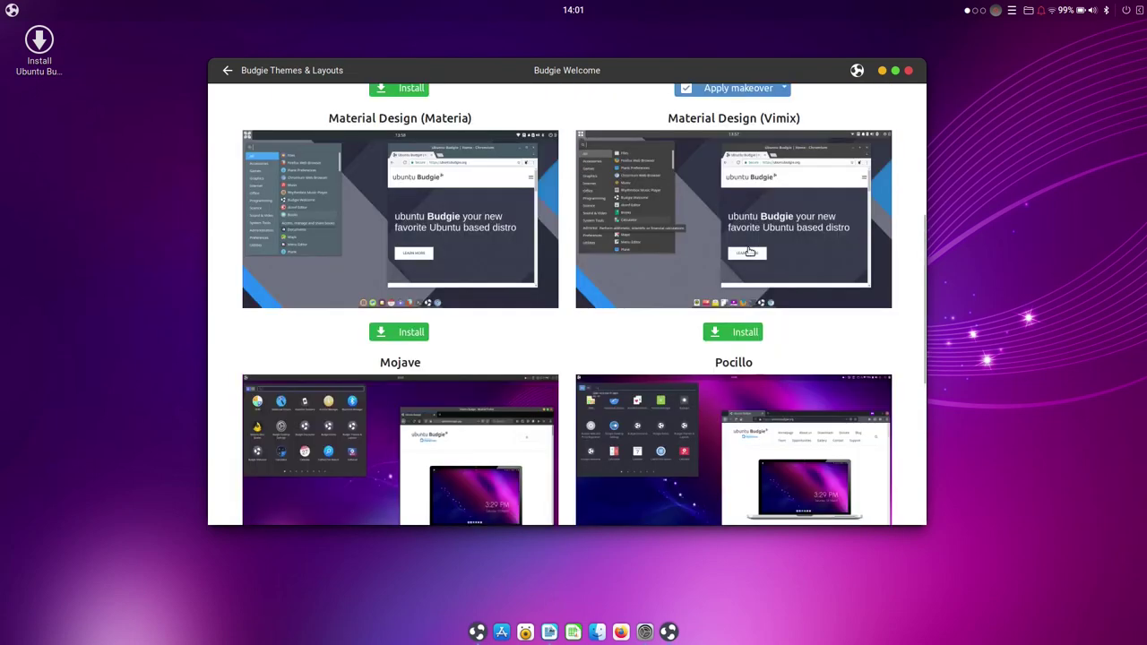
scroll(750, 249, "up", 5)
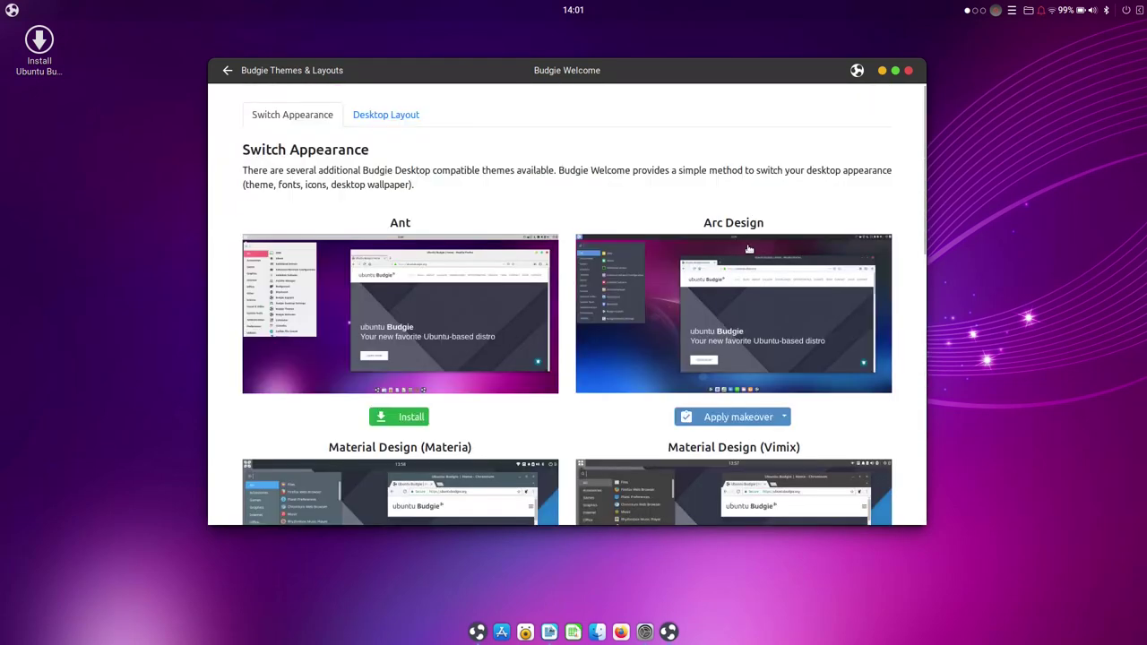
left_click(730, 416)
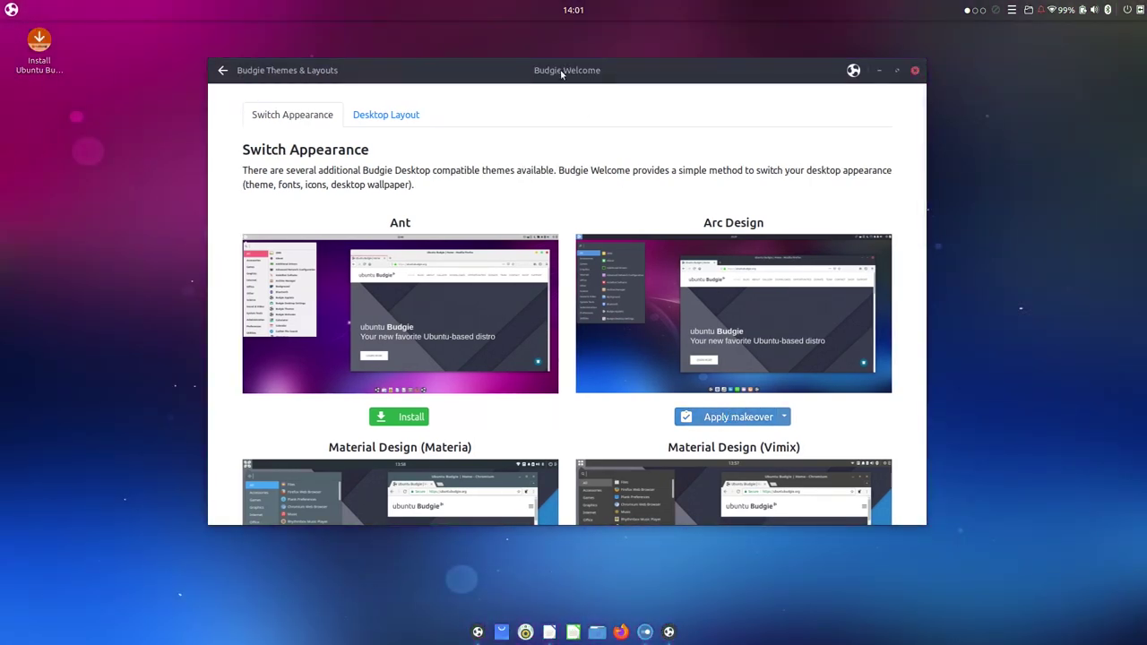
left_click_drag(559, 70, 586, 116)
left_click(10, 9)
left_click(10, 9)
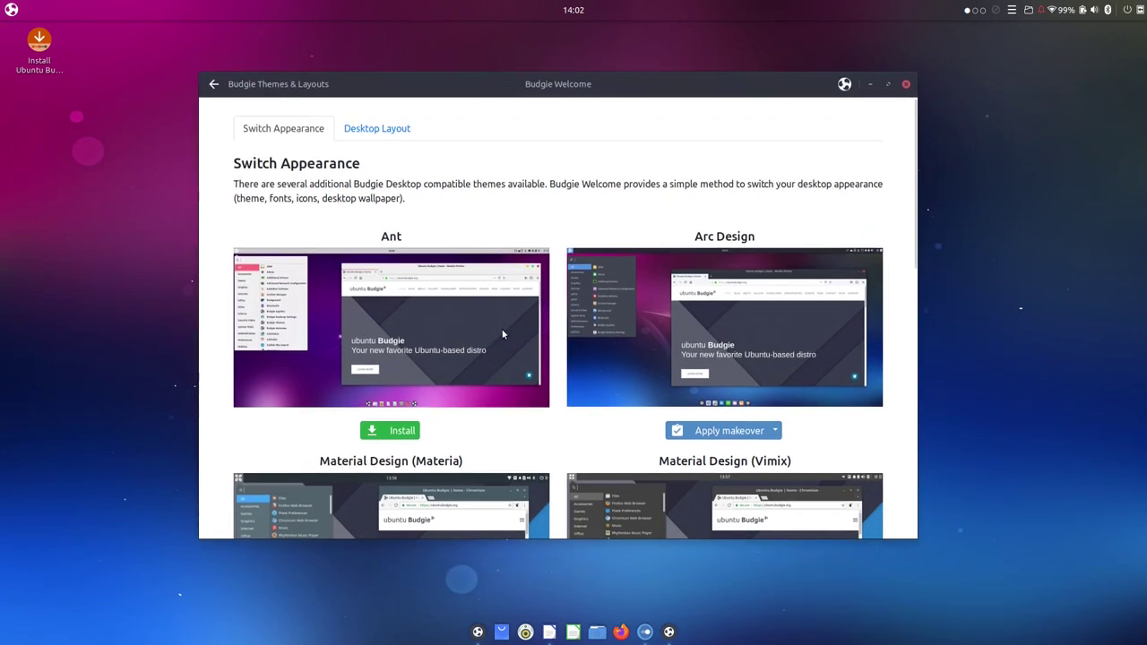
Apply the Pocillo makeover, changing the desktop wallpaper.
scroll(503, 333, "down", 10)
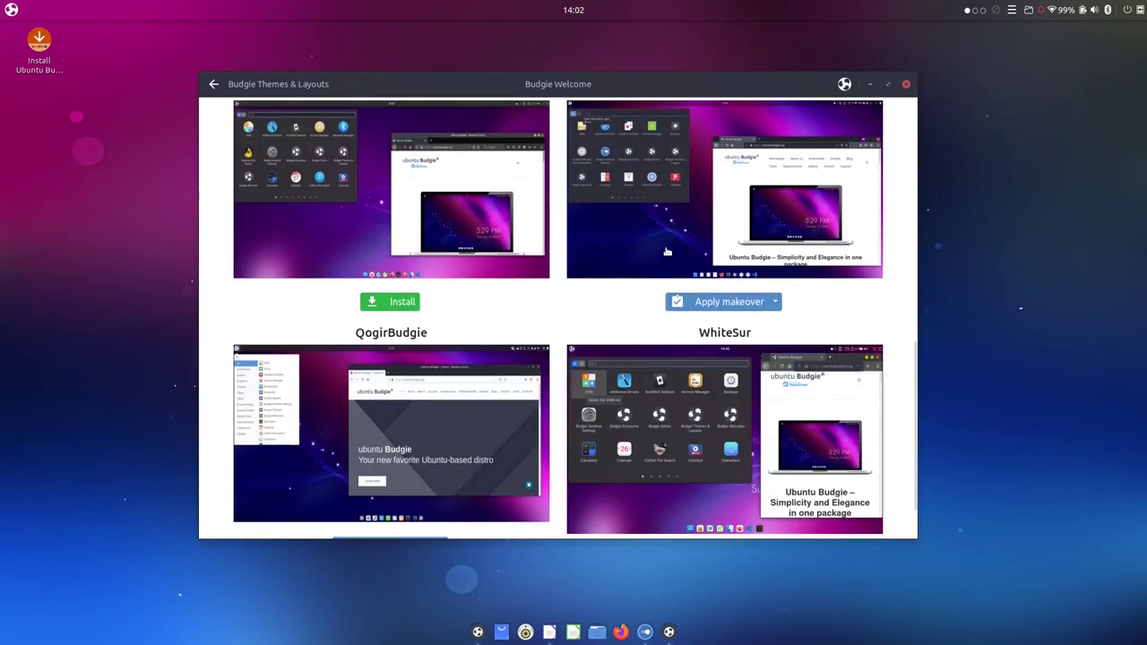
scroll(665, 254, "up", 2)
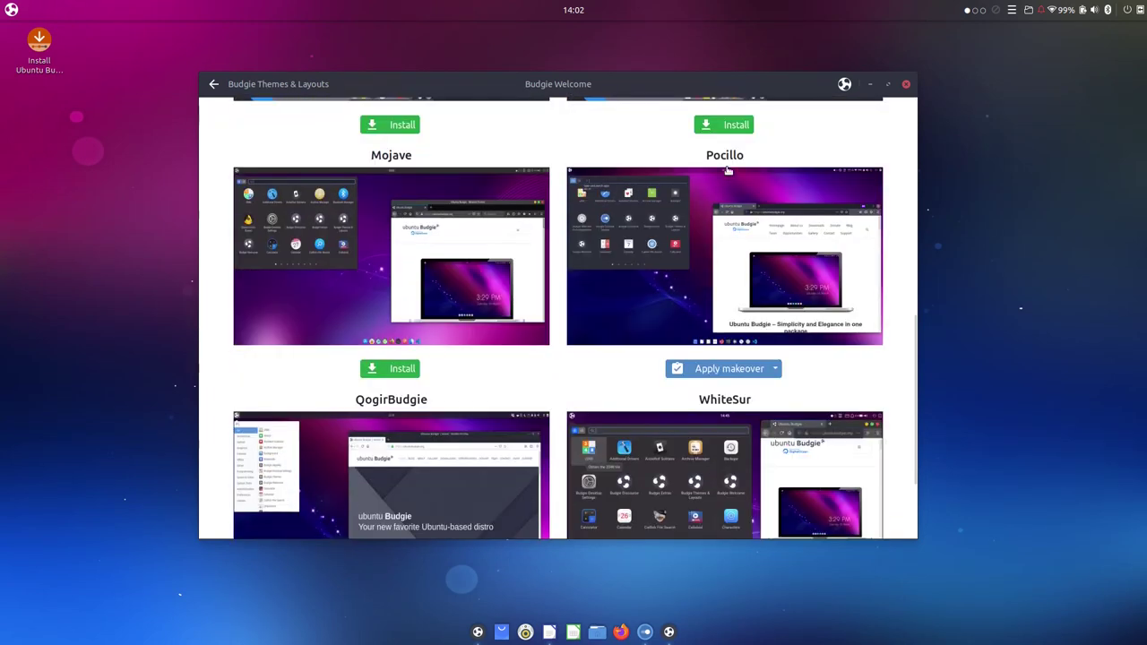
left_click(717, 369)
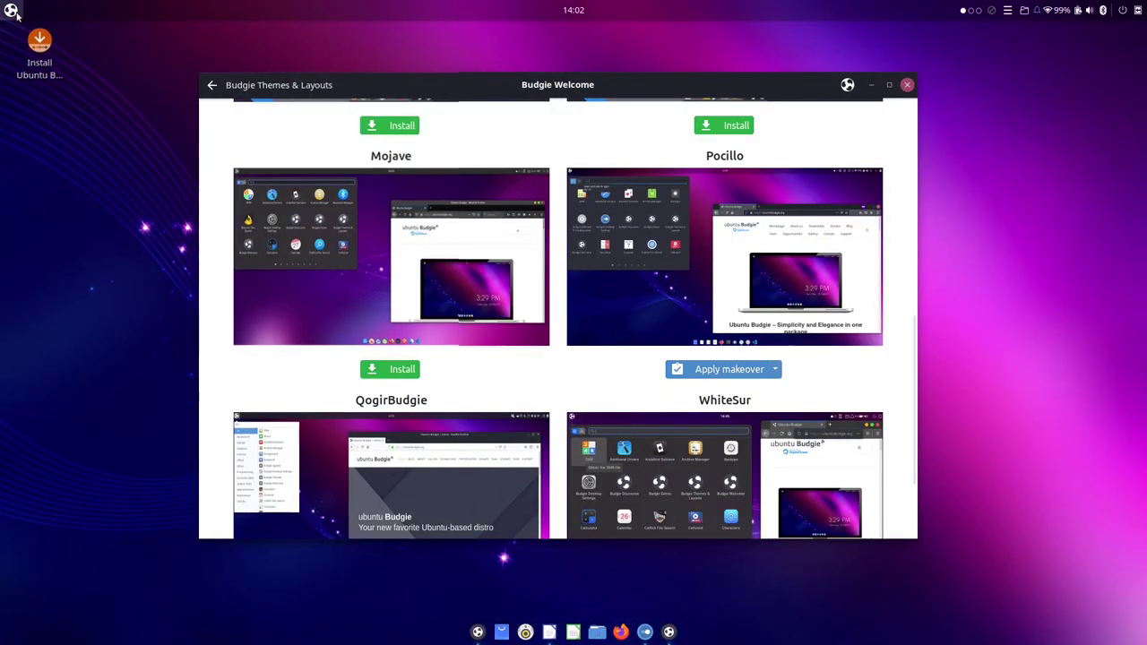
Clear the budgie-welcome notification group in the Raven notifications panel.
left_click(13, 11)
left_click(13, 11)
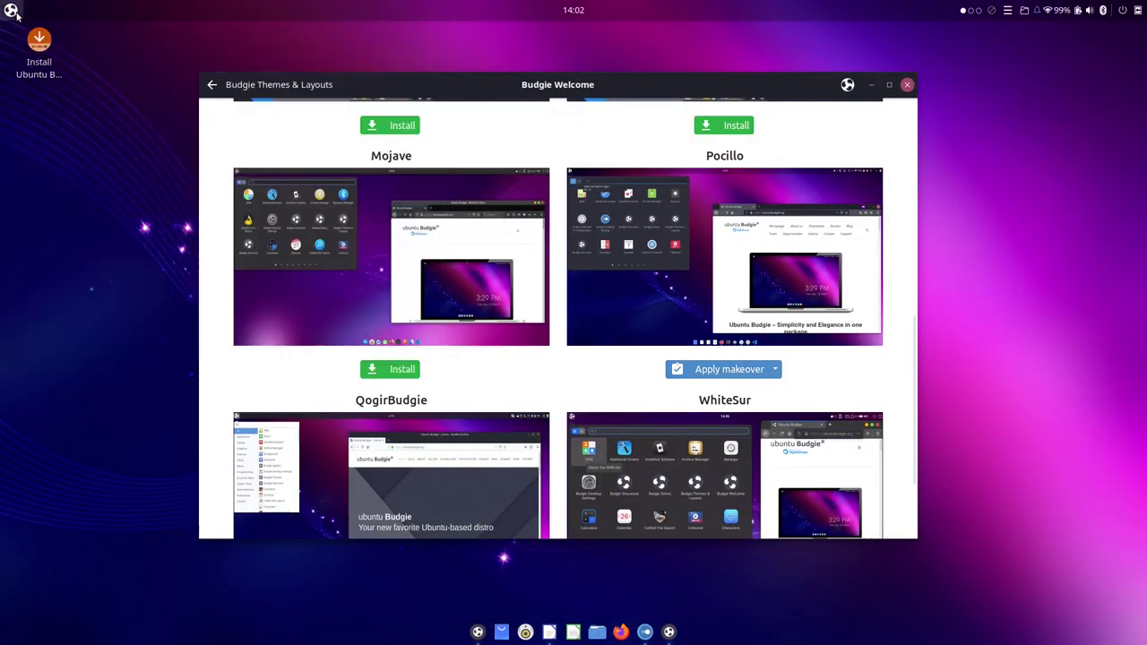
left_click(1039, 11)
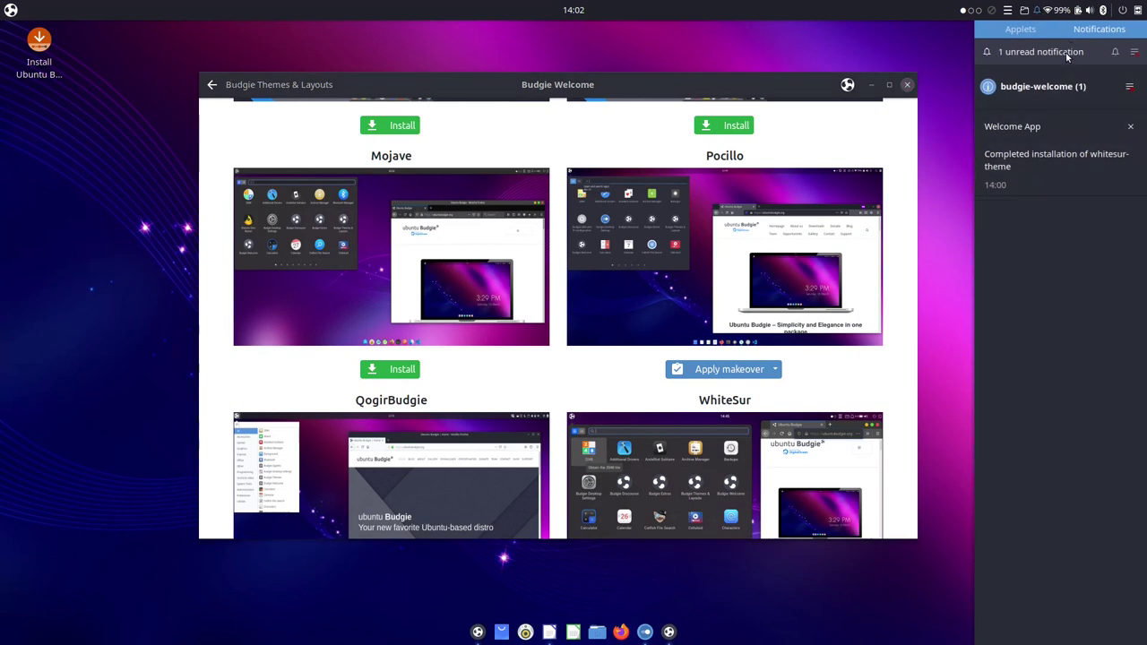
left_click(1130, 87)
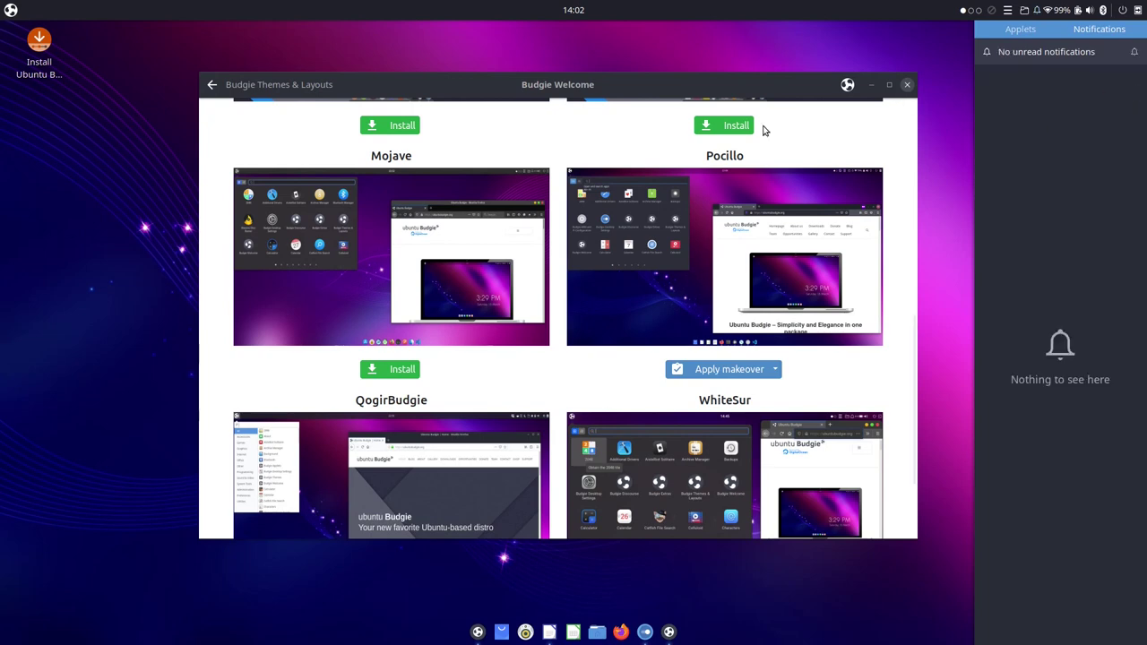
On the Desktop Layout page, enlarge the window and apply the Cupertino layout.
scroll(762, 129, "down", 3)
scroll(763, 128, "up", 15)
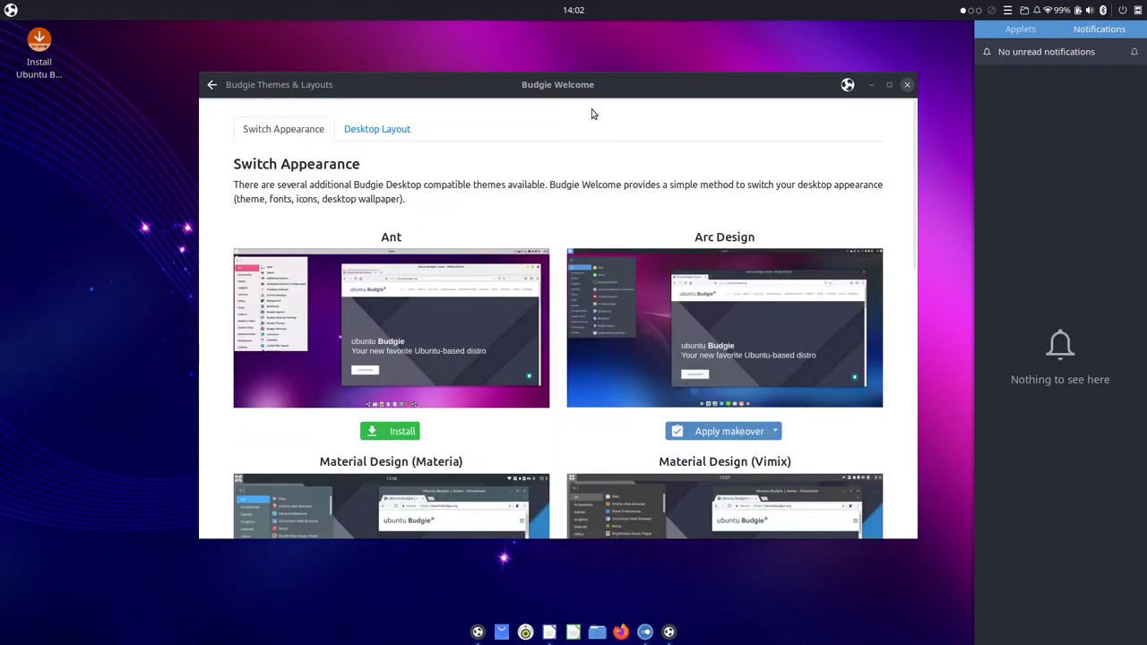
left_click(378, 128)
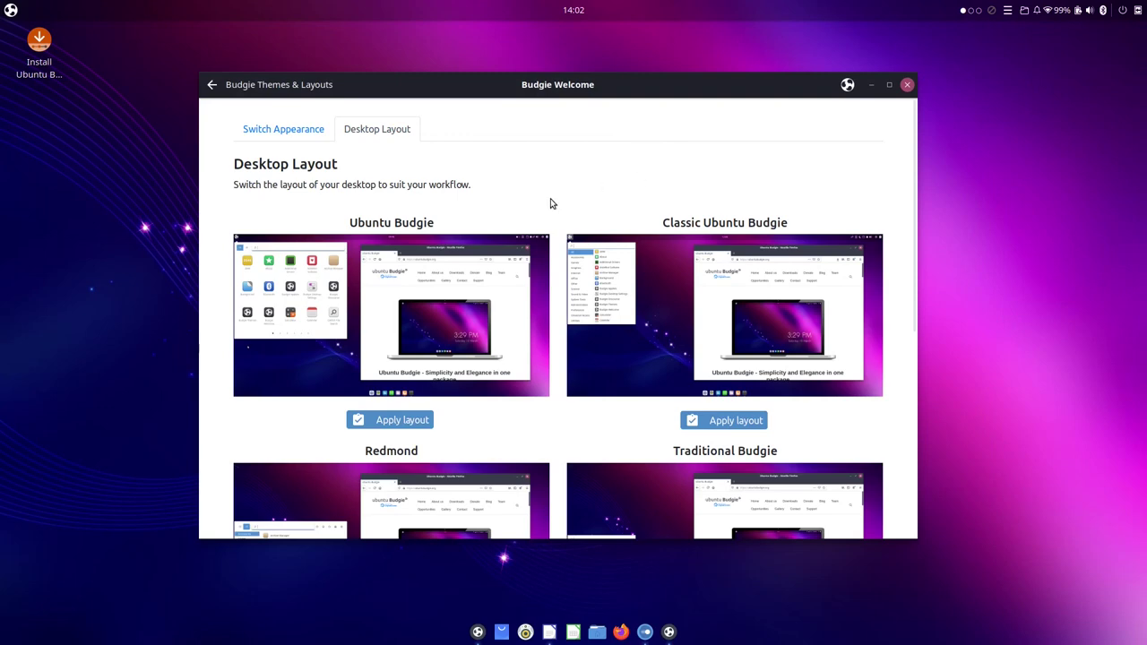
left_click_drag(644, 87, 572, 48)
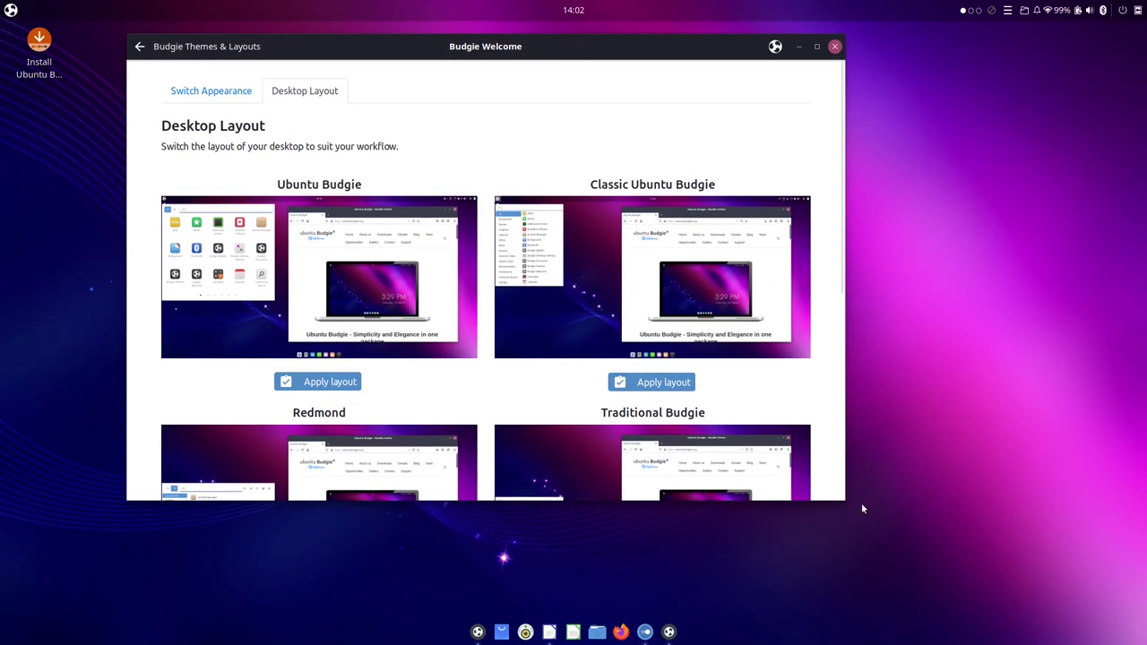
scroll(839, 496, "down", 5)
left_click_drag(844, 500, 1077, 609)
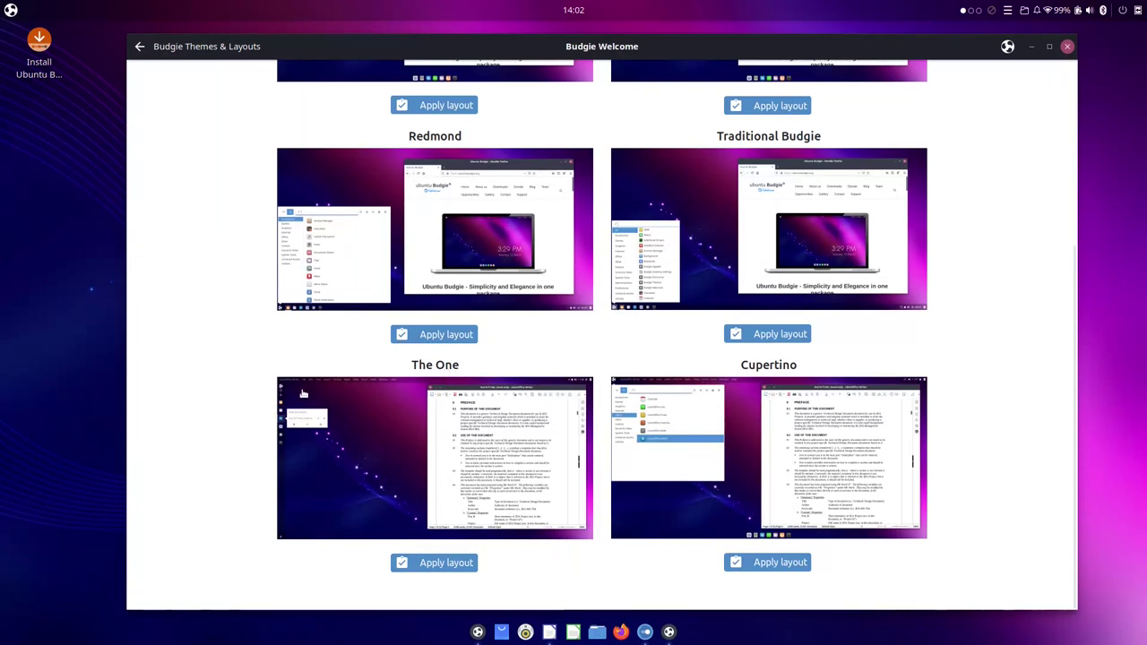
scroll(383, 435, "up", 5)
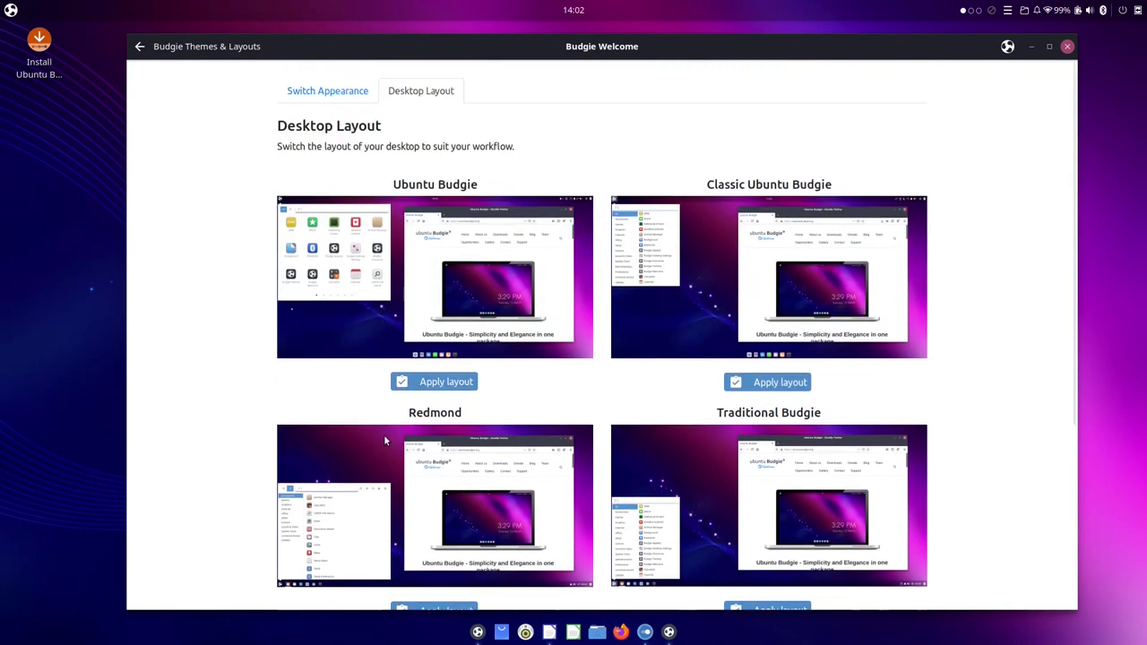
scroll(384, 434, "down", 5)
left_click(751, 562)
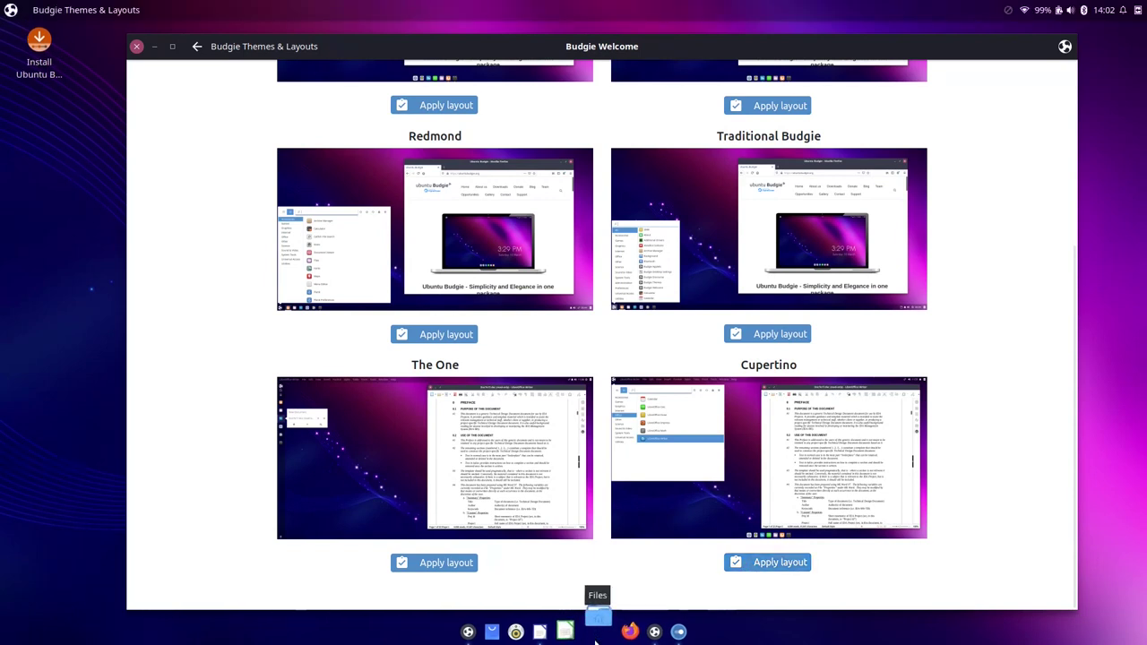
left_click(596, 631)
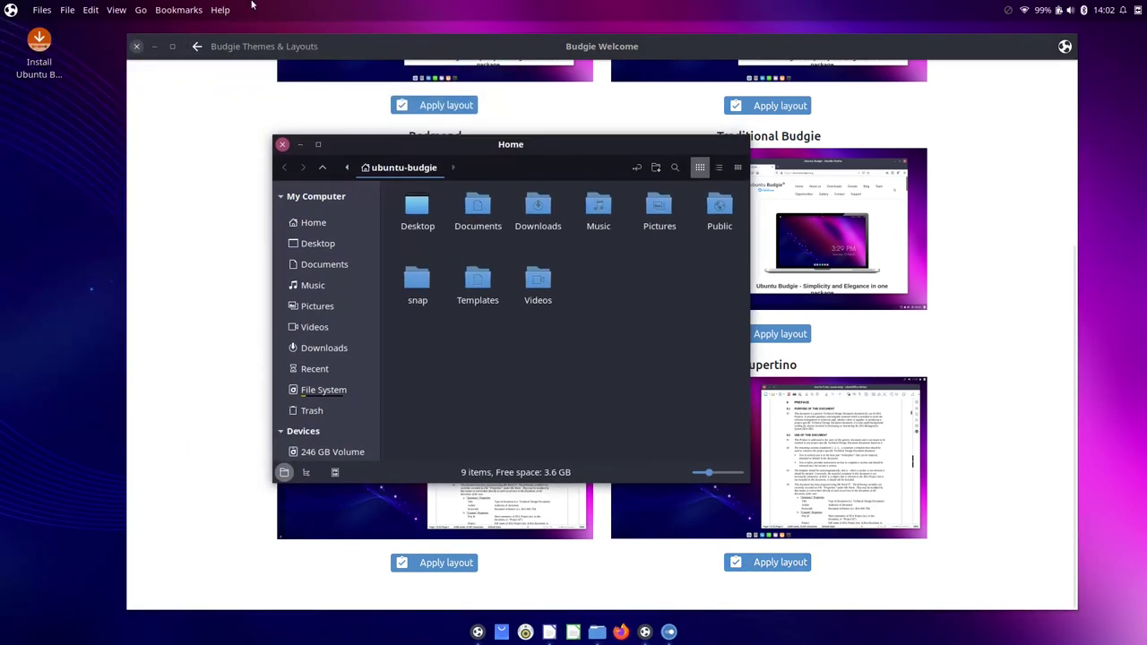
left_click(226, 10)
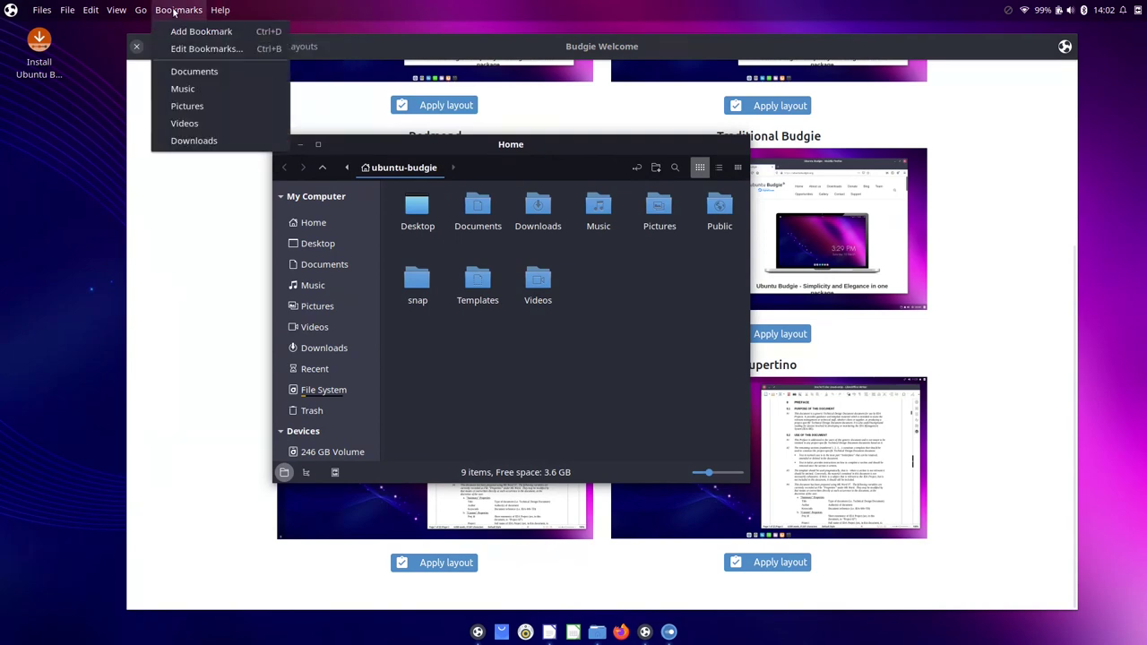
mouse_move(64, 10)
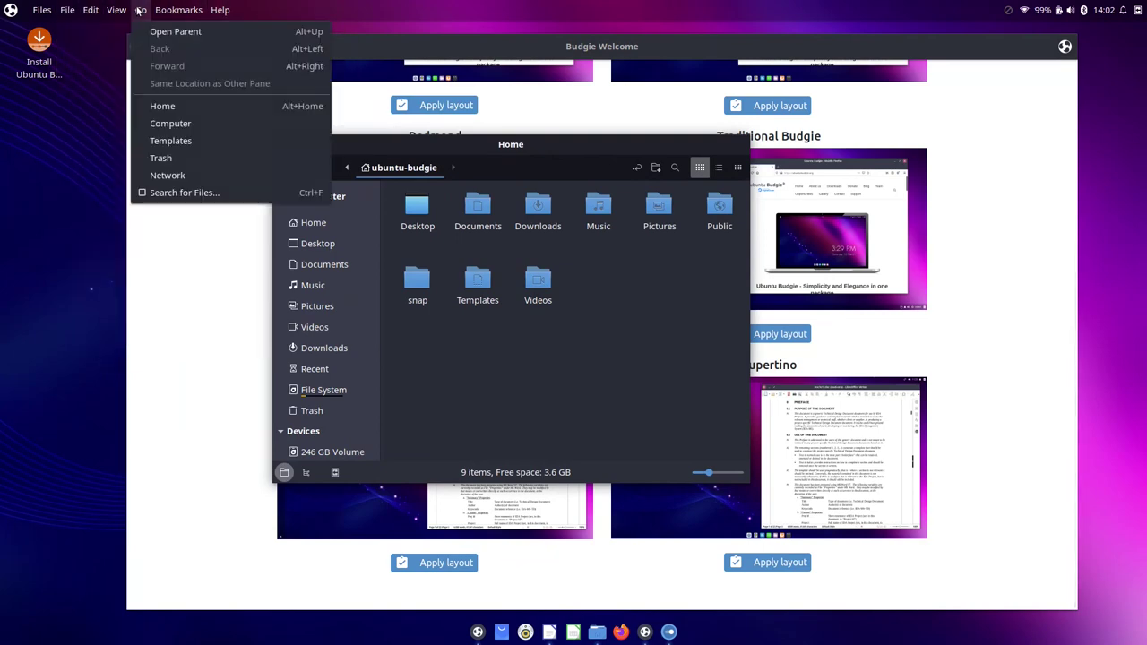
mouse_move(145, 9)
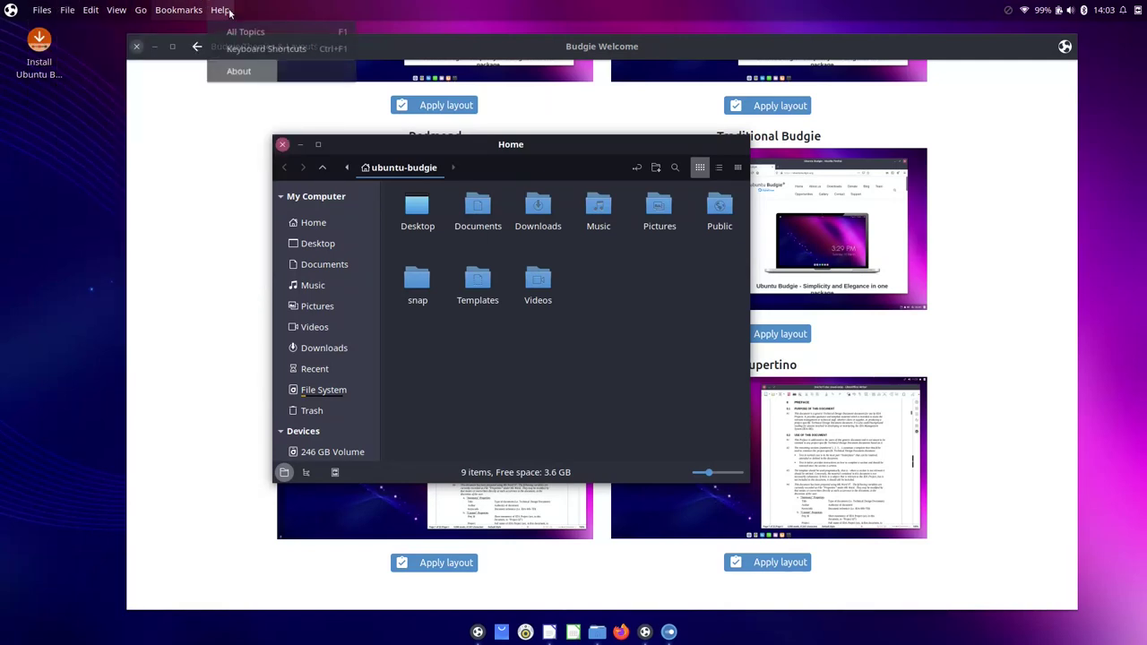
left_click(39, 10)
left_click(39, 10)
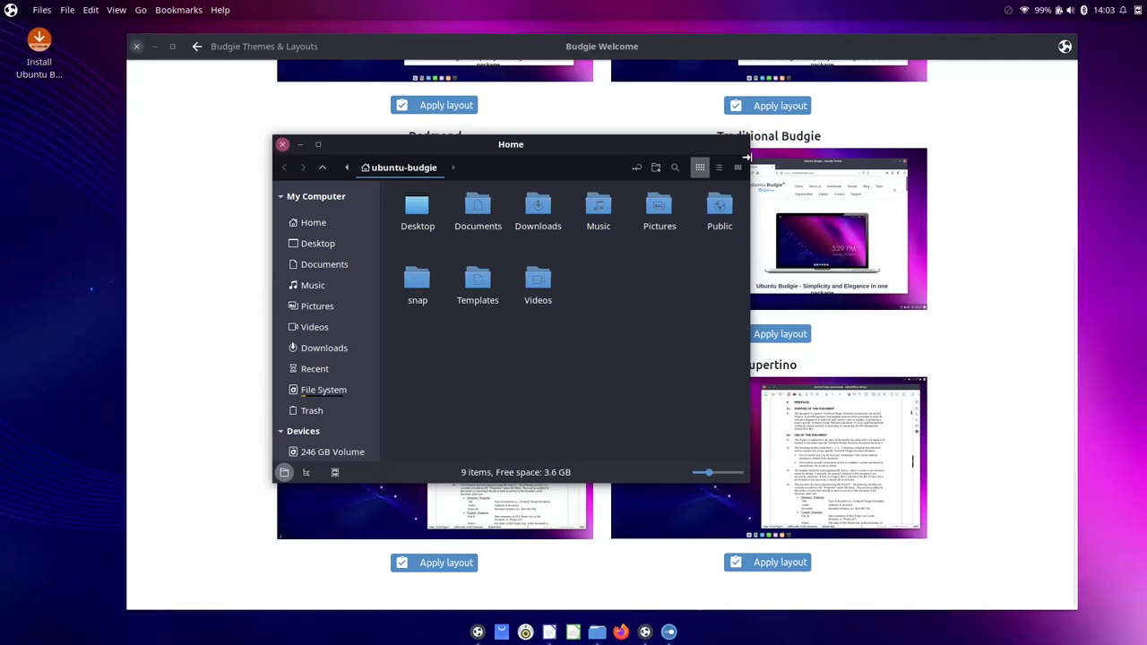
left_click_drag(516, 136, 485, 132)
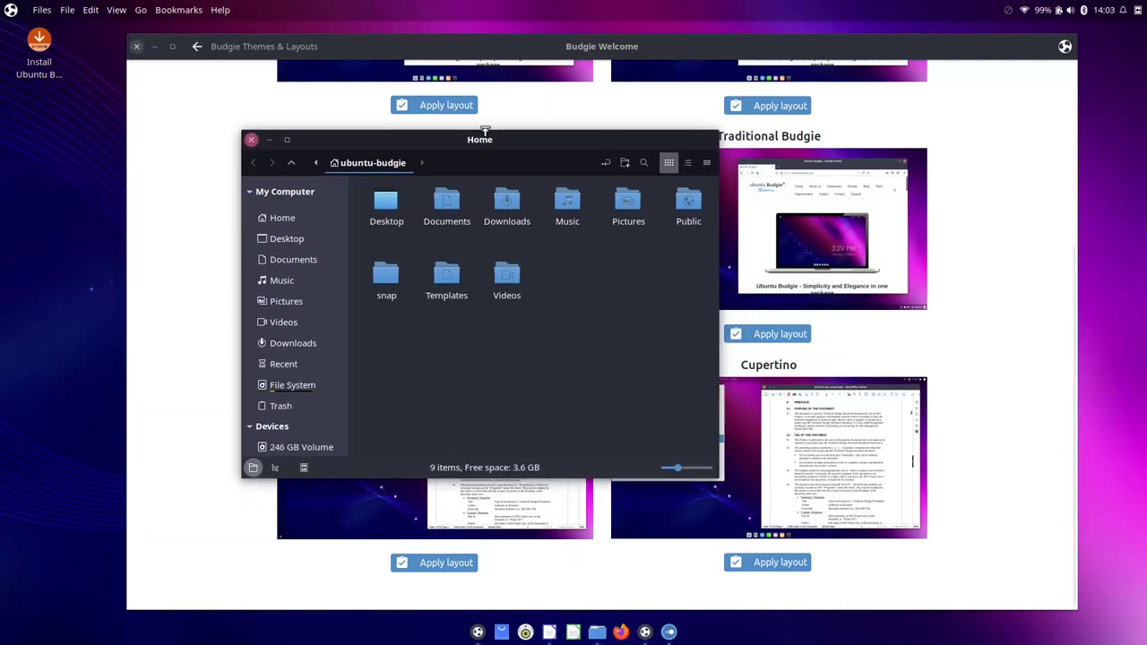
left_click(253, 139)
Preview the Ubuntu Budgie layout enlarged, then apply it as the desktop layout.
scroll(637, 323, "up", 5)
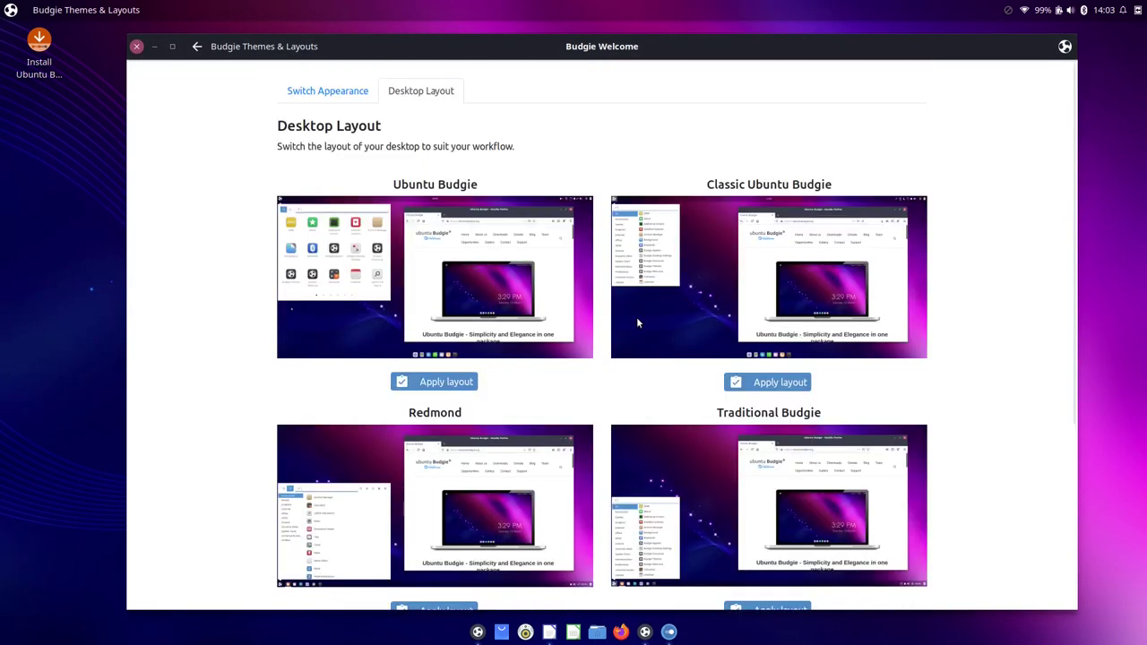
left_click(507, 287)
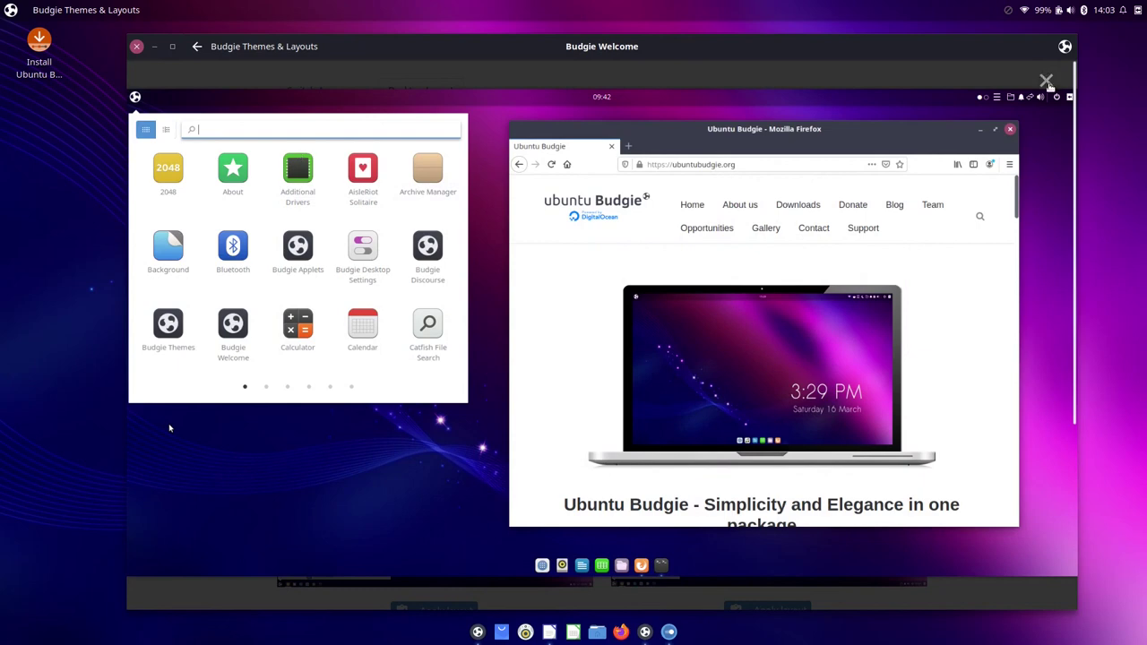
left_click(1047, 81)
left_click(443, 383)
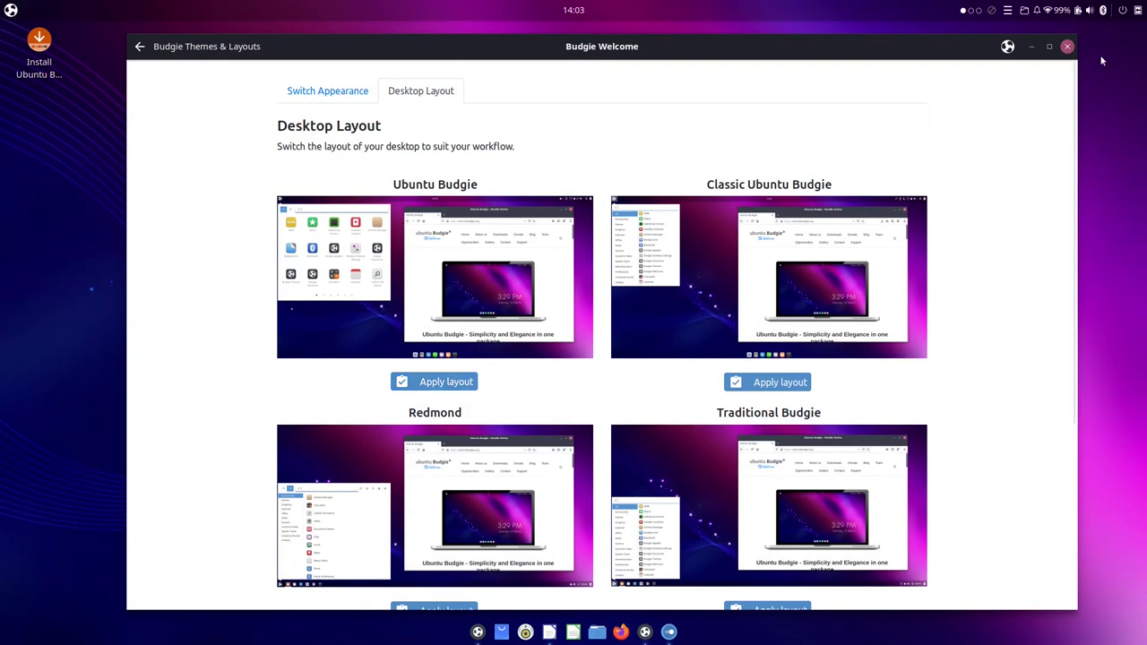
Browse the Online Store and Community pages of Budgie Welcome.
left_click(135, 48)
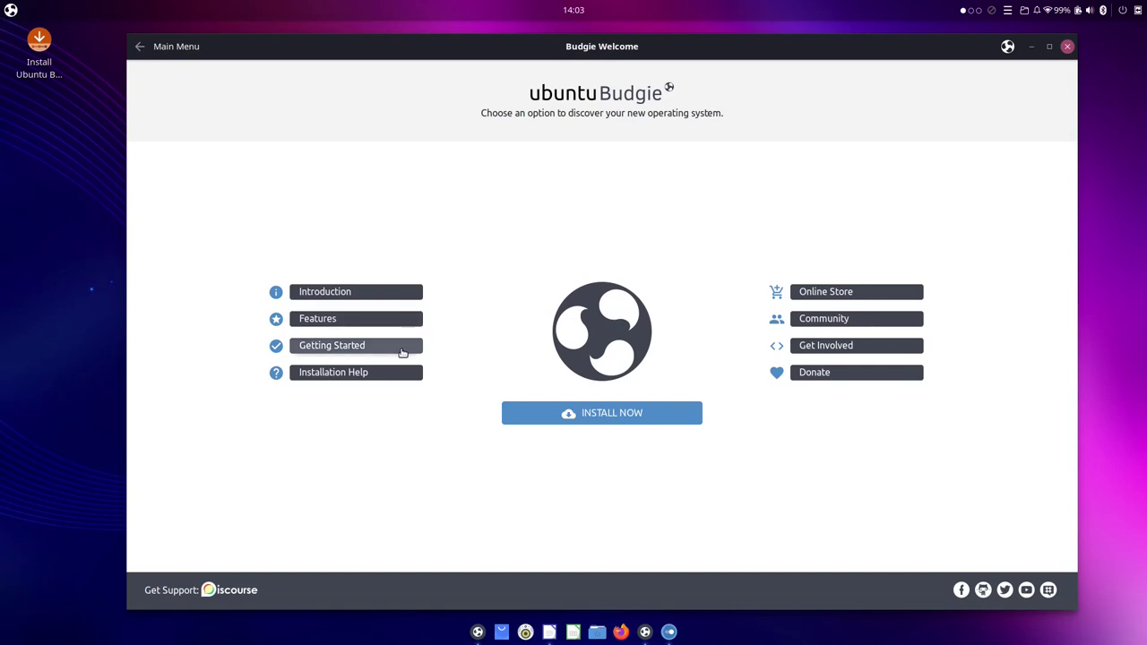
left_click(819, 299)
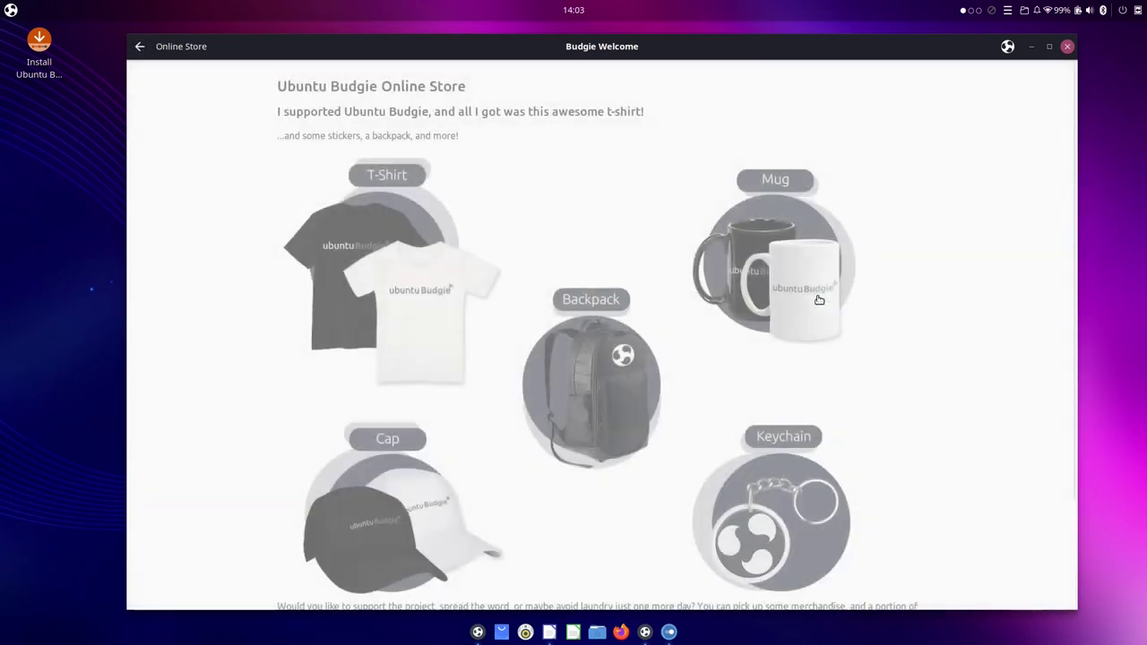
left_click(142, 48)
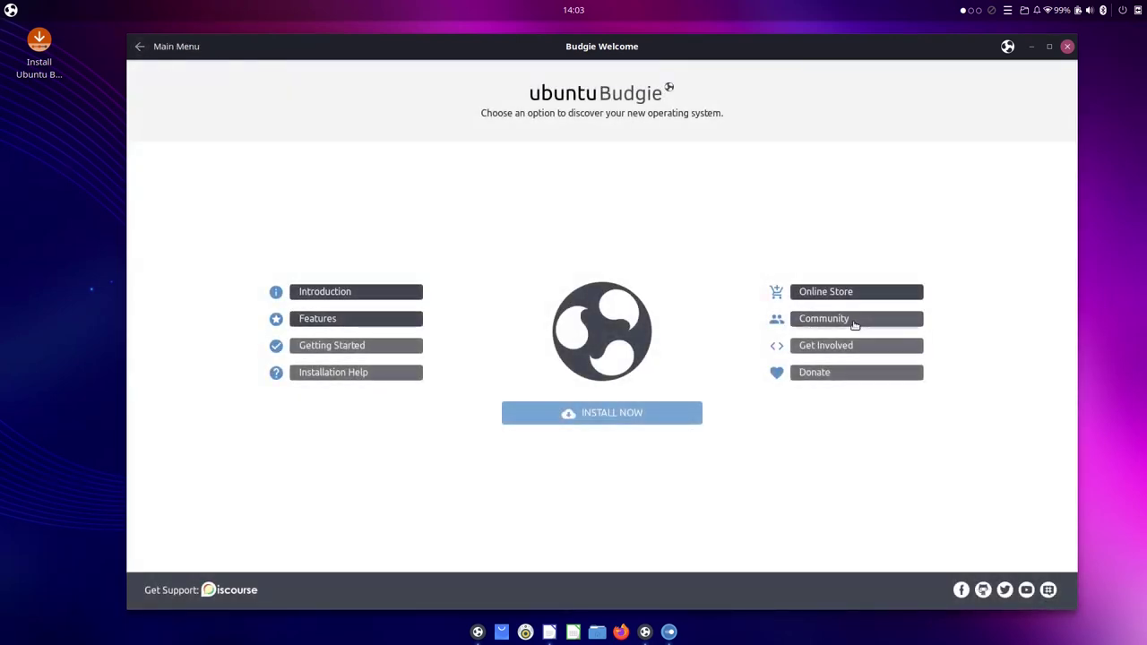
left_click(852, 321)
scroll(854, 326, "down", 1)
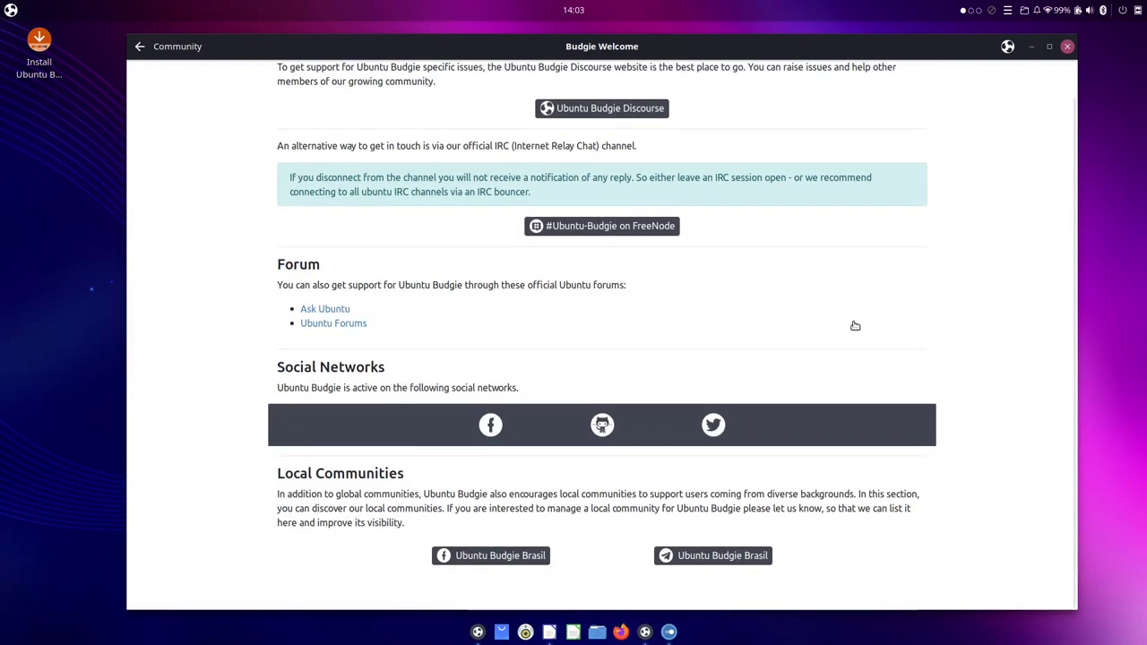
Close Budgie Welcome and search the app menu for 'budg'.
left_click(1066, 47)
key("super")
type("budg")
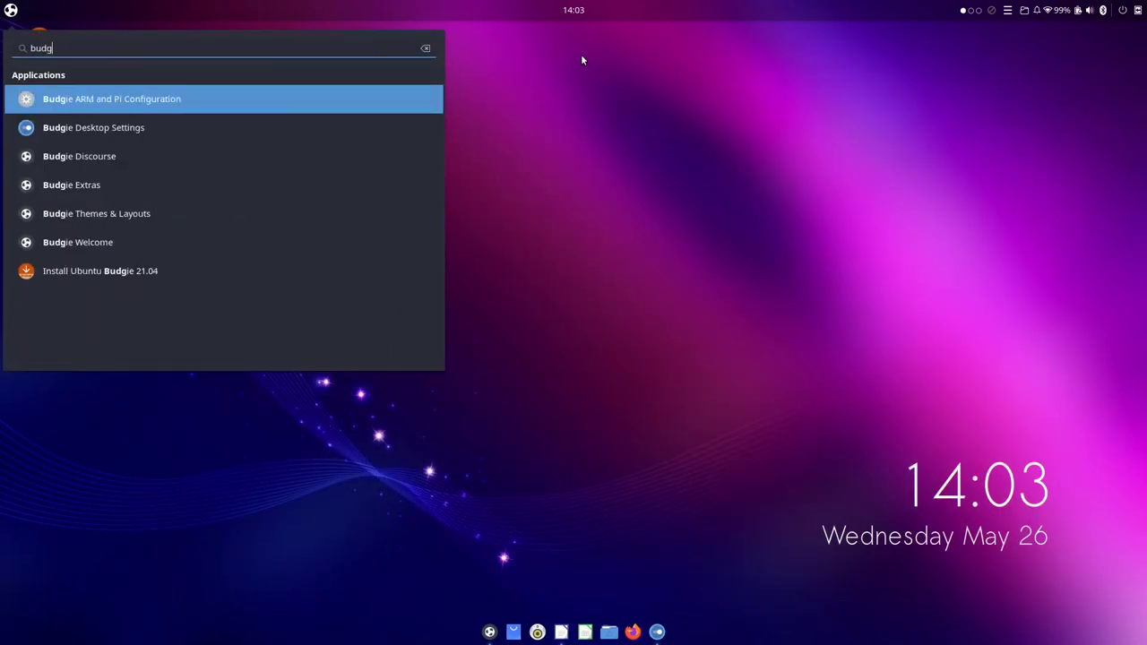
Open the Budgie Desktop Extras applets page, then move and enlarge its window.
left_click(203, 192)
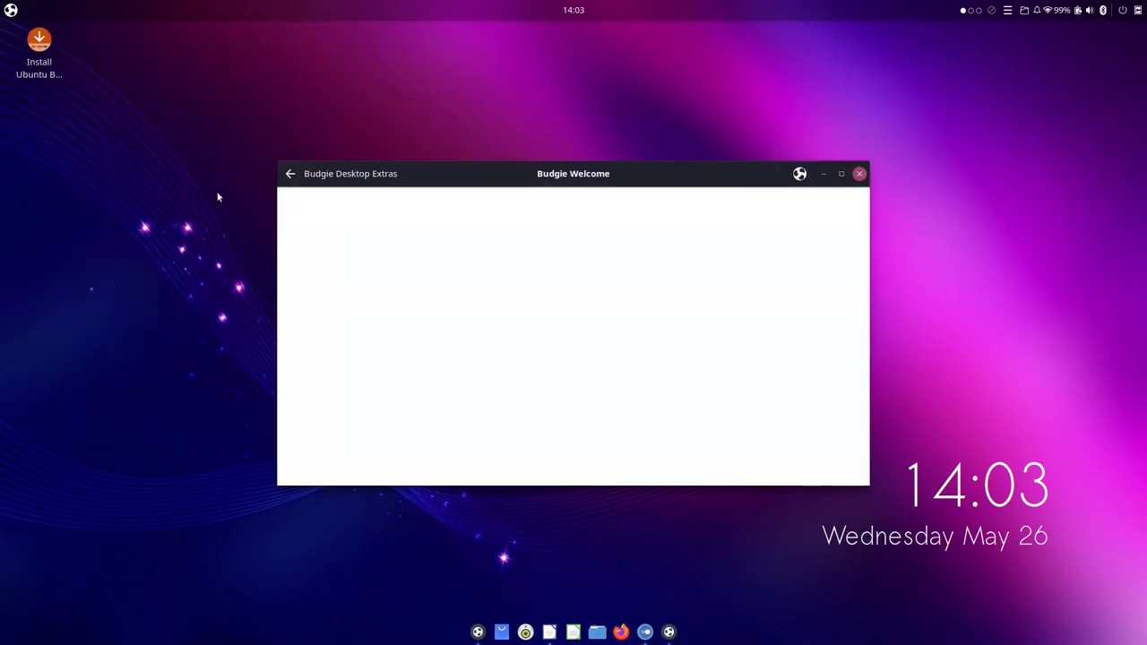
right_click(440, 184)
left_click(404, 152)
left_click_drag(400, 180, 265, 81)
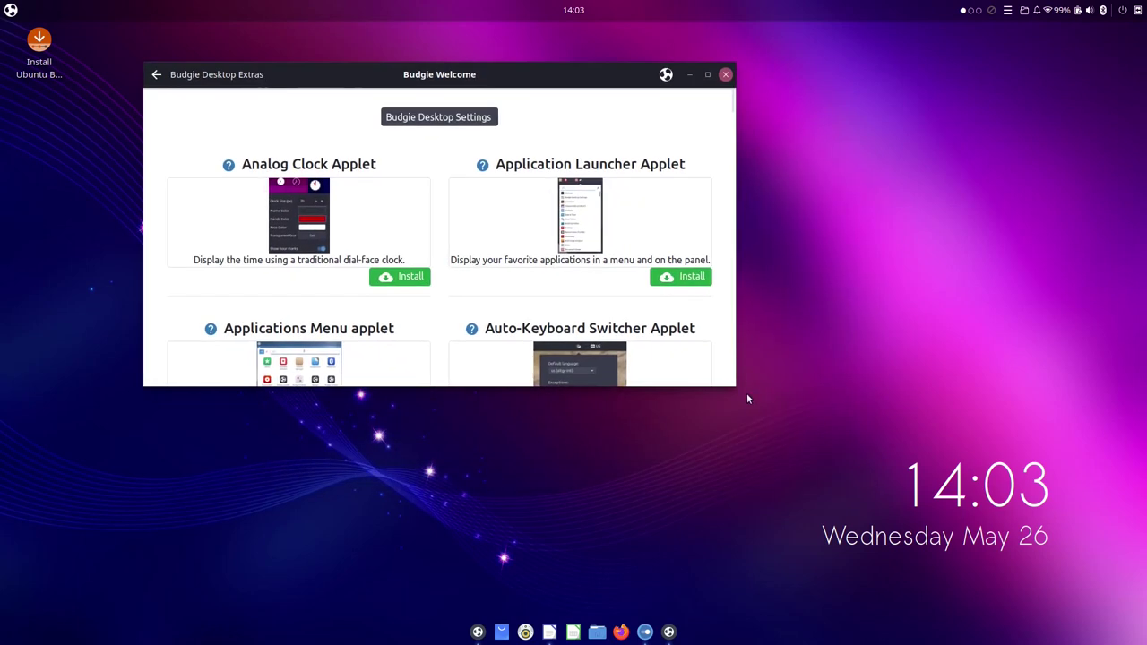
left_click_drag(731, 383, 1036, 565)
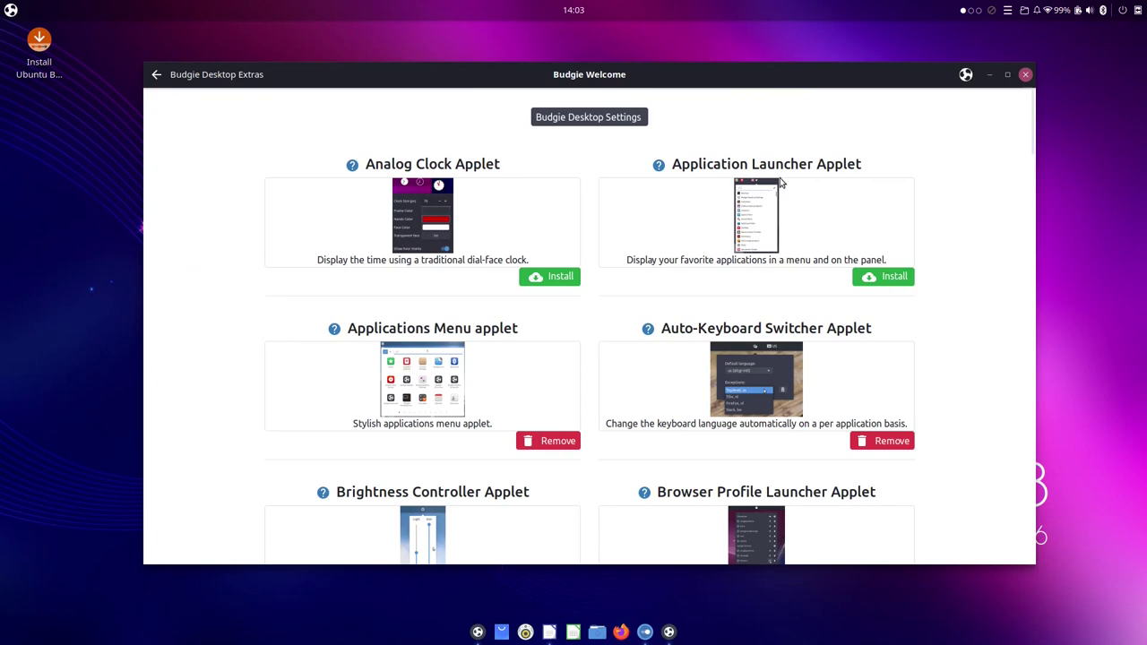
scroll(980, 233, "down", 5)
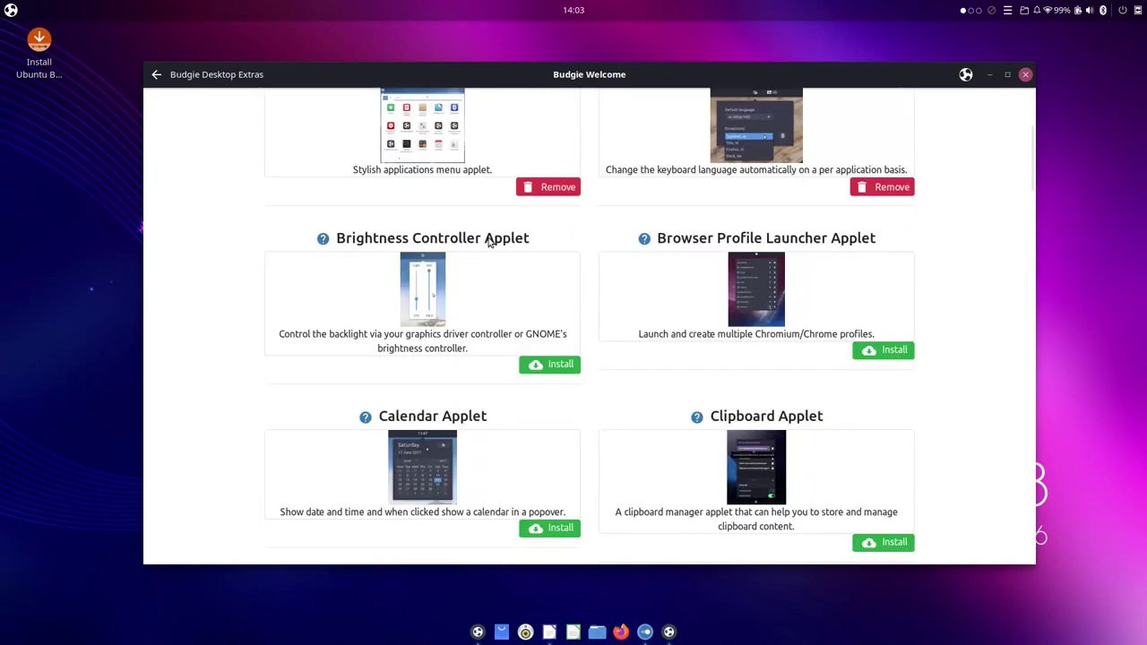
Raise the screen brightness to full, checking the battery indicator popover before and after.
left_click(1080, 11)
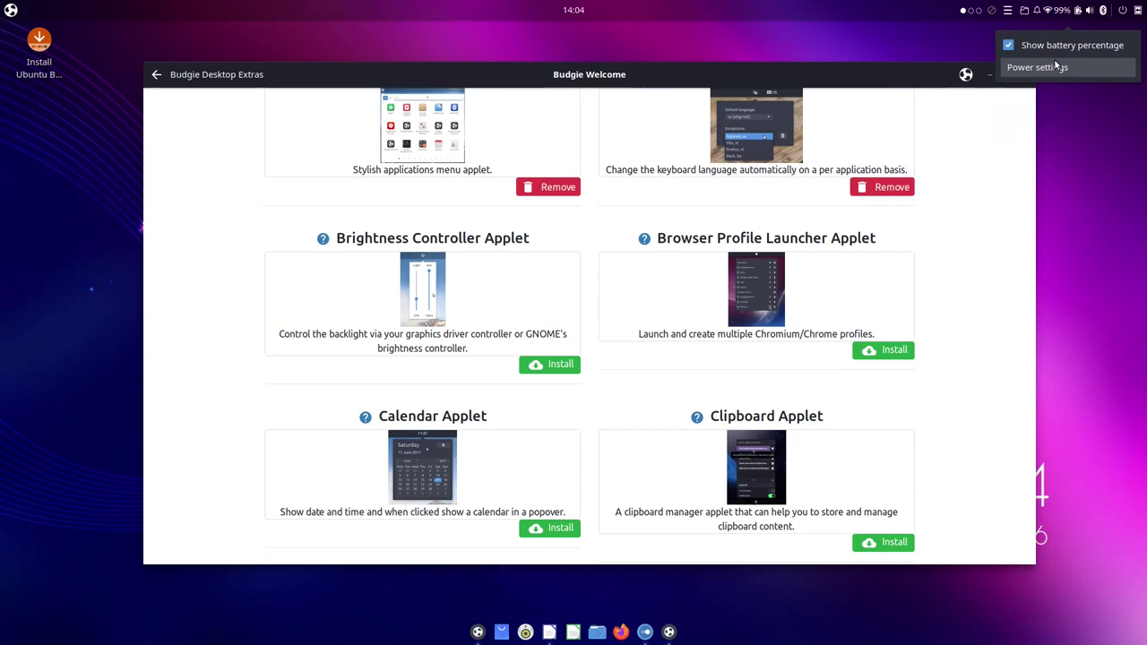
left_click(1087, 197)
key("XF86MonBrightnessUp")
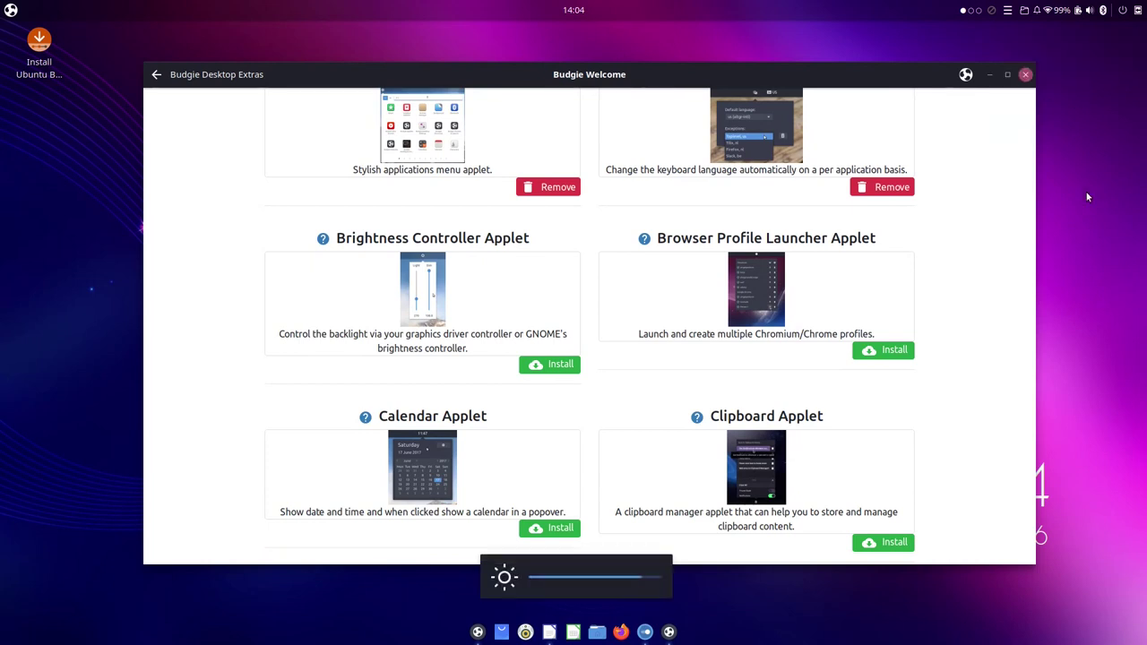
key("XF86MonBrightnessUp")
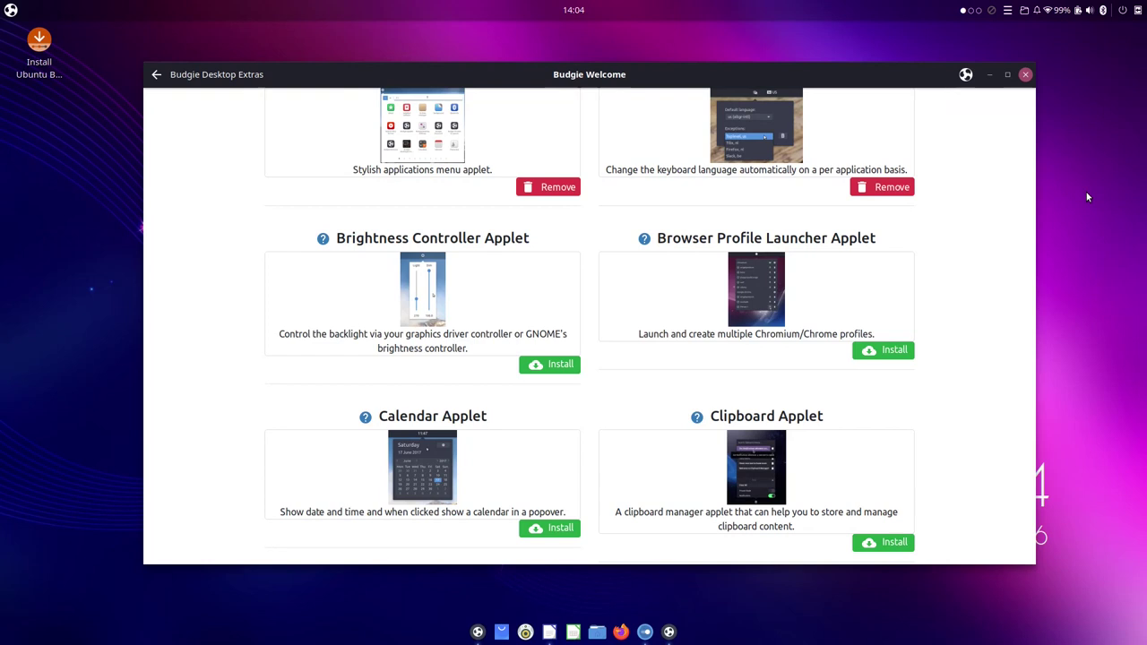
left_click(1076, 11)
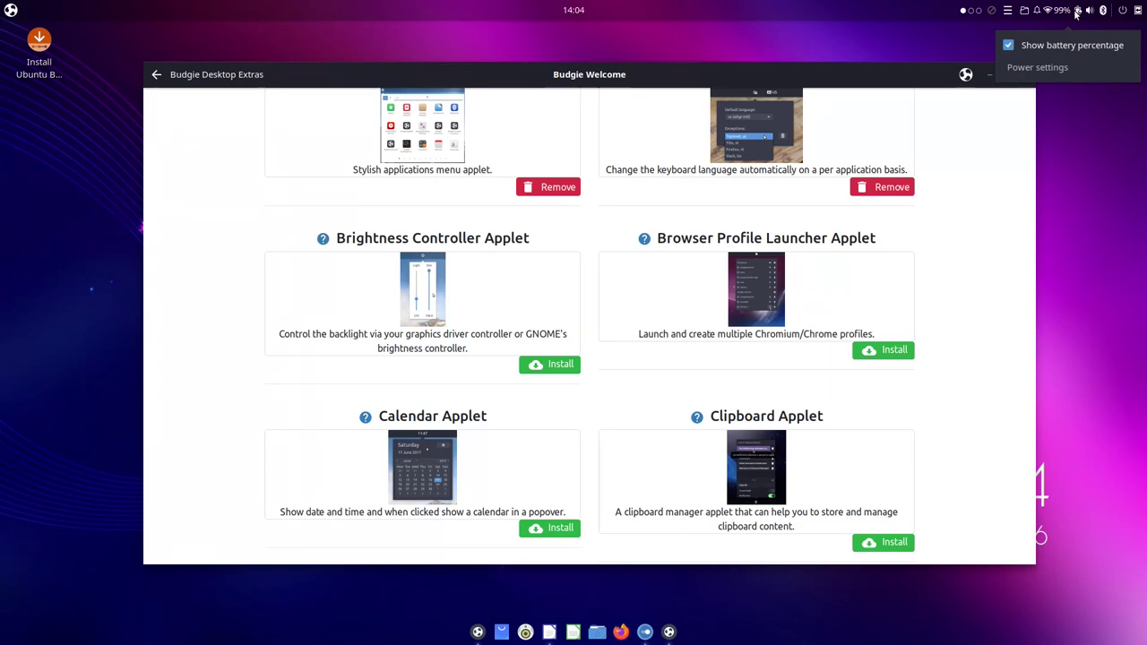
left_click(1074, 134)
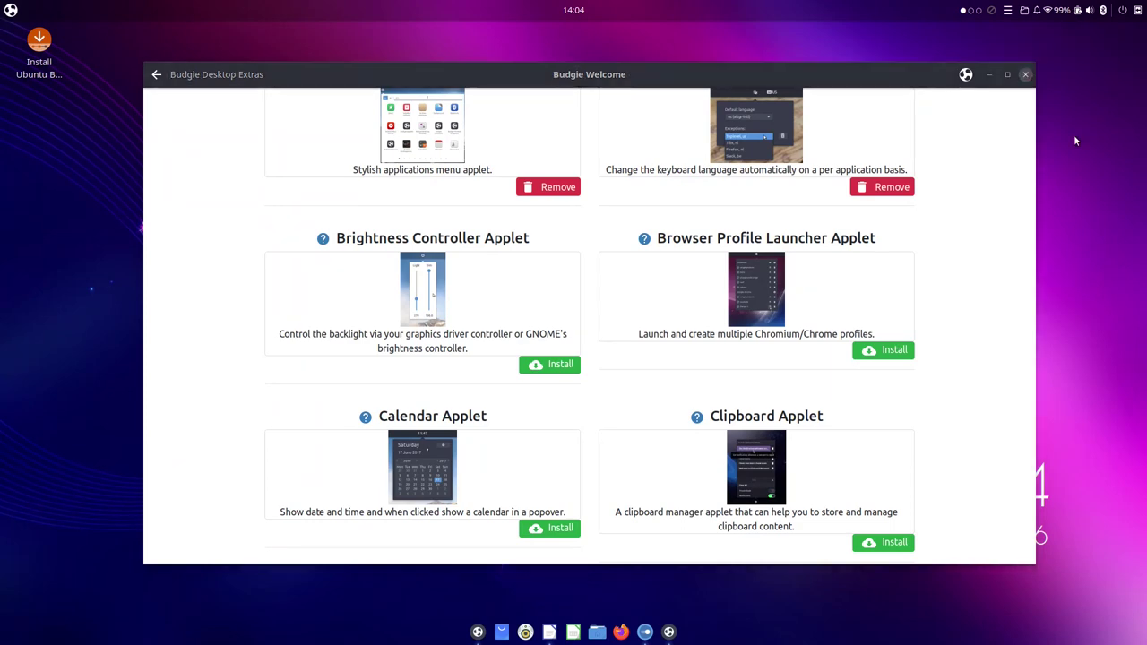
left_click_drag(905, 87, 885, 75)
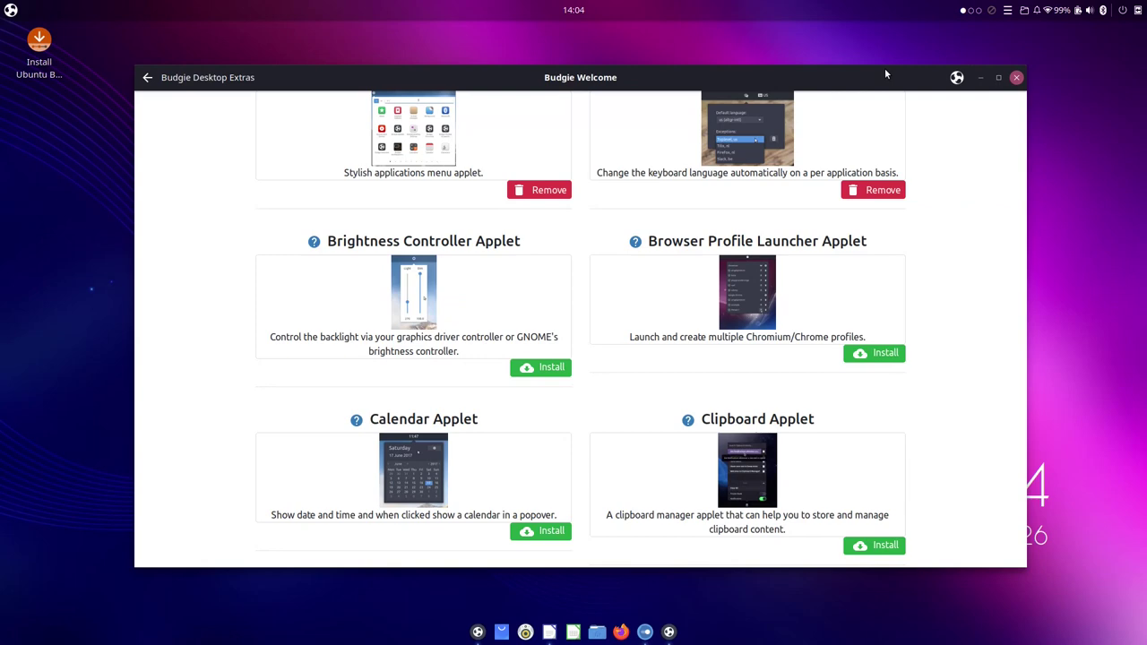
Open Settings and view the Background and Displays pages.
left_click(645, 631)
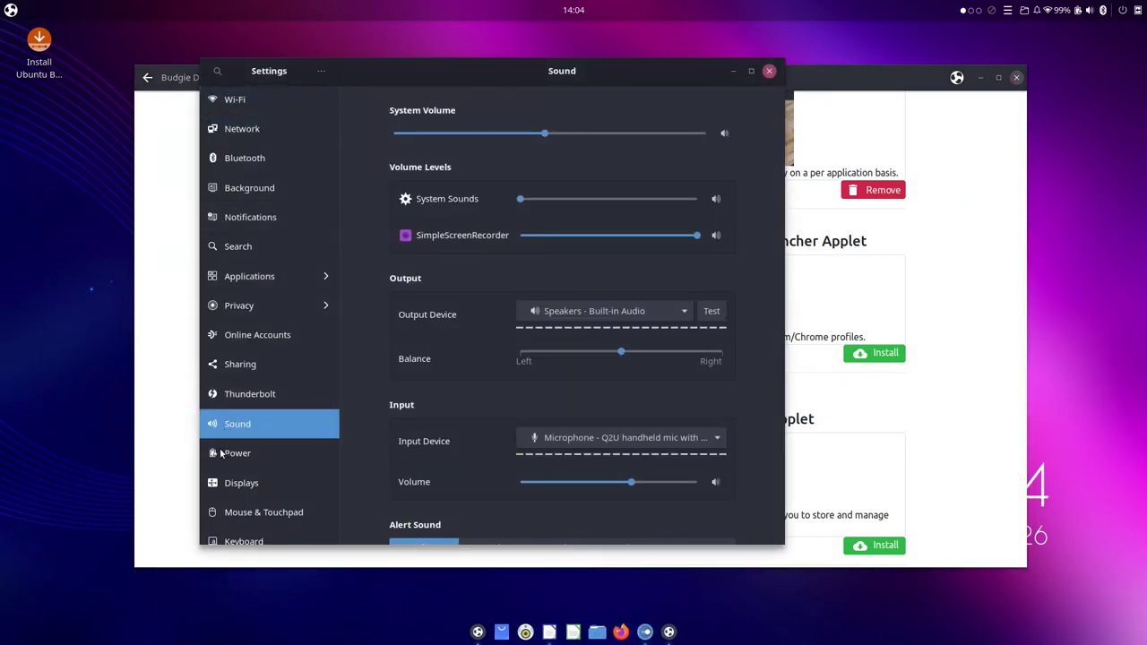
left_click(239, 189)
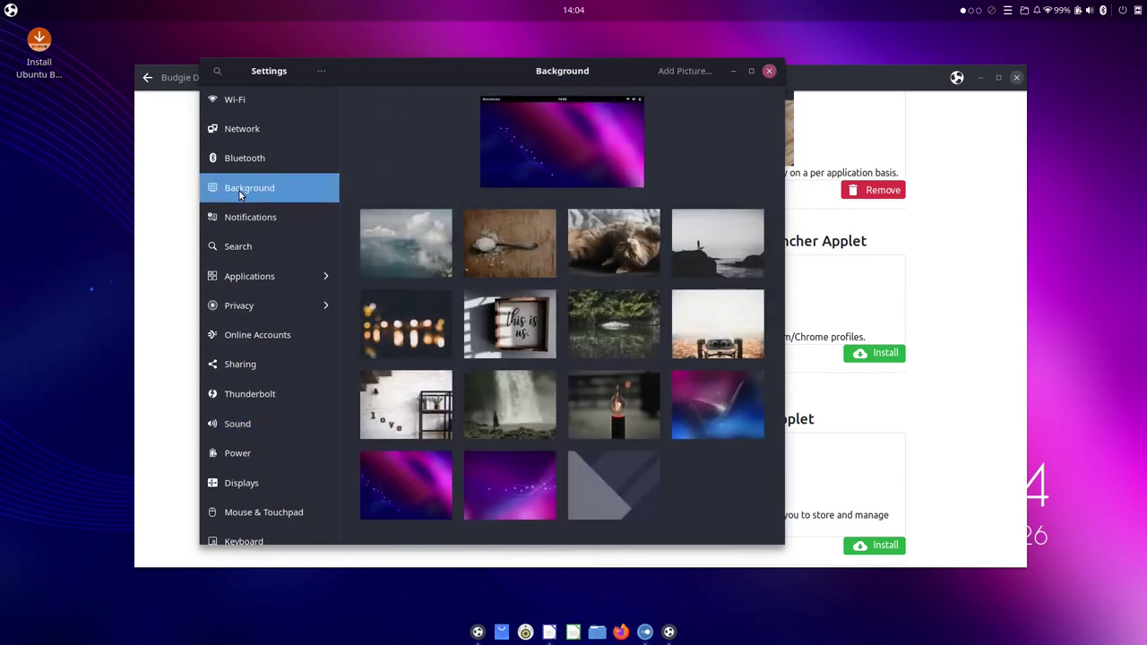
scroll(202, 275, "down", 2)
scroll(203, 274, "down", 2)
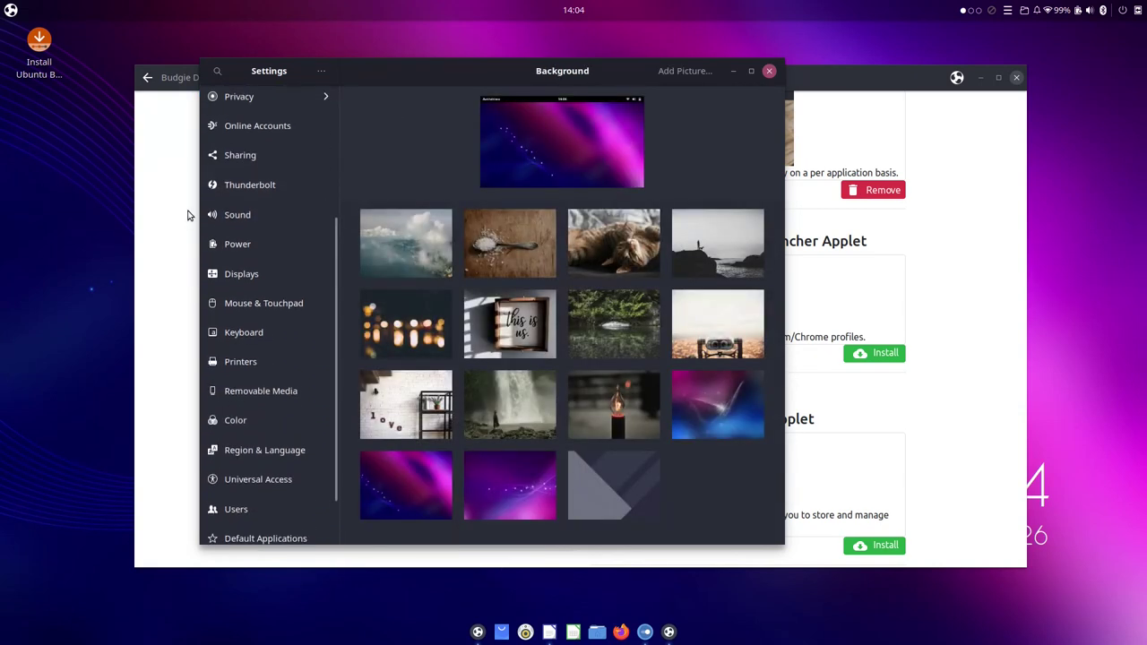
left_click(234, 267)
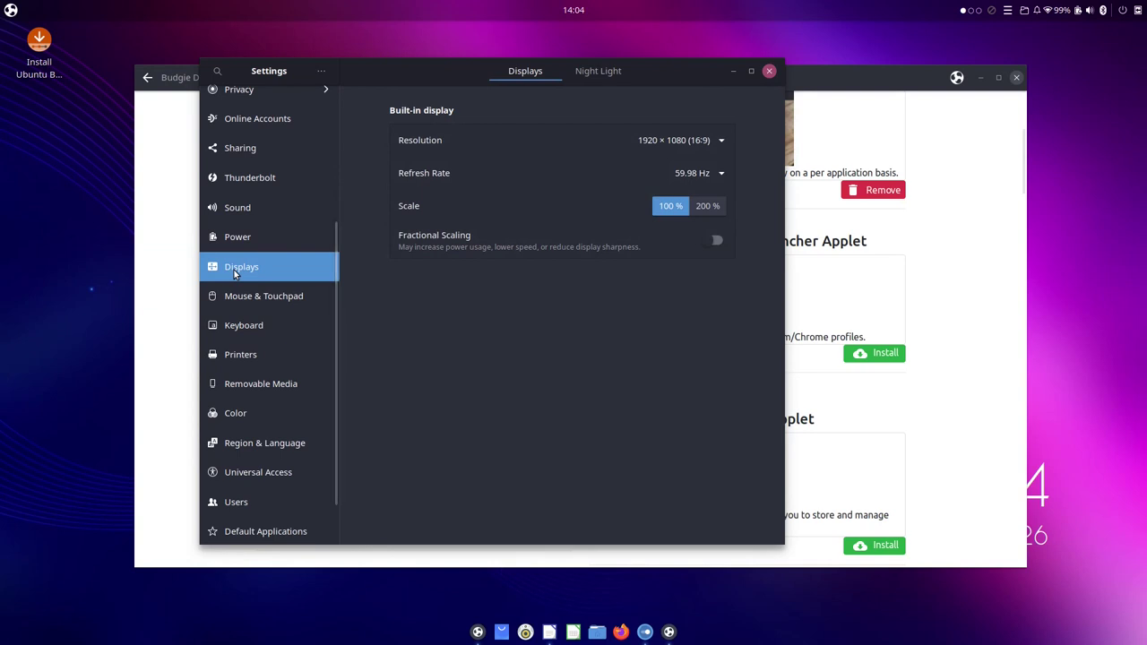
scroll(231, 358, "up", 1)
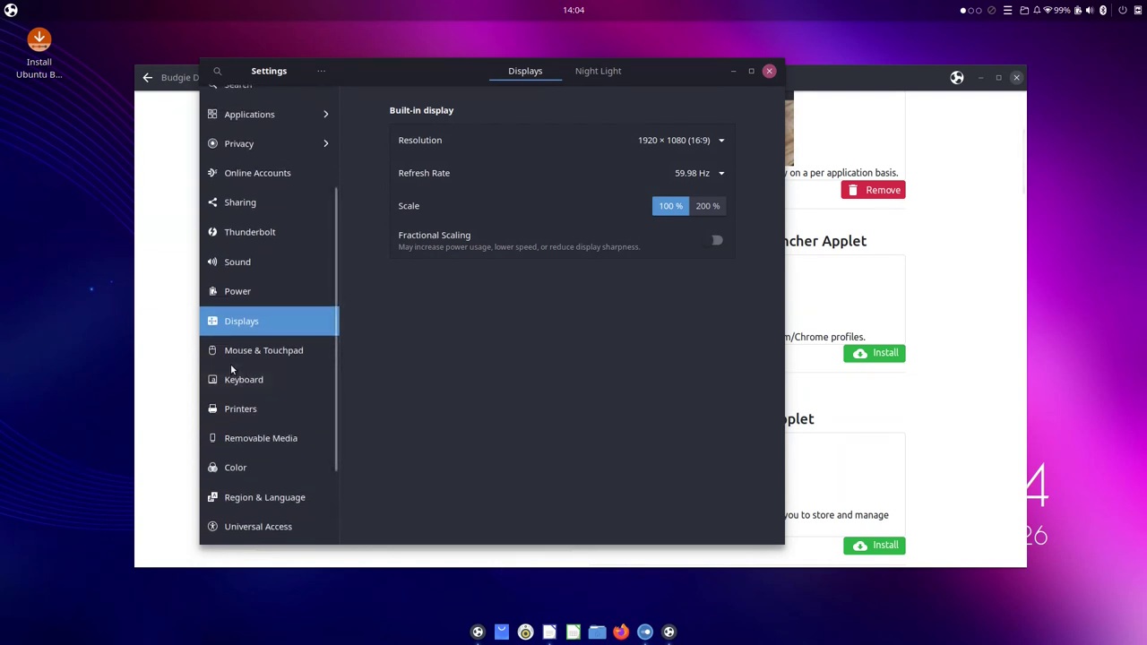
Try Night Light with Sunset to Sunrise and a less warm colour, then turn it off.
left_click(602, 71)
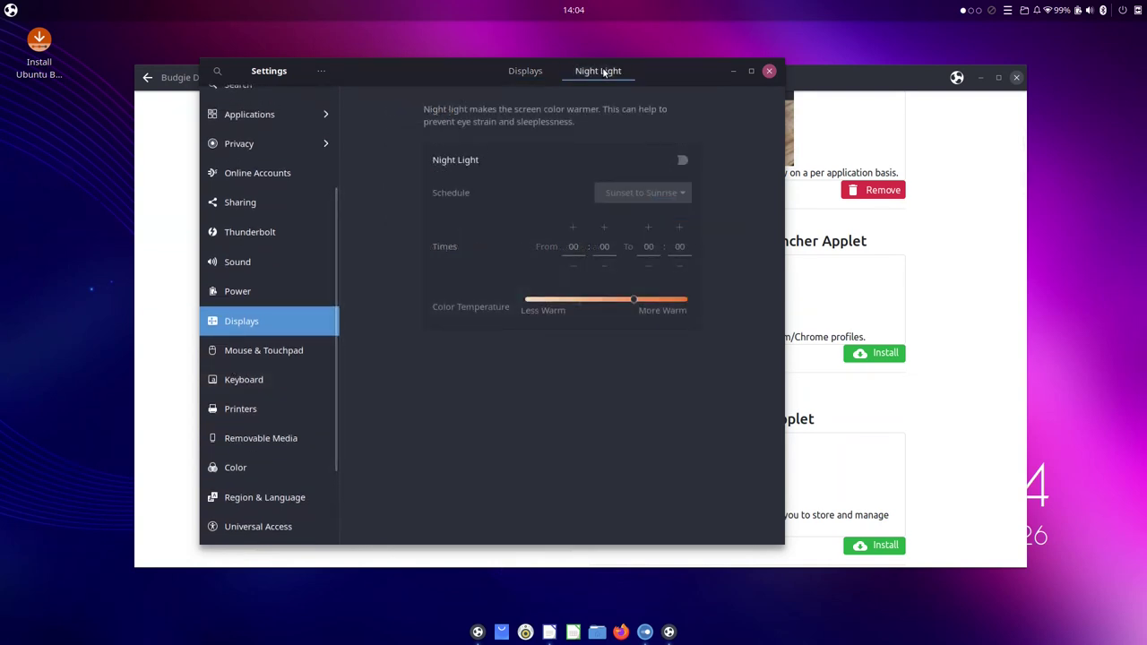
left_click(688, 162)
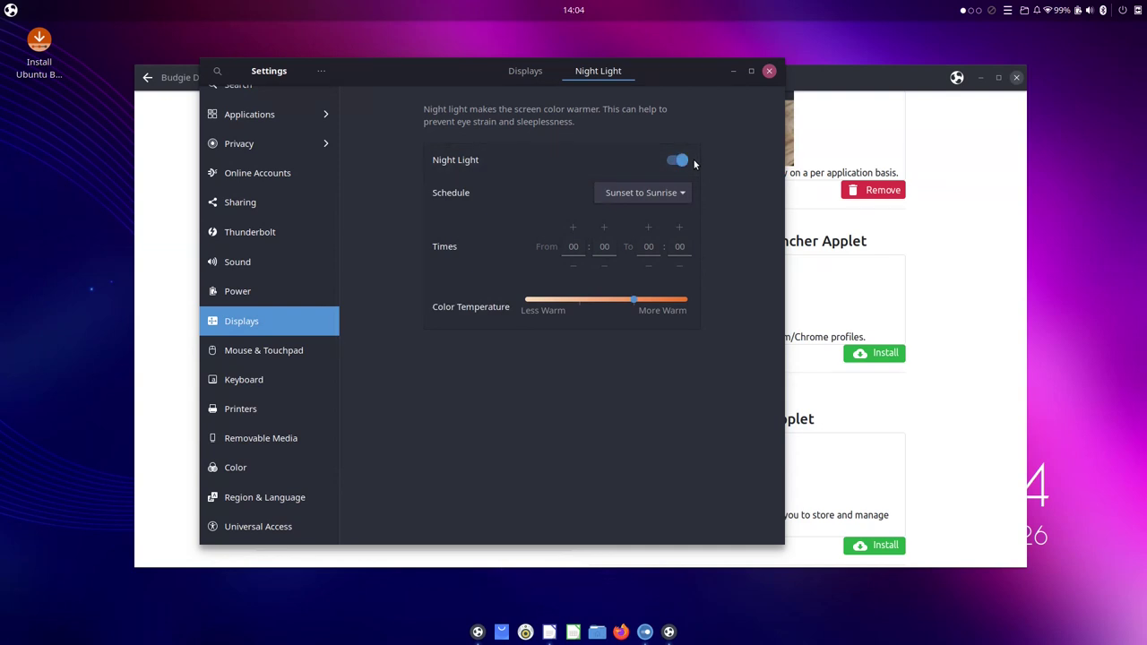
left_click(678, 192)
left_click(679, 190)
left_click(679, 192)
left_click(673, 196)
left_click(679, 195)
left_click(677, 196)
left_click(678, 196)
left_click(676, 207)
left_click(605, 299)
scroll(236, 325, "down", 3)
scroll(246, 366, "up", 6)
left_click(676, 160)
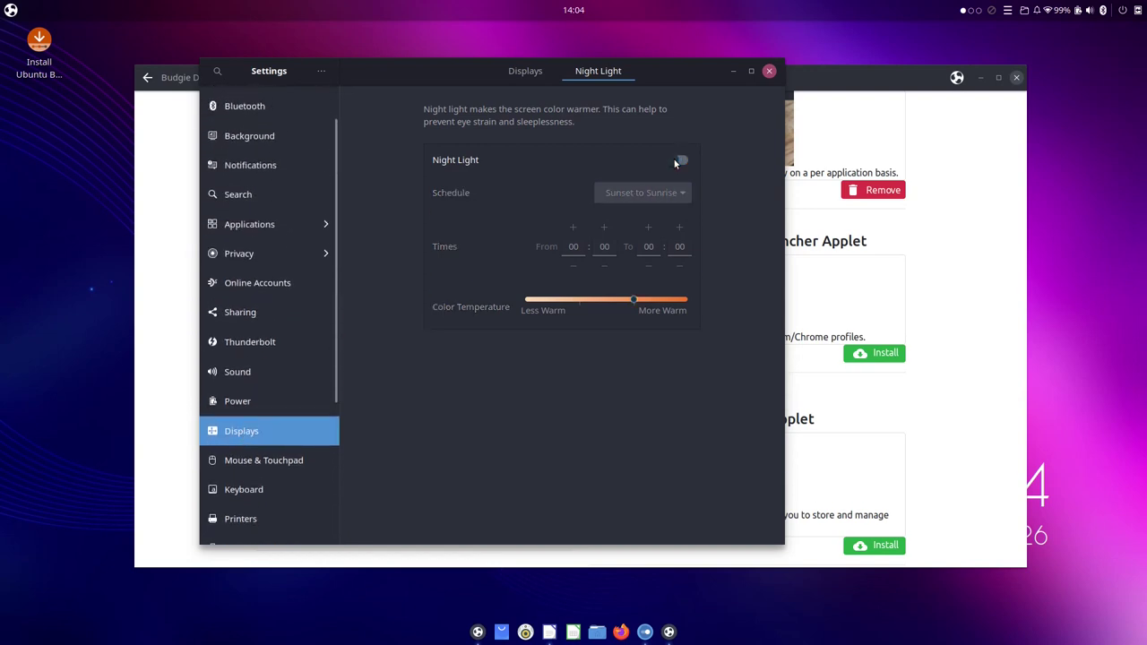
View the Power page with Balanced power mode, then close Settings.
scroll(229, 428, "down", 5)
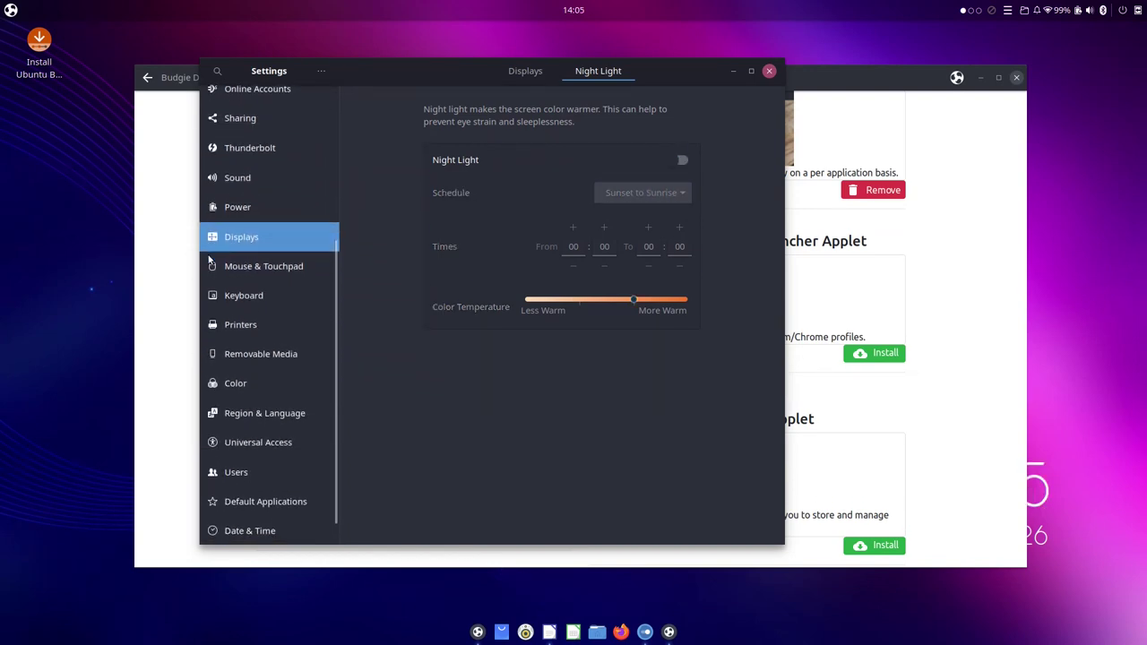
scroll(228, 429, "down", 1)
scroll(252, 417, "up", 5)
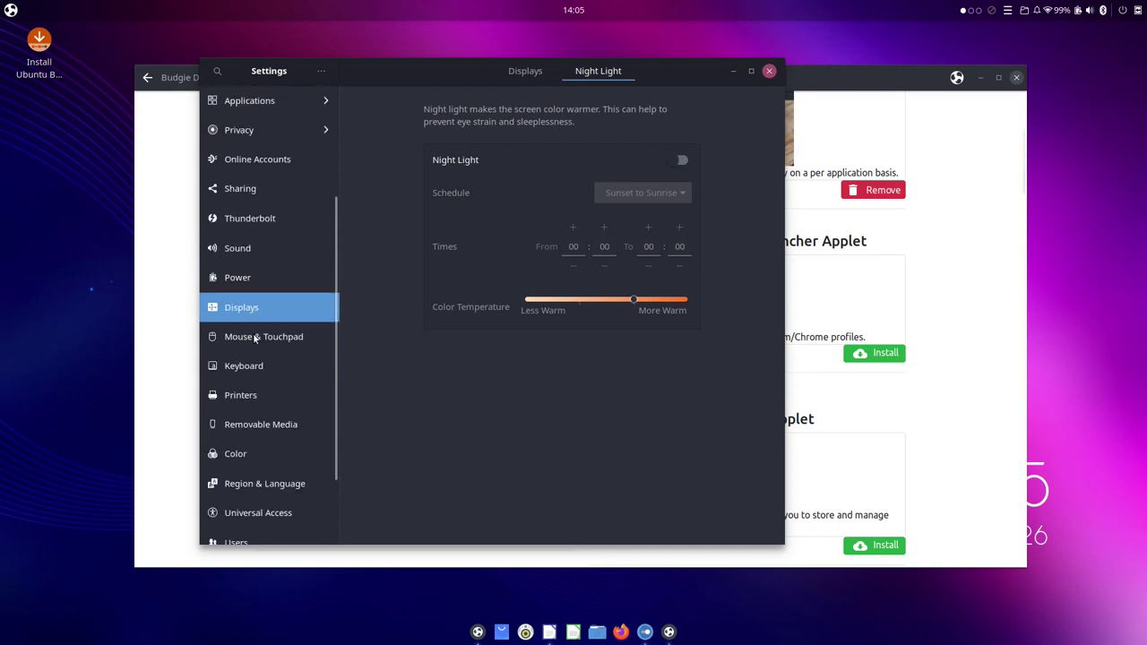
scroll(228, 470, "up", 3)
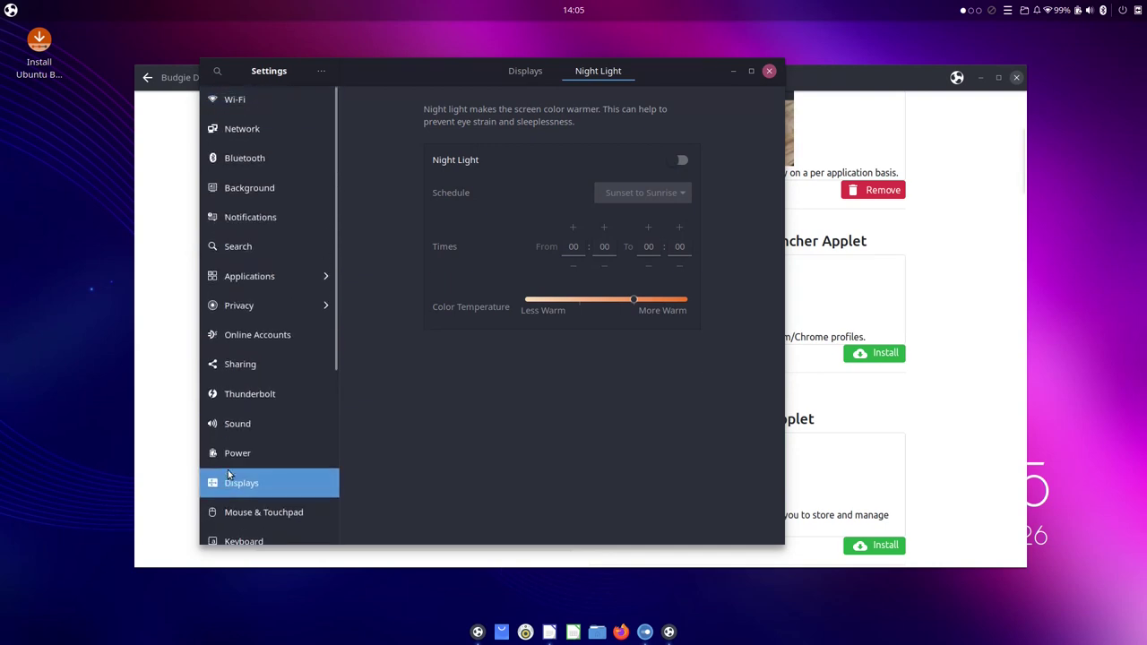
scroll(228, 470, "down", 4)
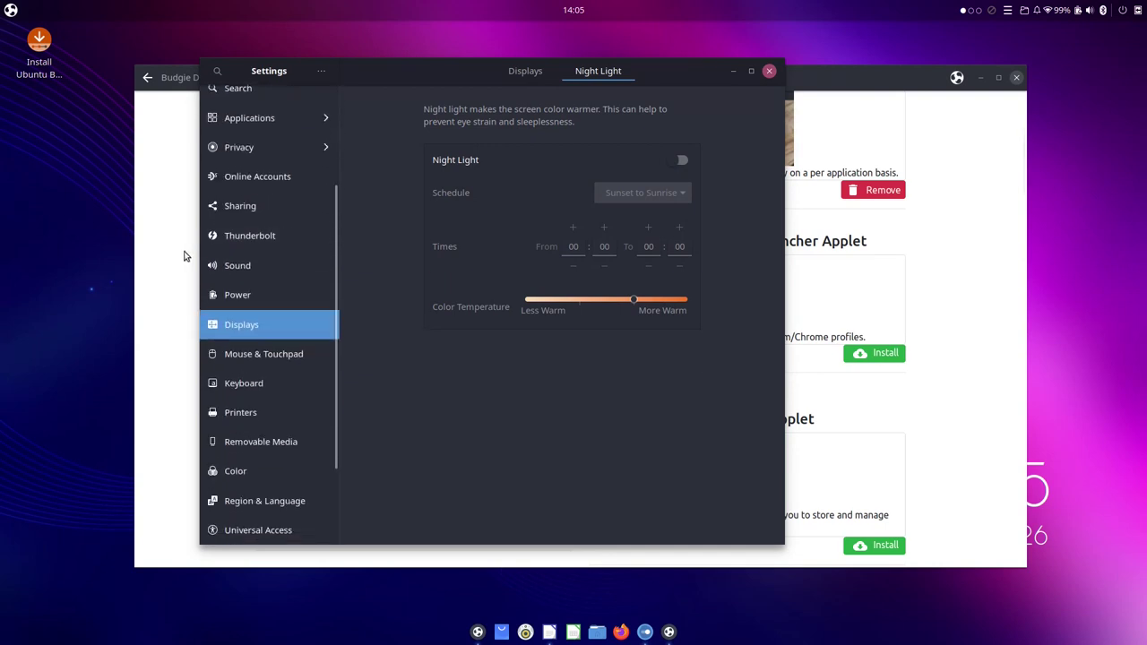
left_click(225, 296)
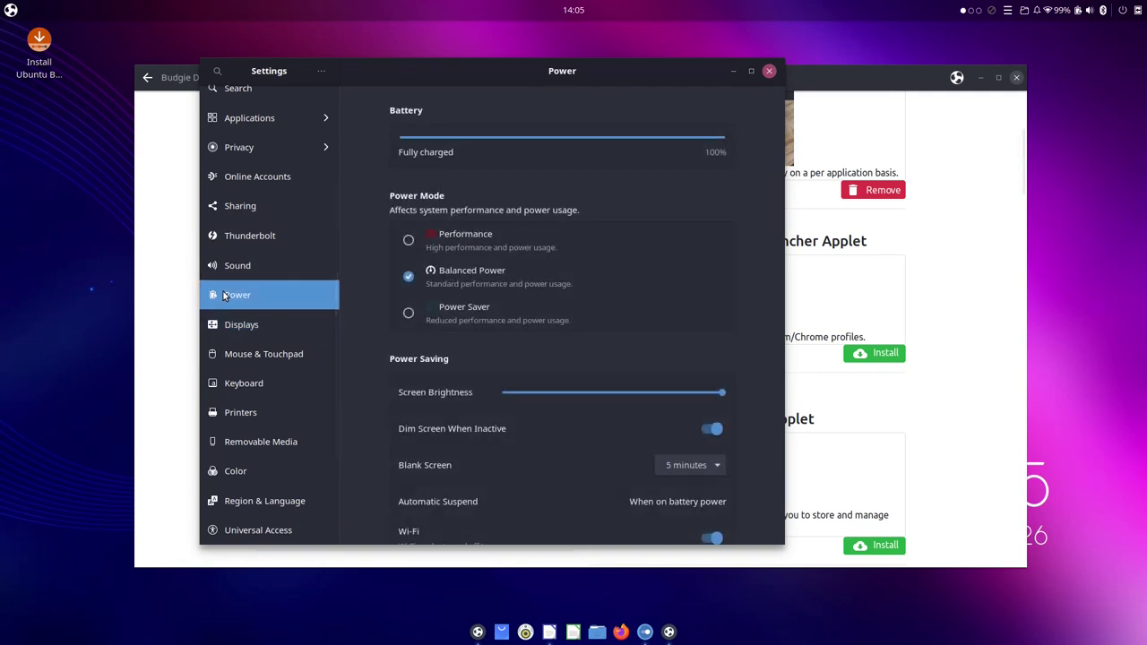
scroll(721, 231, "down", 3)
left_click_drag(721, 279, 734, 325)
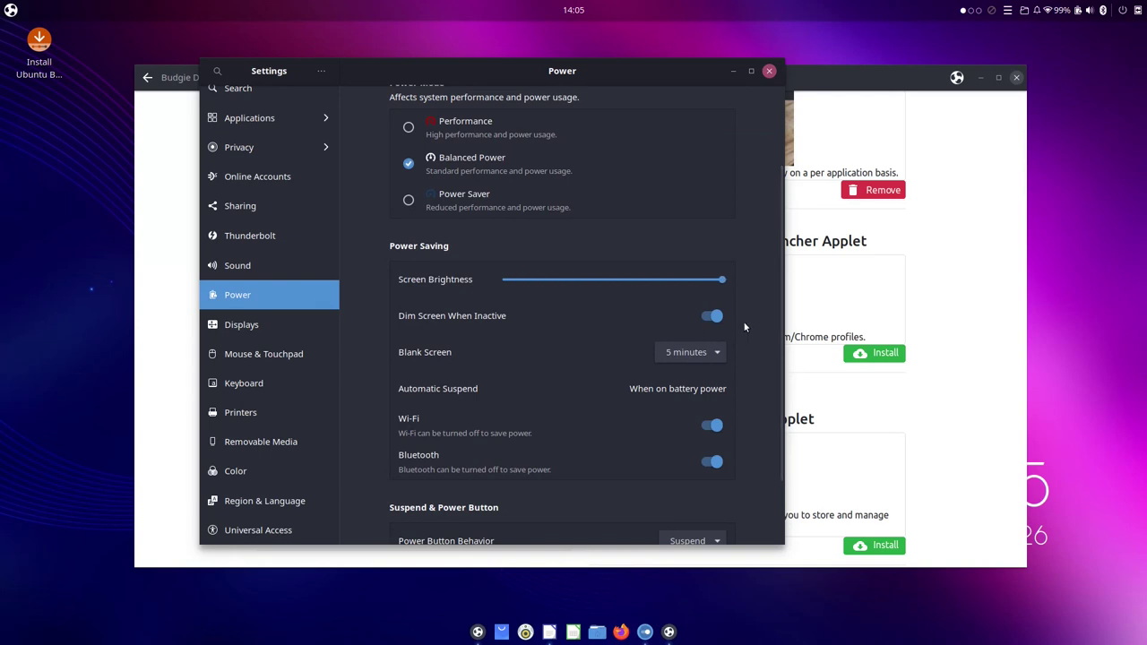
left_click(768, 75)
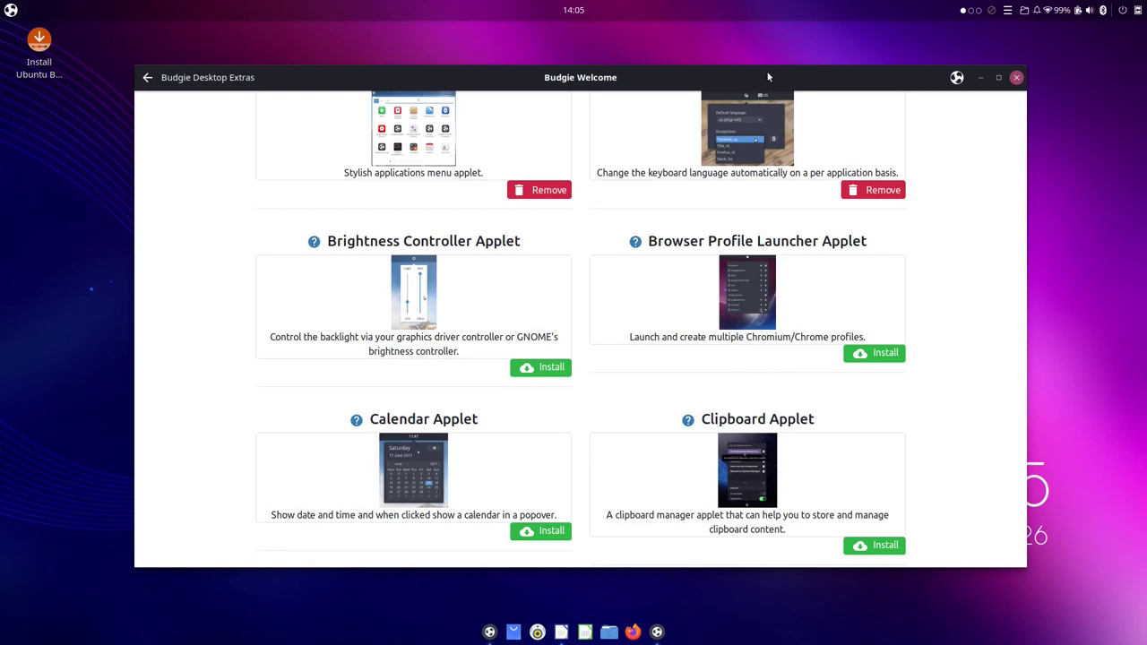
Install the CountDown Applet from the Budgie Desktop Extras list.
scroll(886, 256, "up", 1)
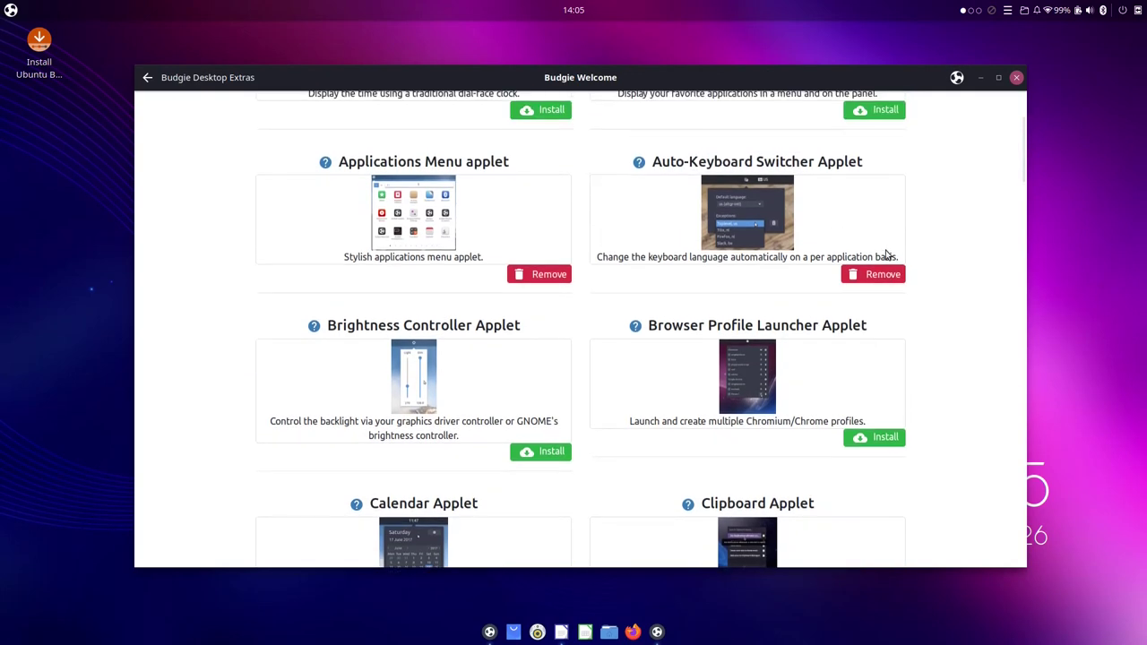
scroll(885, 256, "down", 6)
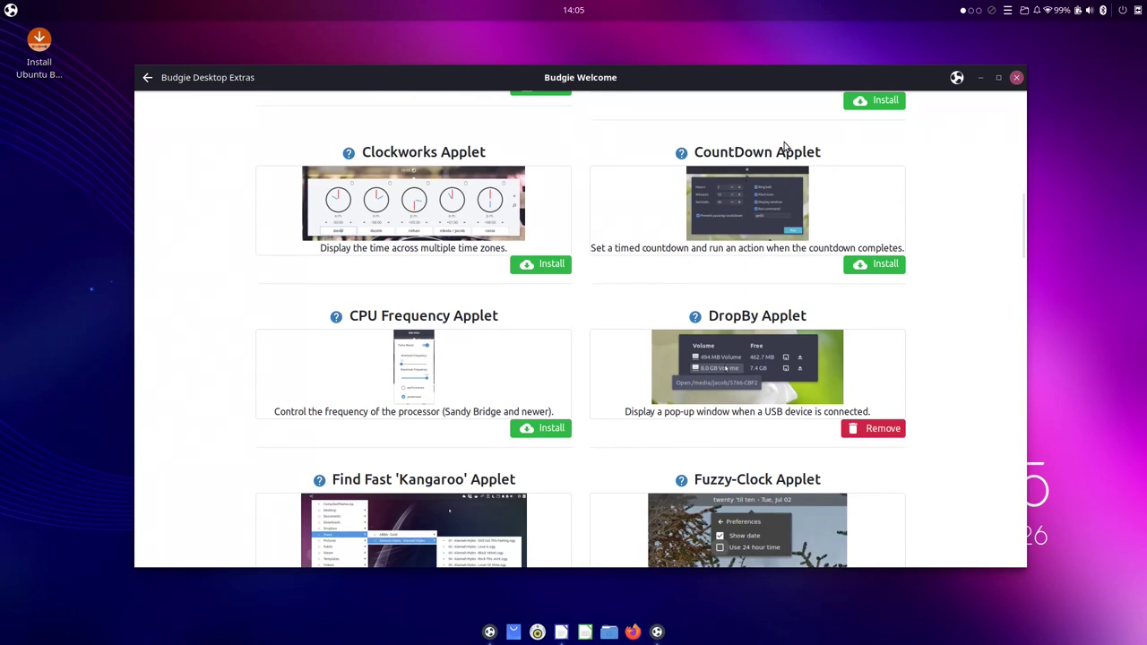
scroll(766, 194, "down", 2)
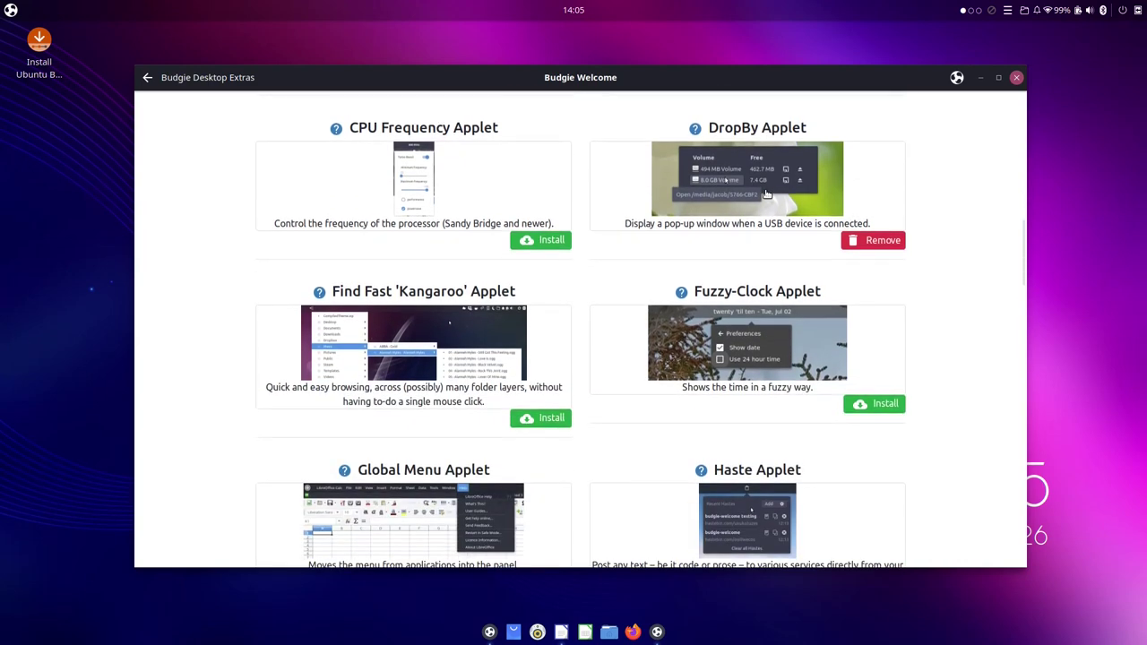
scroll(766, 194, "up", 2)
left_click(867, 242)
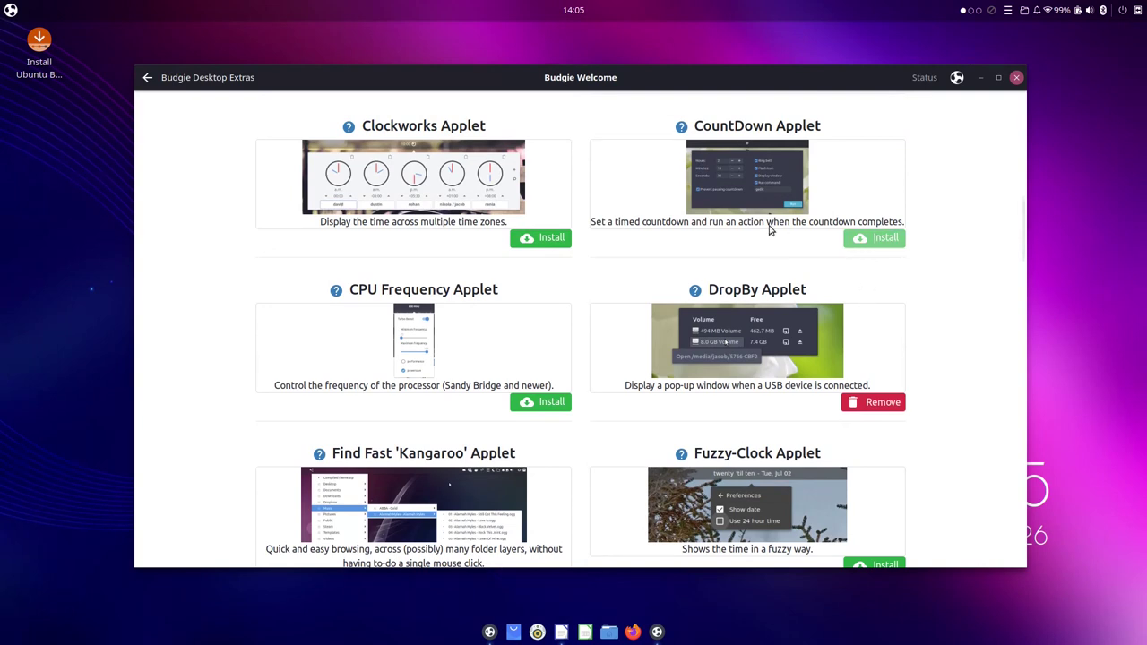
Open the CountDown Applet's budgie-extras GitHub page in Firefox and centre the browser window.
scroll(768, 230, "up", 1)
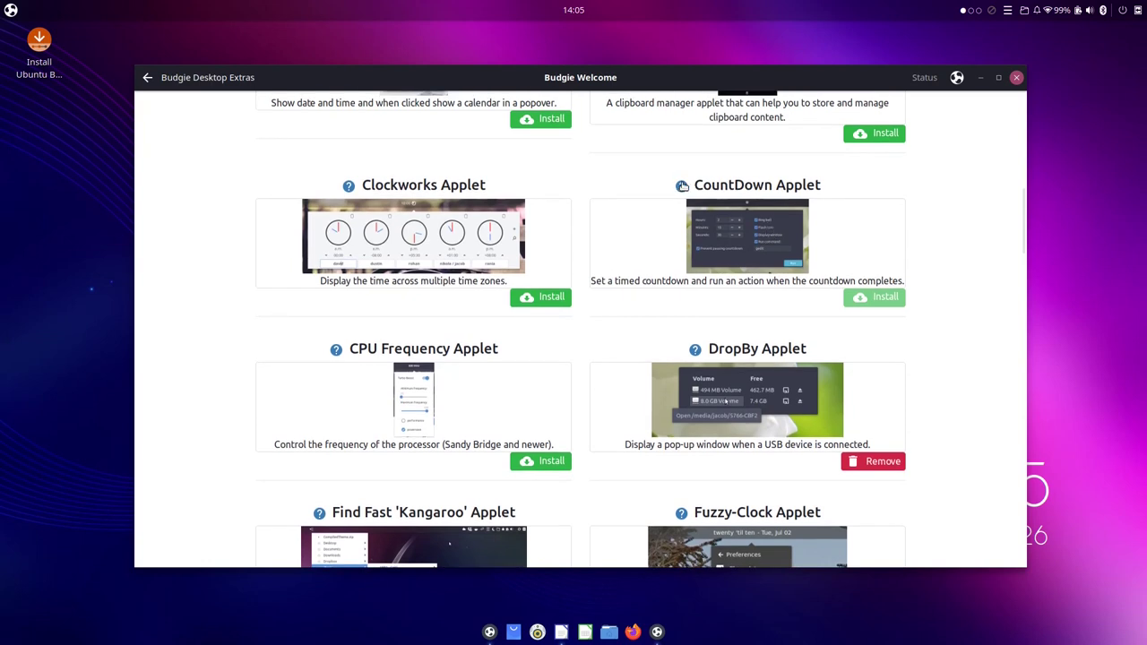
left_click(682, 186)
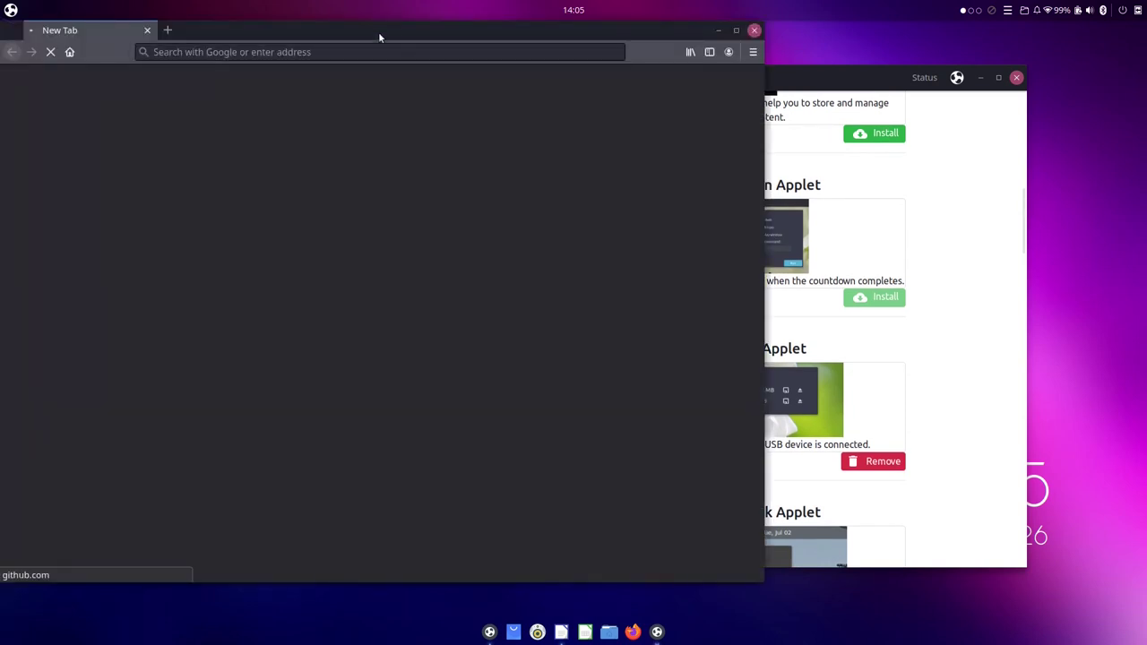
left_click_drag(378, 37, 576, 79)
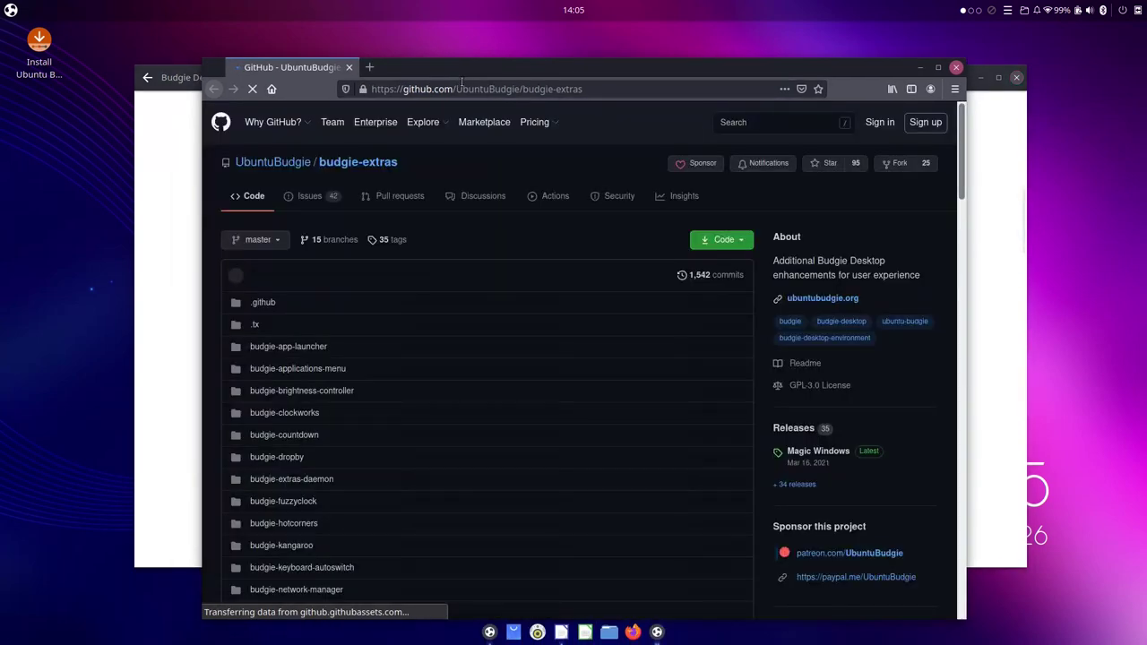
Scroll through the budgie-extras README on GitHub to its footer, then close Firefox.
scroll(541, 369, "down", 15)
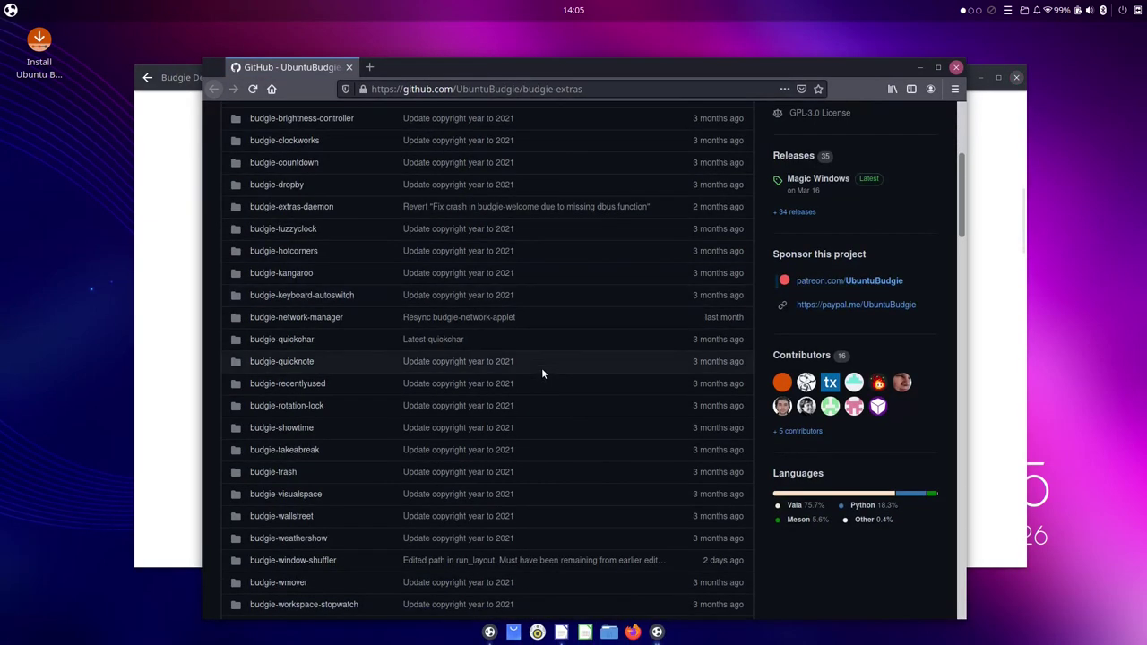
scroll(542, 373, "down", 7)
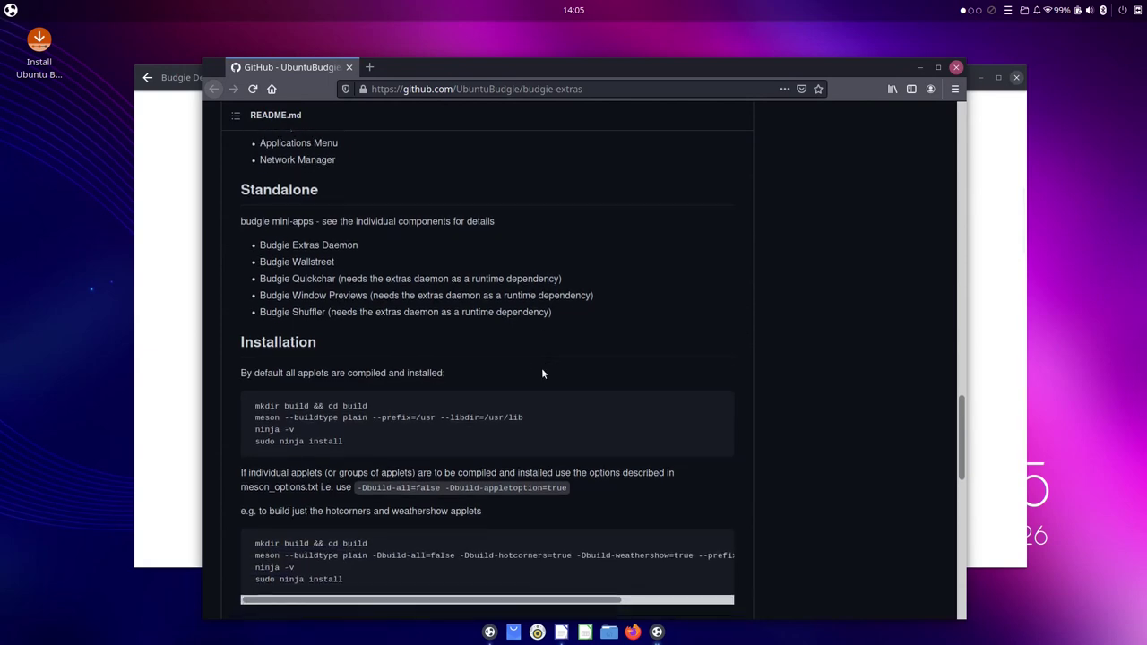
scroll(542, 373, "down", 5)
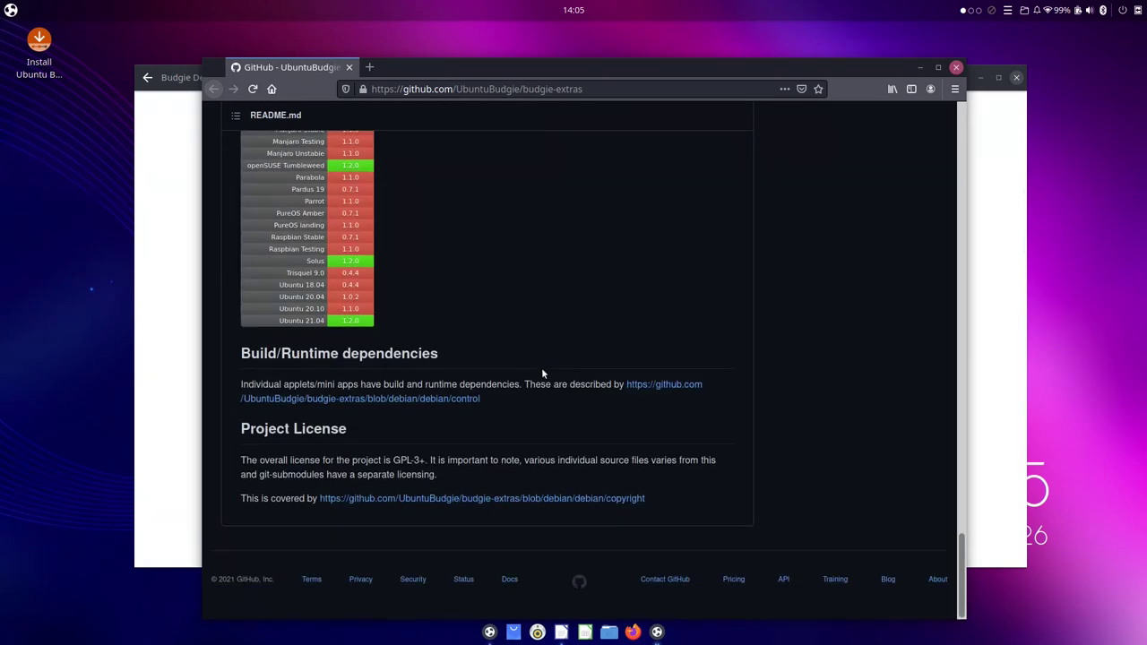
scroll(542, 372, "up", 5)
left_click(956, 67)
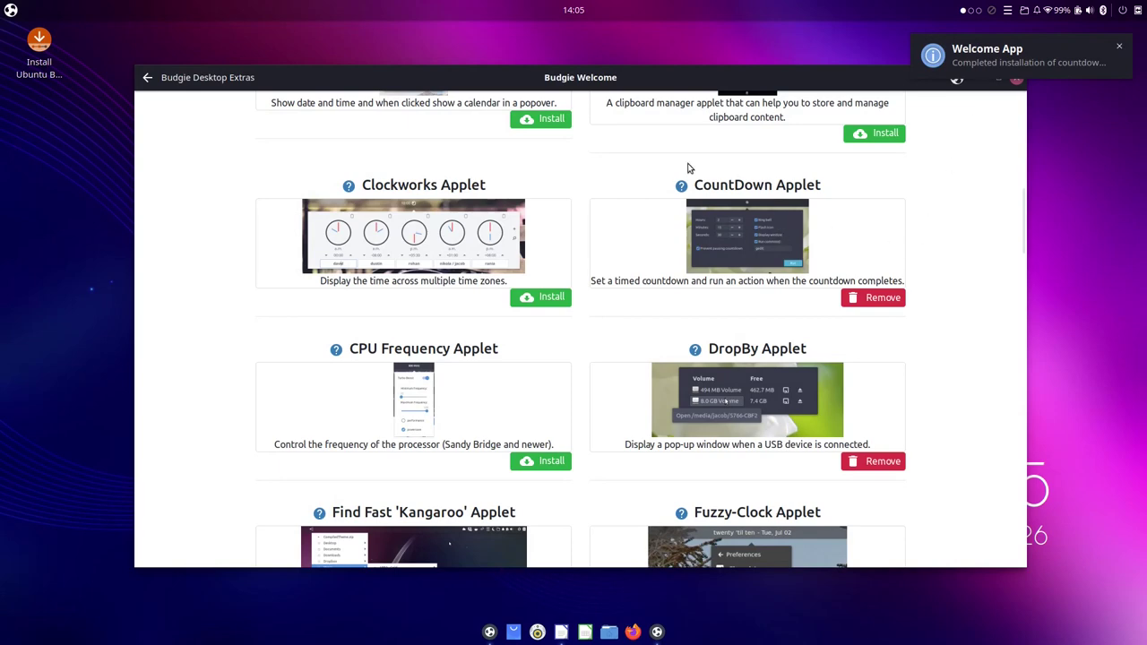
View the enlarged CountDown Applet screenshots in Budgie Welcome.
left_click(738, 223)
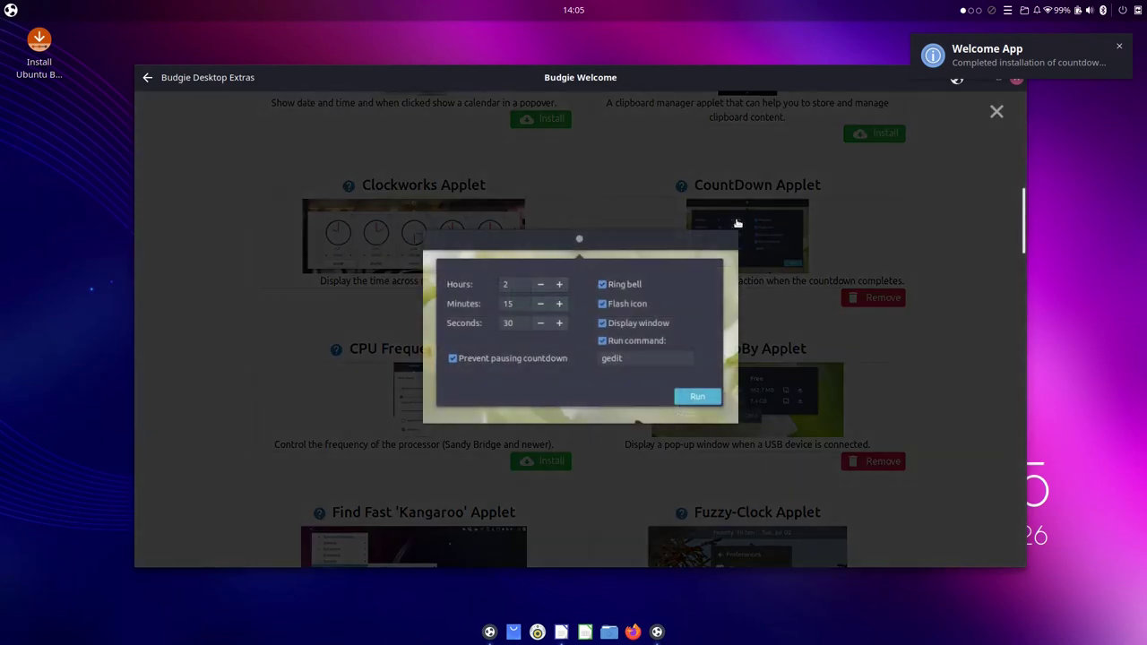
left_click(784, 222)
left_click(772, 243)
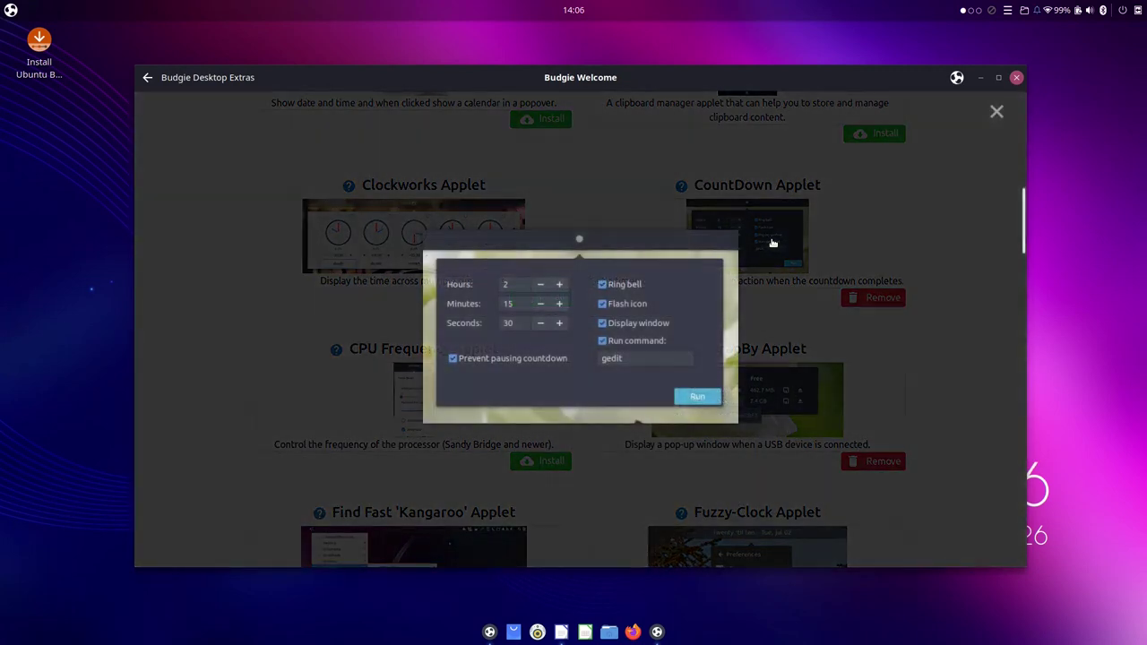
left_click(773, 243)
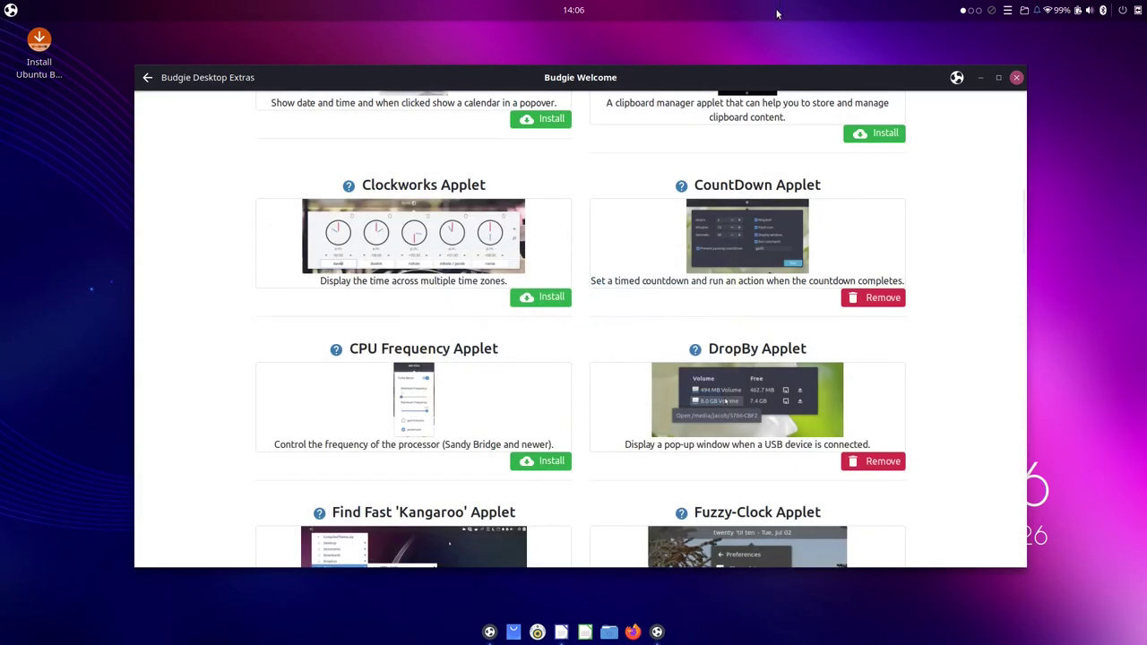
right_click(470, 29)
left_click(421, 49)
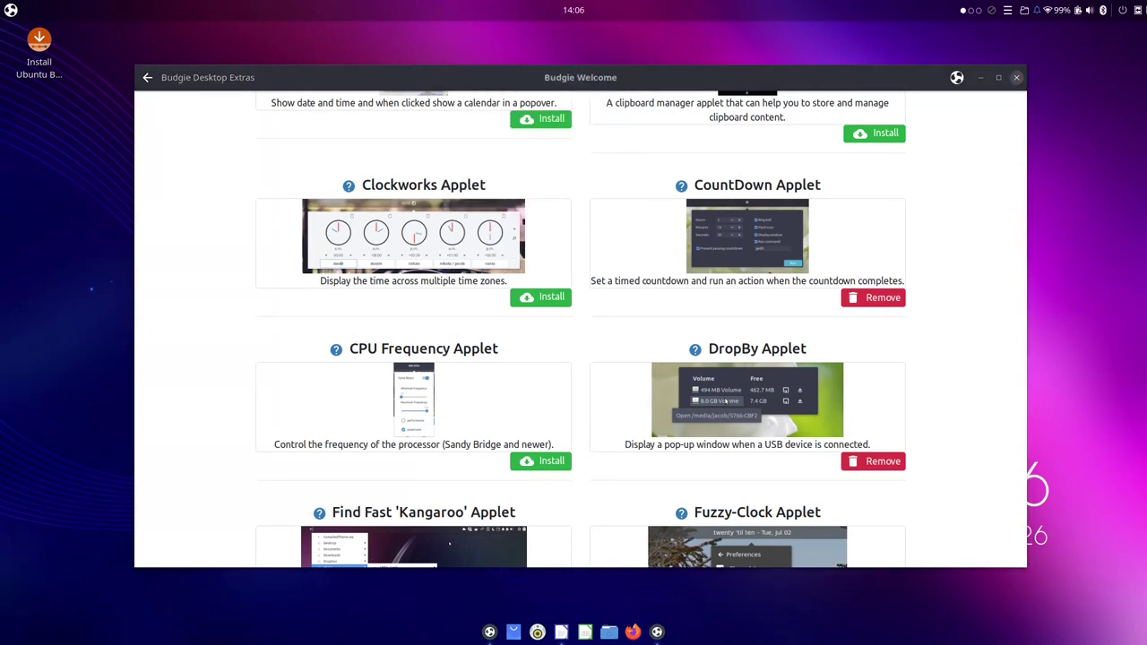
Check Raven's Notifications for the CountDown install message, then close Budgie Welcome.
left_click(1123, 9)
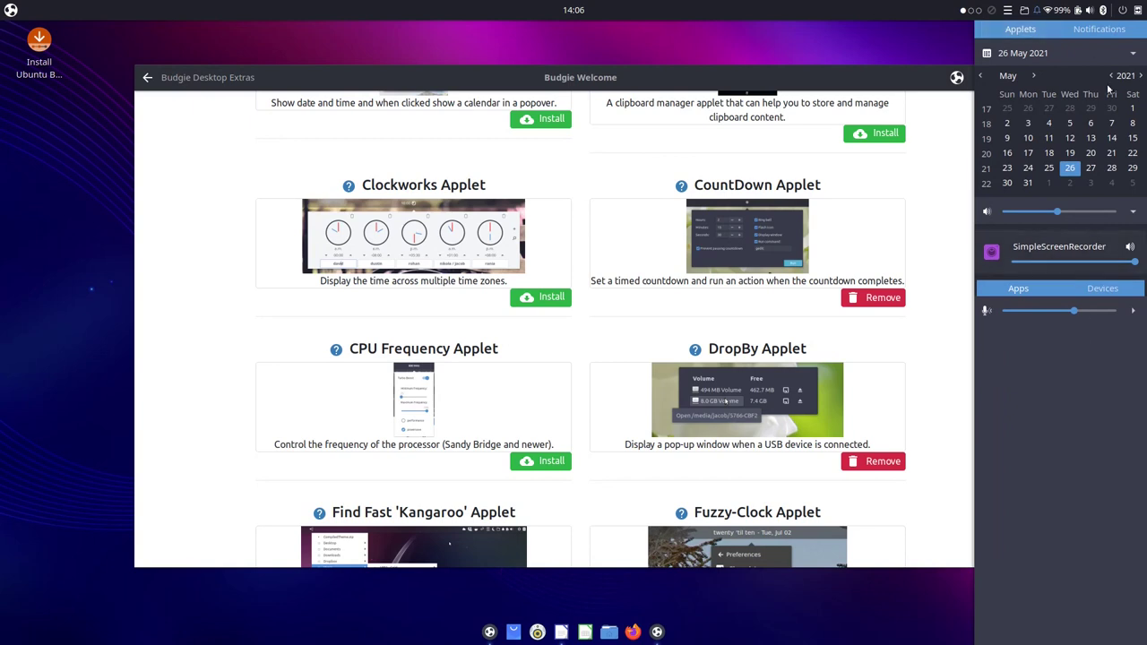
left_click(1103, 30)
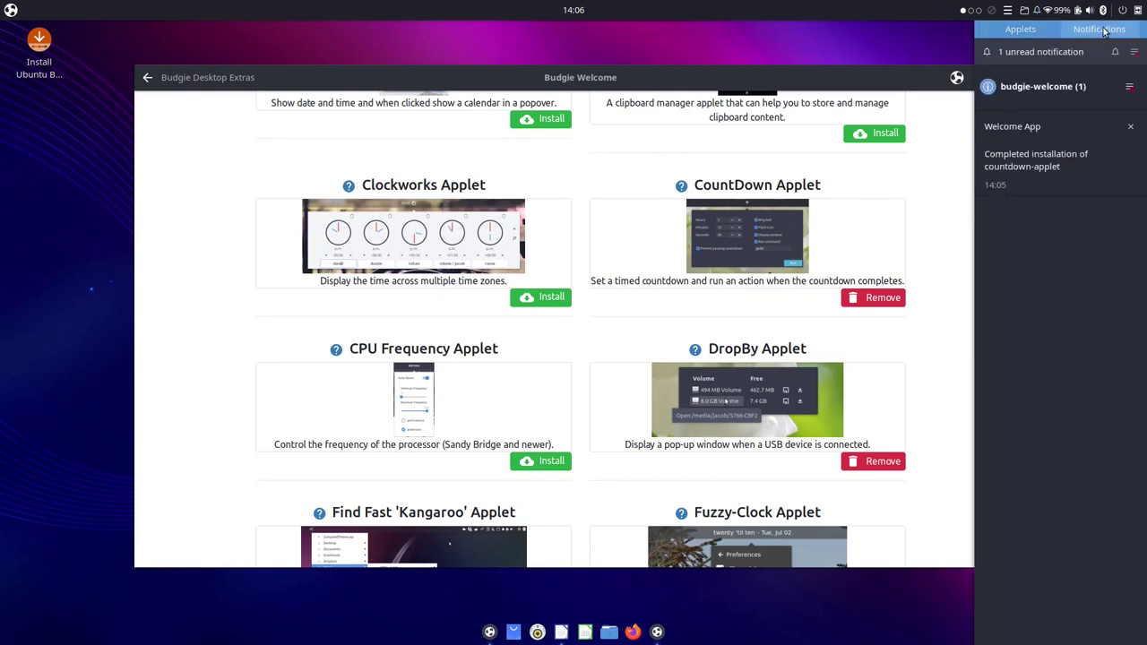
left_click(983, 76)
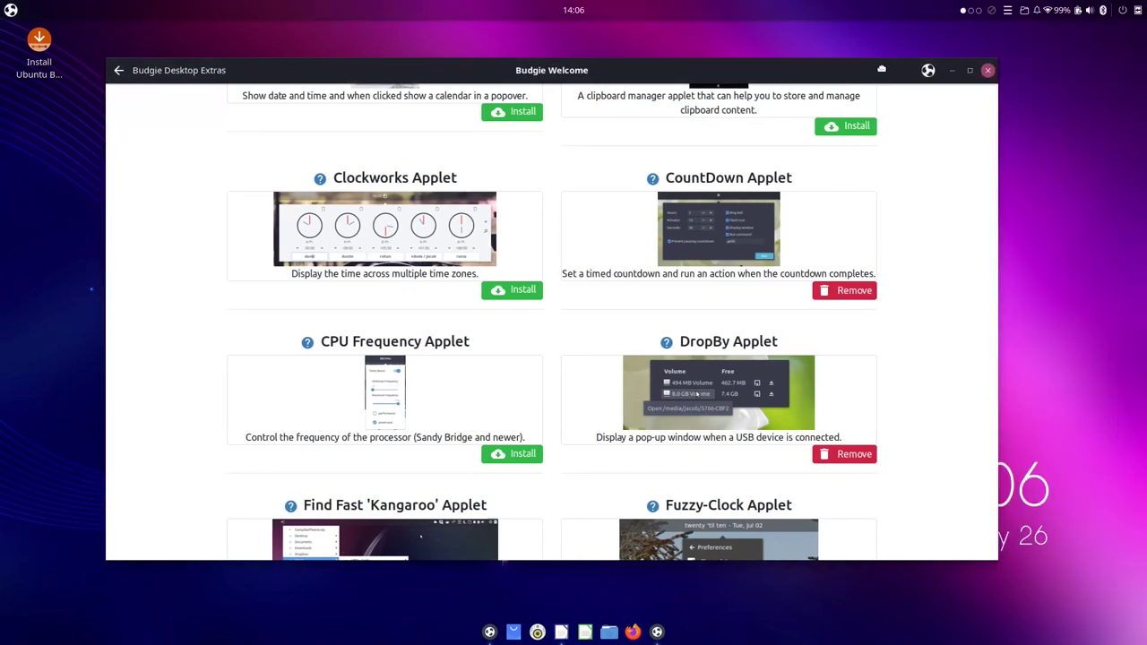
left_click(983, 73)
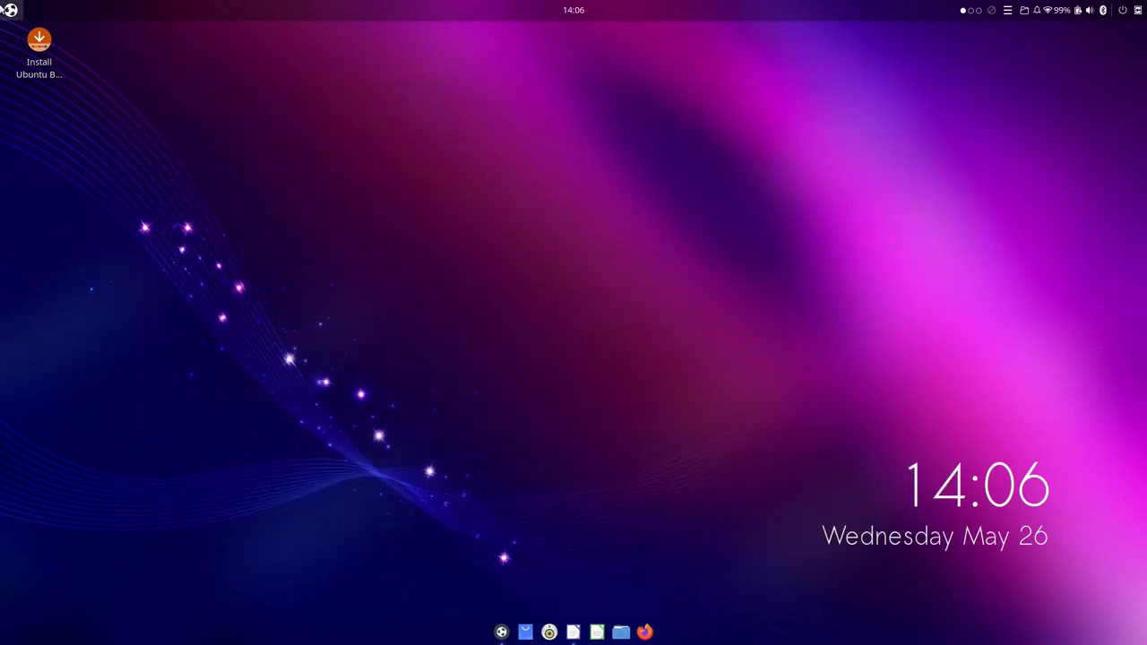
Open the Budgie menu app grid and scroll through the installed apps.
left_click(5, 8)
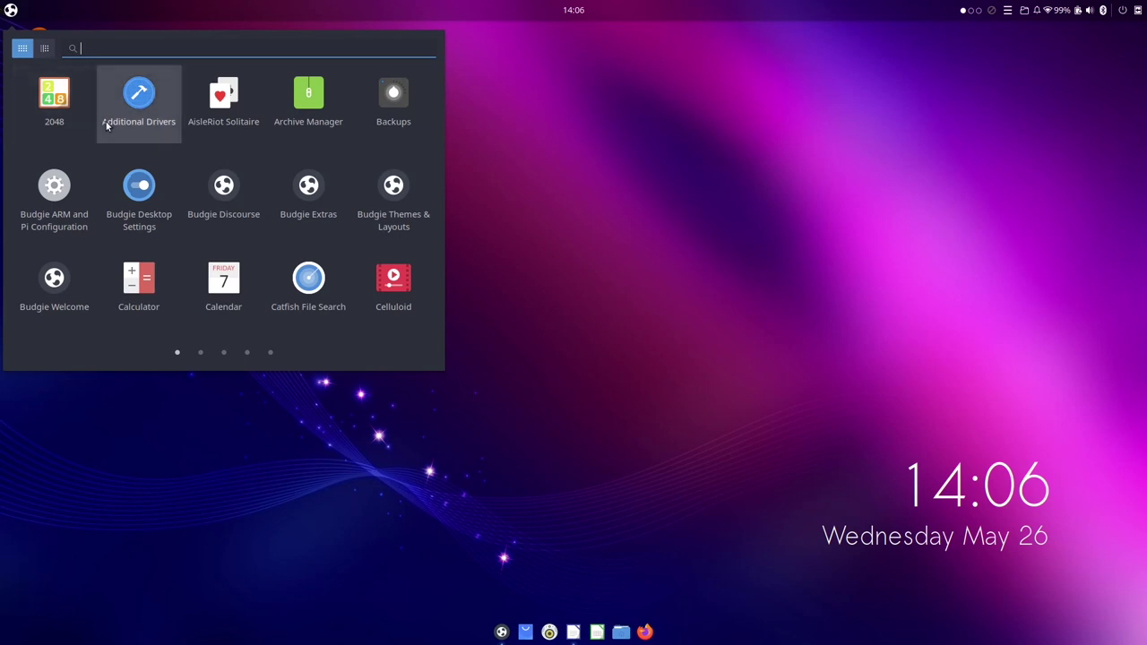
scroll(107, 115, "down", 5)
Launch the Drawing app and zoom in on the blank canvas.
left_click(132, 205)
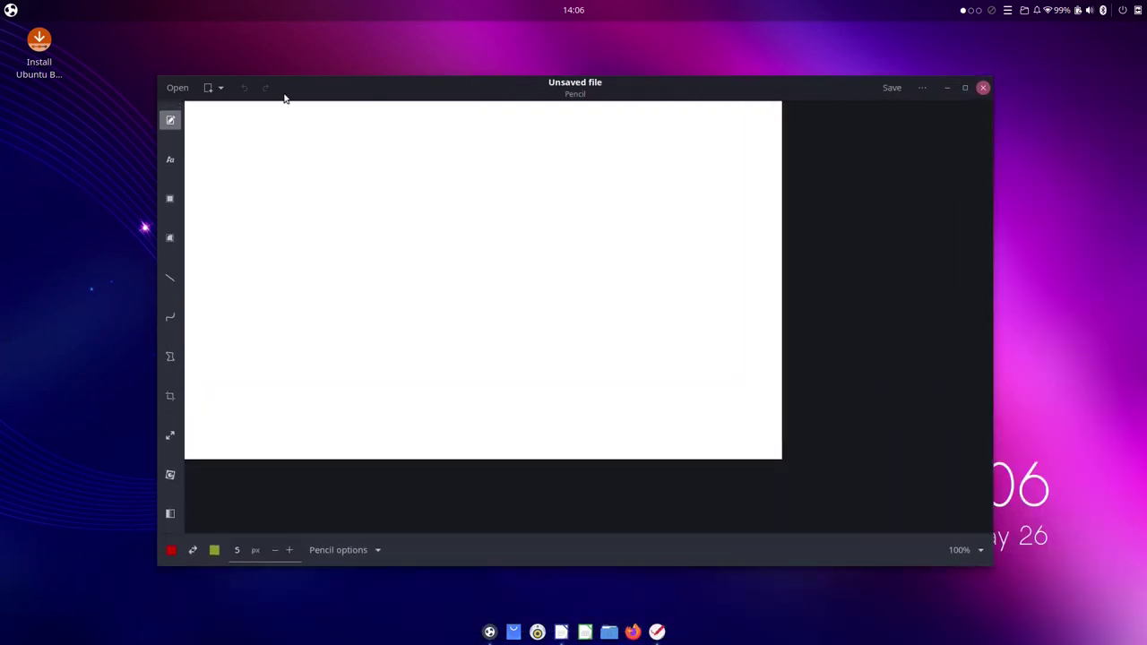
scroll(332, 187, "down", 2)
scroll(333, 187, "up", 1)
scroll(333, 187, "up", 4)
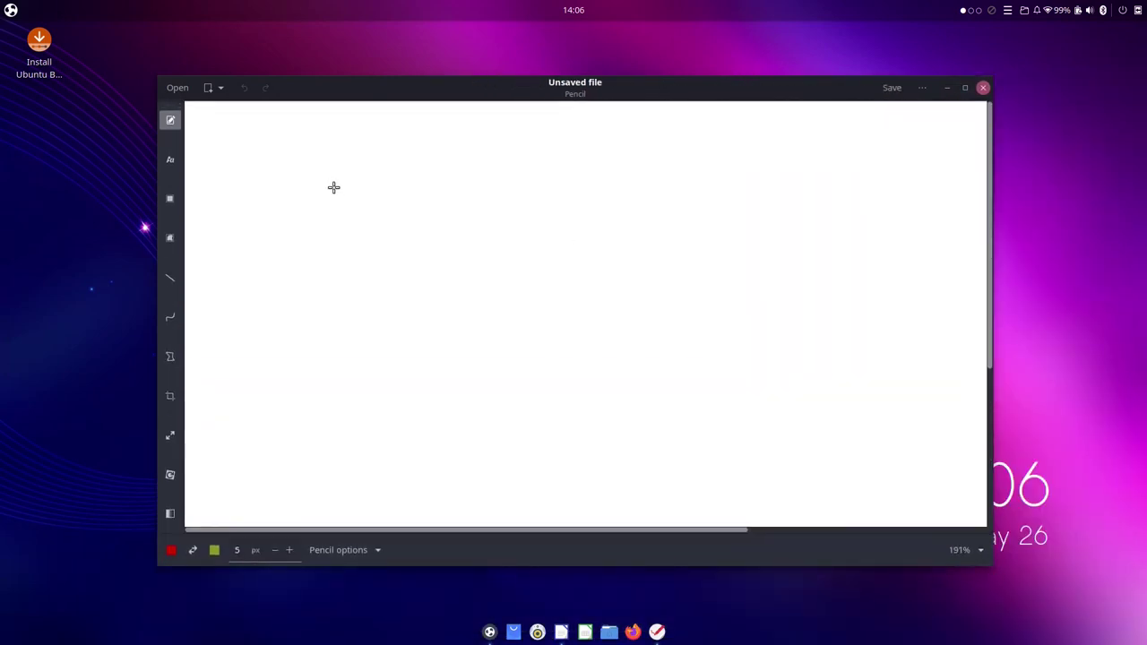
Draw a red pencil zigzag, the word HELLO, and an extra squiggle.
mouse_move(348, 349)
left_mouse_down()
mouse_move(491, 390)
mouse_move(914, 324)
left_mouse_up()
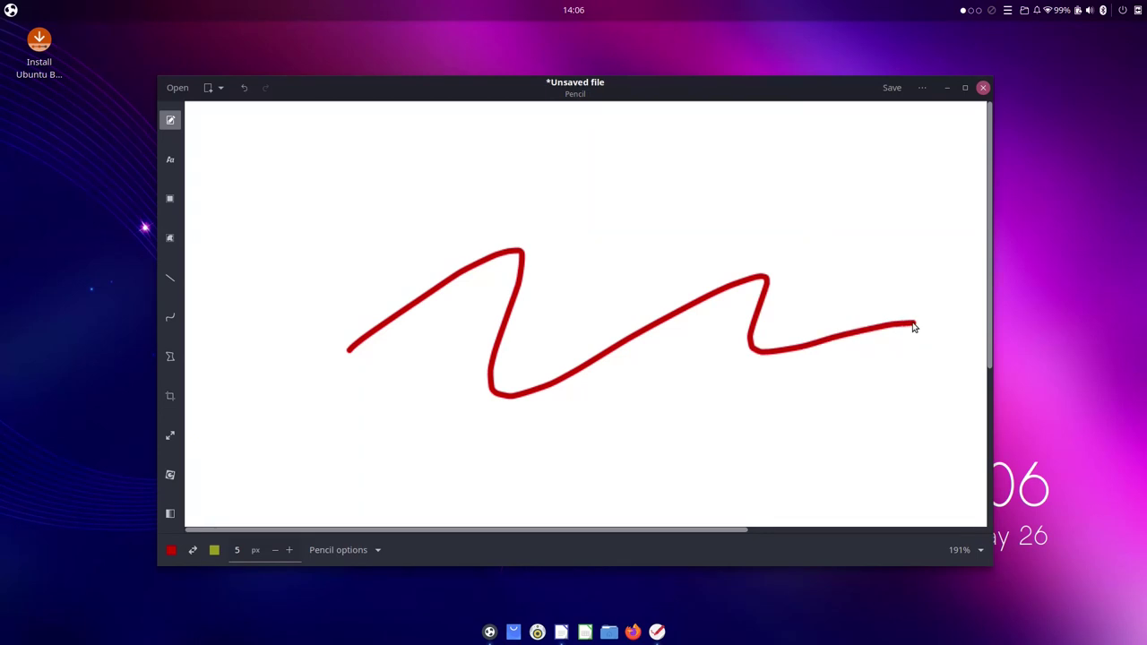
left_click_drag(374, 170, 384, 255)
left_click_drag(412, 155, 408, 257)
left_click_drag(342, 240, 420, 229)
left_click_drag(470, 180, 525, 238)
left_click_drag(446, 213, 513, 195)
mouse_move(446, 183)
left_mouse_down()
mouse_move(525, 182)
mouse_move(584, 238)
left_mouse_up()
mouse_move(592, 179)
left_mouse_down()
mouse_move(586, 228)
mouse_move(645, 239)
left_mouse_up()
left_click_drag(695, 179, 668, 177)
mouse_move(370, 290)
left_mouse_down()
mouse_move(532, 320)
mouse_move(690, 440)
left_mouse_up()
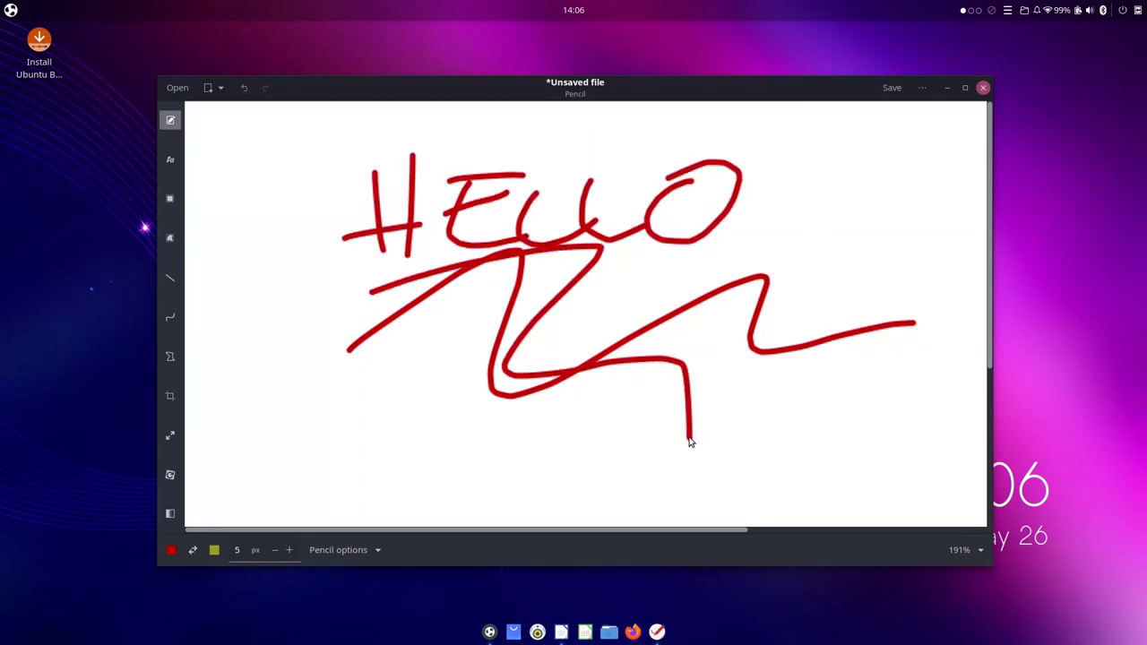
Close Drawing, discarding the unsaved sketch, and reopen the application launcher.
left_click(983, 87)
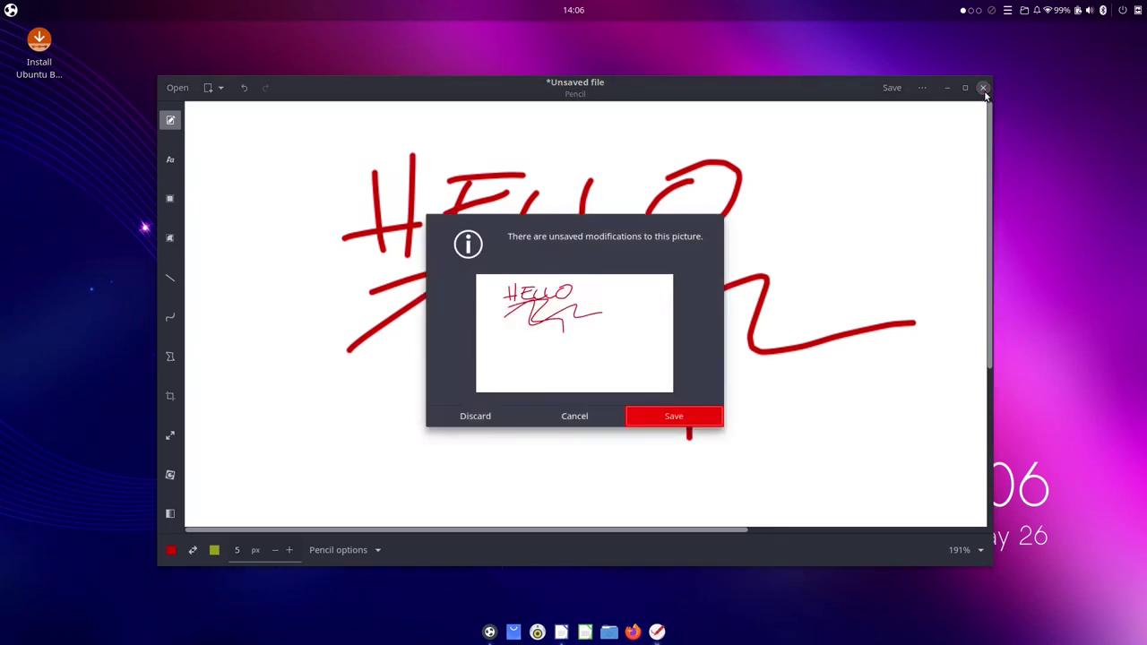
left_click(487, 416)
left_click(10, 10)
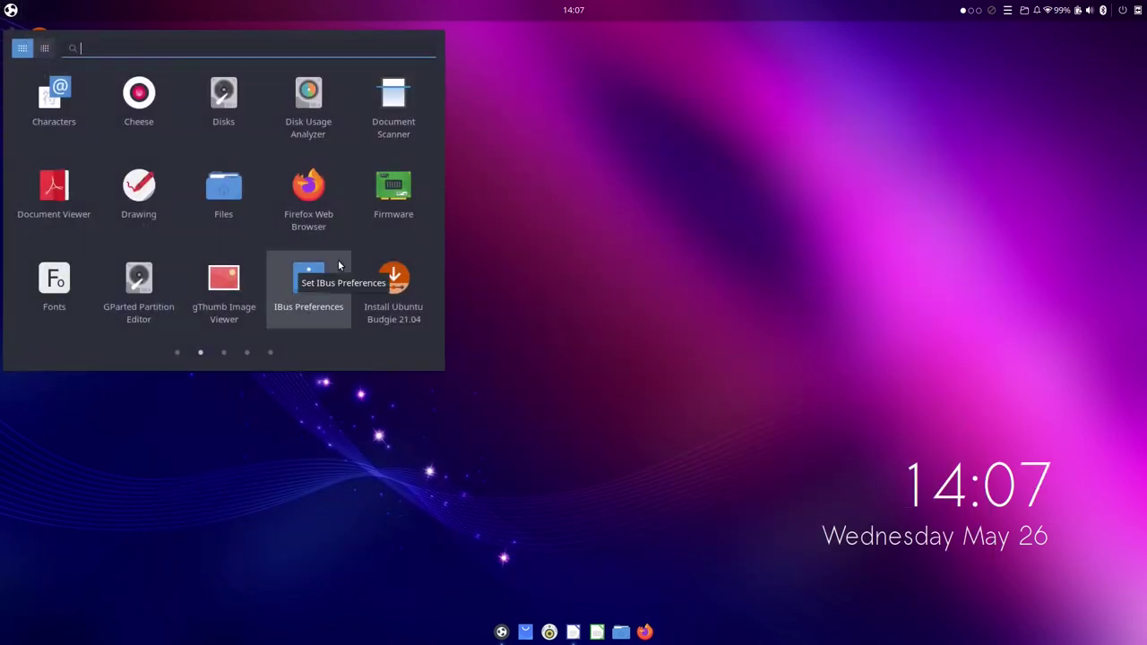
scroll(339, 265, "down", 1)
Open the Home folder from the dock, then cycle windows back to the blank Untitled 1 Writer document.
left_click(615, 403)
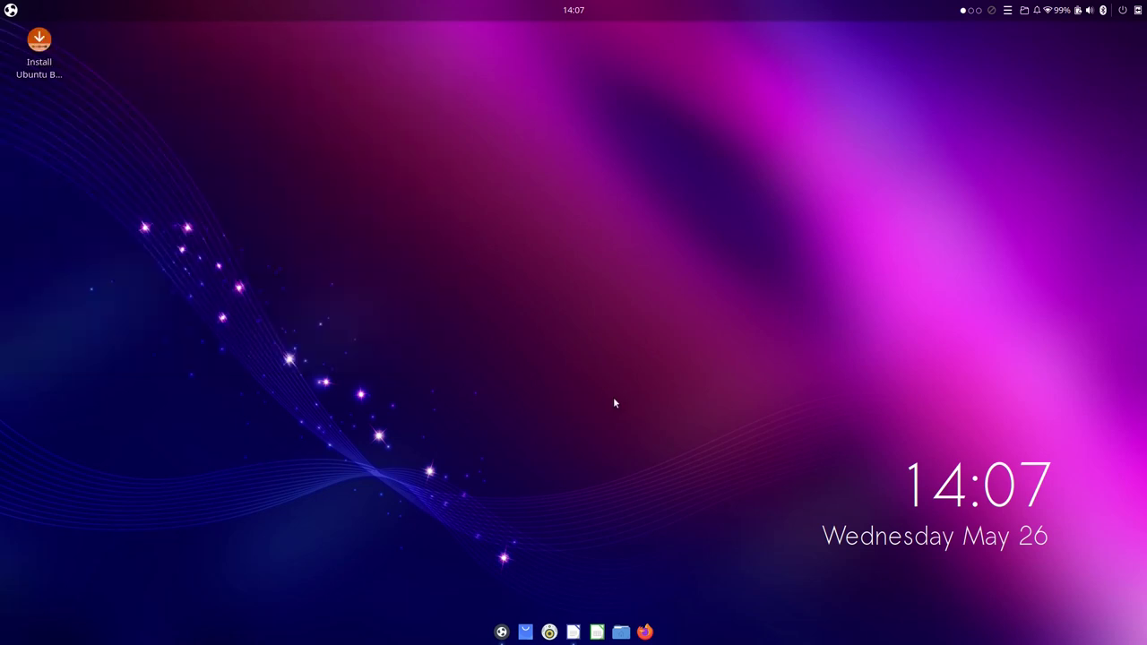
left_click(621, 632)
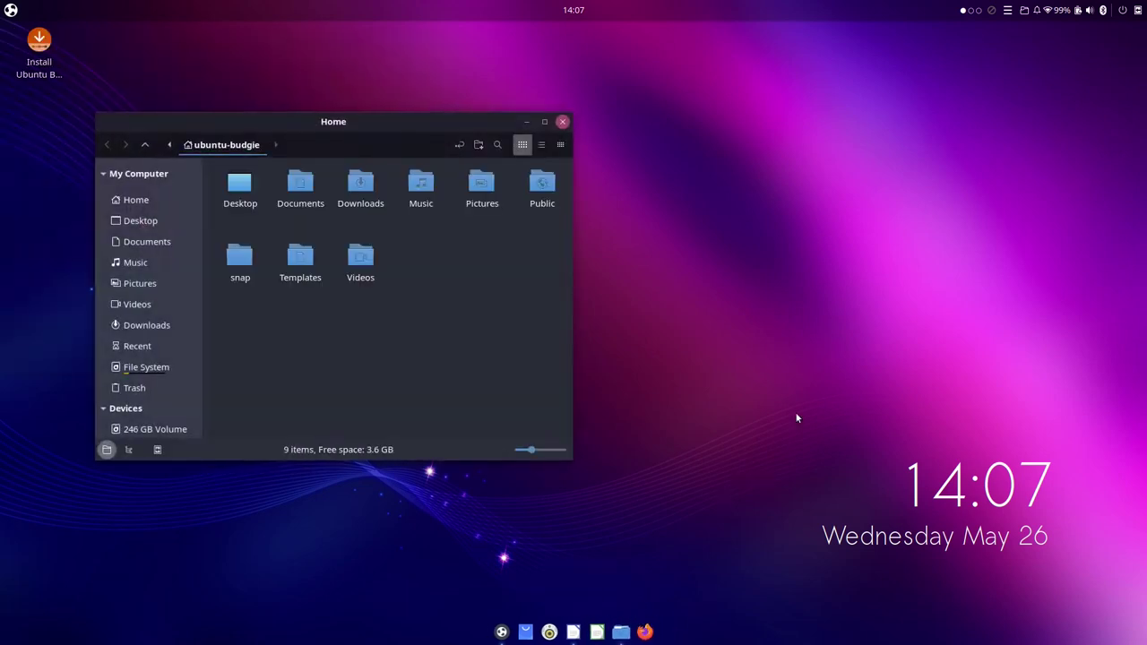
key("alt+Tab")
key("alt+Tab")
key("alt+Tab")
key("alt+Tab")
key("alt+Tab")
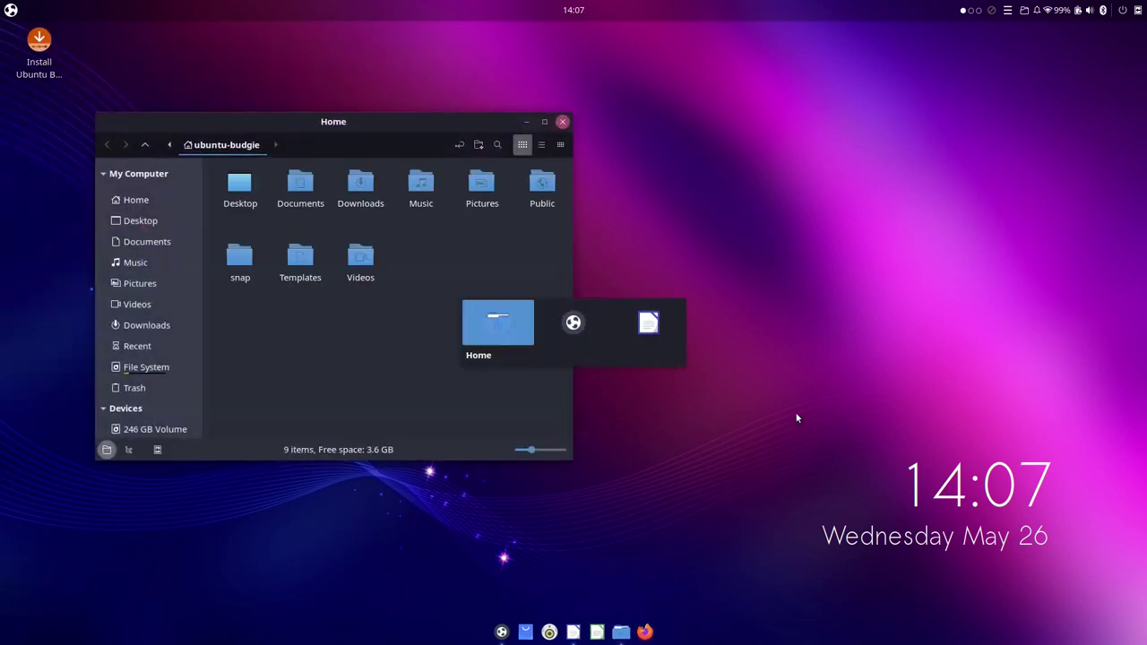
key("alt+Tab")
key("alt+Tab")
key("alt+Tab")
key("alt+Tab")
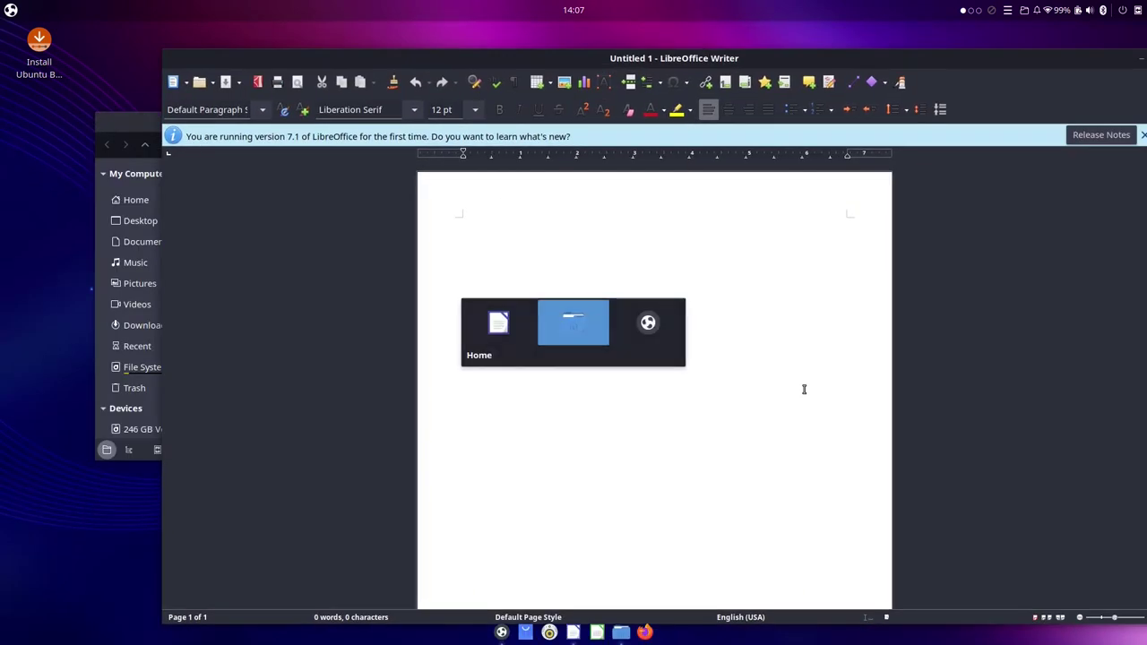
key("alt+Tab")
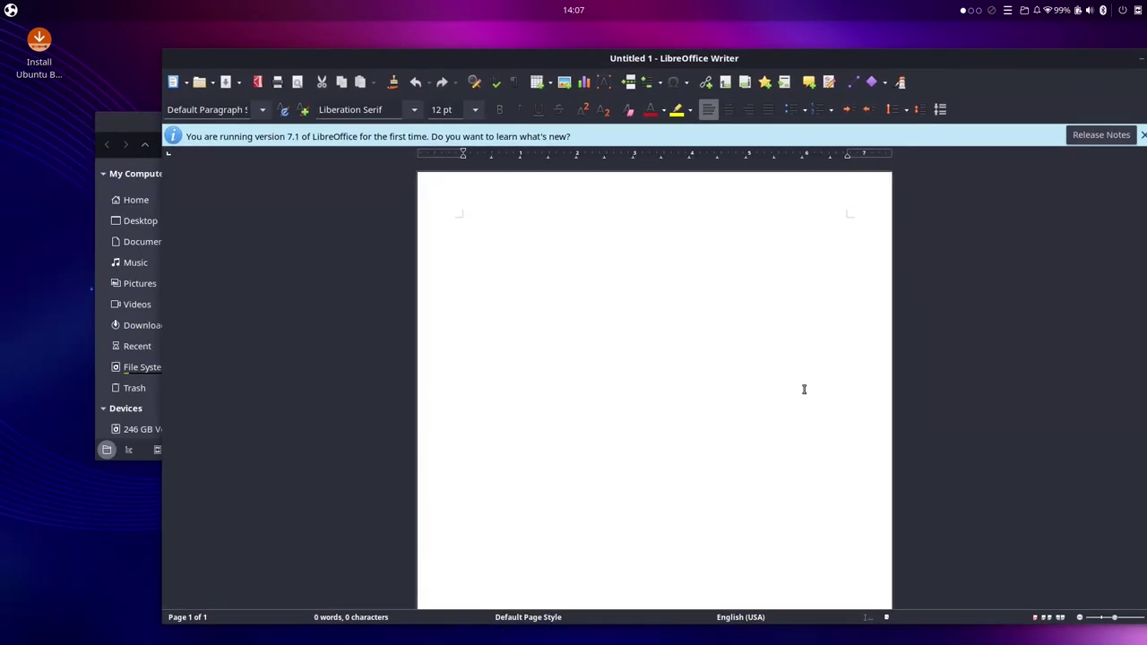
key("alt+Tab")
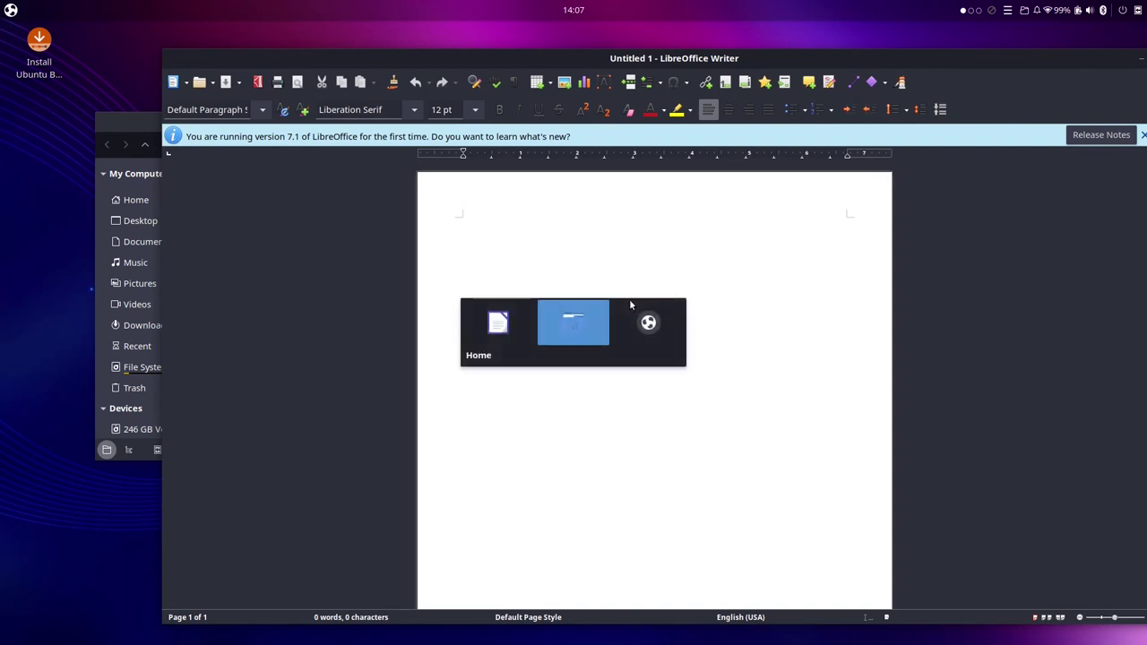
key("alt+Tab")
key("alt+Tab")
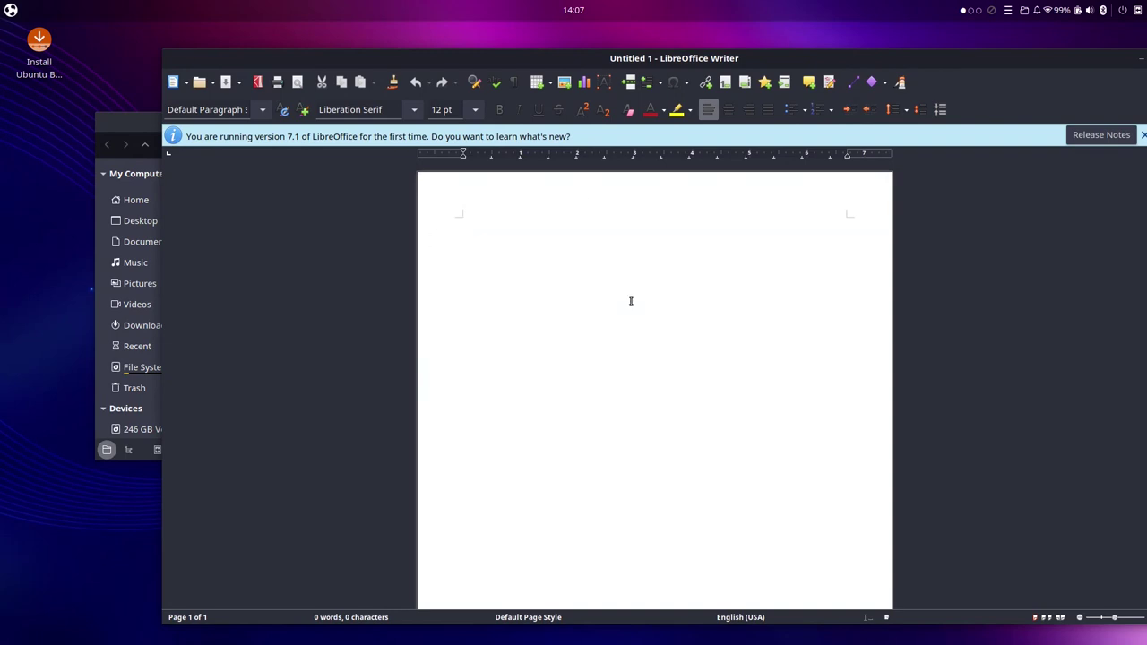
key("alt+Tab")
key("alt+Tab")
key("alt+Tab")
key("alt+Tab")
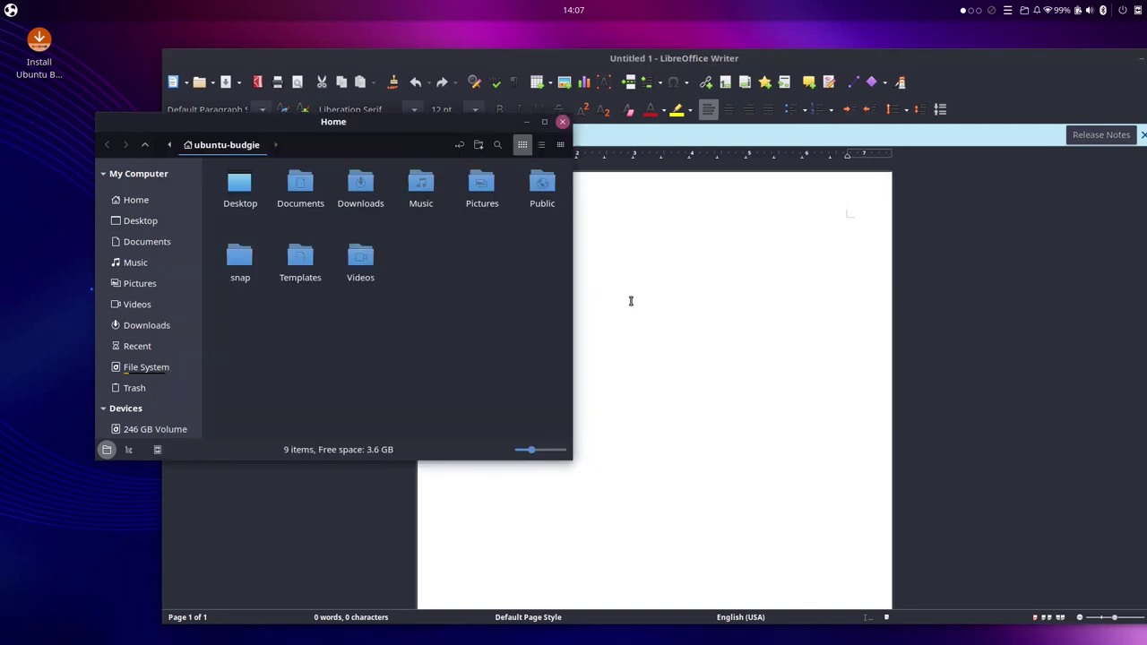
key("alt+Tab")
key("alt+Tab")
key("alt+Tab")
key("super")
key("super")
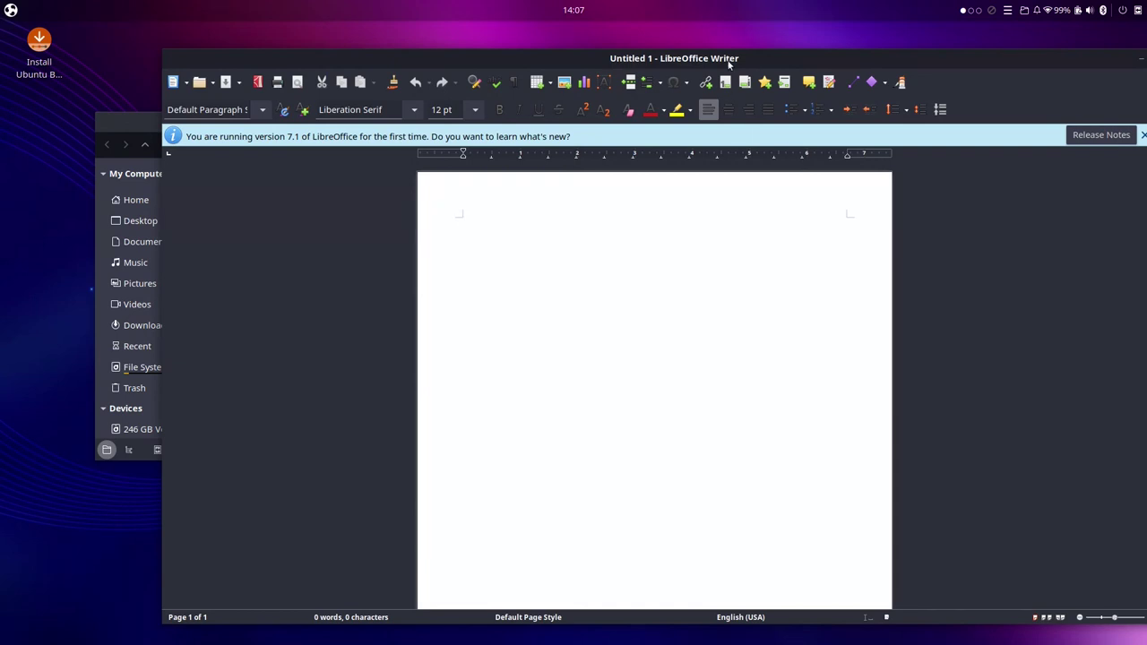
Launch Settings by searching 'set' in the Budgie menu.
left_click(971, 11)
left_click(971, 11)
left_click(10, 10)
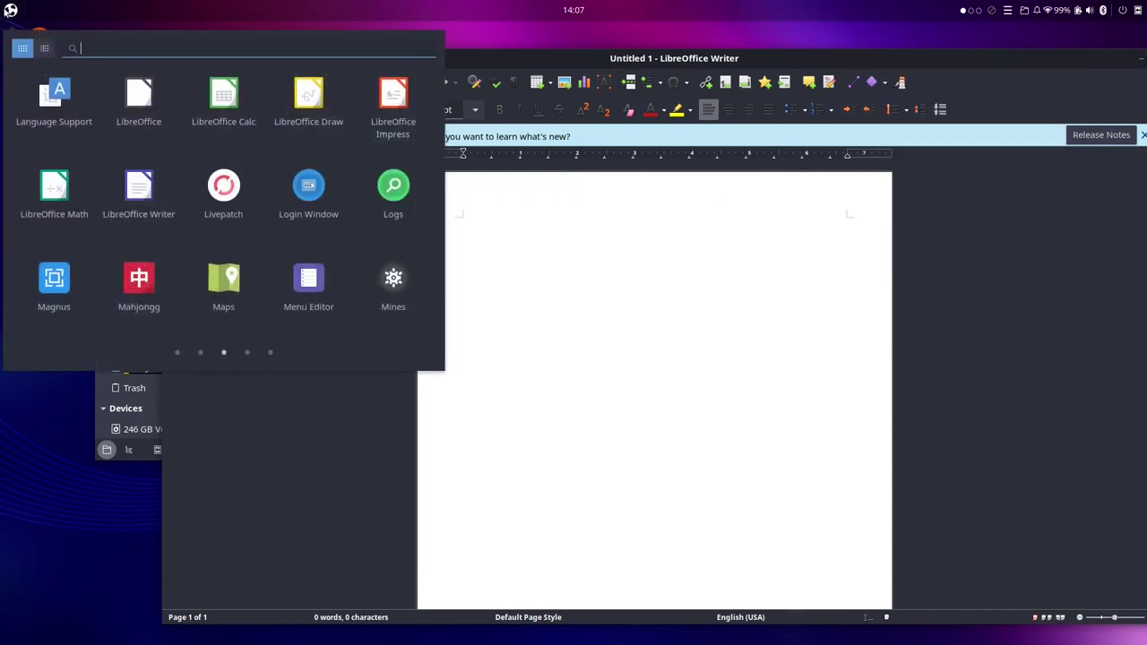
type("set")
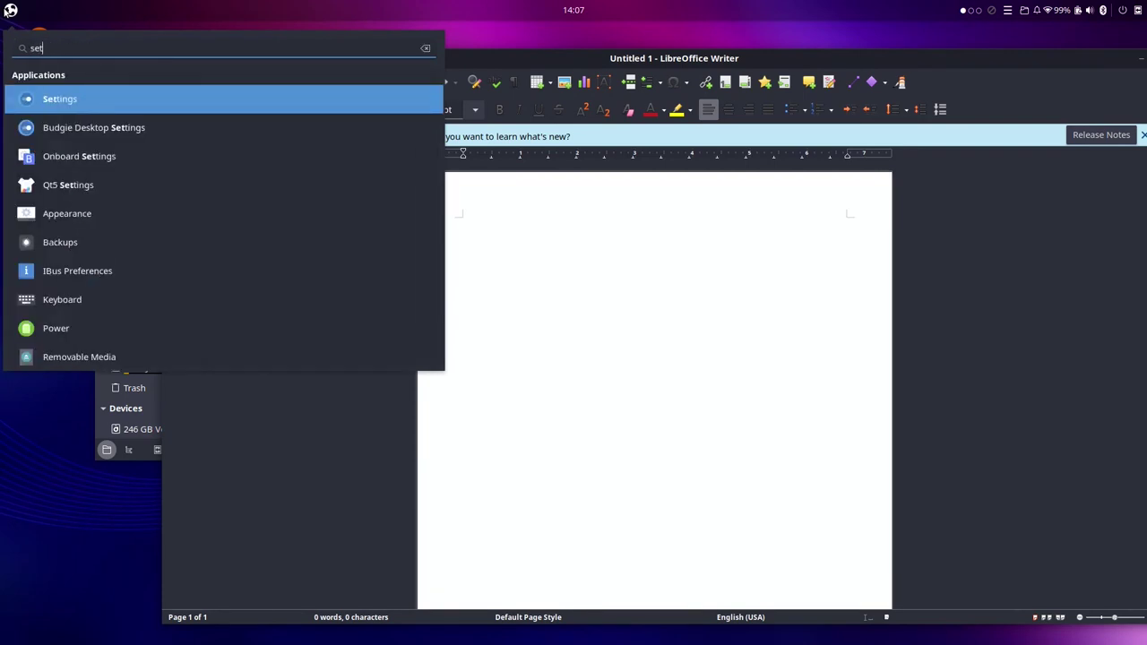
key("Return")
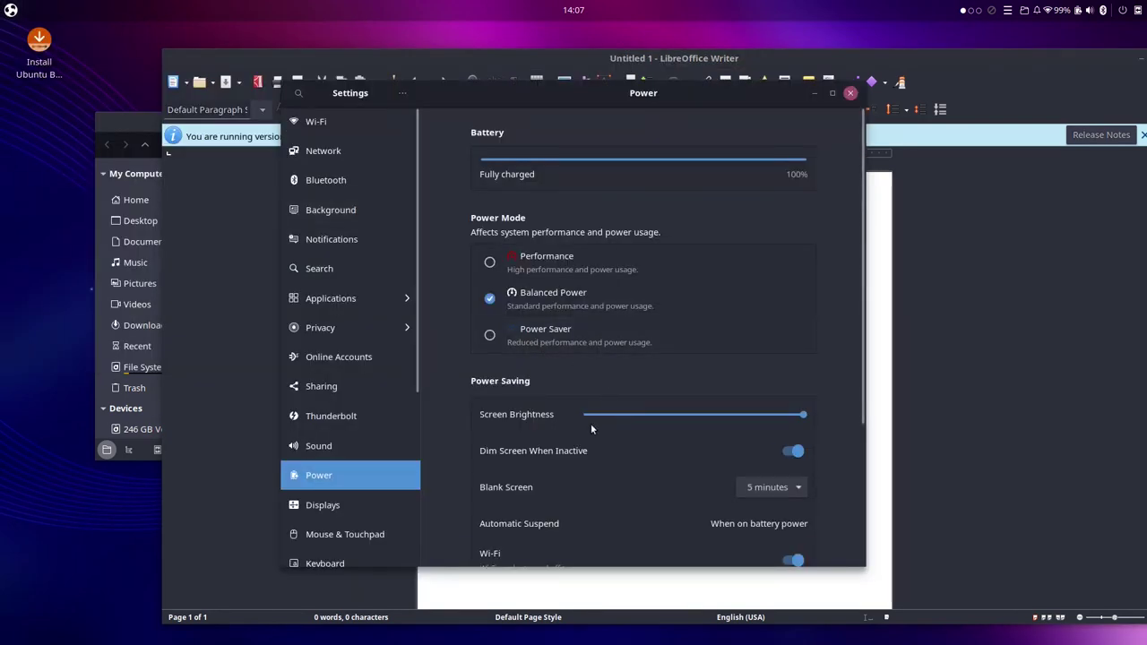
Switch between Writer and Settings, ending with the Power page in front.
left_click(525, 501)
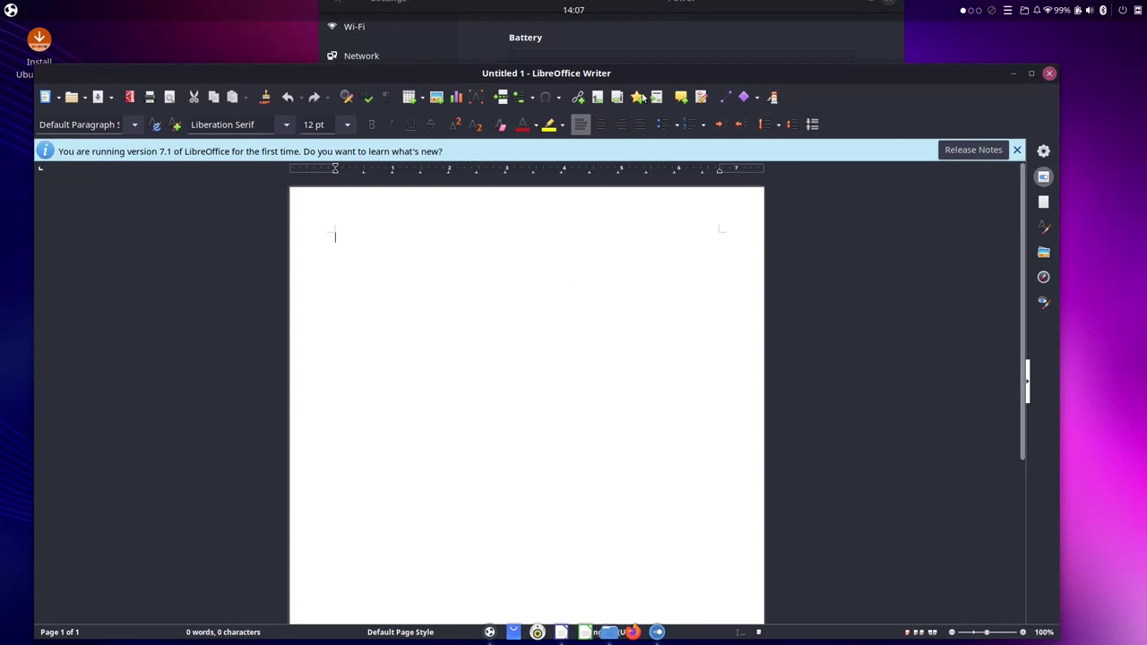
left_click(677, 120)
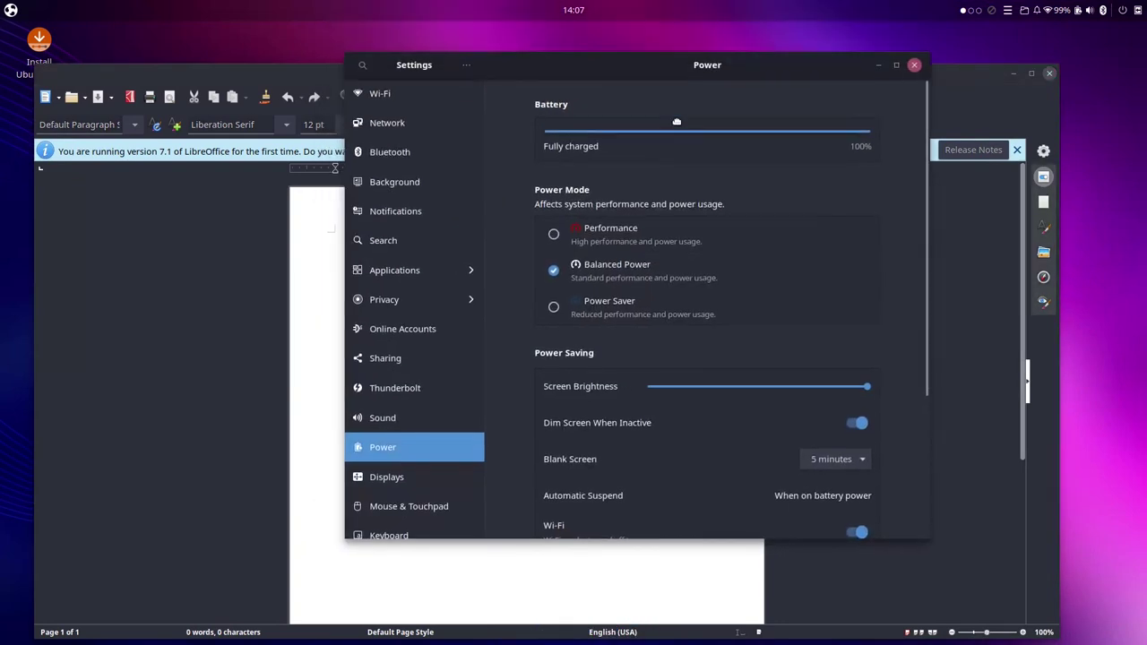
key("alt+Tab")
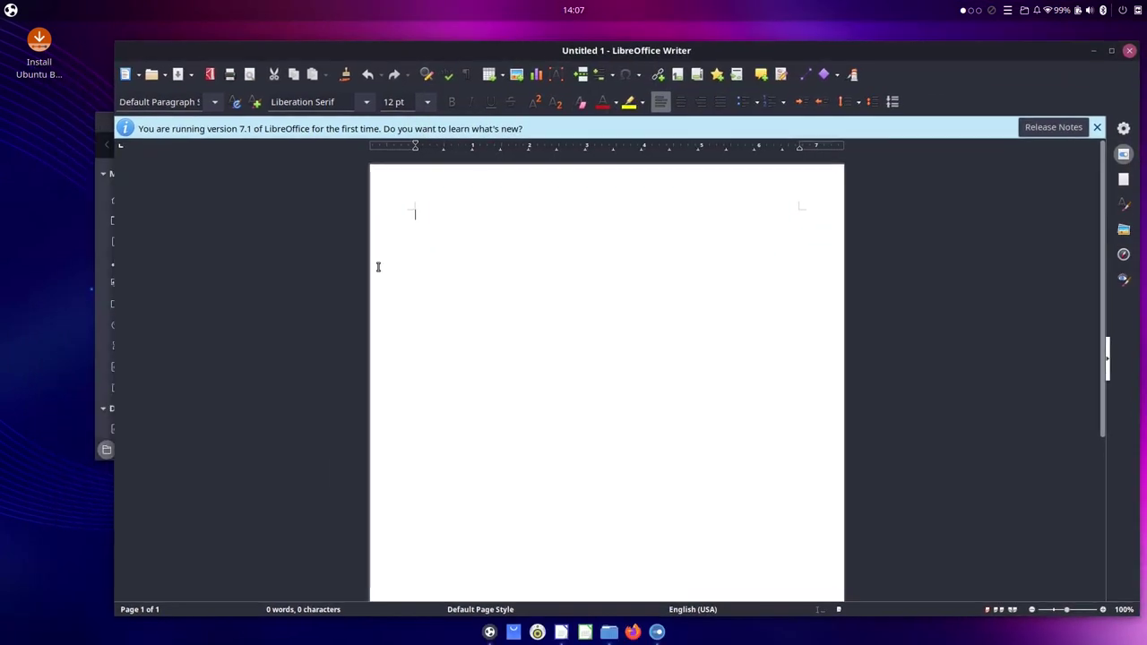
key("alt+Tab")
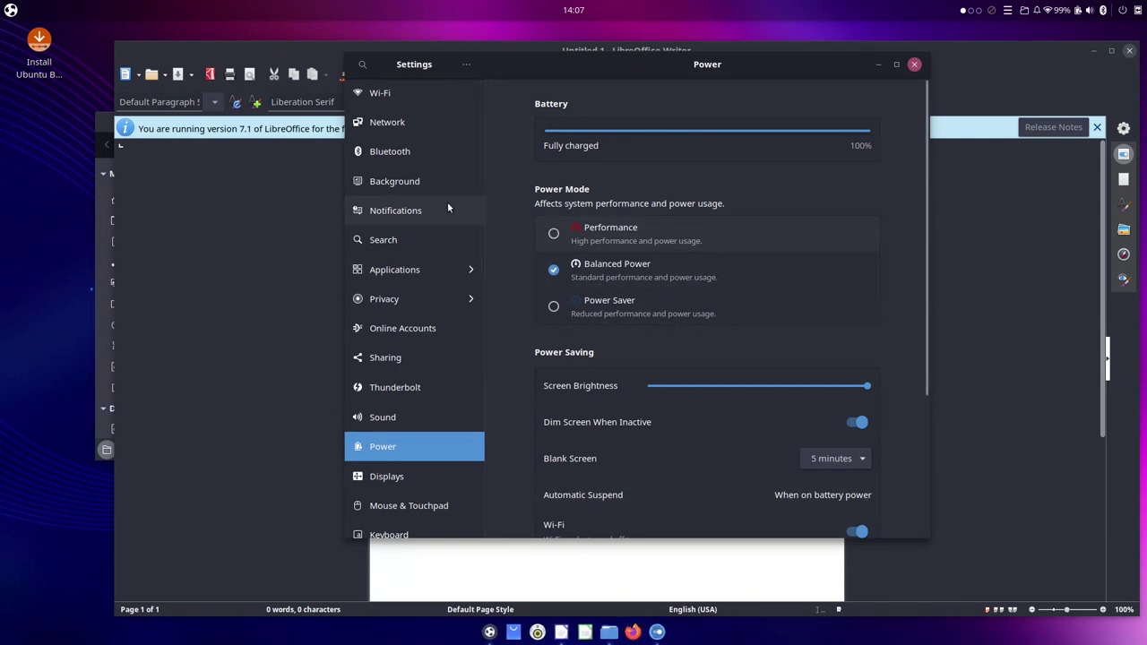
Set the Power mode to Performance, then bring the Writer document to the front.
scroll(418, 211, "down", 5)
scroll(418, 211, "up", 5)
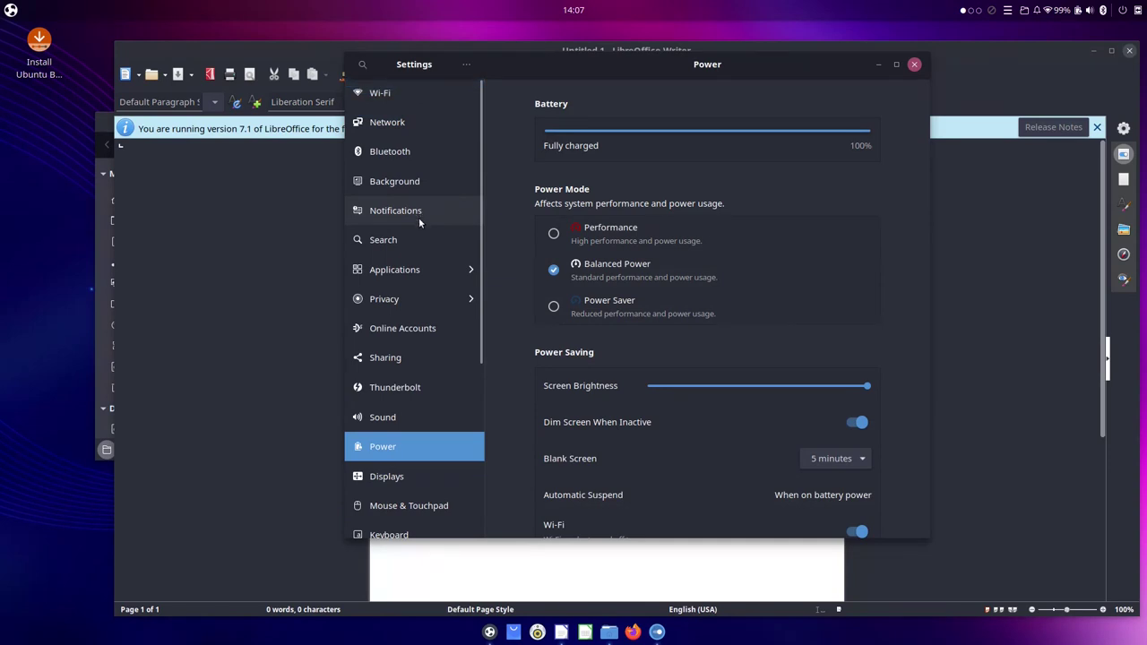
left_click(599, 233)
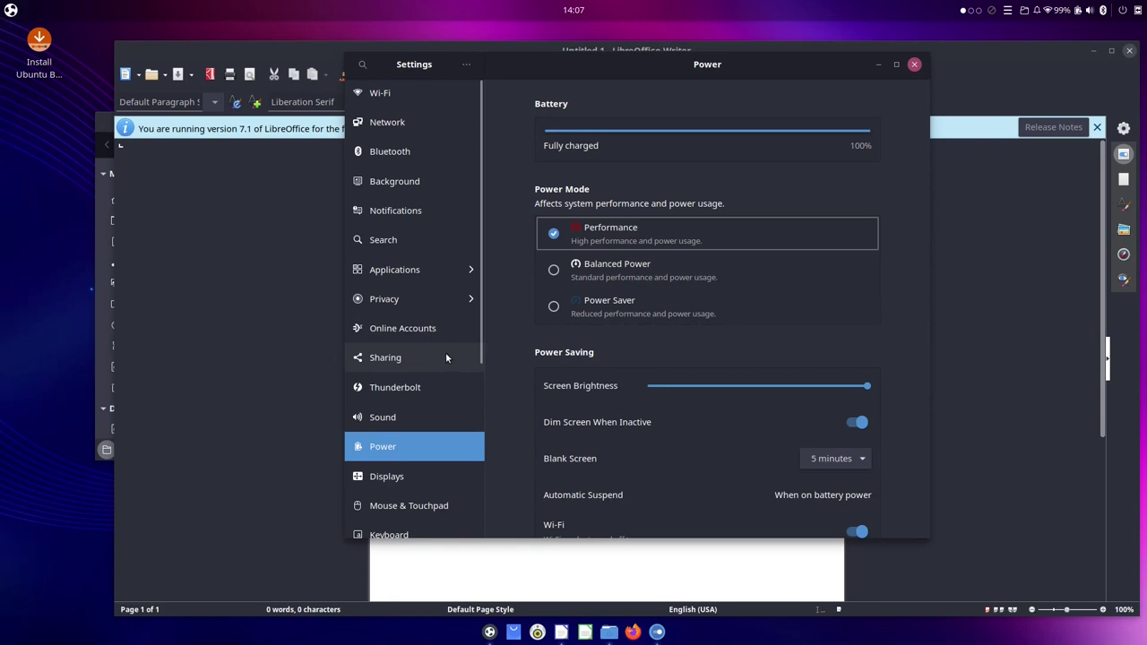
scroll(446, 356, "down", 5)
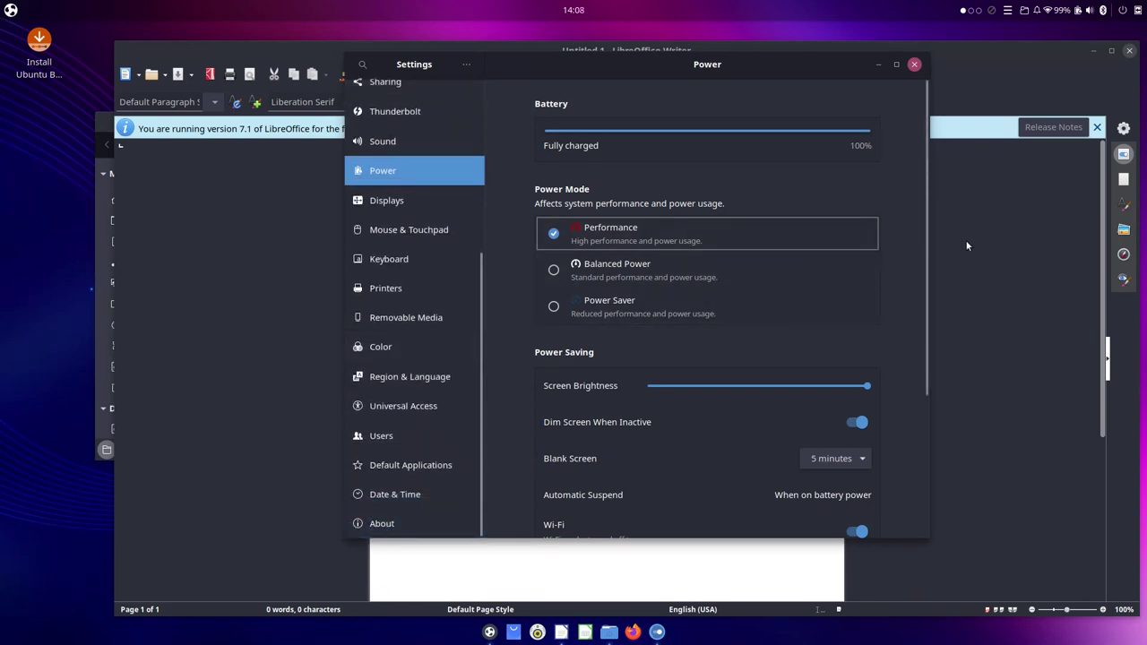
left_click(1008, 179)
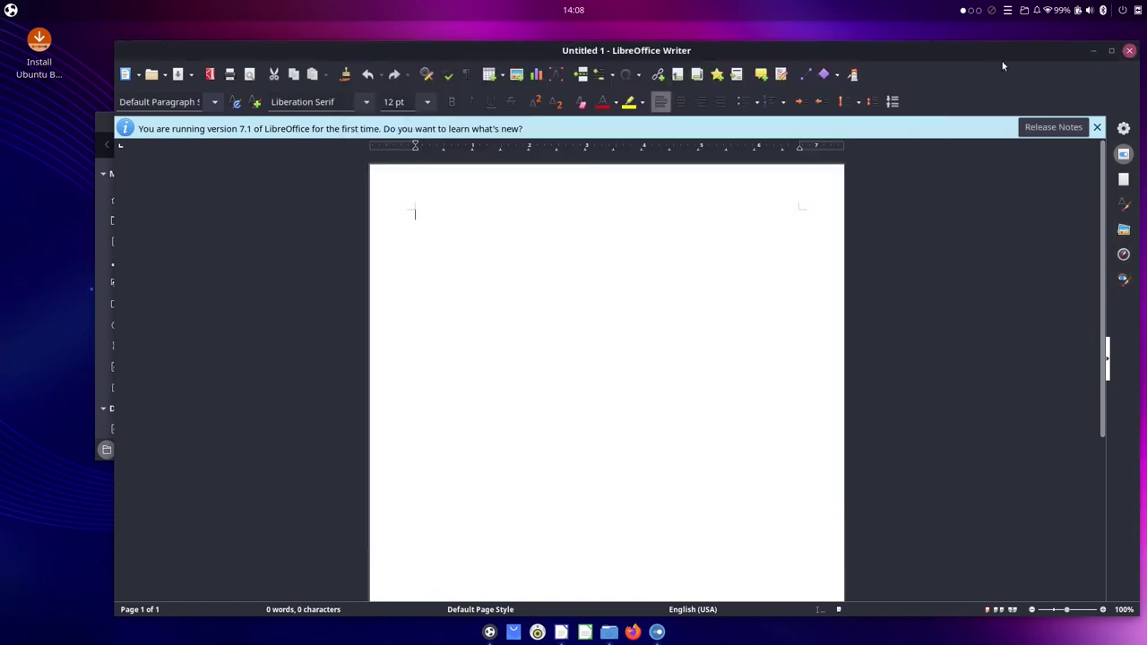
Search Settings for 'virtual' and then 'deskt', then clear the search.
key("alt+Tab")
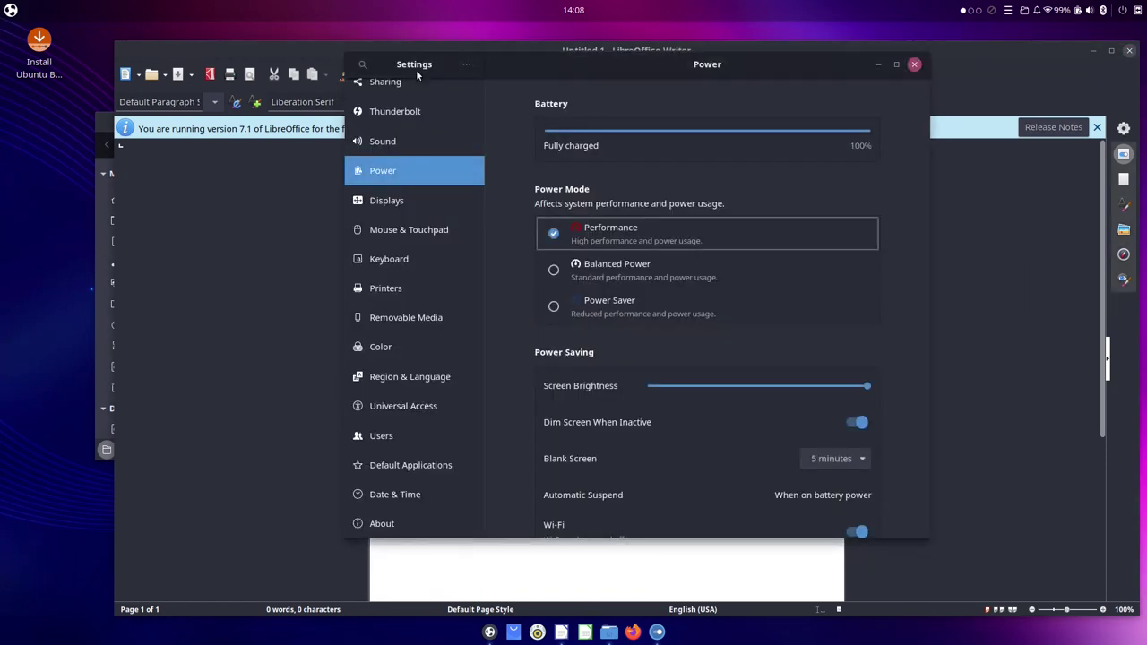
left_click(362, 64)
type("vihtual")
key("ctrl+a")
type("vi")
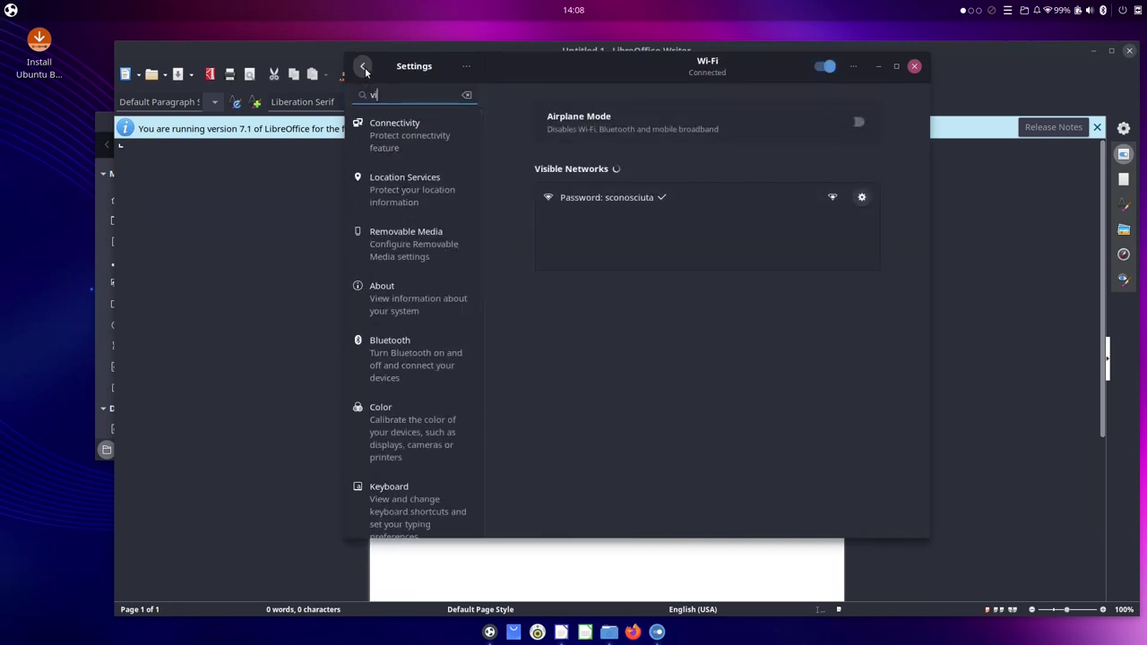
type("rtual")
key("ctrl+a")
type("deskt")
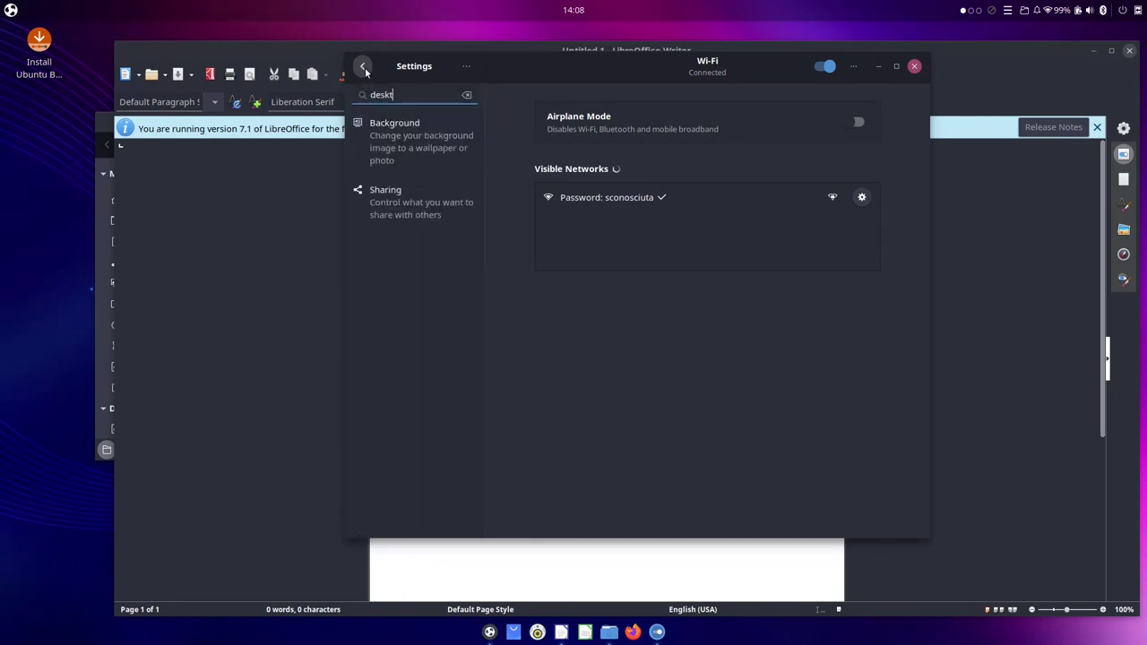
left_click(364, 68)
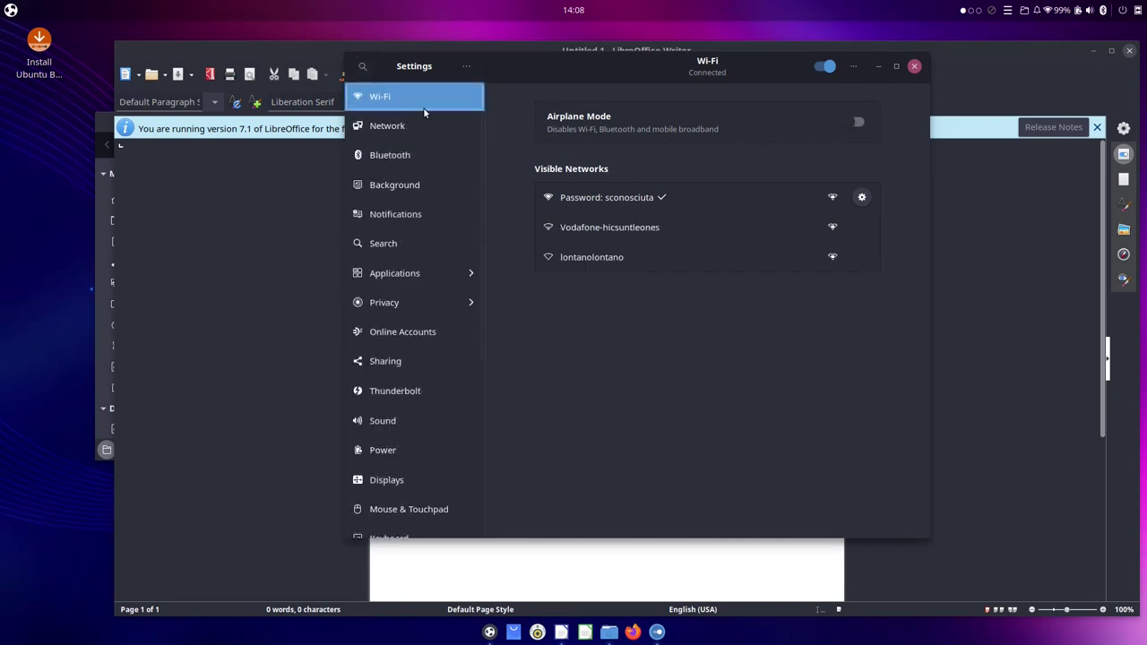
Close the Settings window and the blank Writer document.
scroll(437, 184, "down", 6)
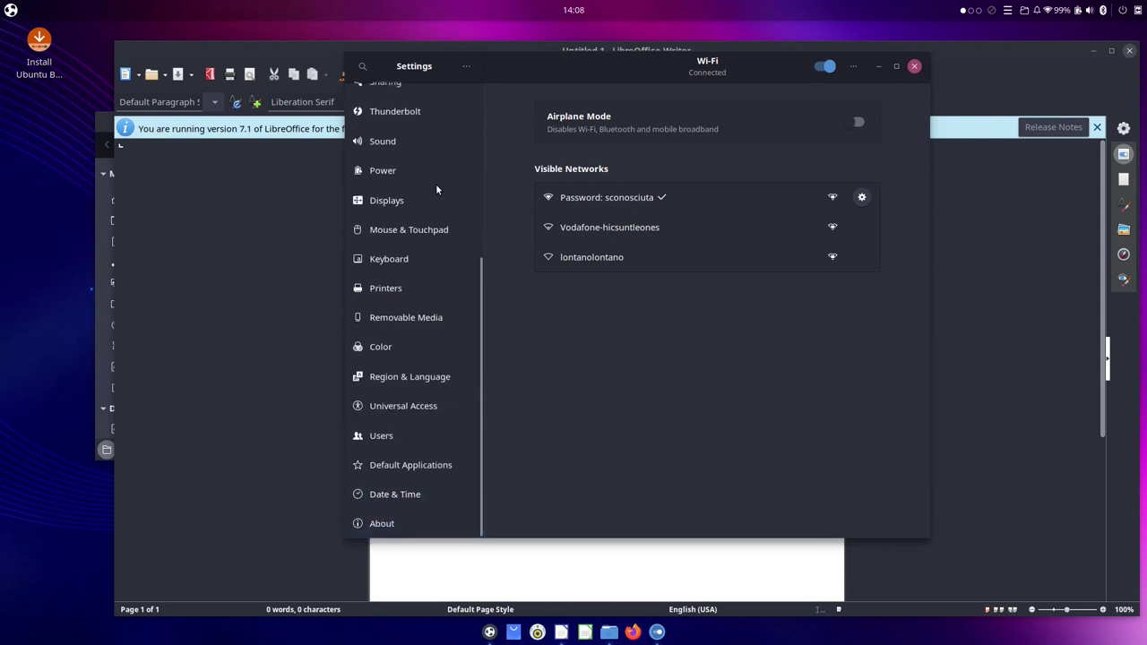
left_click(914, 66)
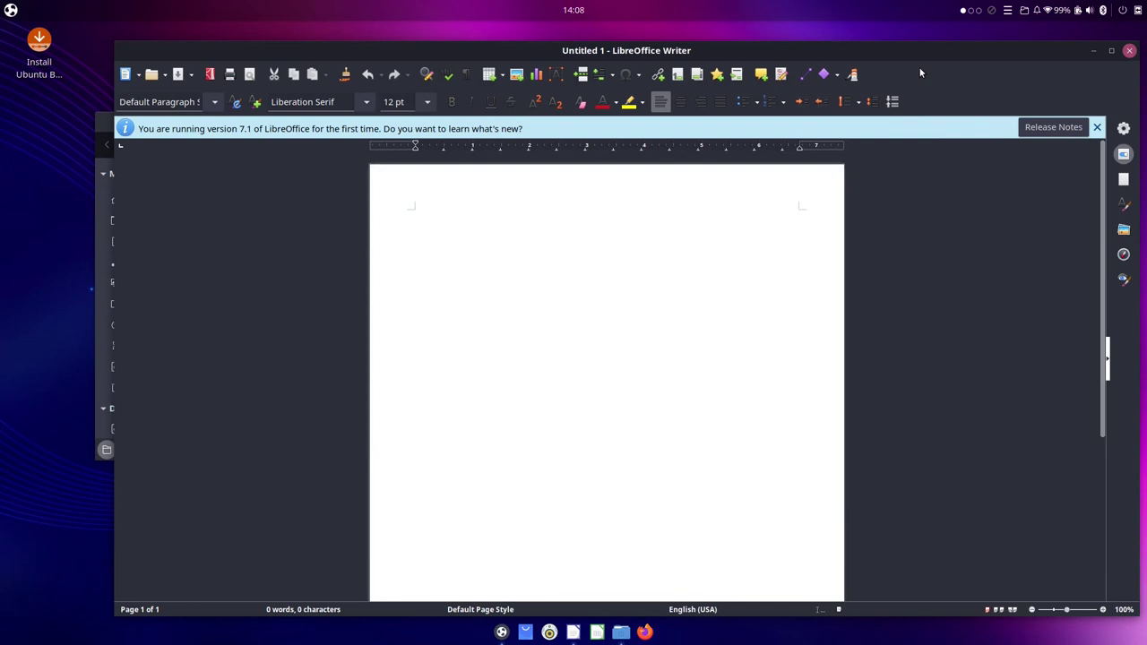
left_click(1130, 51)
Close Budgie Welcome and the Home window, then page through the app menu.
left_click(862, 180)
left_click(565, 124)
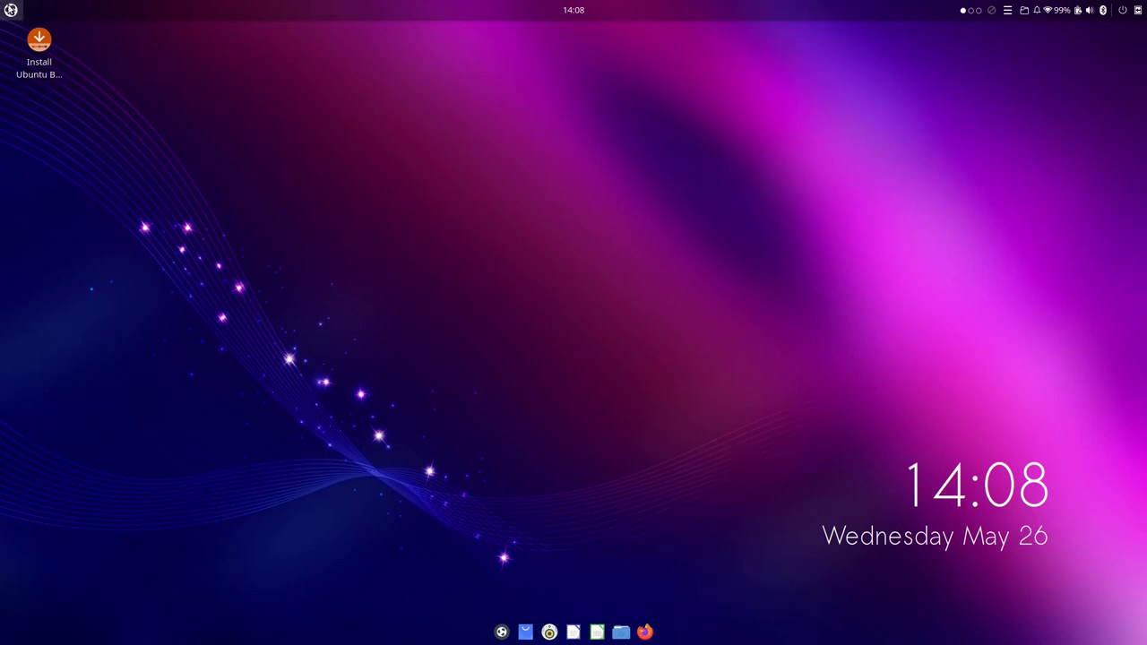
left_click(10, 11)
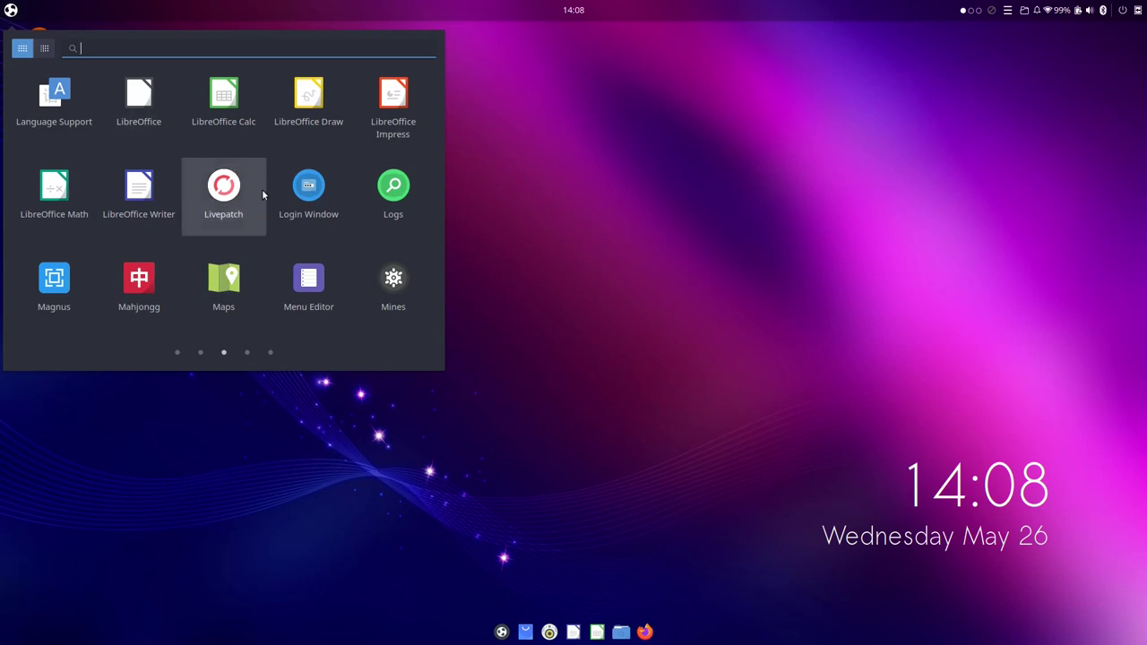
scroll(338, 220, "right", 2)
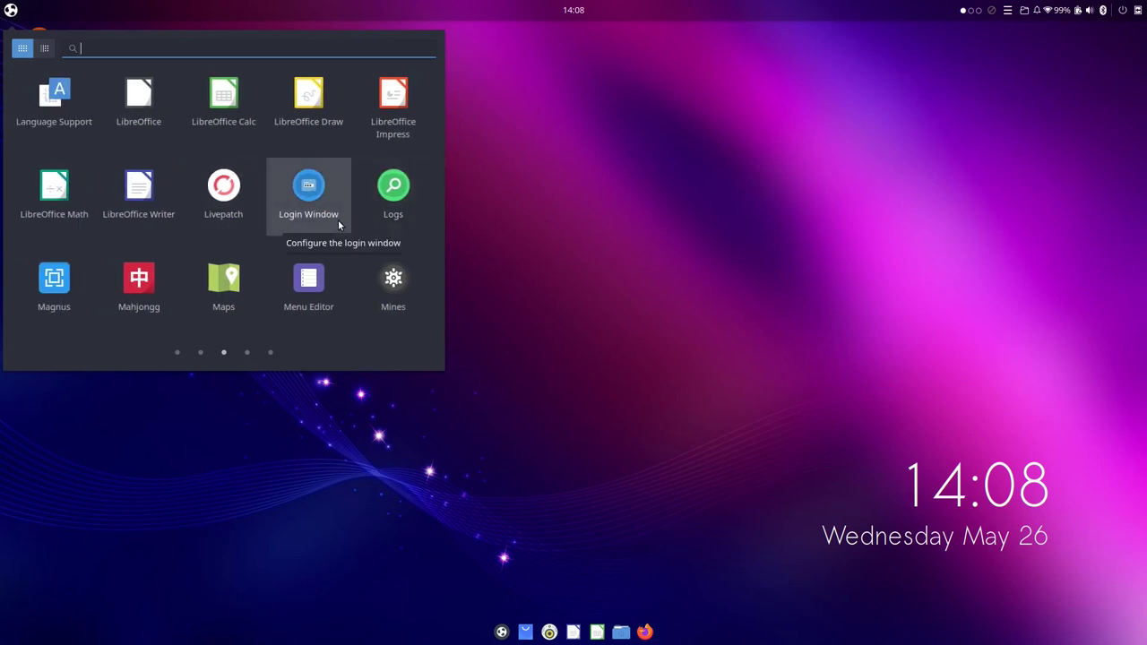
scroll(328, 213, "down", 1)
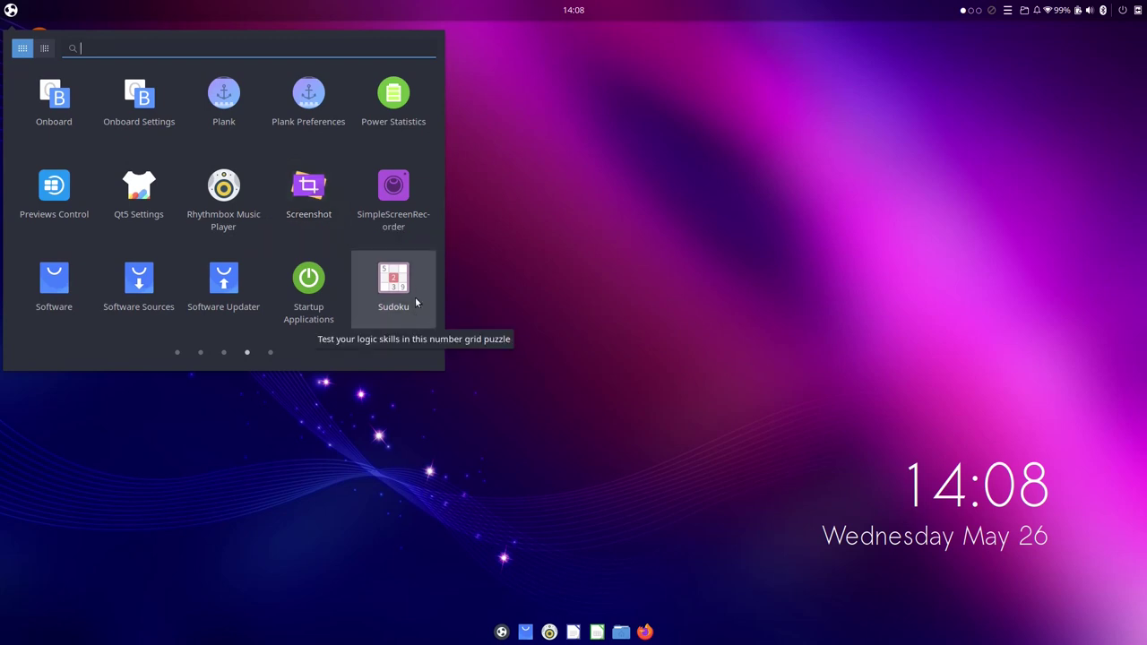
scroll(408, 268, "down", 1)
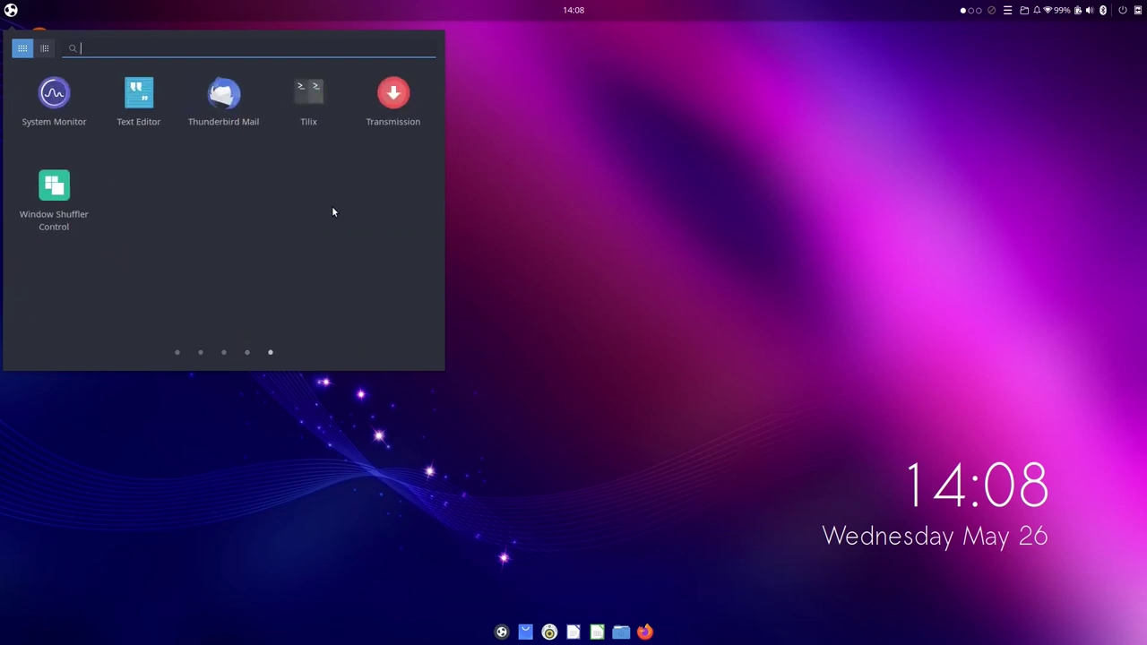
Launch Text Editor, move its window toward the centre, then close it.
left_click(138, 99)
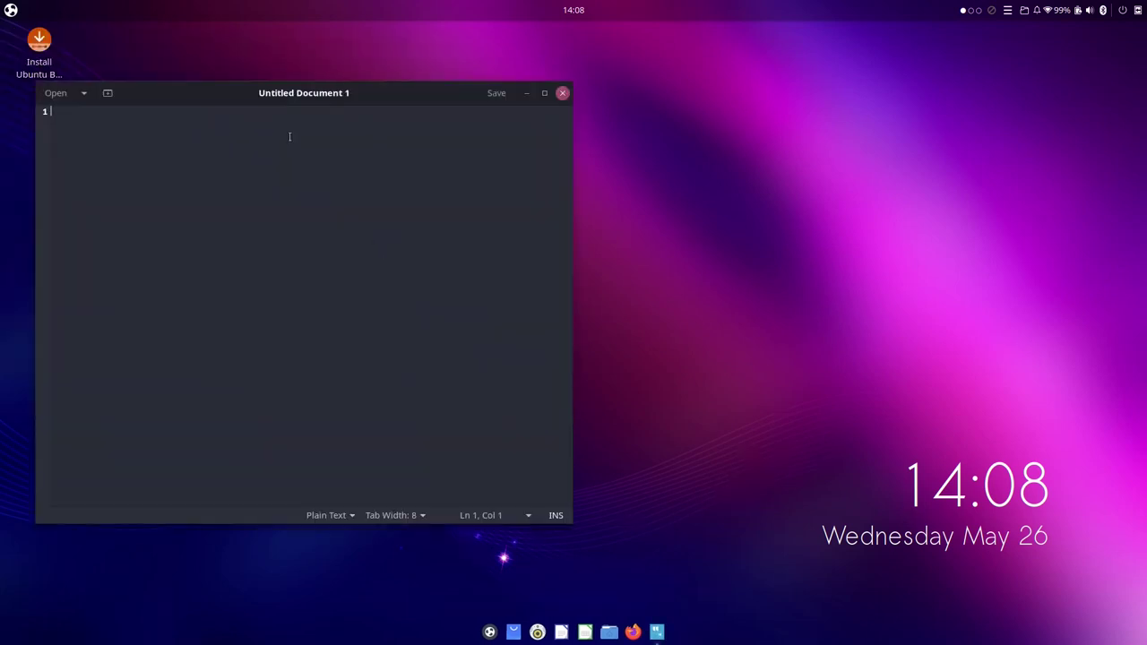
left_click_drag(279, 105, 470, 109)
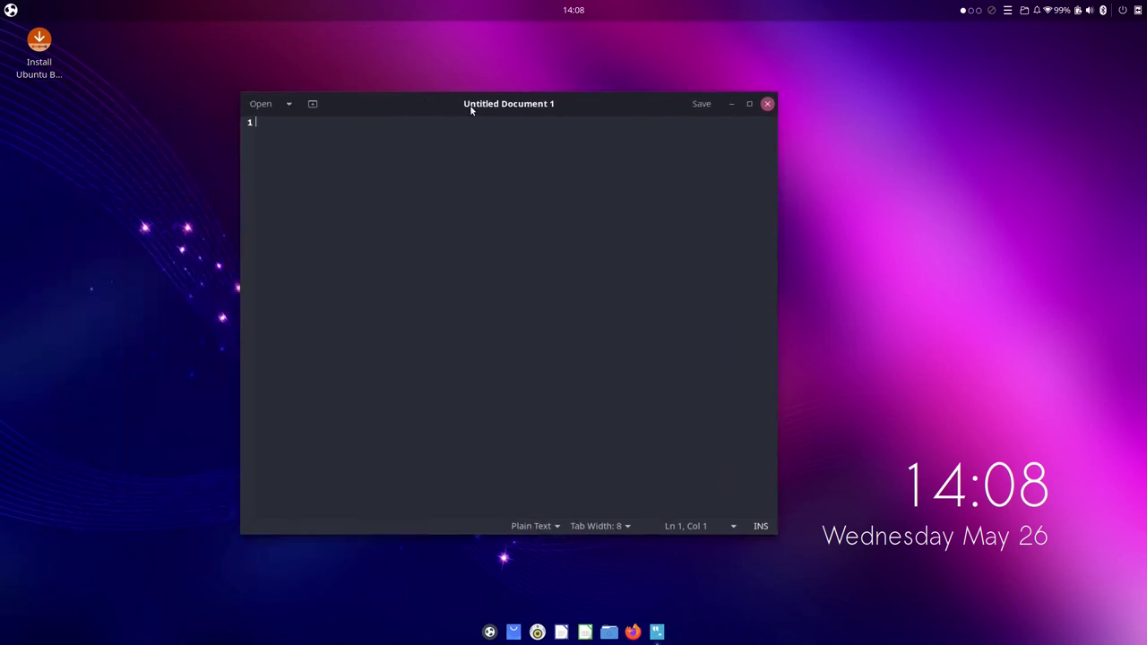
left_click(767, 103)
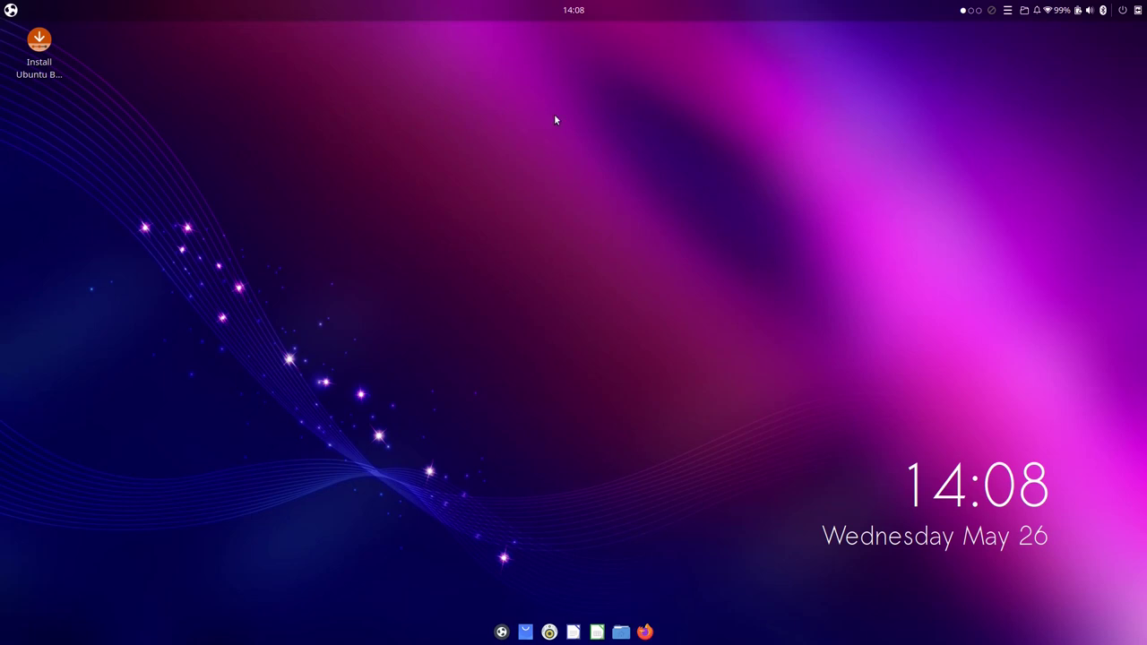
right_click(571, 10)
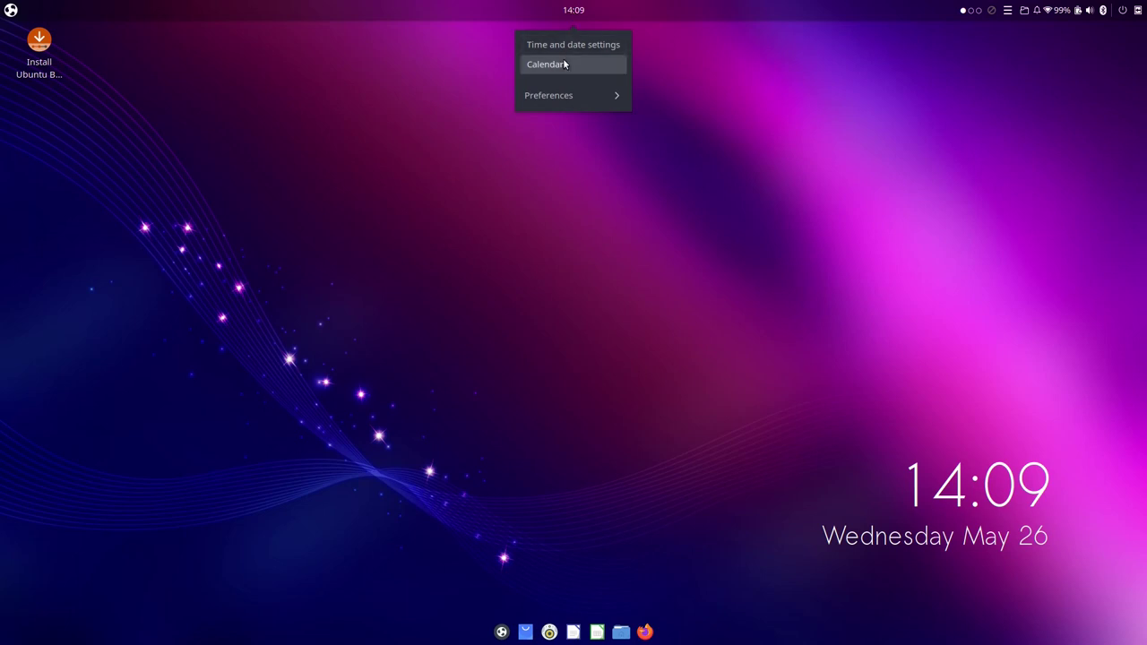
left_click(542, 63)
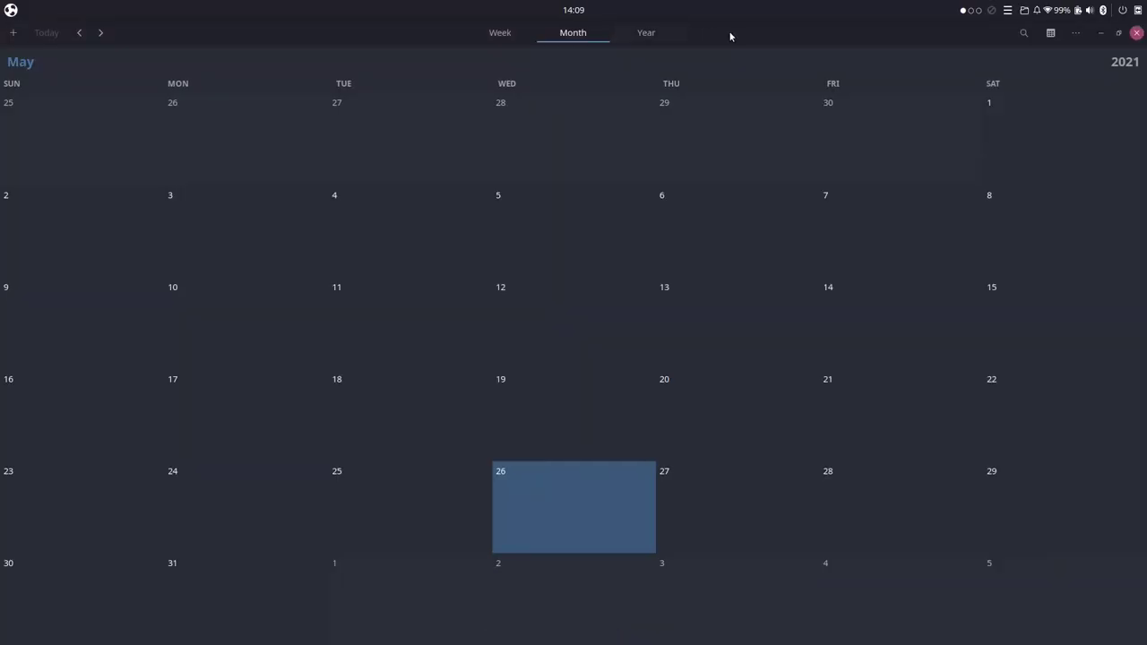
double_click(730, 35)
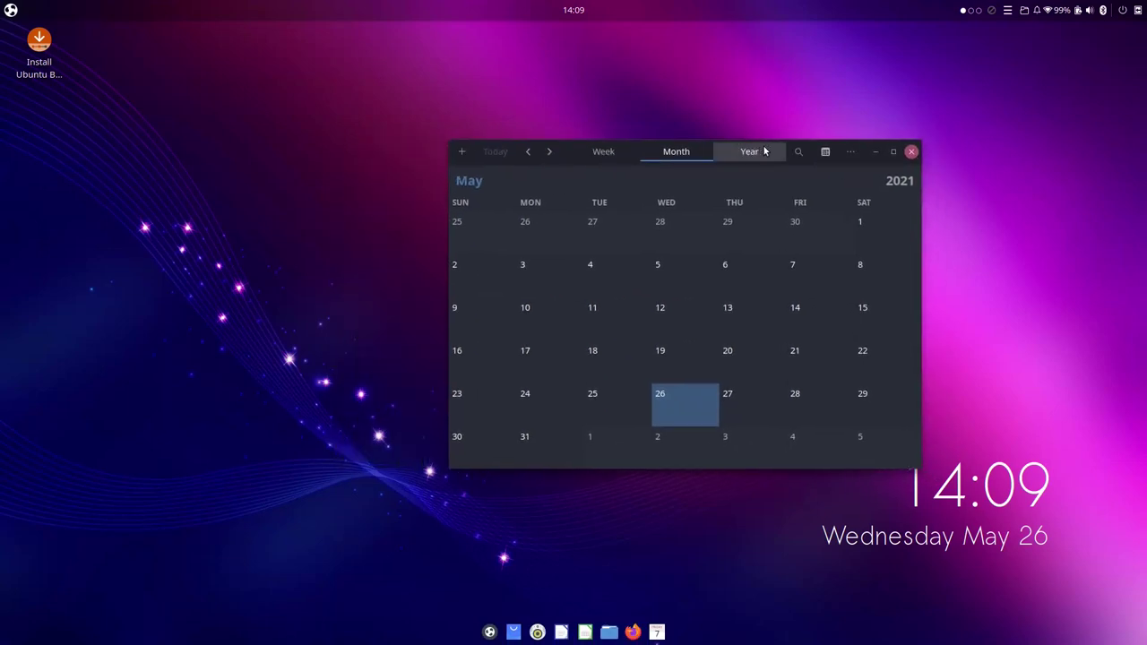
left_click_drag(566, 146, 507, 121)
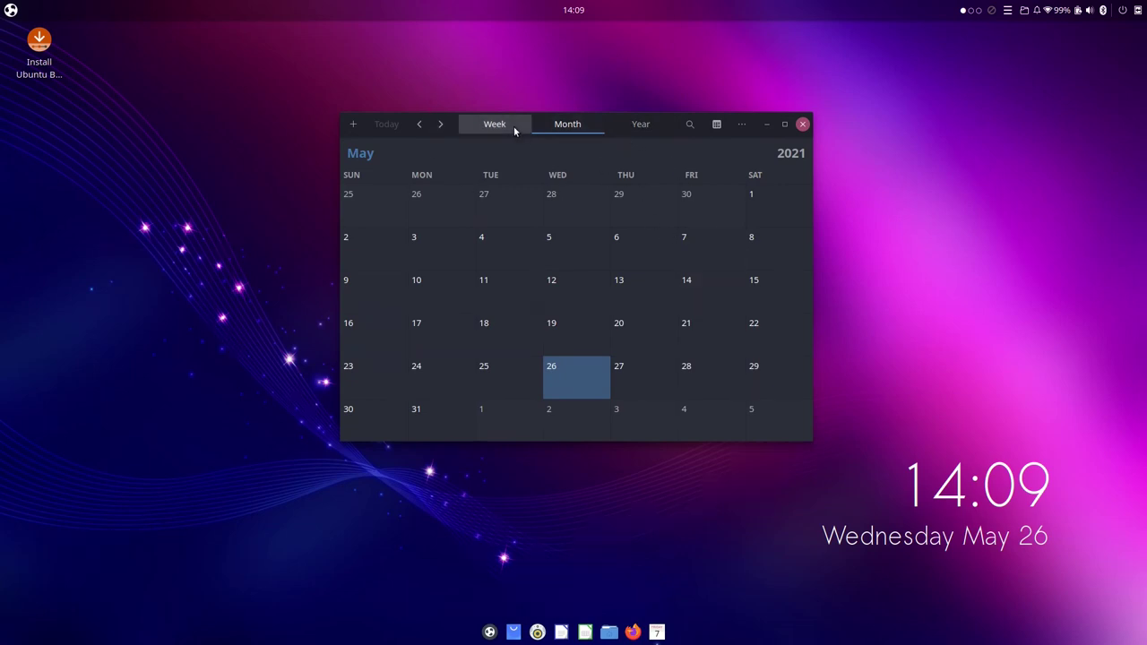
mouse_move(431, 128)
left_mouse_down()
mouse_move(541, 190)
mouse_move(437, 135)
left_mouse_up()
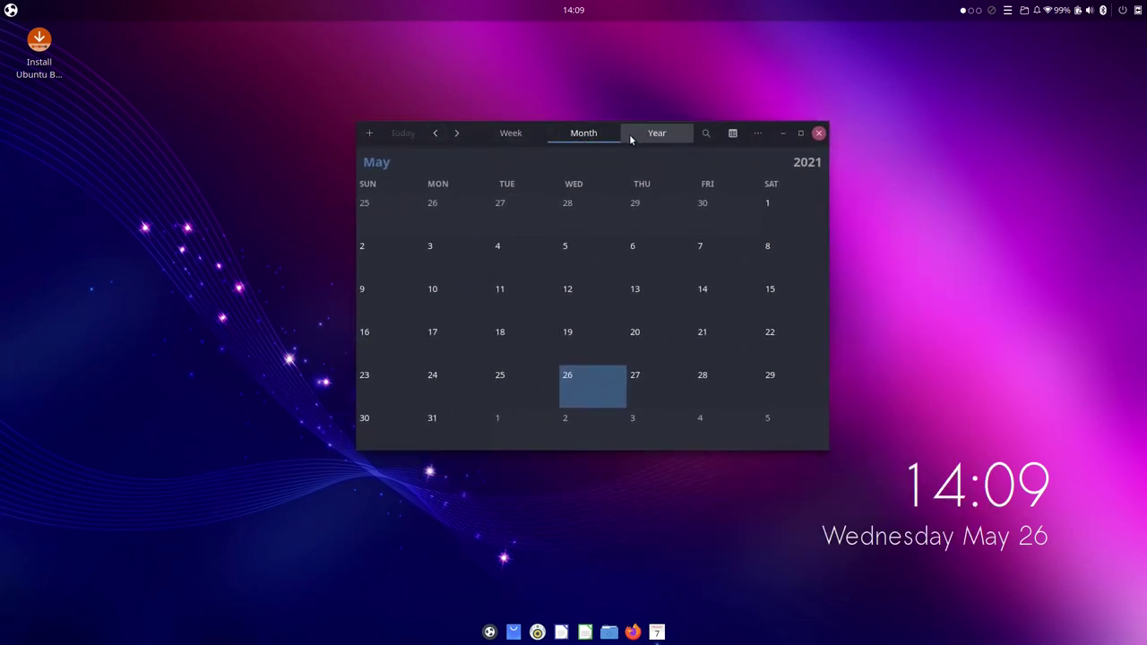
left_click_drag(629, 133, 592, 137)
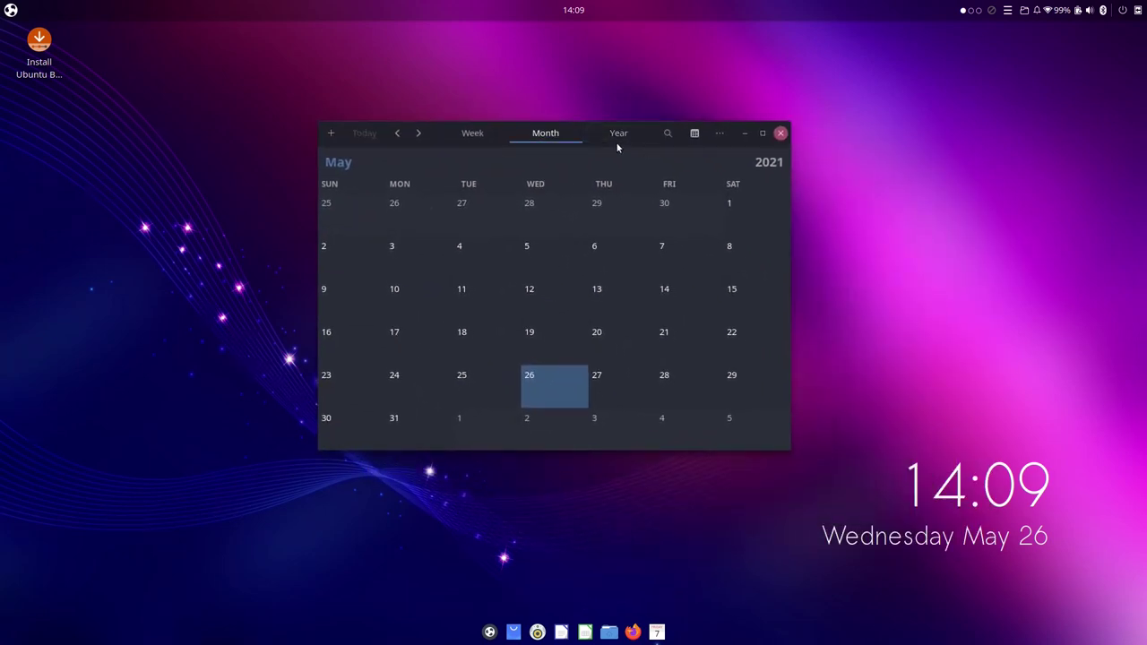
left_click(781, 133)
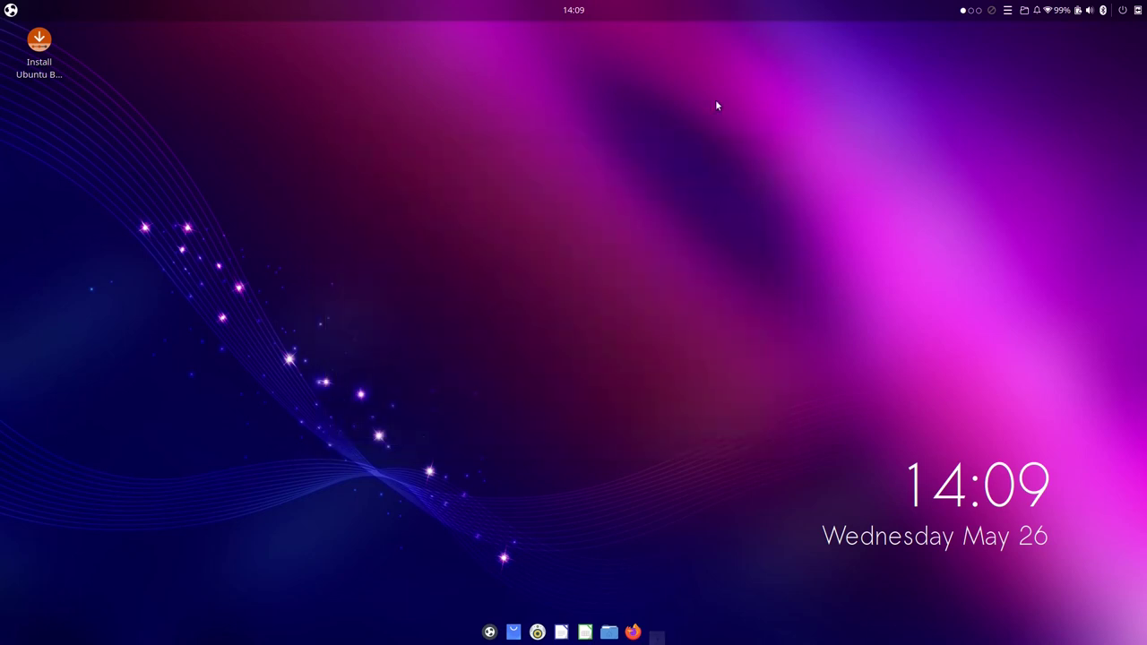
Browse back and forth between the panel clock's options and display preferences.
left_click(581, 11)
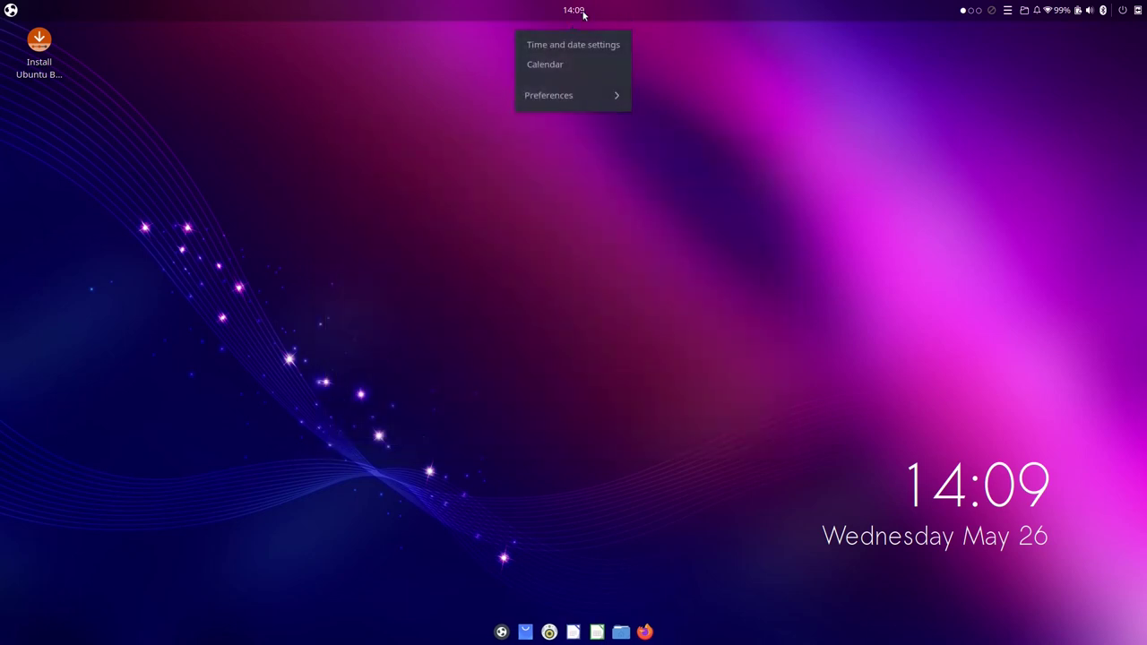
left_click(580, 97)
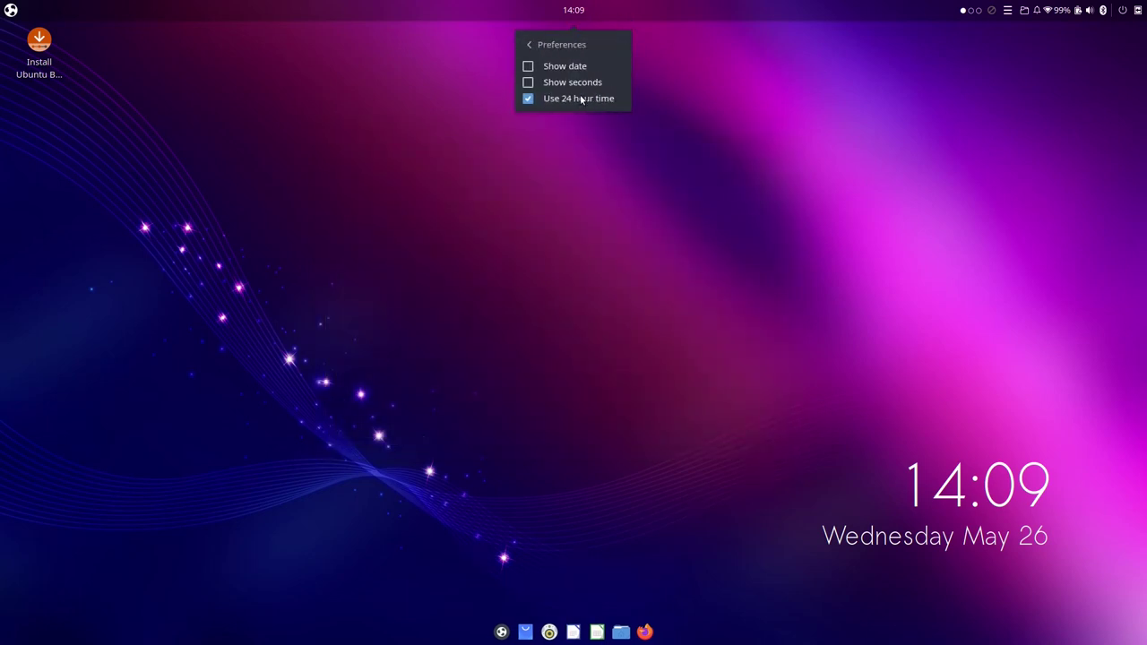
left_click(576, 45)
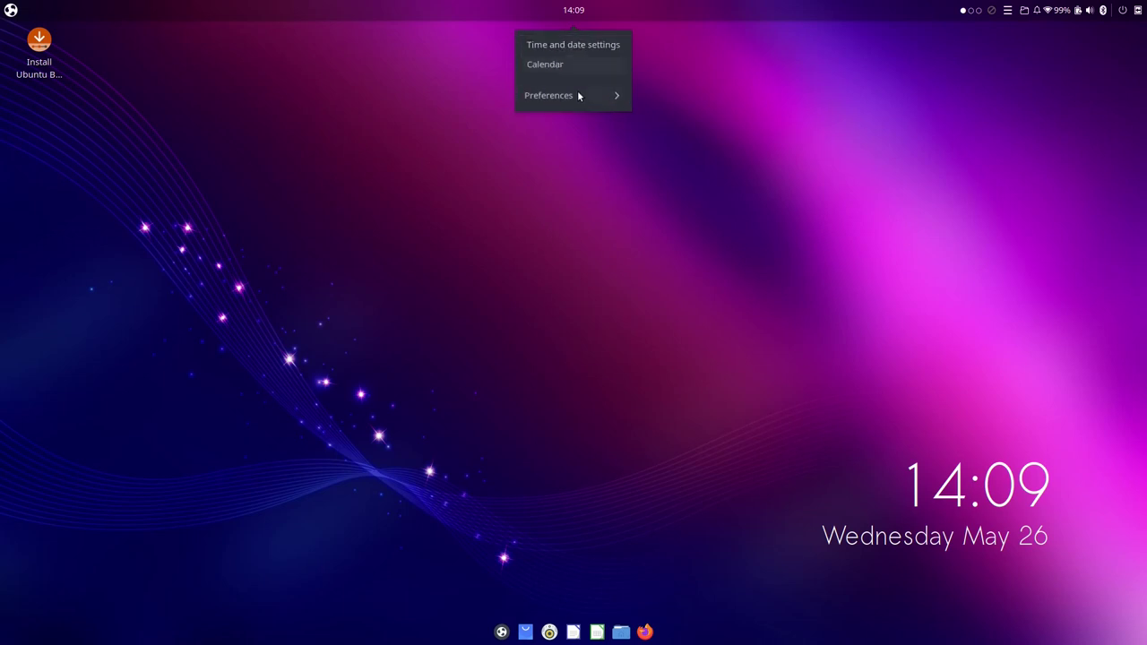
left_click(583, 96)
left_click(562, 49)
left_click(563, 96)
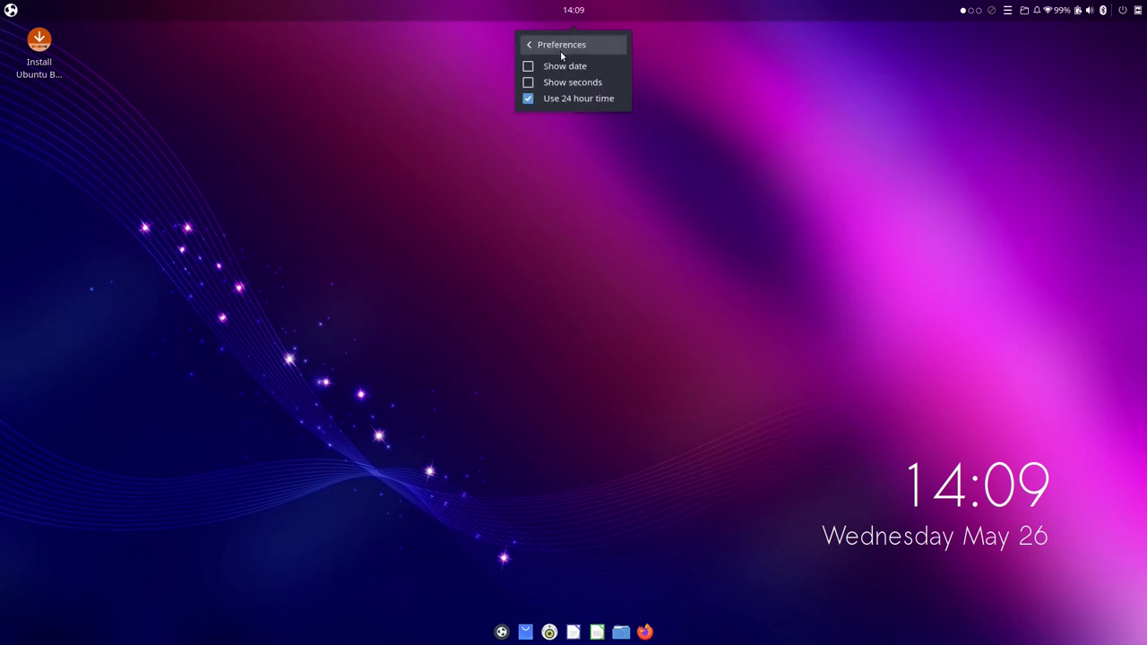
left_click(574, 16)
left_click(574, 15)
left_click(594, 99)
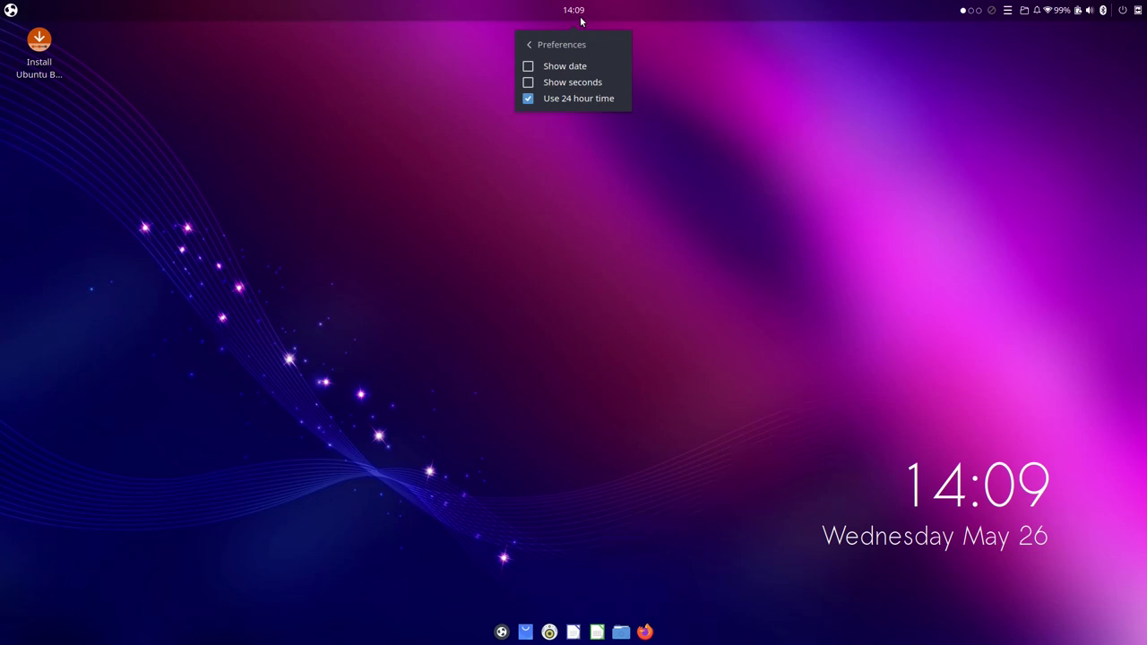
left_click(1068, 10)
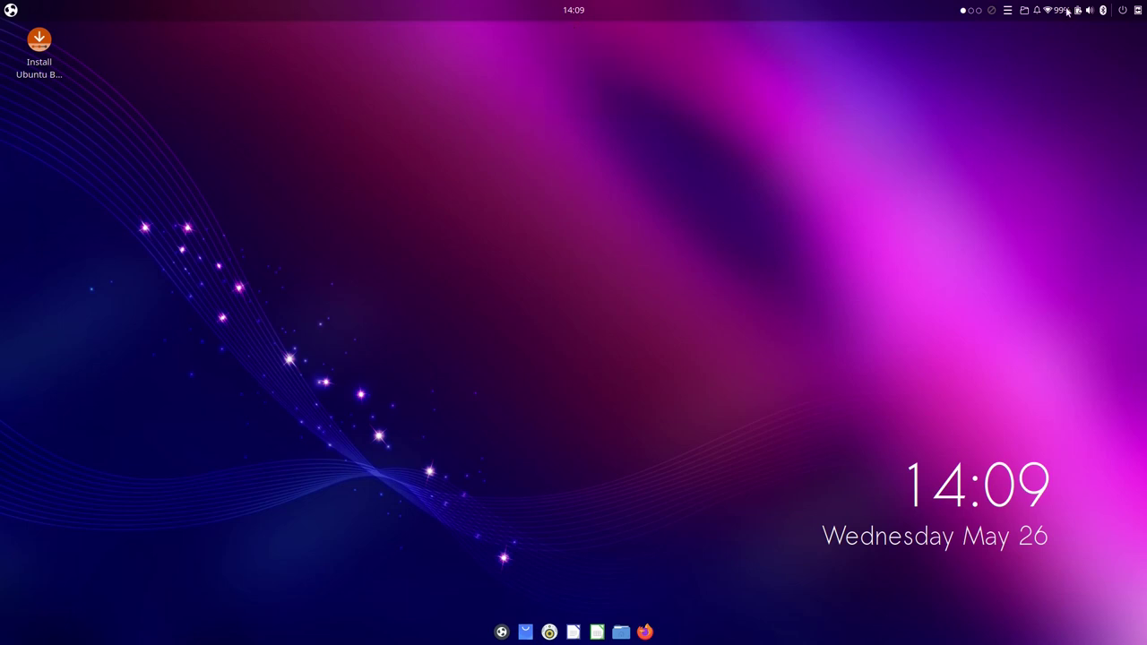
Hide and then restore the battery percentage on the panel.
left_click(1059, 15)
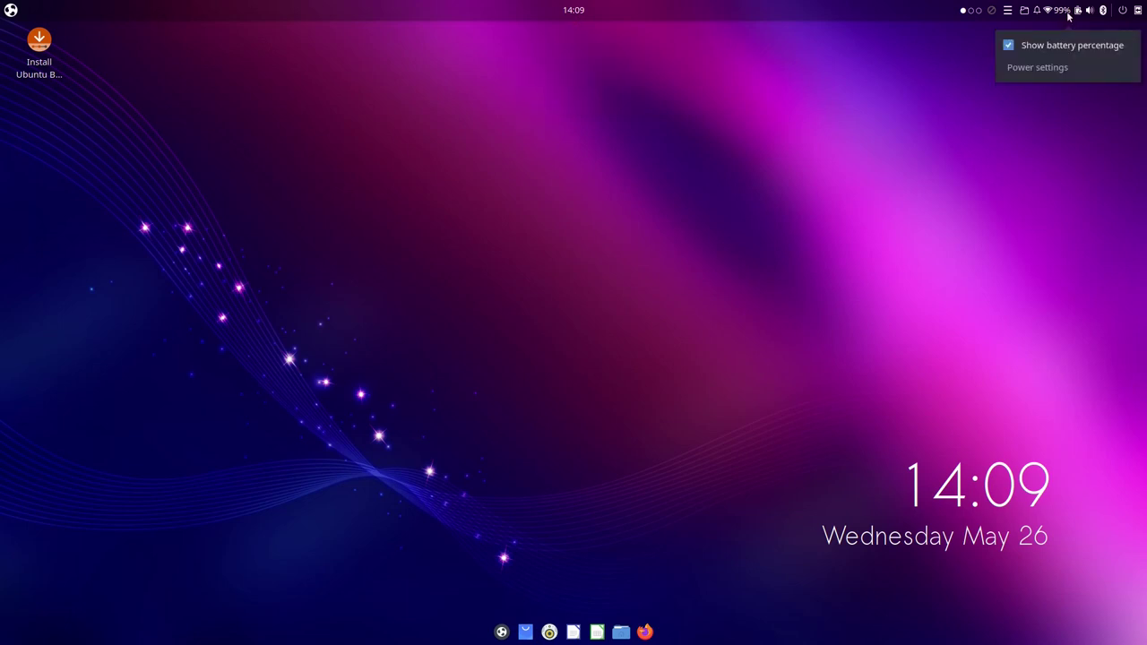
left_click(1125, 45)
left_click(1125, 45)
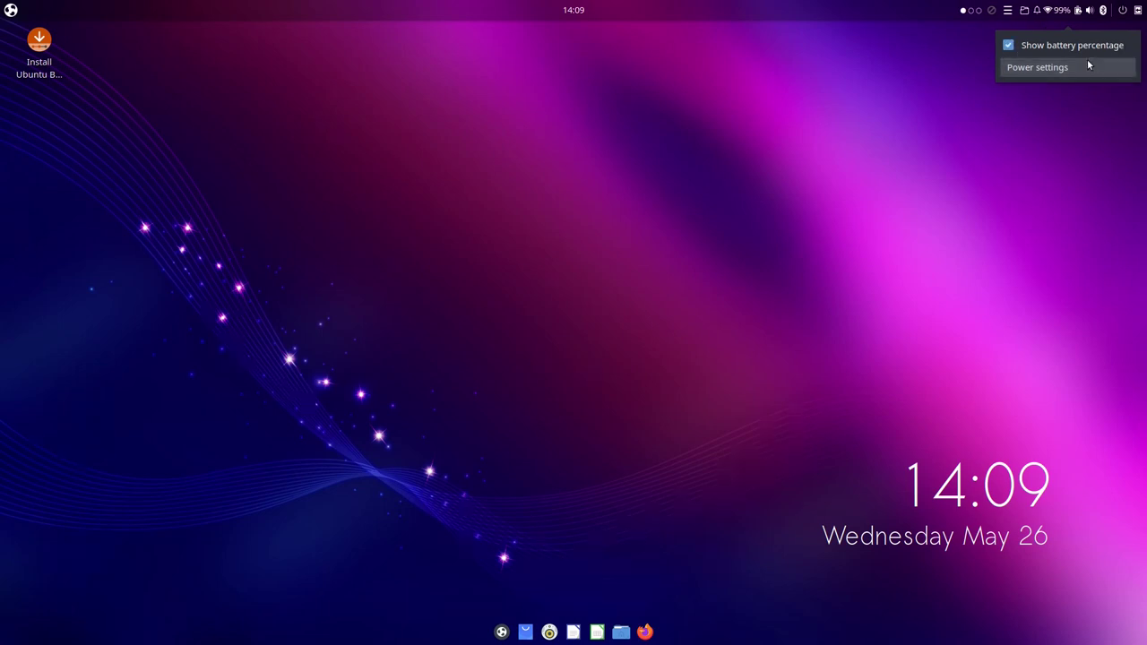
left_click(1116, 128)
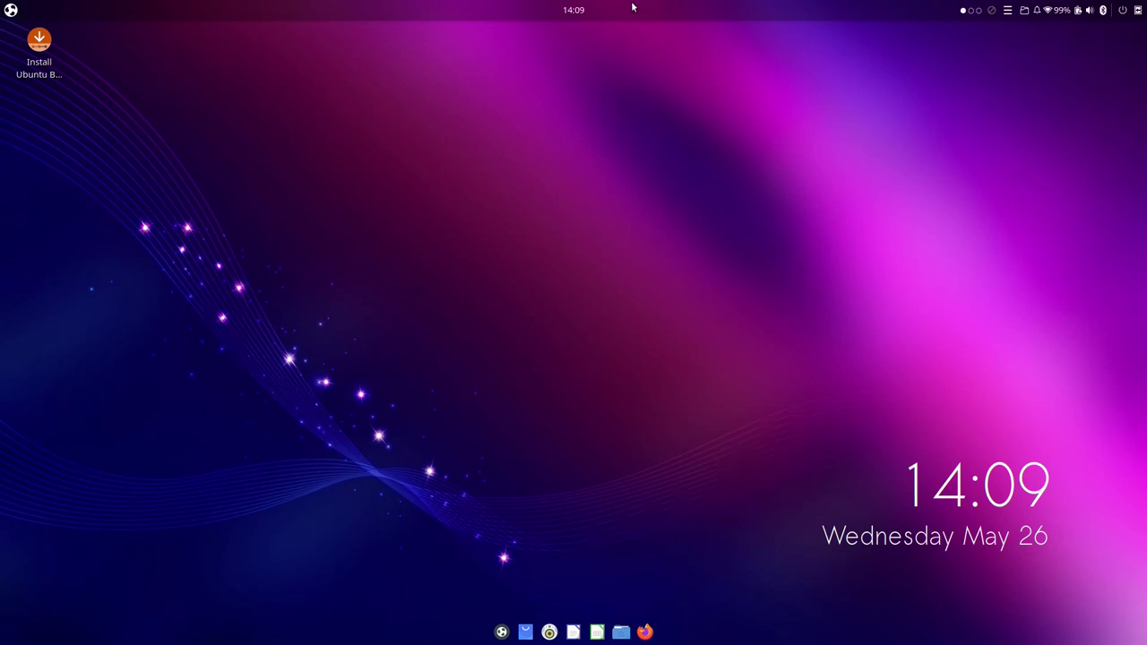
Turn on Show date and Show seconds in the clock preferences.
left_click(585, 14)
left_click(584, 96)
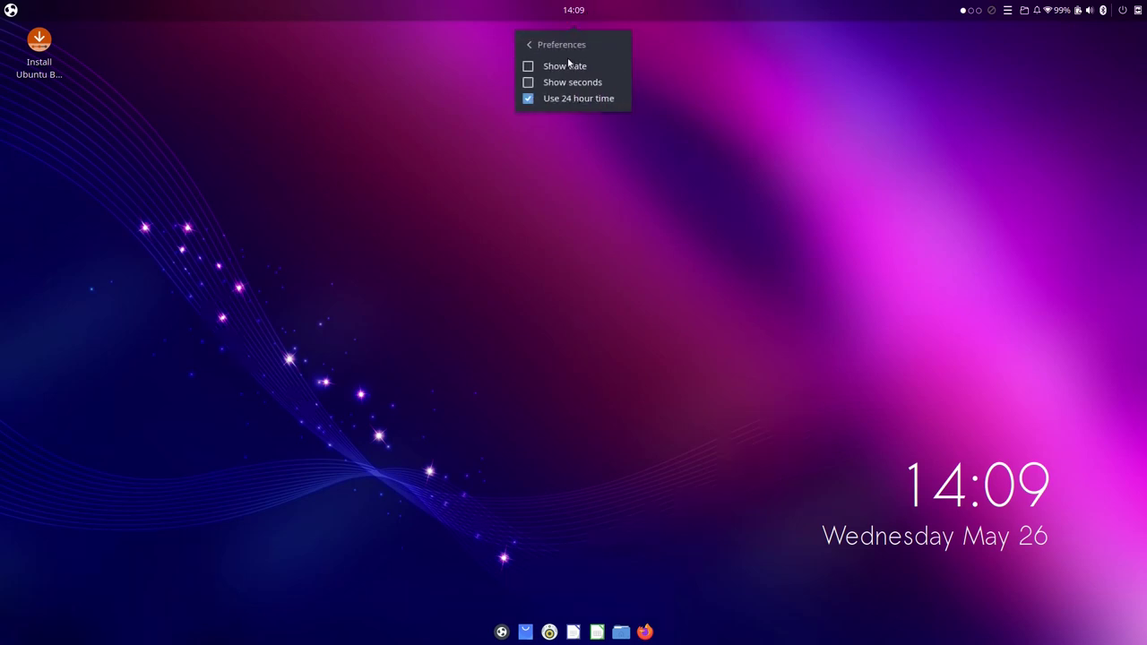
left_click(565, 71)
left_click(562, 82)
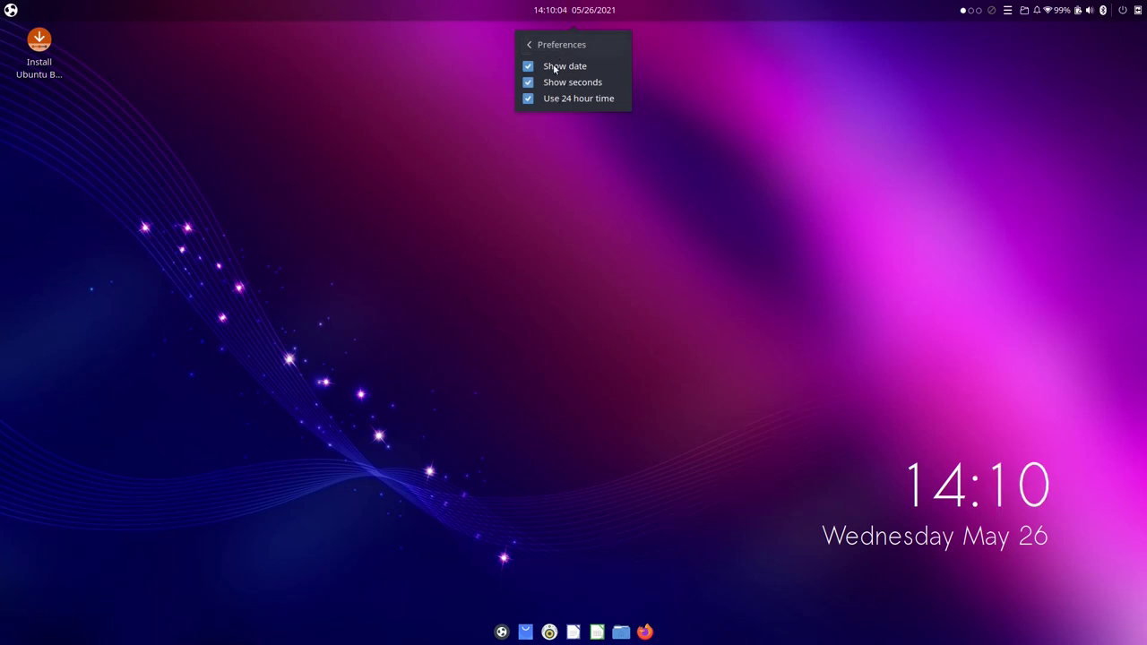
left_click(588, 13)
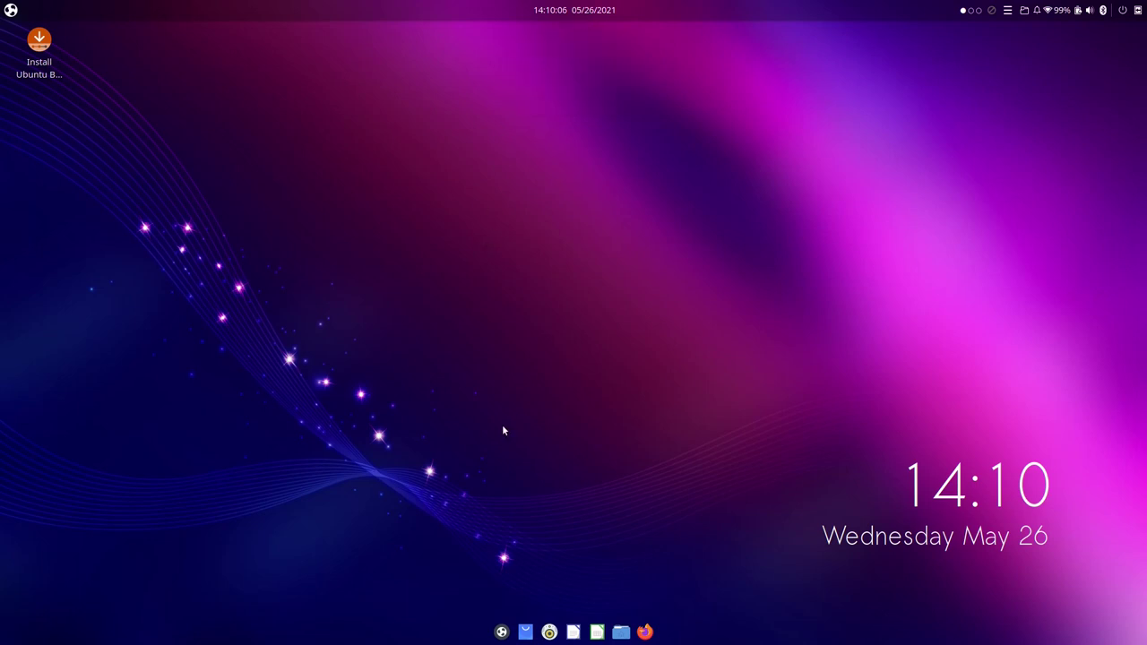
left_click(11, 10)
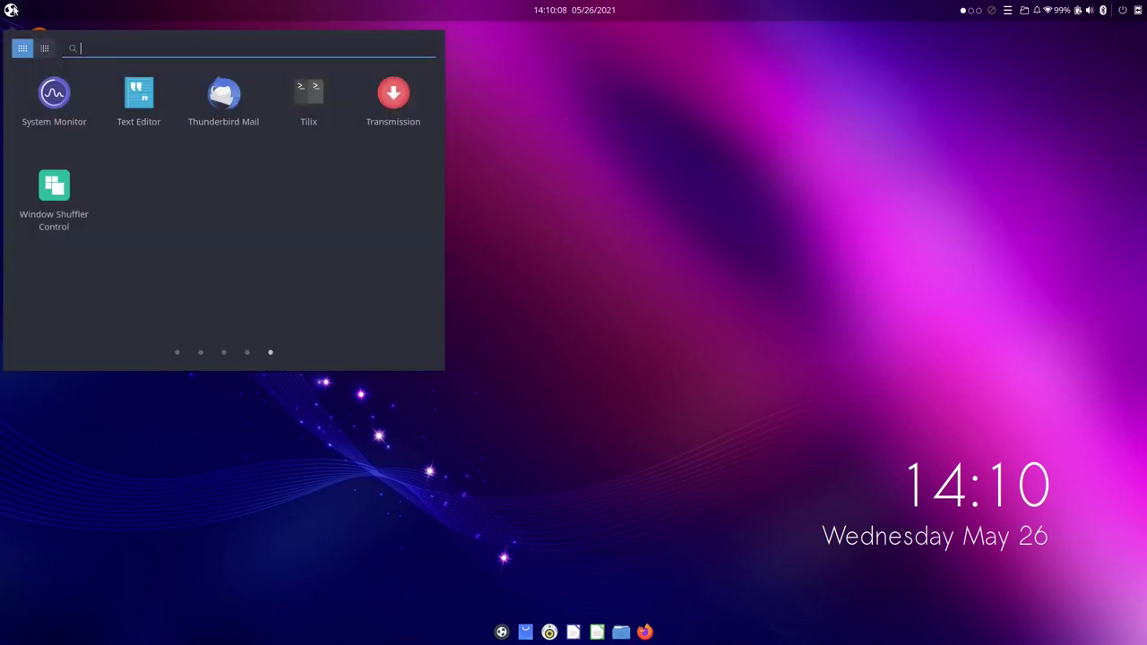
Launch System Monitor from the launcher's icon grid and show its Resources graphs.
left_click(44, 48)
left_click(22, 47)
left_click(54, 94)
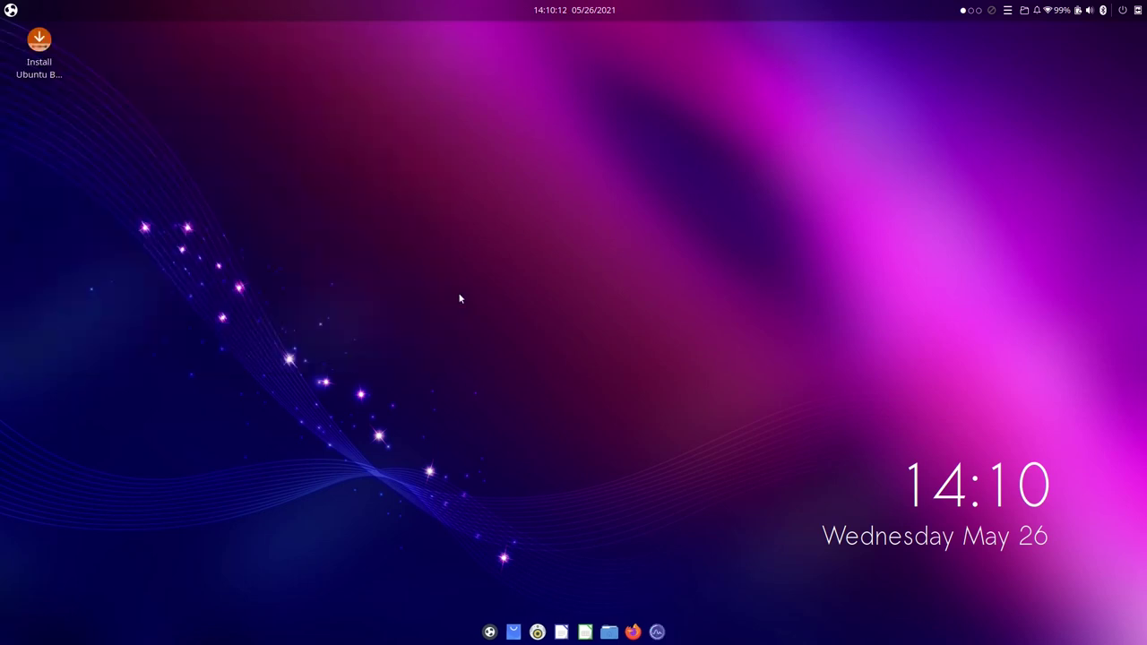
left_click(234, 47)
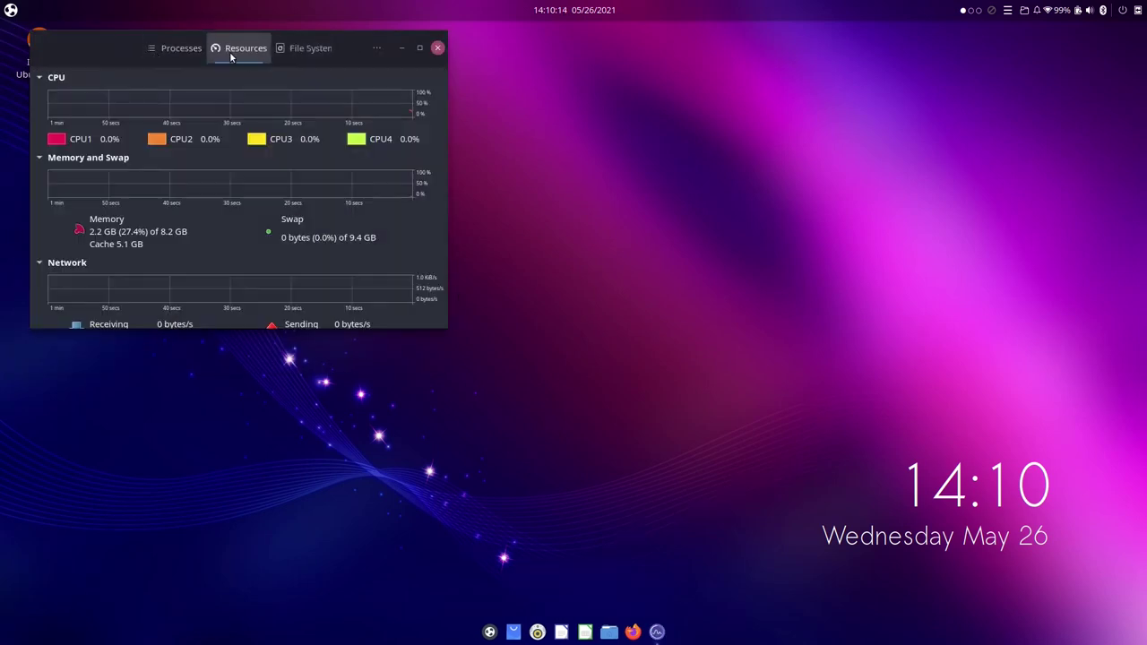
Move and enlarge the System Monitor window, then sort the Processes list by Memory.
left_click_drag(135, 46, 514, 117)
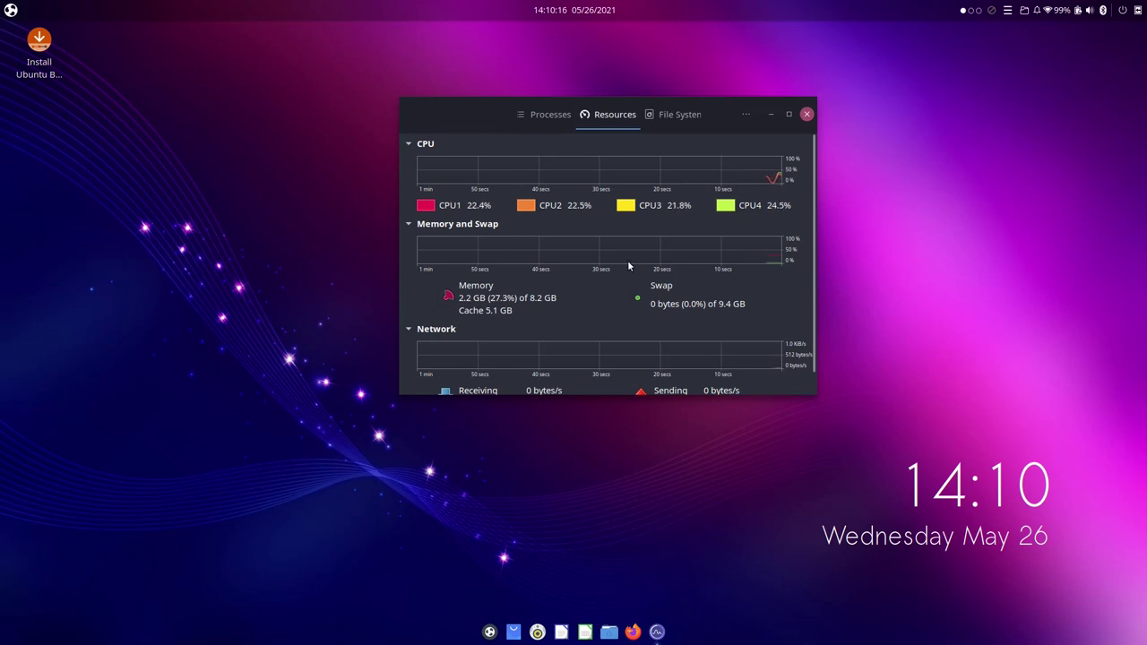
left_click_drag(824, 392, 970, 457)
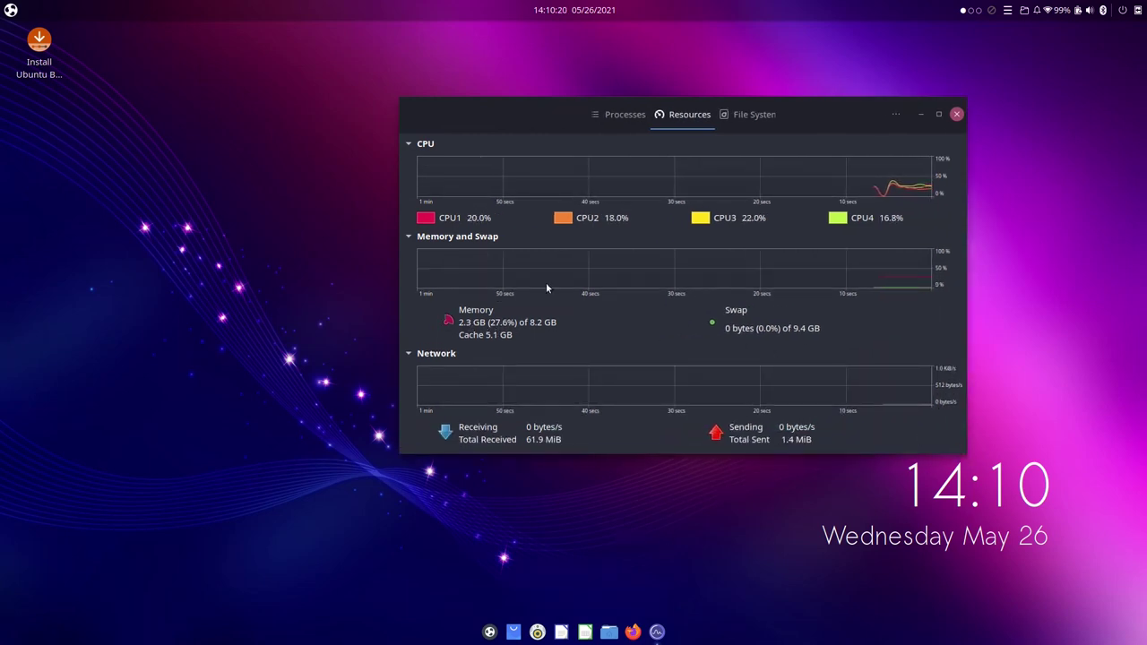
left_click(628, 123)
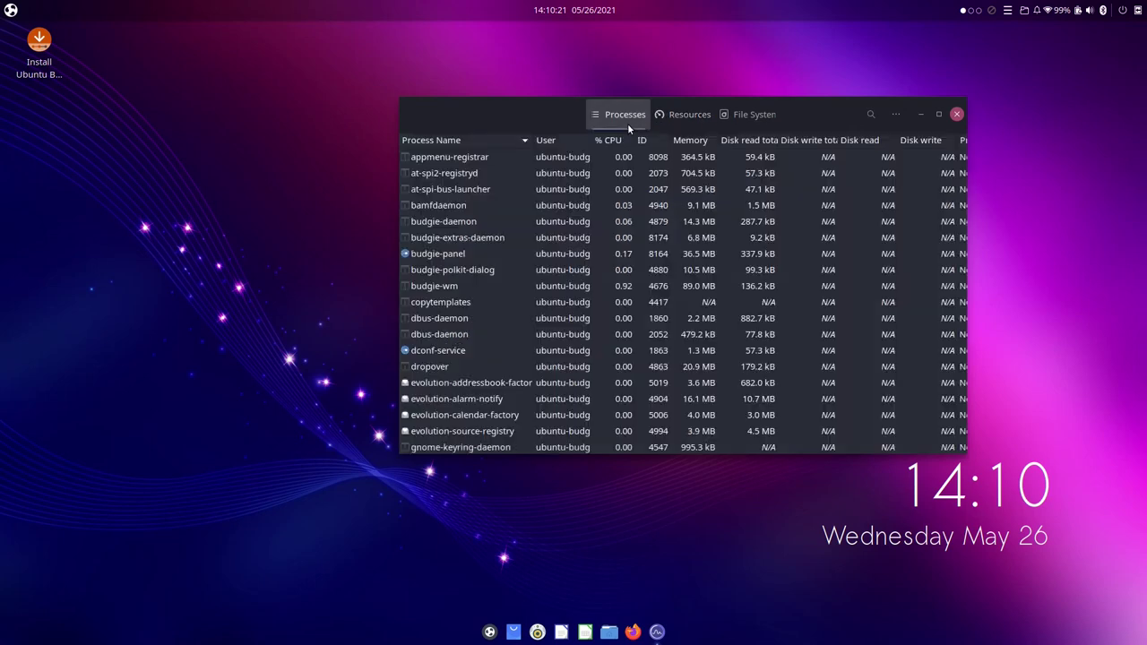
left_click(695, 141)
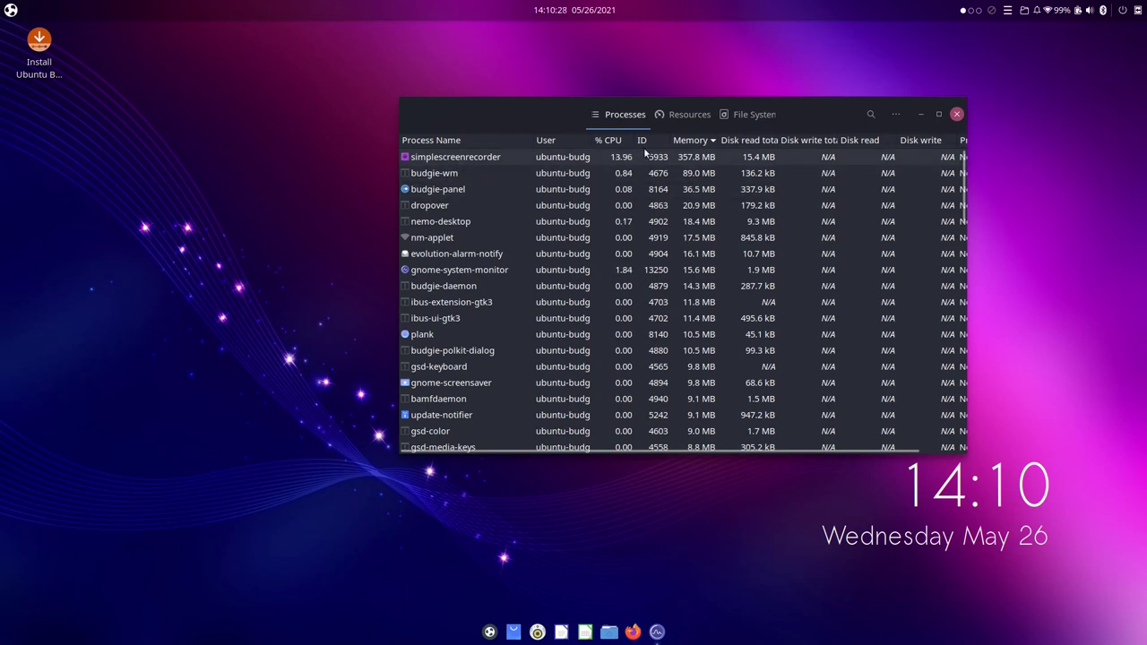
Close System Monitor and reopen the app launcher in category view.
left_click(956, 114)
left_click(10, 10)
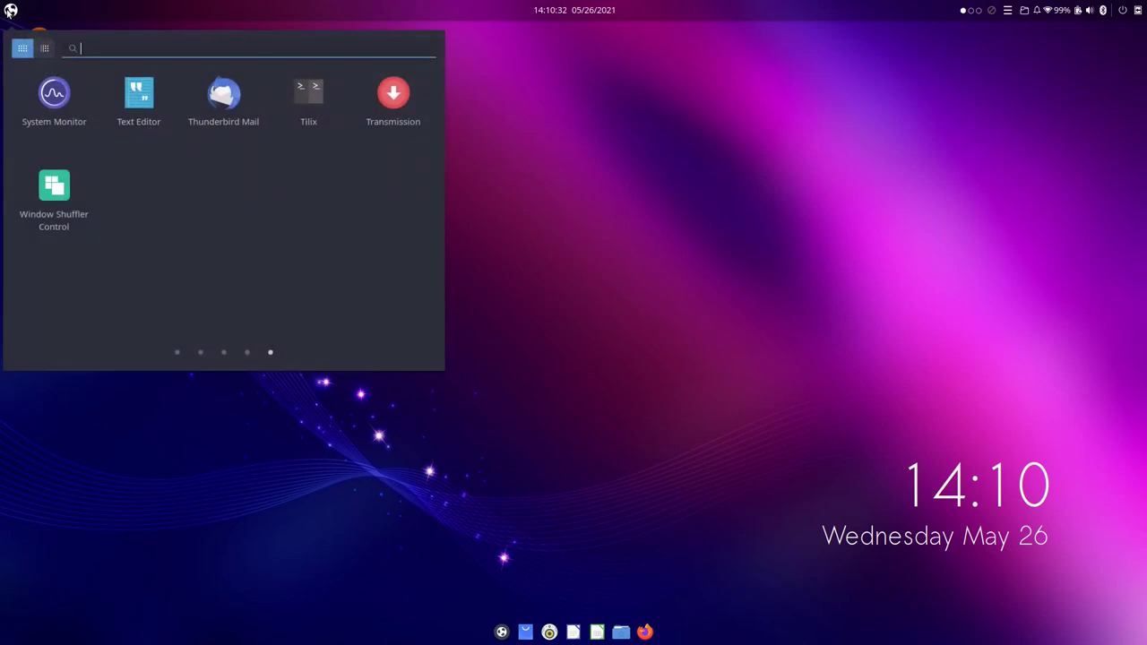
left_click(44, 48)
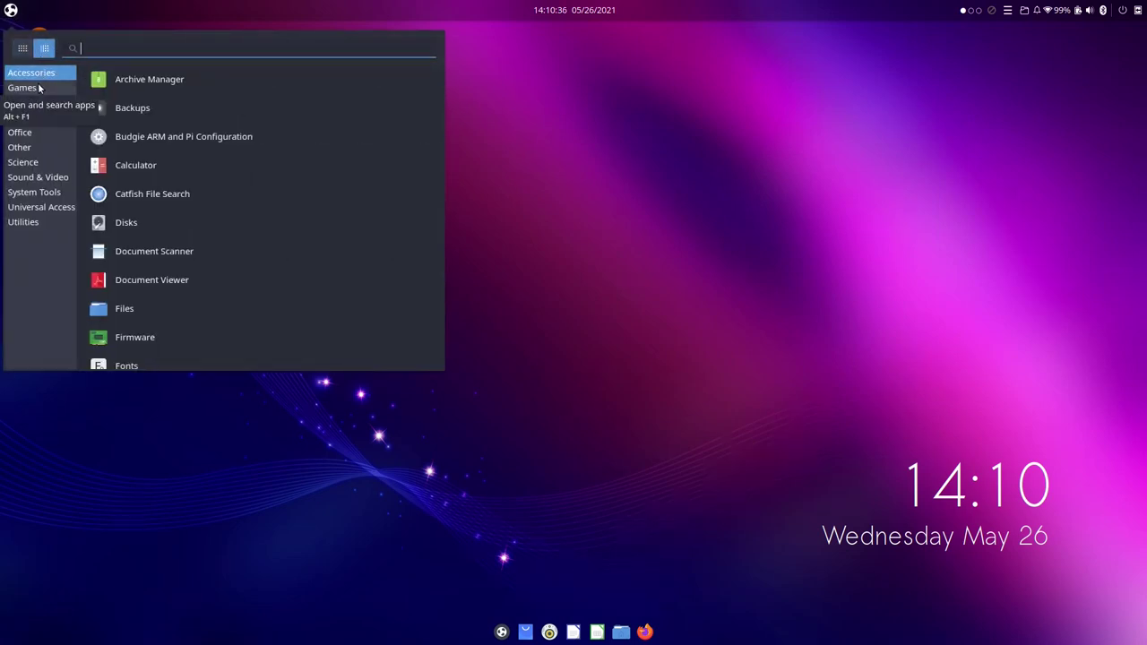
Browse each launcher category from Games through Utilities and Universal Access, then close the launcher.
left_click(39, 88)
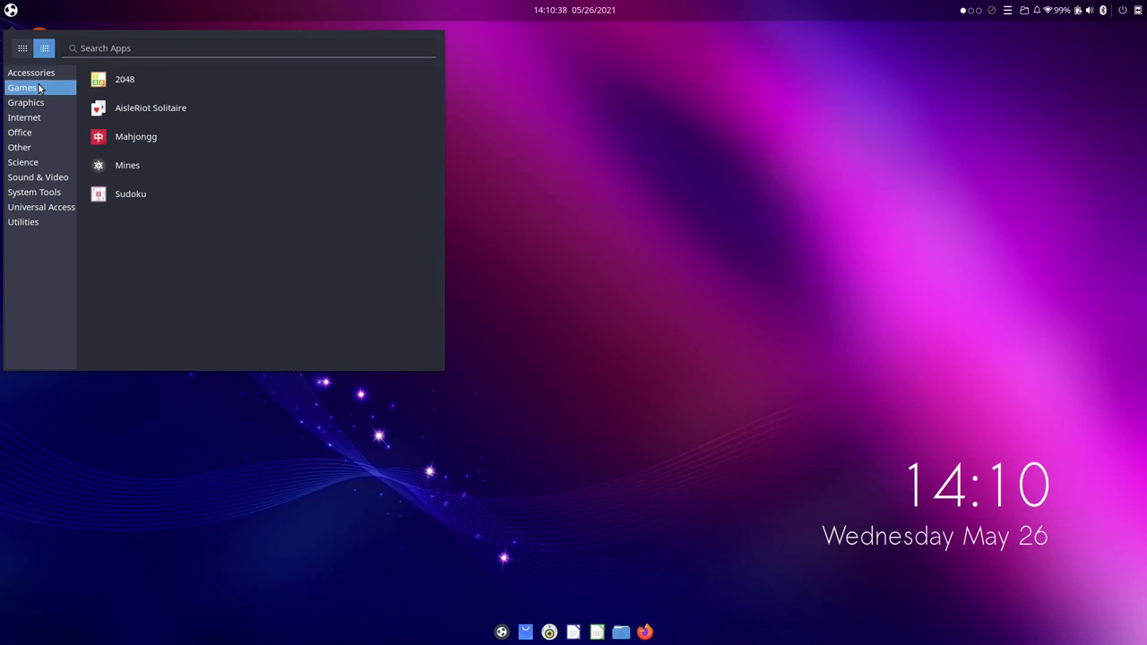
left_click(37, 102)
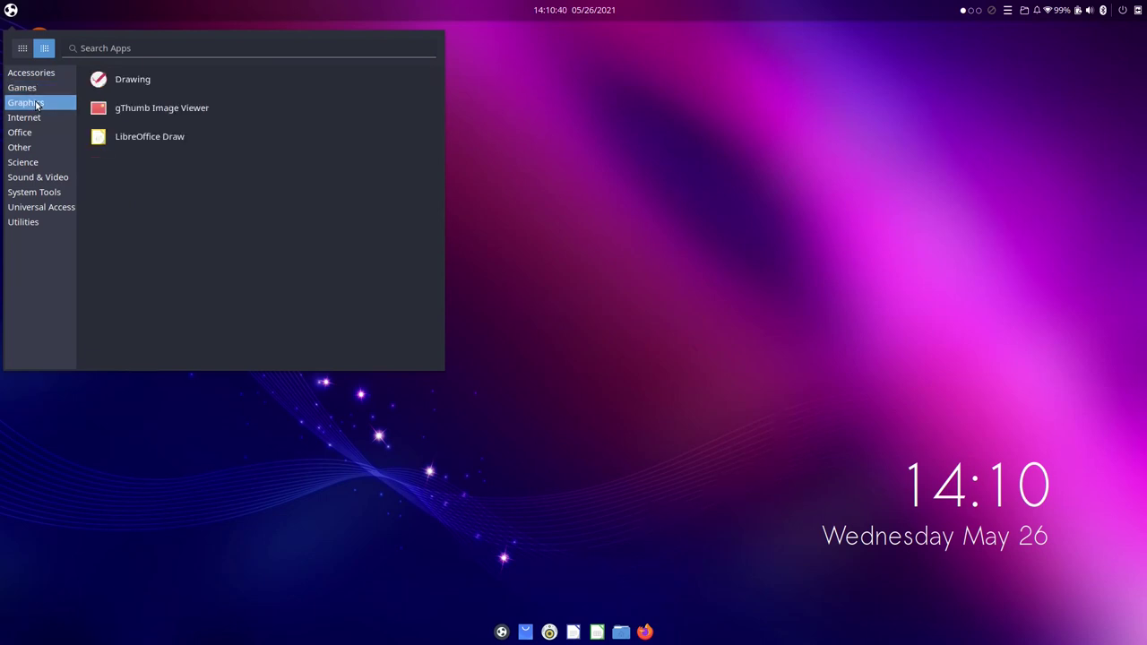
left_click(32, 120)
left_click(25, 132)
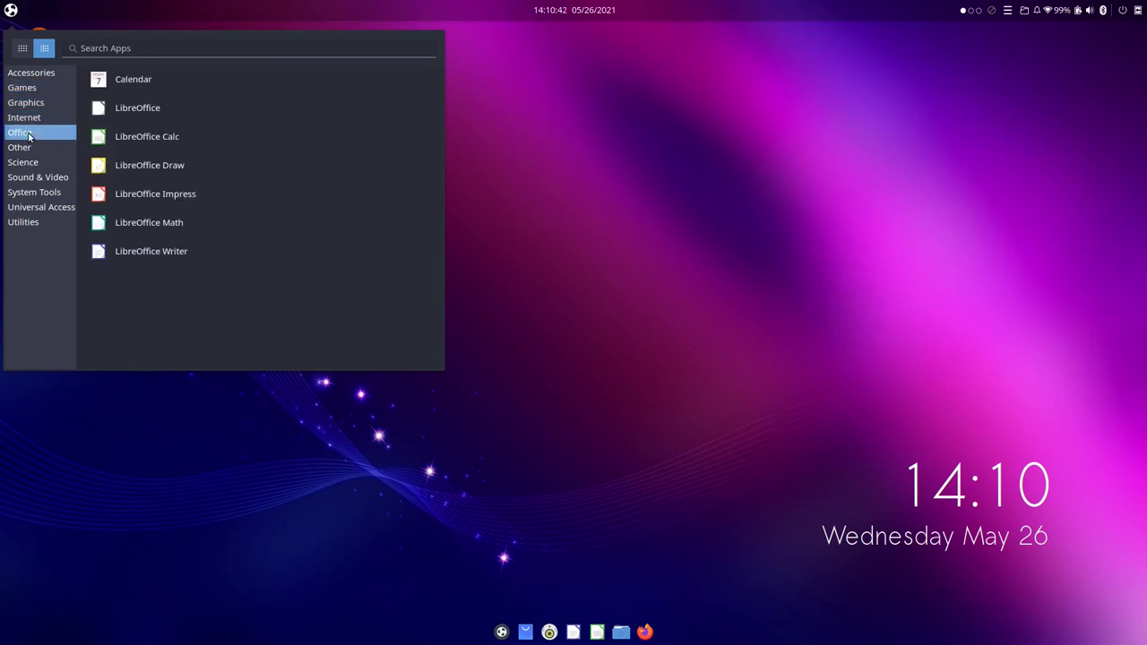
left_click(27, 149)
left_click(26, 163)
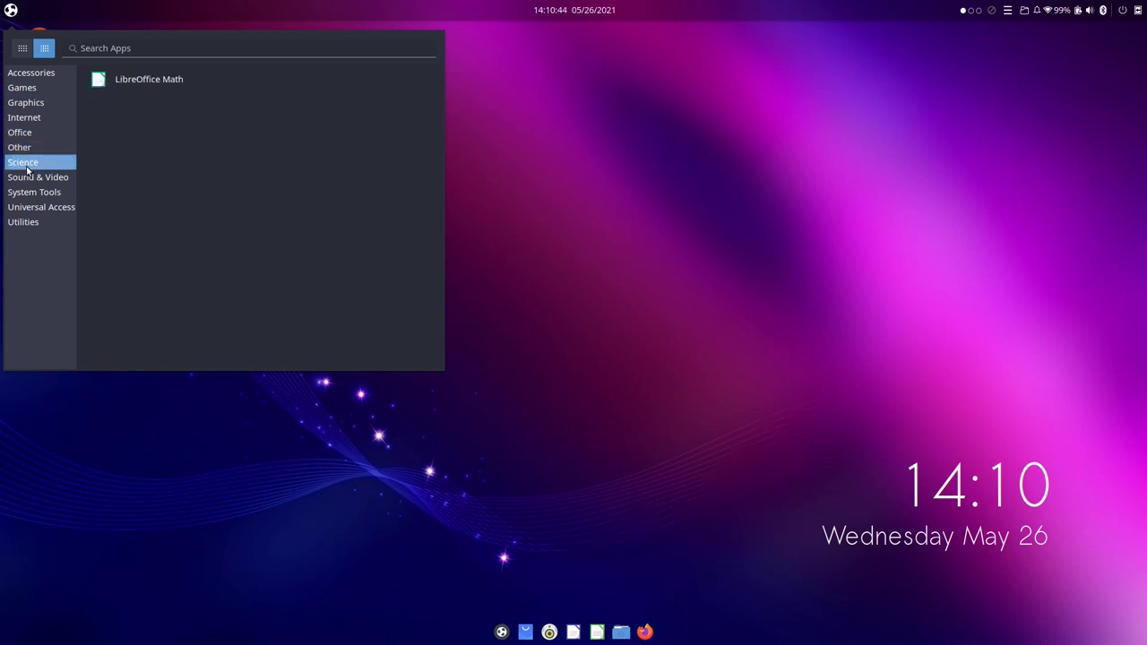
left_click(33, 178)
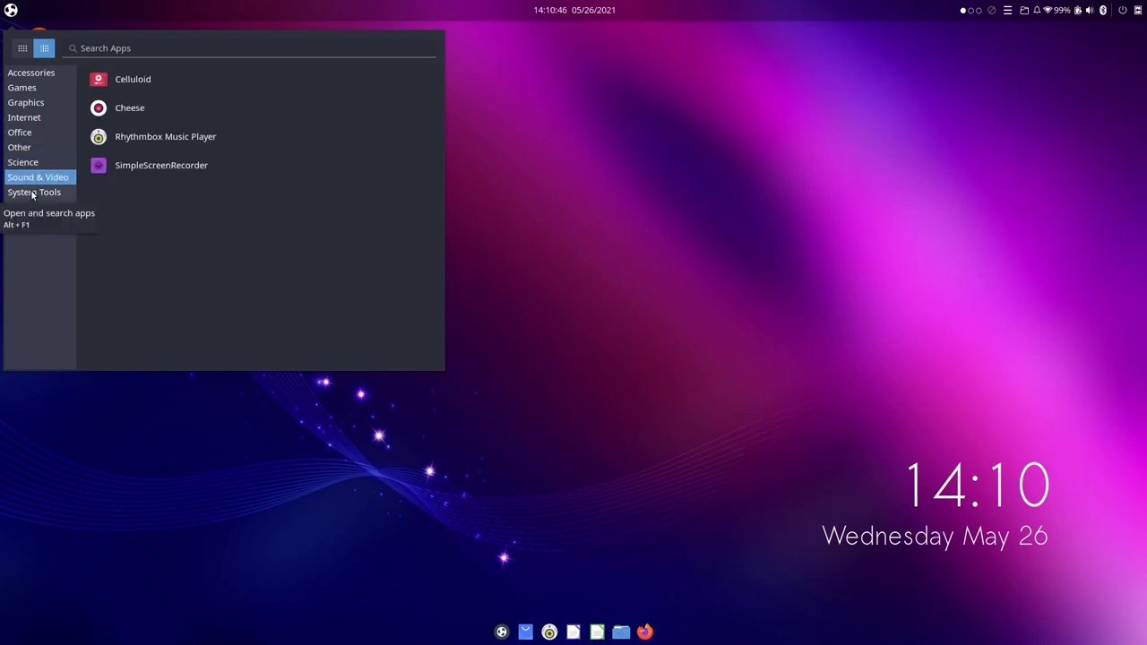
left_click(32, 194)
left_click(33, 223)
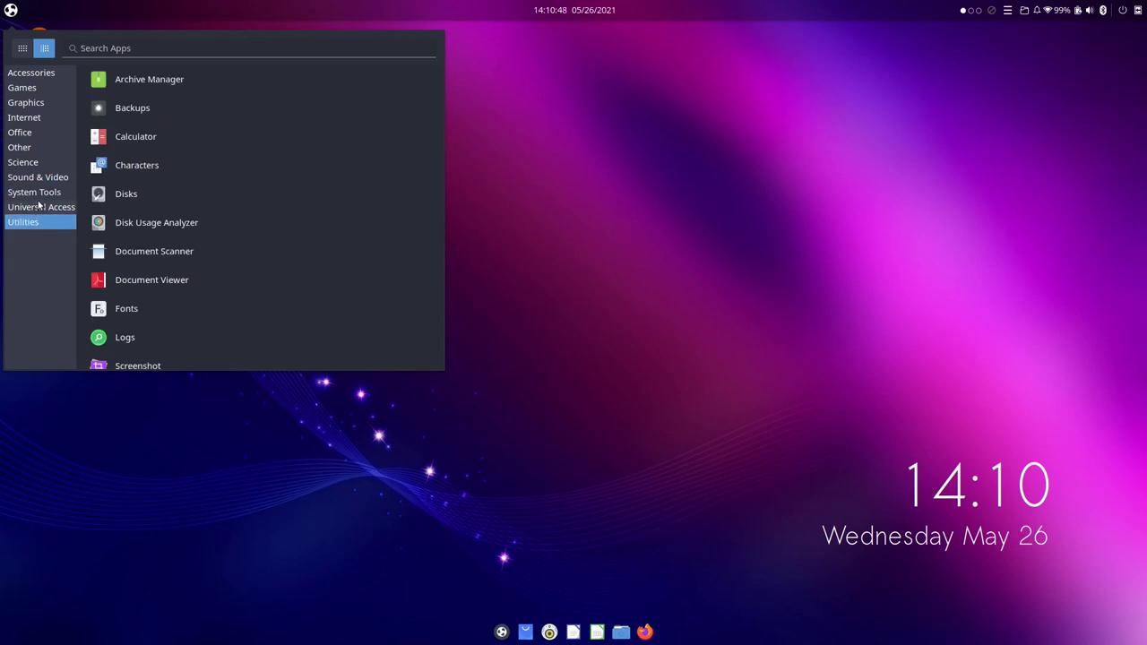
left_click(45, 207)
left_click(613, 184)
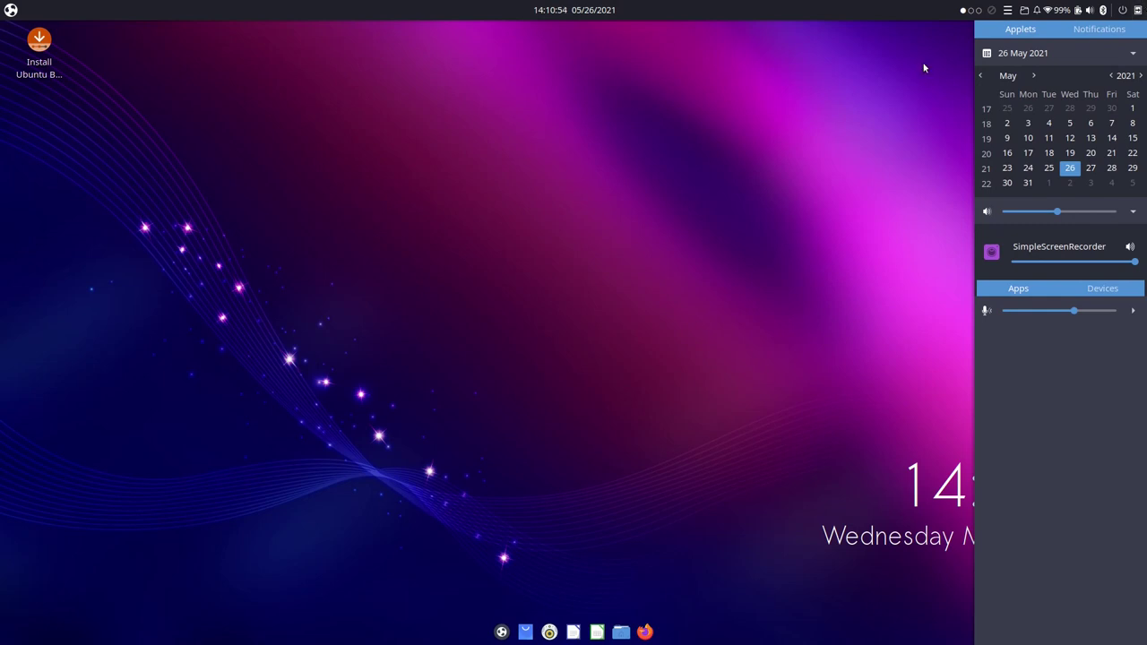
Toggle the Raven side panel off and on, then dismiss it by clicking the desktop.
left_click(1137, 10)
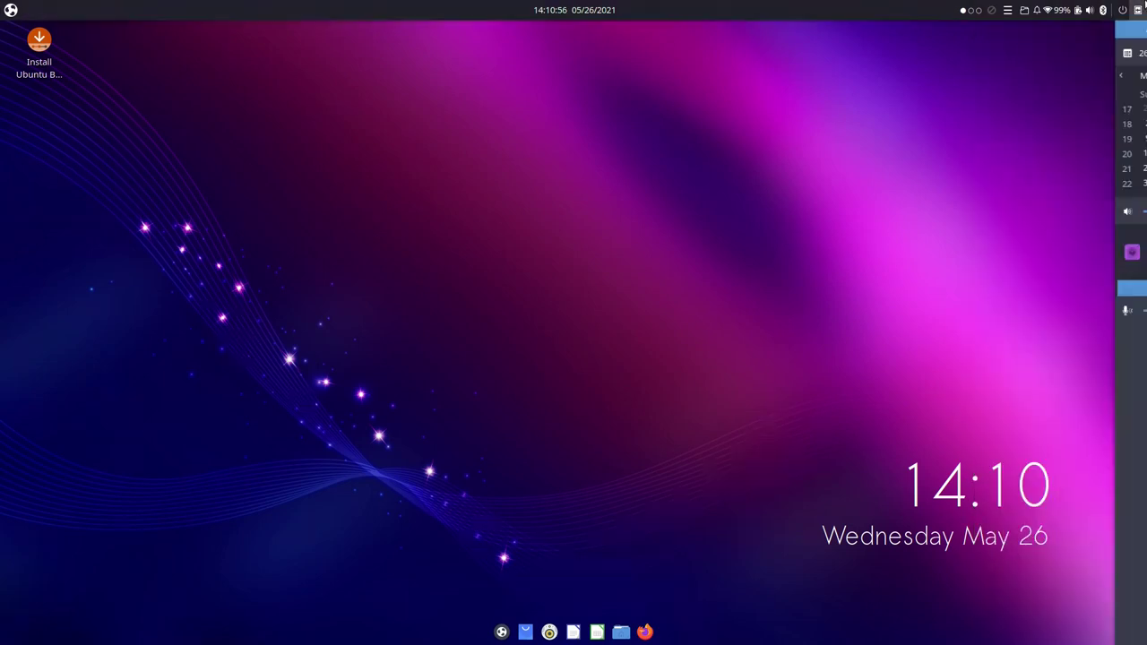
left_click(1137, 10)
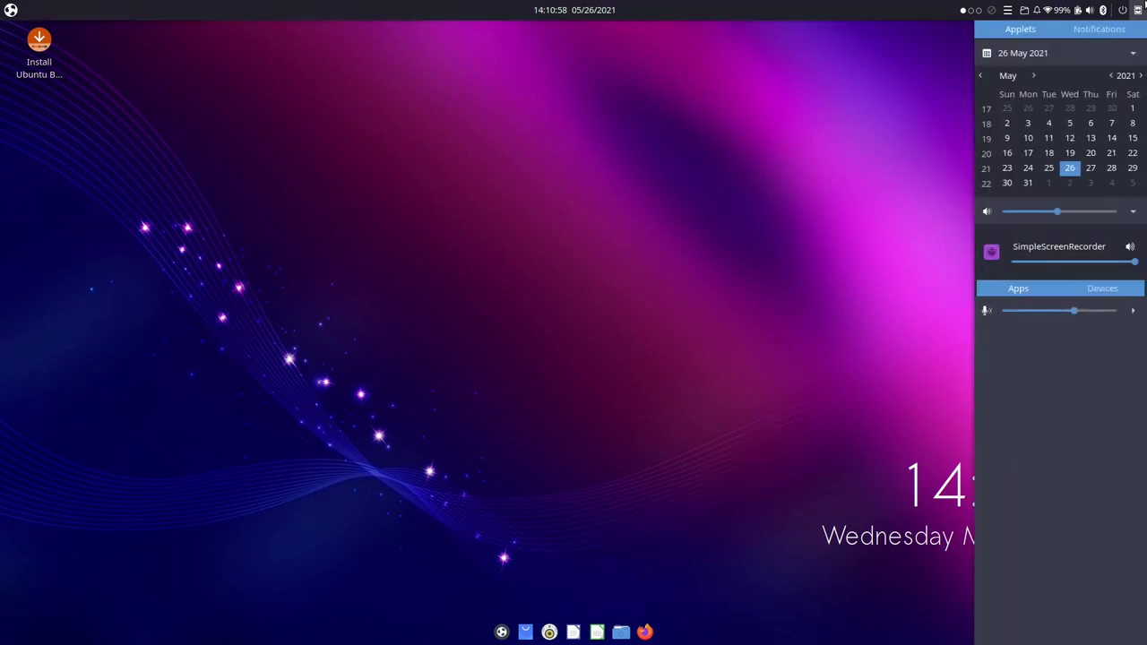
left_click(884, 93)
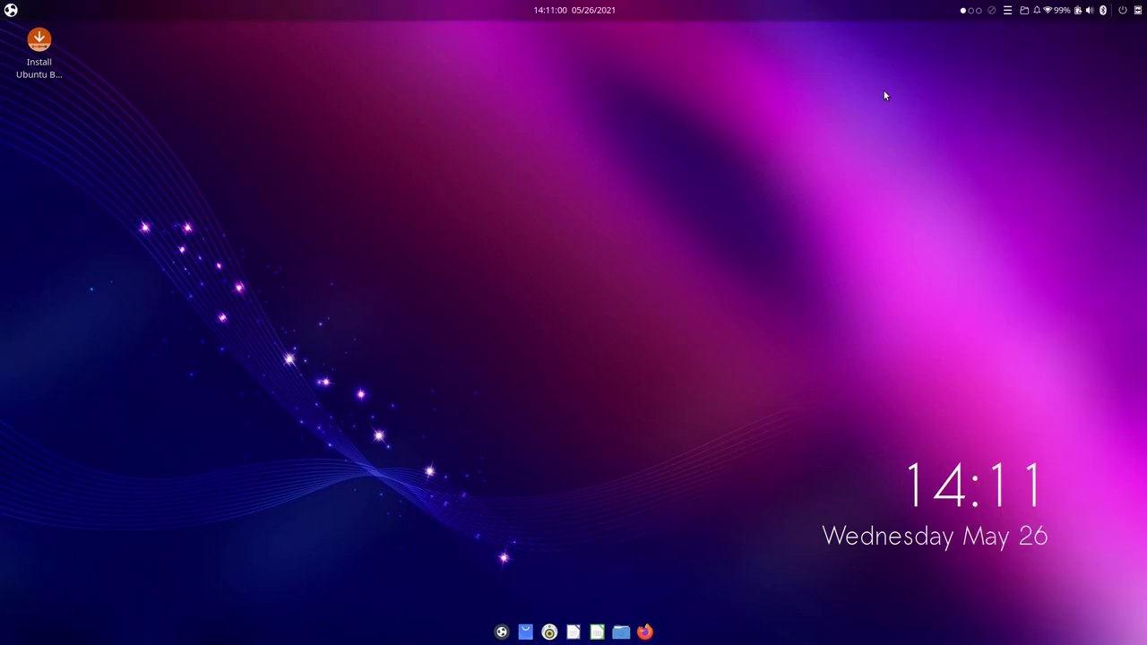
Open Nemo at the Home folder, then reposition and enlarge its window.
left_click(621, 631)
double_click(430, 116)
double_click(555, 39)
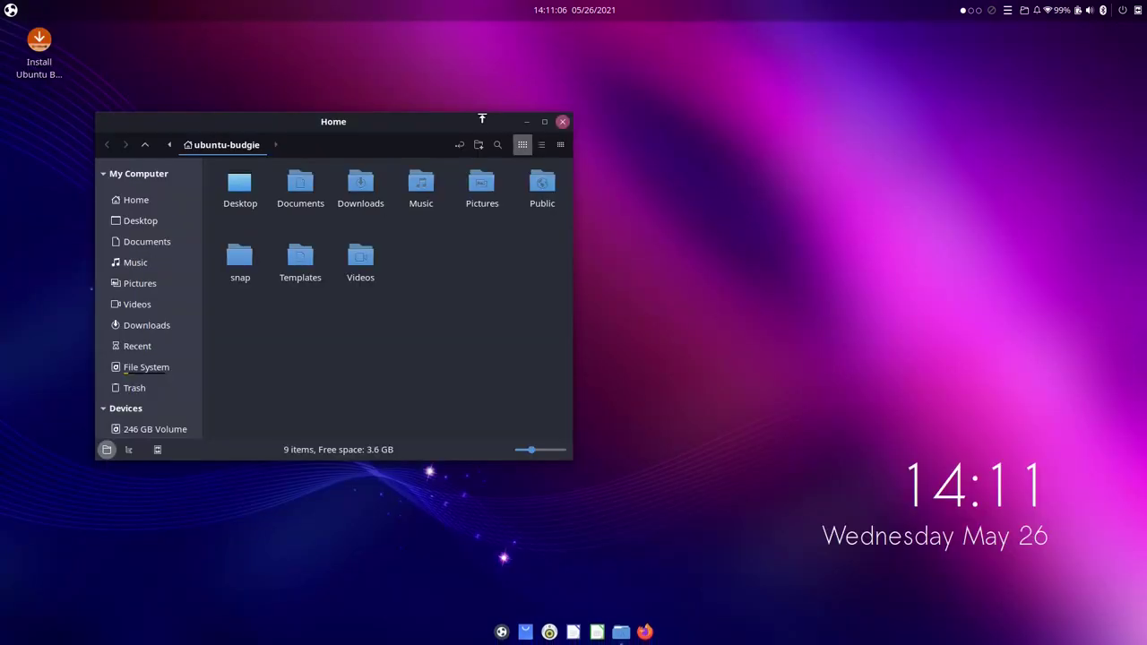
left_click_drag(702, 120, 583, 91)
left_click_drag(776, 429, 961, 558)
Switch the sidebar to a folder tree with Home and Desktop expanded, and enlarge the window.
left_click(336, 550)
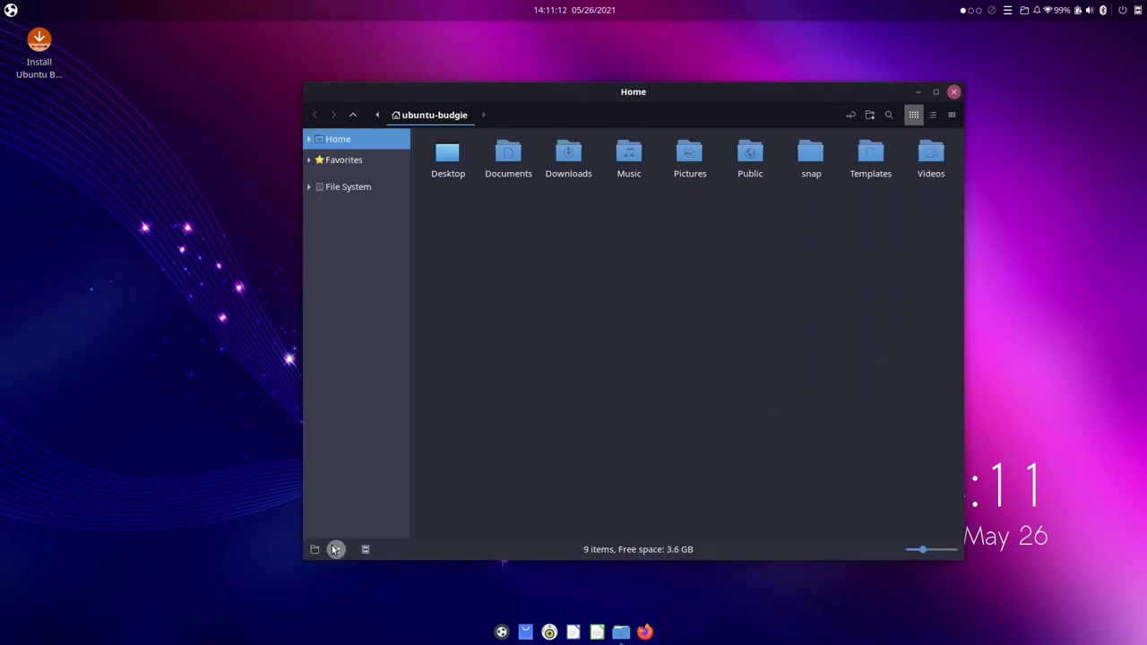
left_click(319, 160)
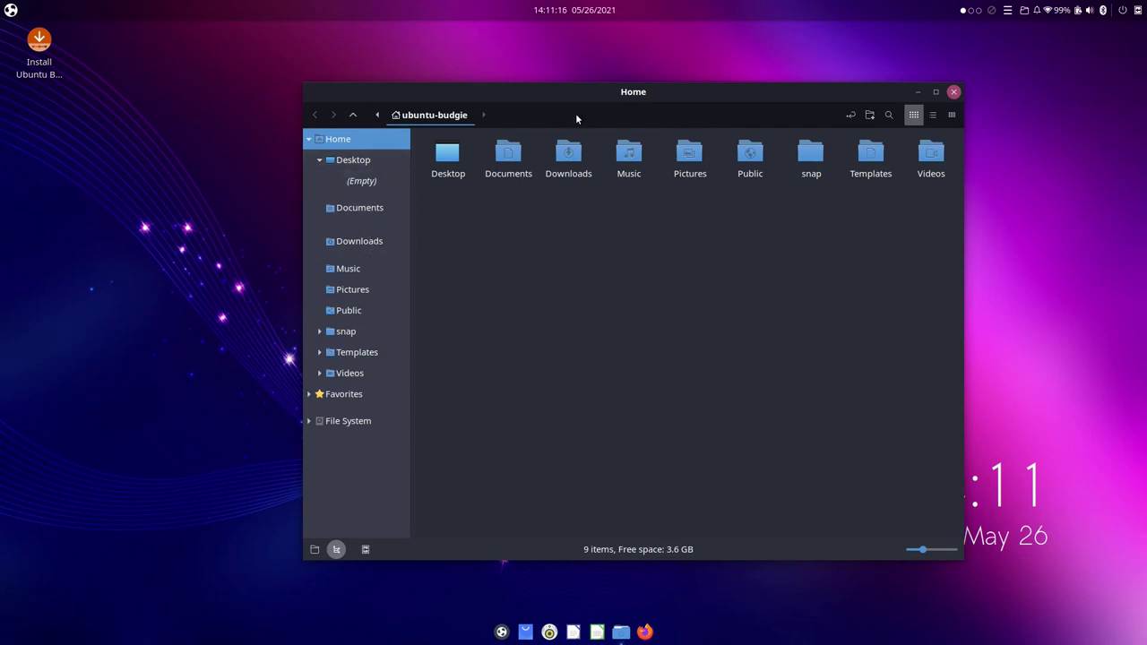
left_click_drag(580, 109, 513, 88)
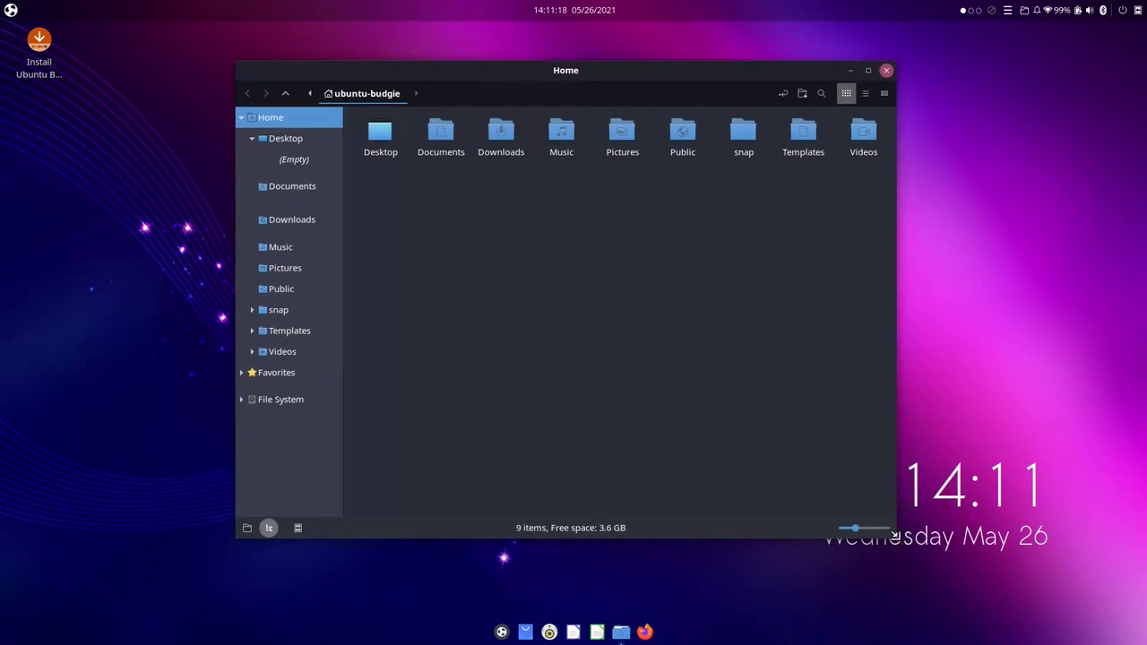
left_click_drag(893, 535, 1018, 582)
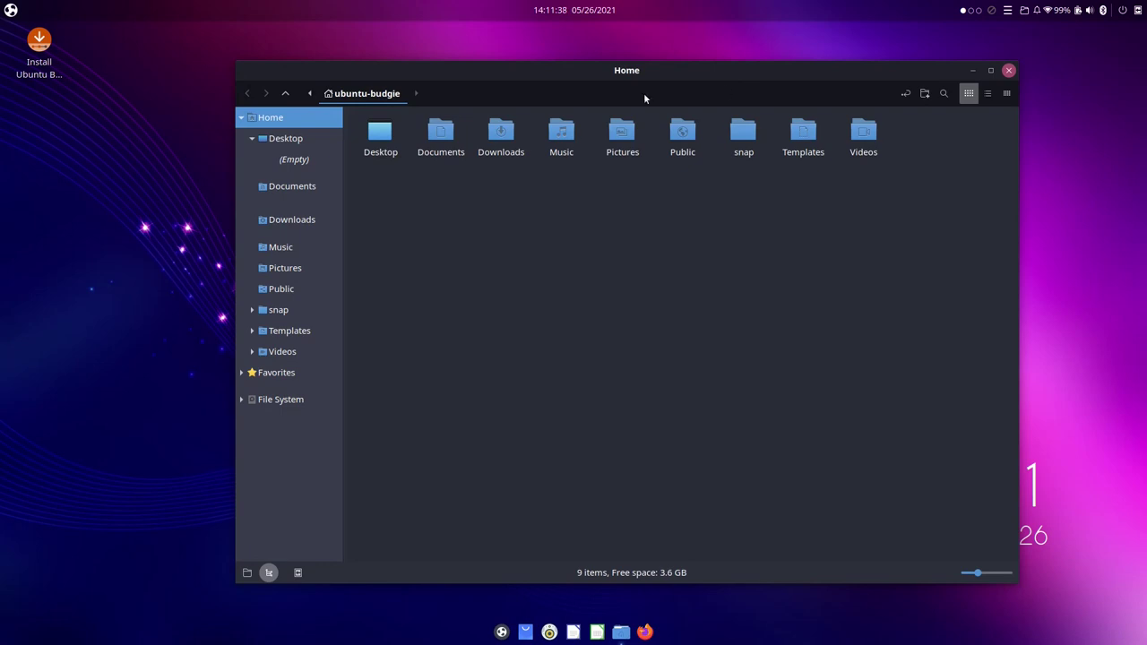
Open Downloads and Desktop, expand Desktop, Templates and Videos, then restore the Places sidebar.
left_click(339, 219)
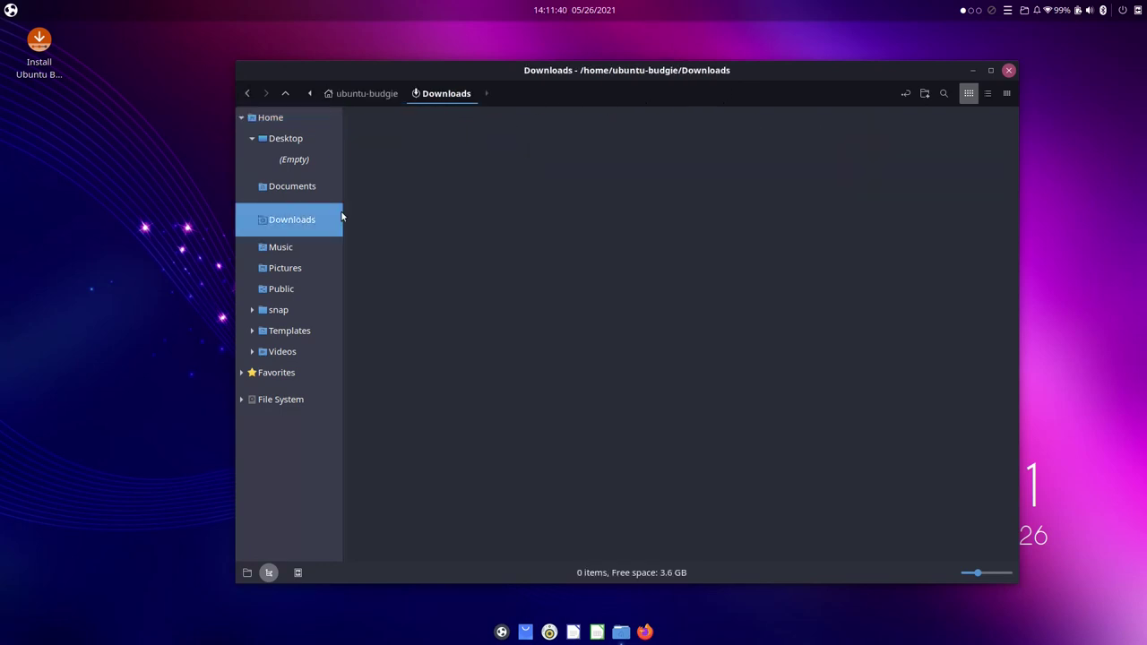
left_click(300, 140)
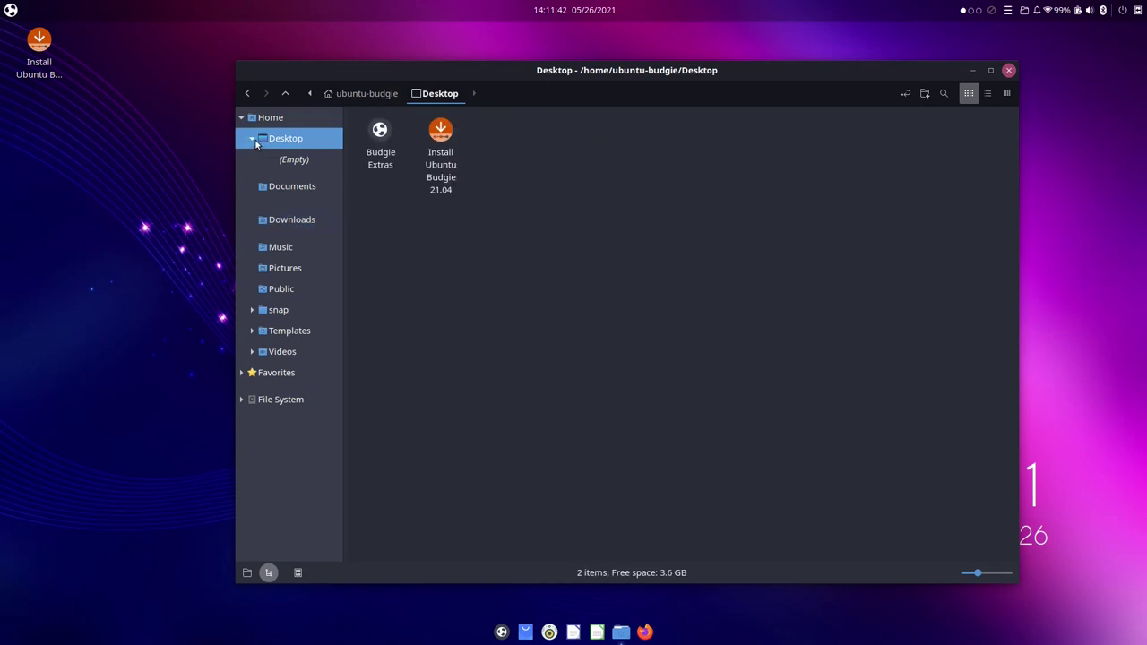
left_click(254, 142)
left_click(253, 140)
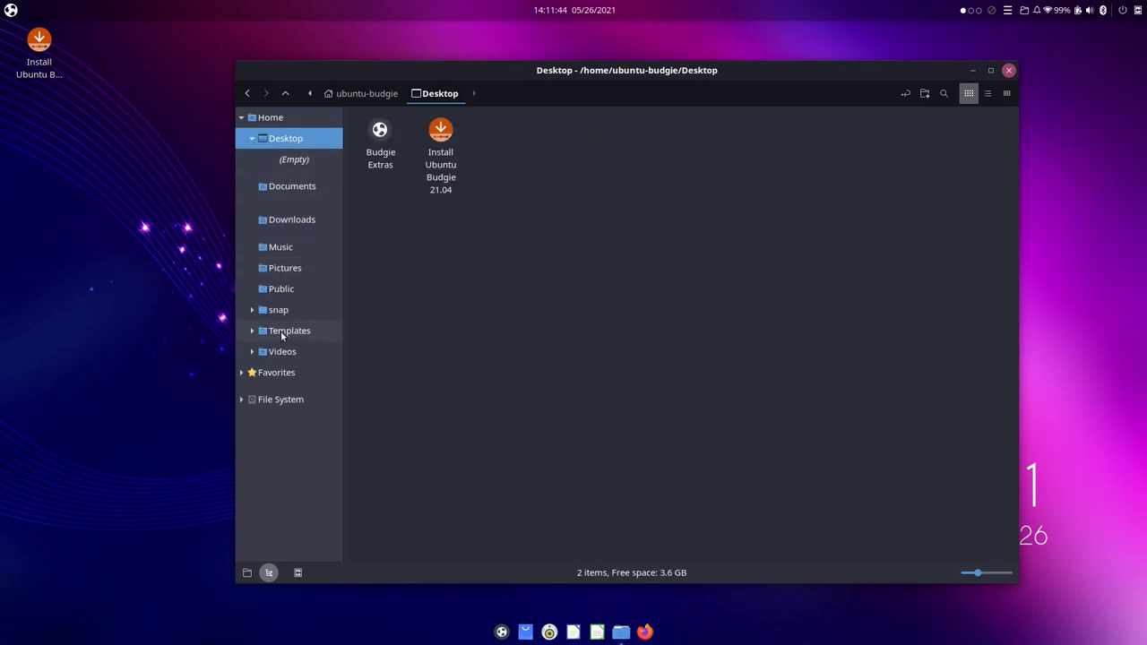
left_click(252, 332)
left_click(252, 372)
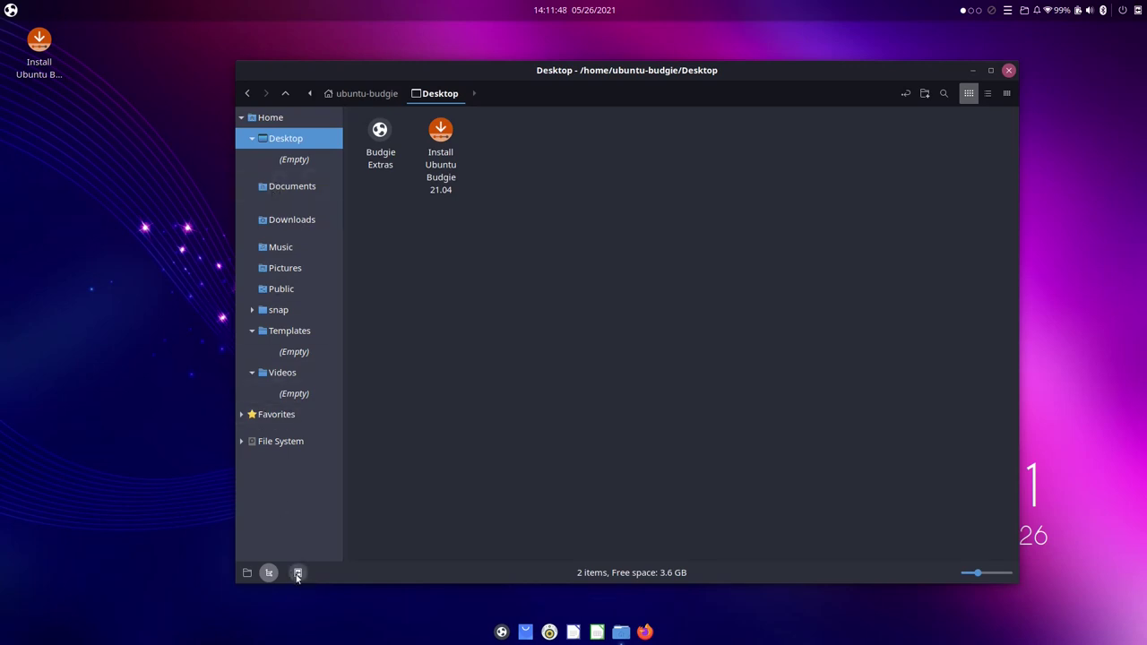
left_click(297, 574)
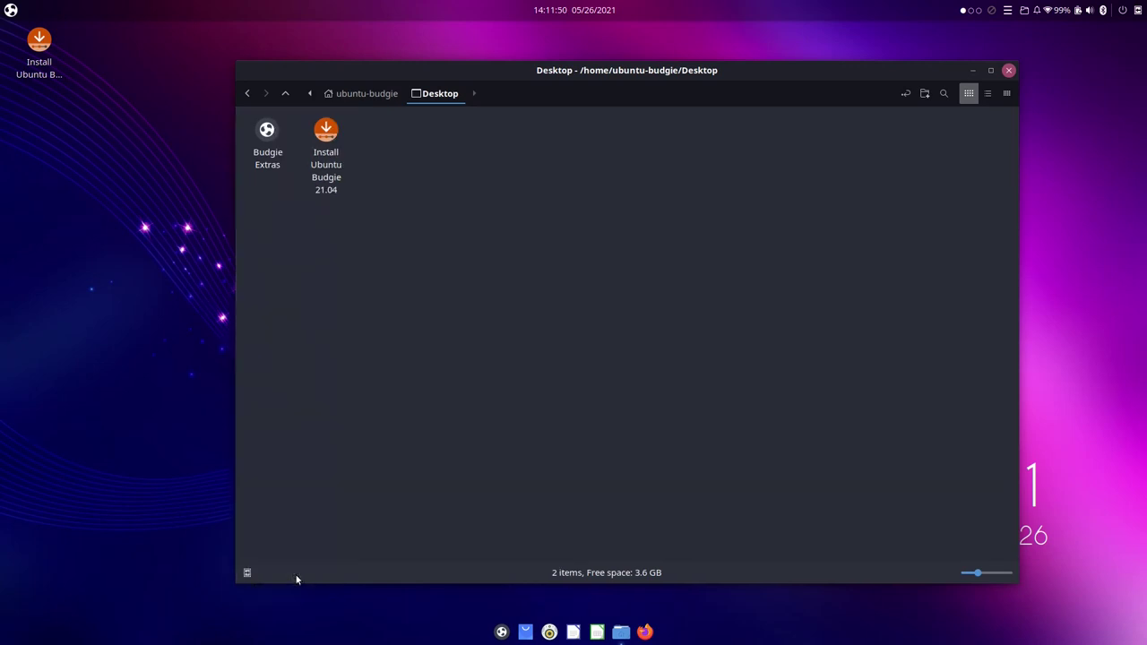
left_click(246, 573)
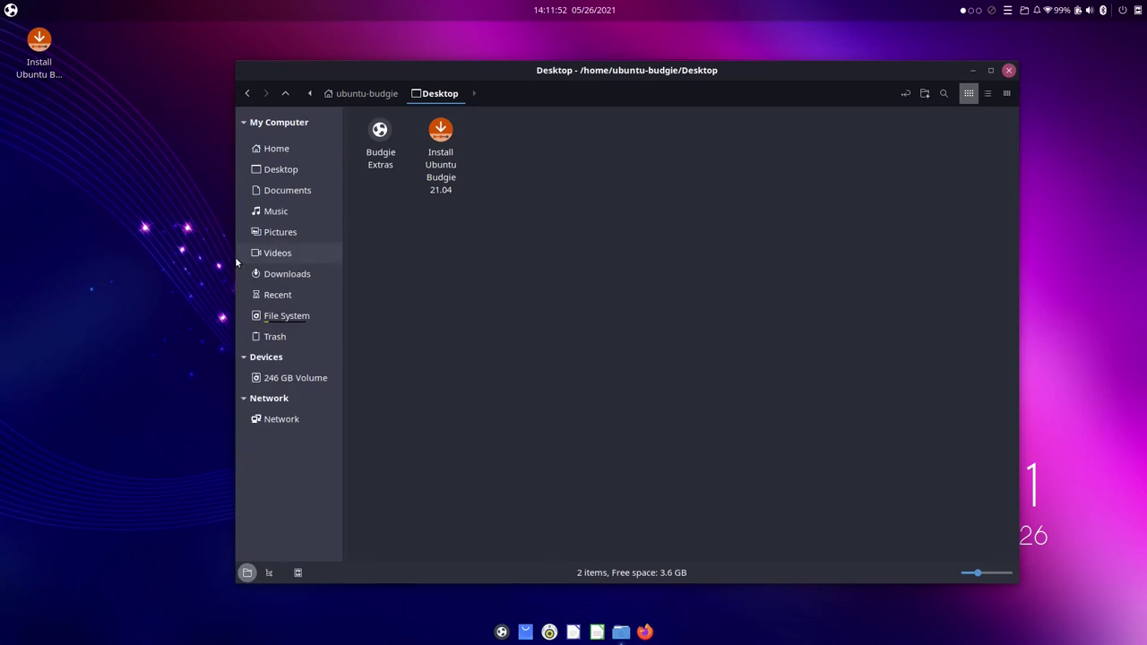
Browse the 246 GB Volume and Network locations, then return to the Home folder.
left_click(298, 378)
left_click(293, 420)
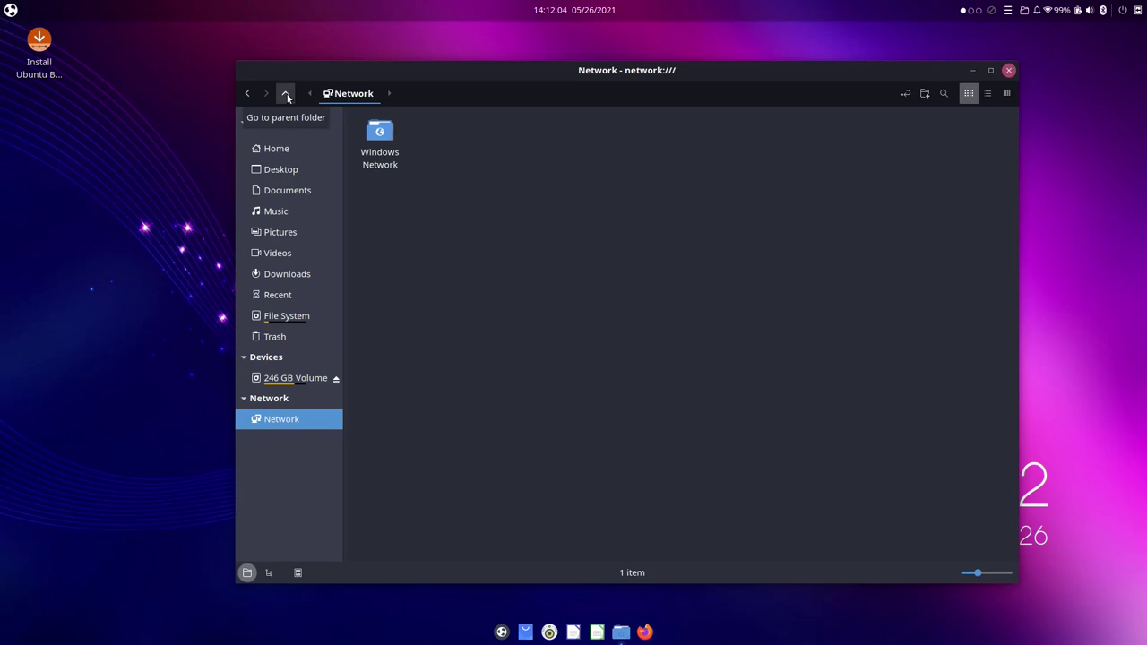
left_click(278, 148)
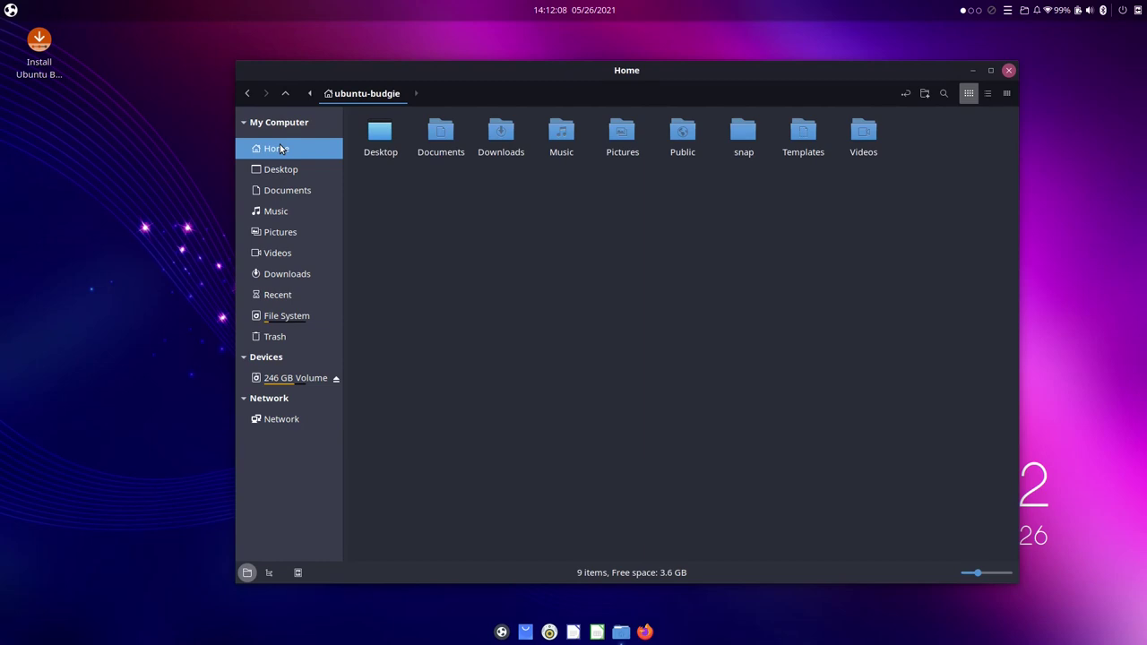
left_click_drag(281, 95, 212, 92)
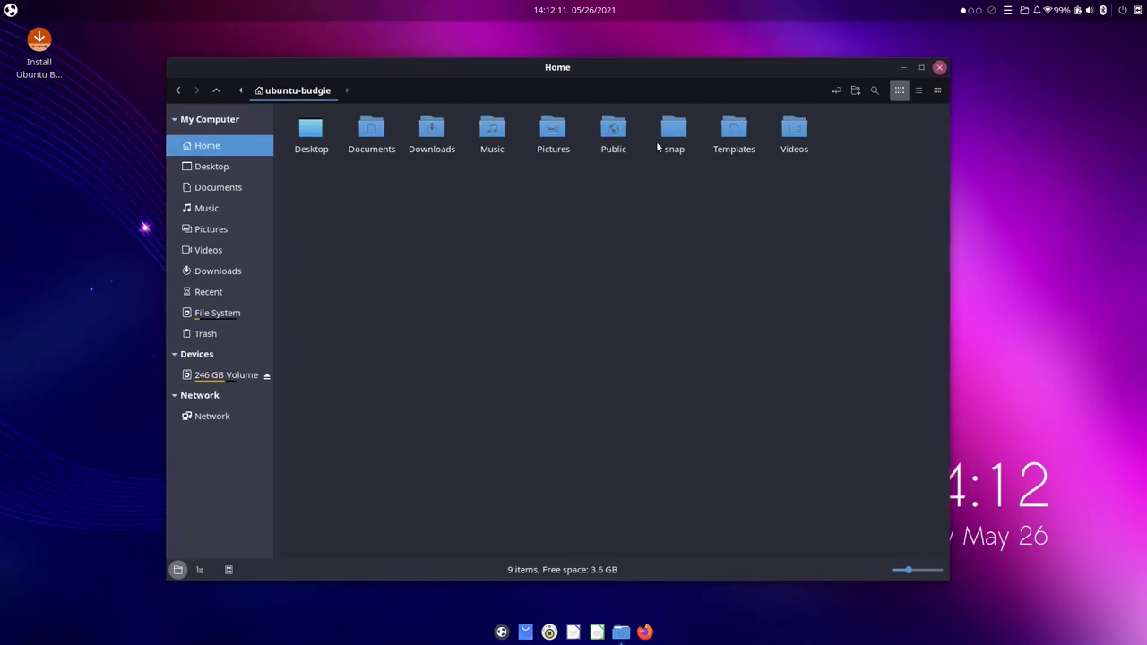
Open the Desktop folder and show it in List View with columns.
left_click(930, 98)
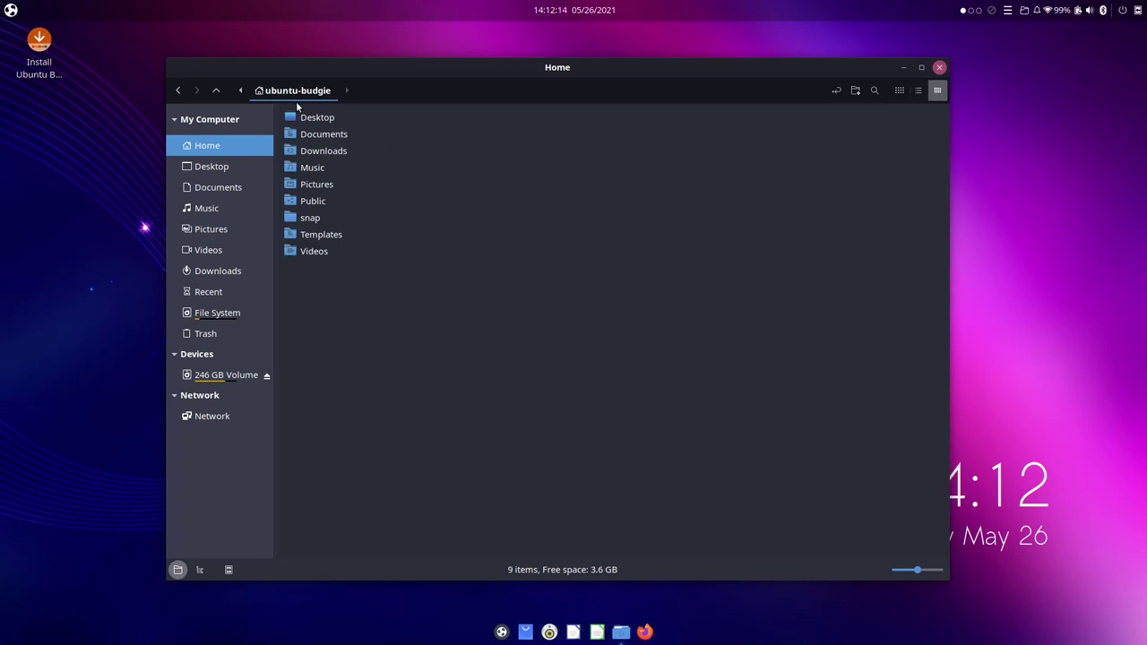
double_click(330, 115)
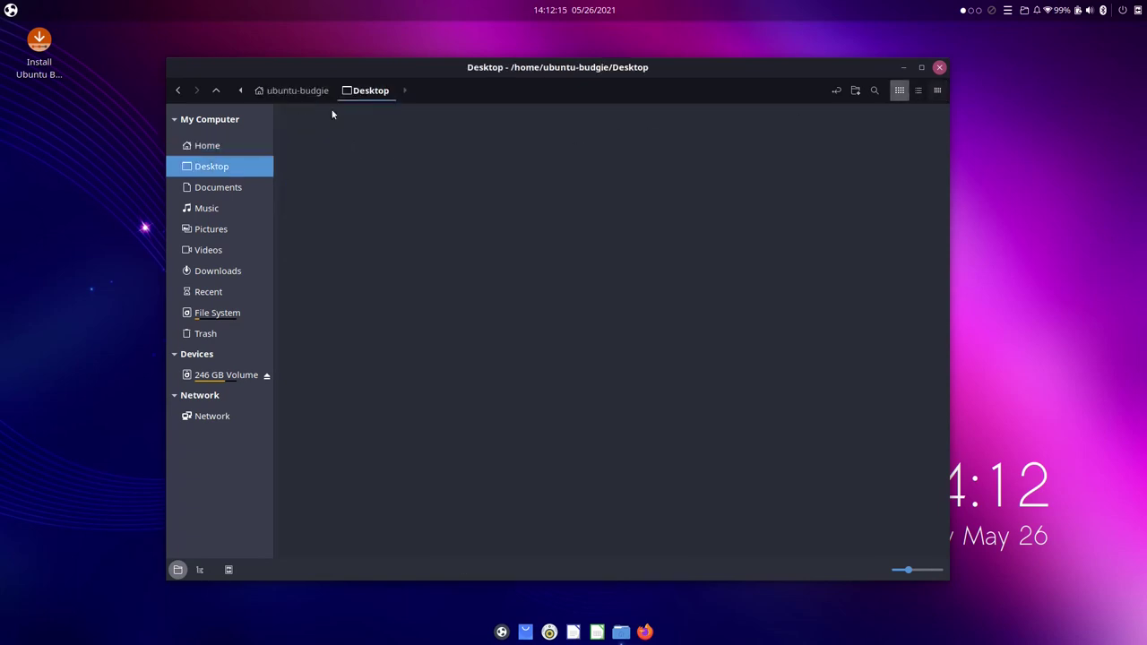
left_click(938, 92)
left_click(918, 90)
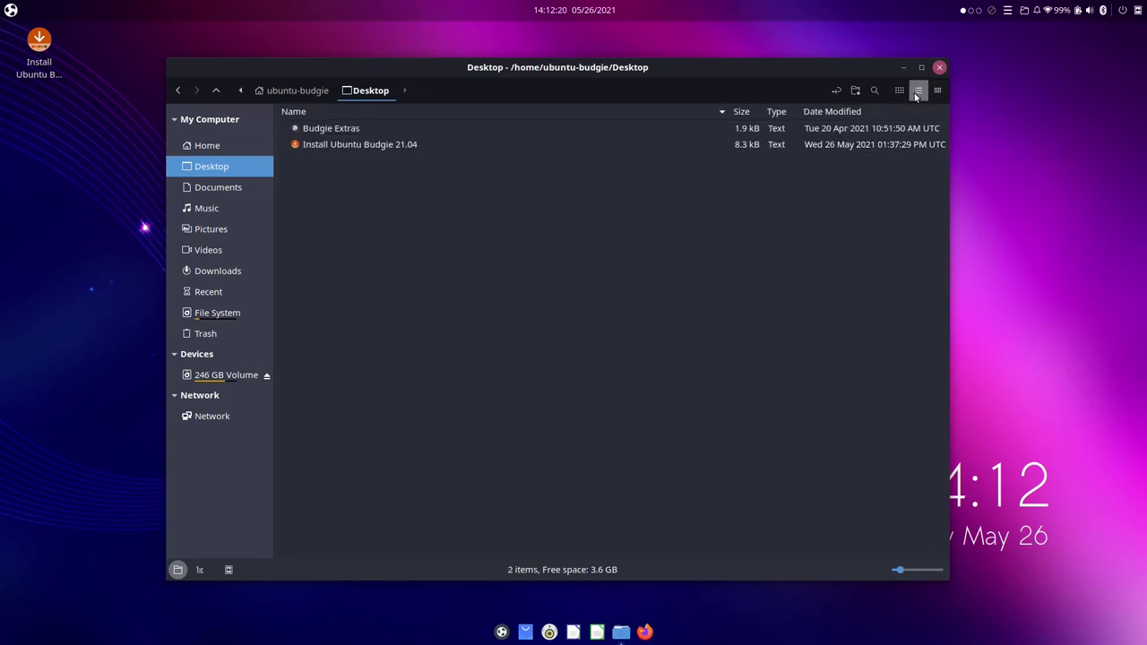
left_click(937, 91)
left_click(918, 90)
Shrink the listed items with the zoom slider and widen the sidebar.
left_click_drag(843, 68, 894, 65)
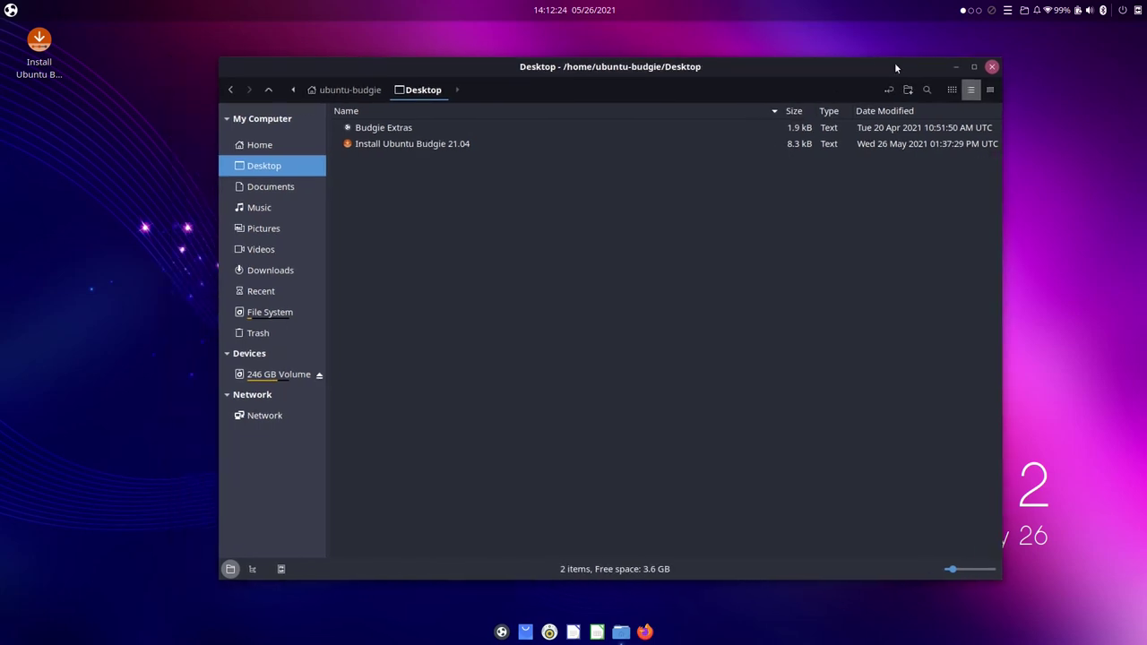
mouse_move(954, 570)
left_mouse_down()
mouse_move(976, 565)
mouse_move(946, 570)
left_mouse_up()
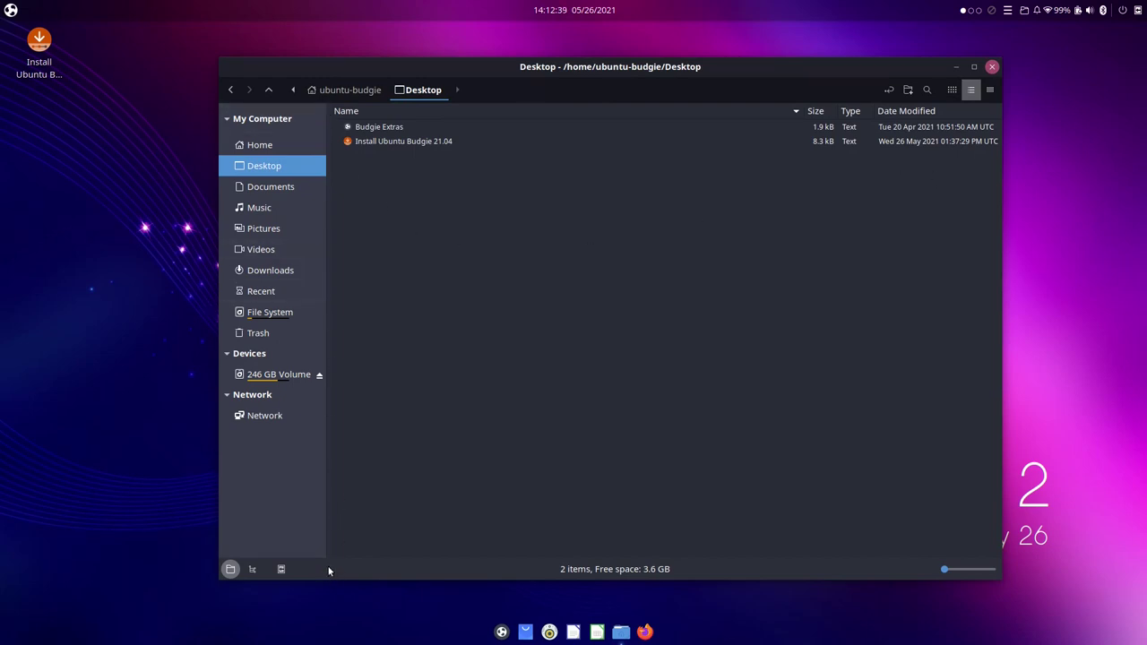
left_click_drag(328, 529, 464, 519)
Close Nemo, view the Raven applets and notifications, then open the Places indicator menu.
left_click(993, 66)
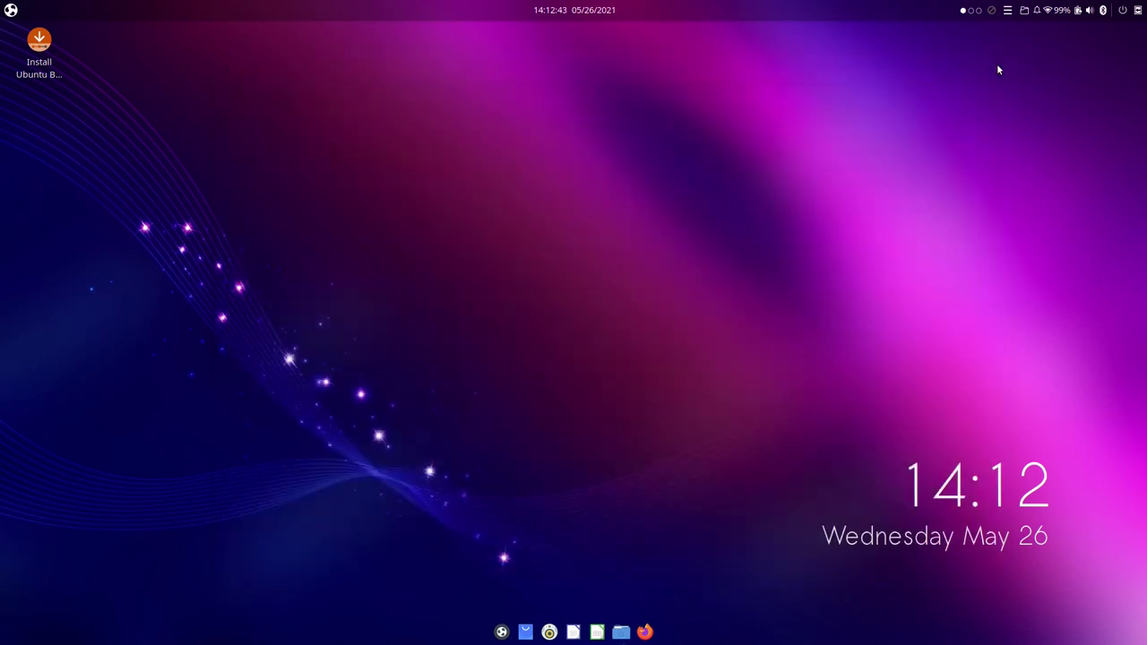
left_click(1138, 10)
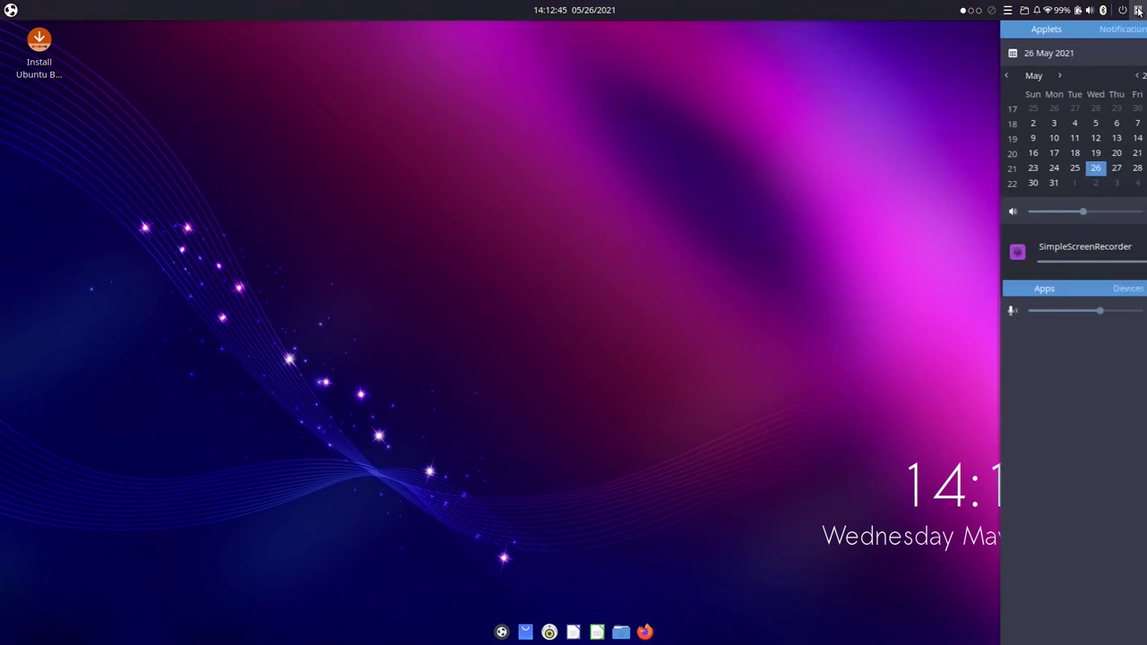
left_click(1037, 10)
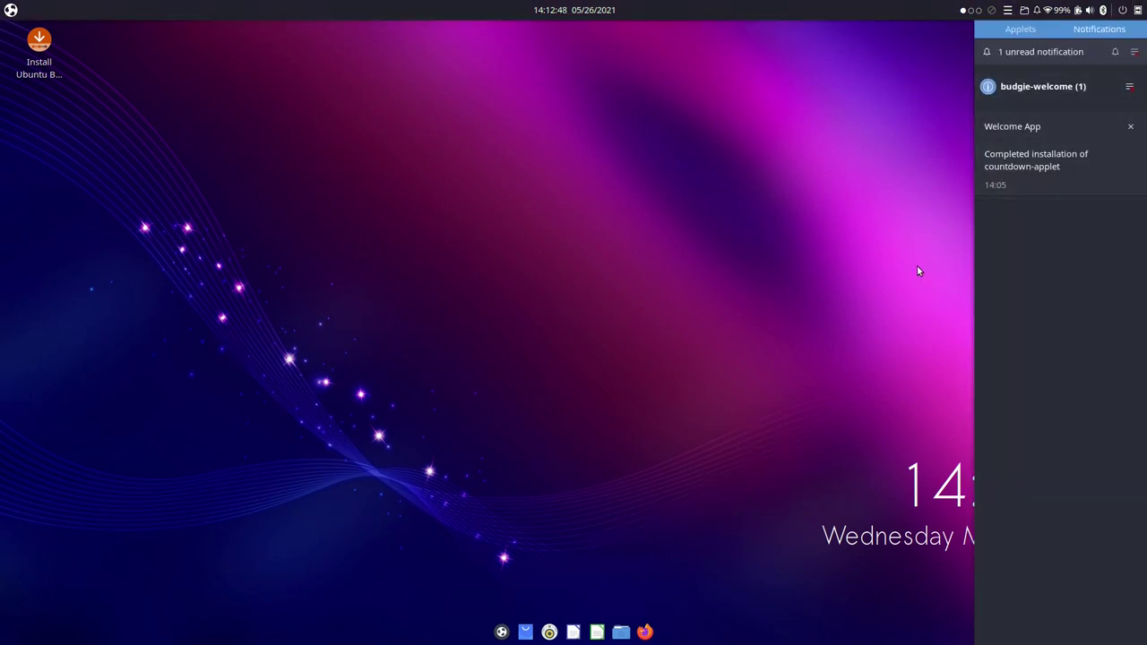
left_click(856, 174)
left_click(1026, 11)
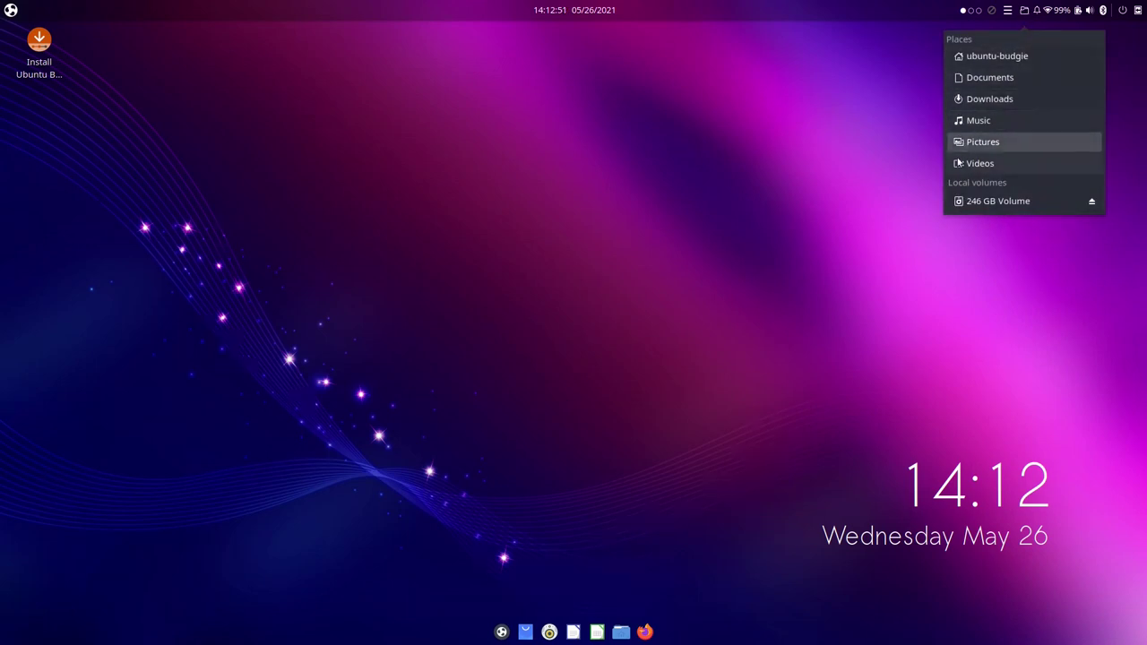
Close the places list, then open and close the QuickNote pad.
left_click(851, 164)
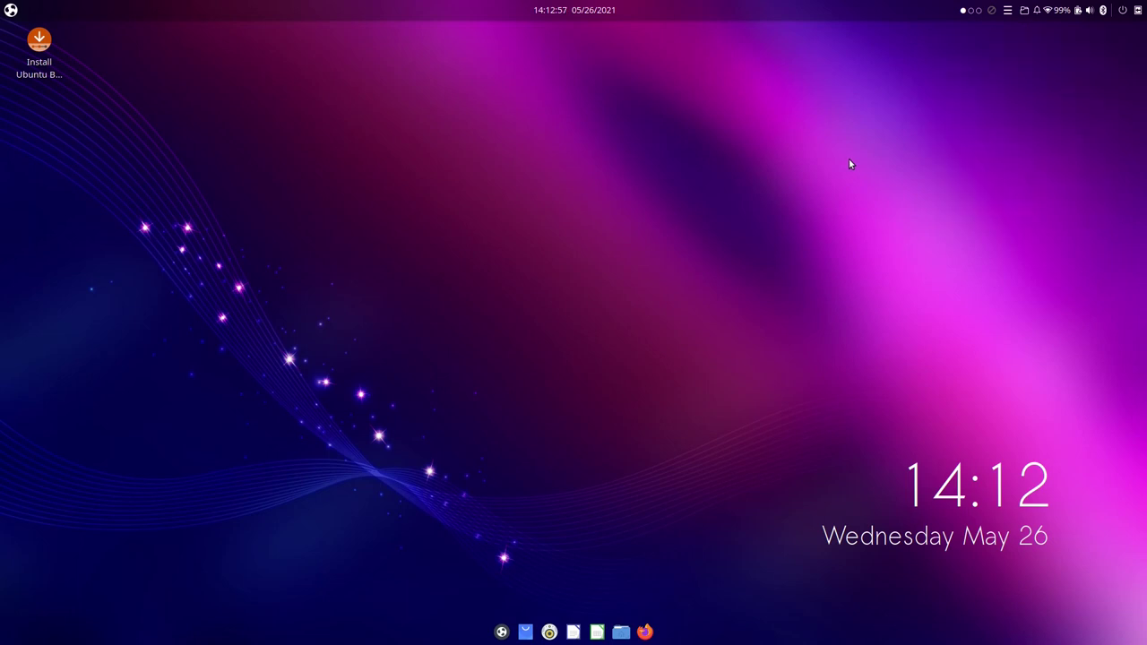
left_click(1007, 11)
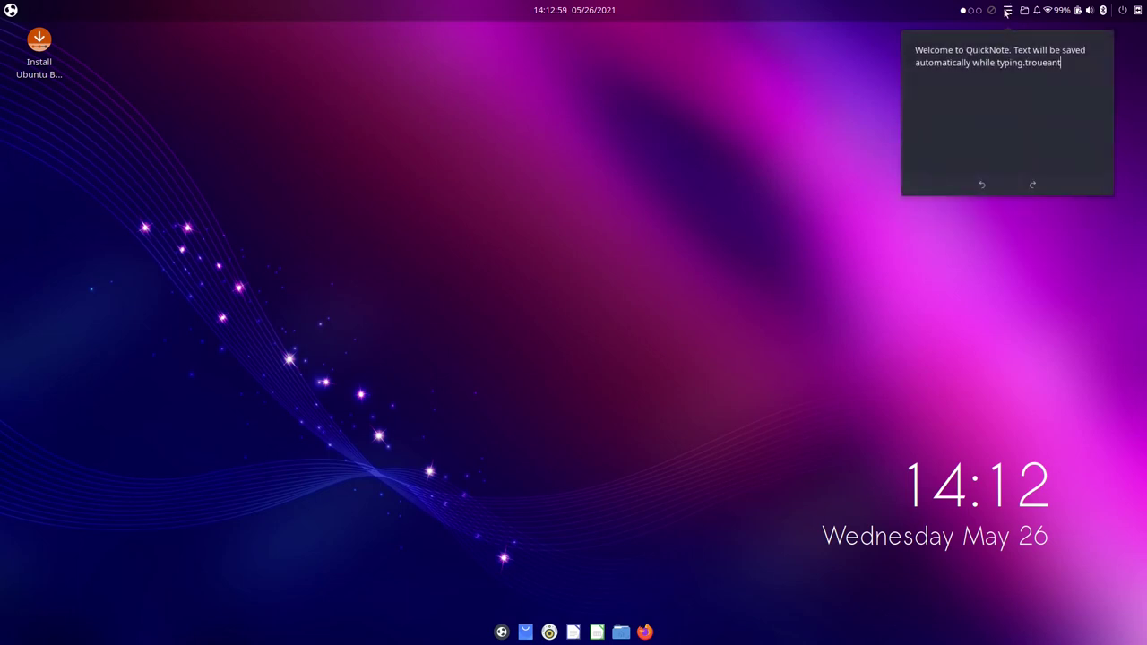
left_click(780, 289)
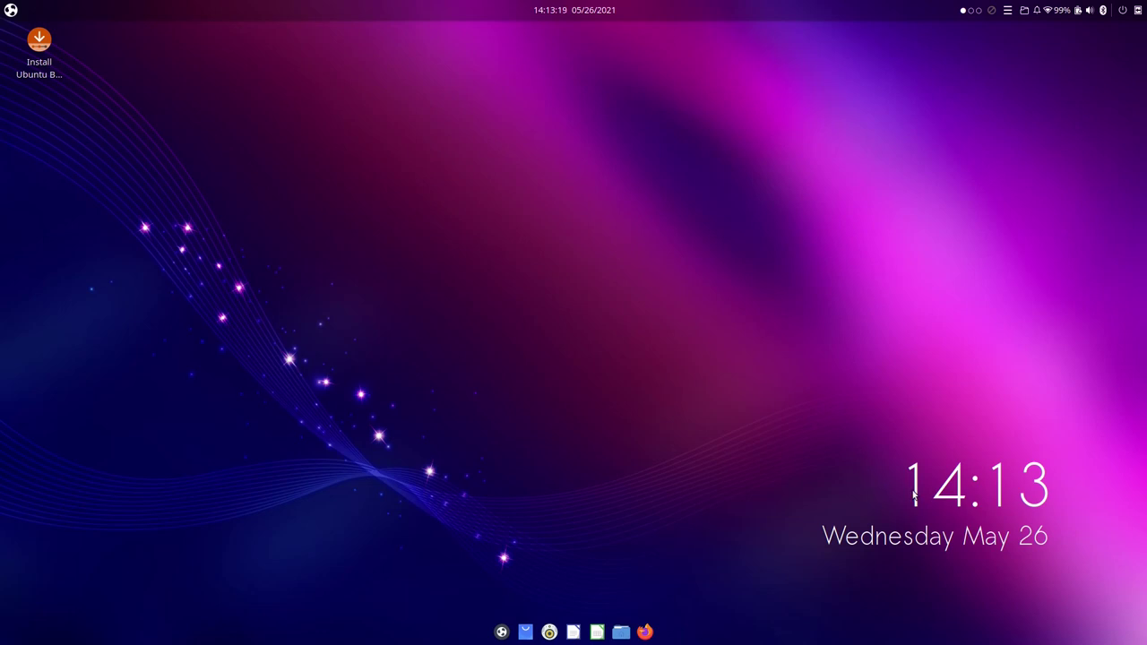
left_click(1006, 10)
left_click(1007, 10)
left_click(10, 9)
left_click(125, 82)
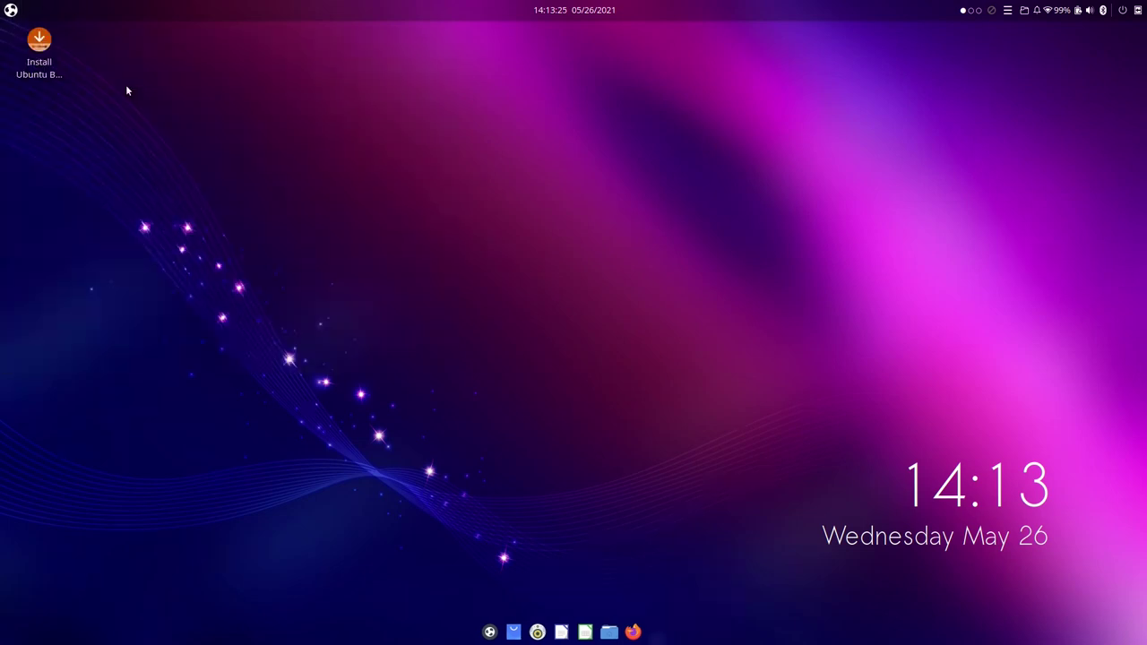
left_click_drag(85, 82, 324, 55)
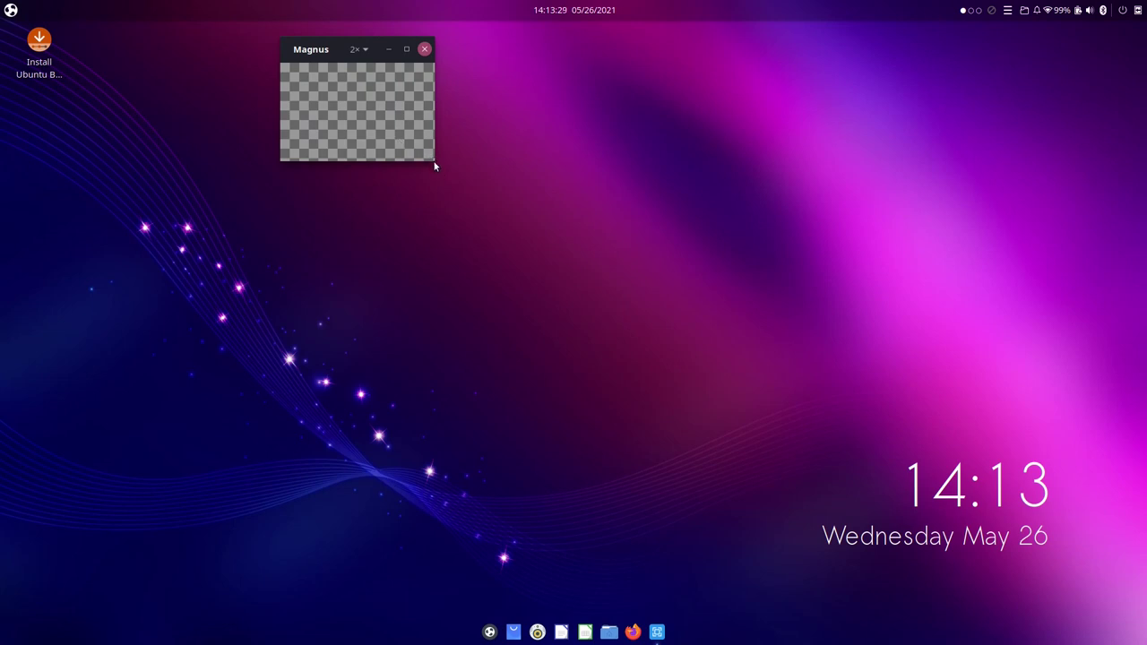
left_click_drag(433, 160, 815, 458)
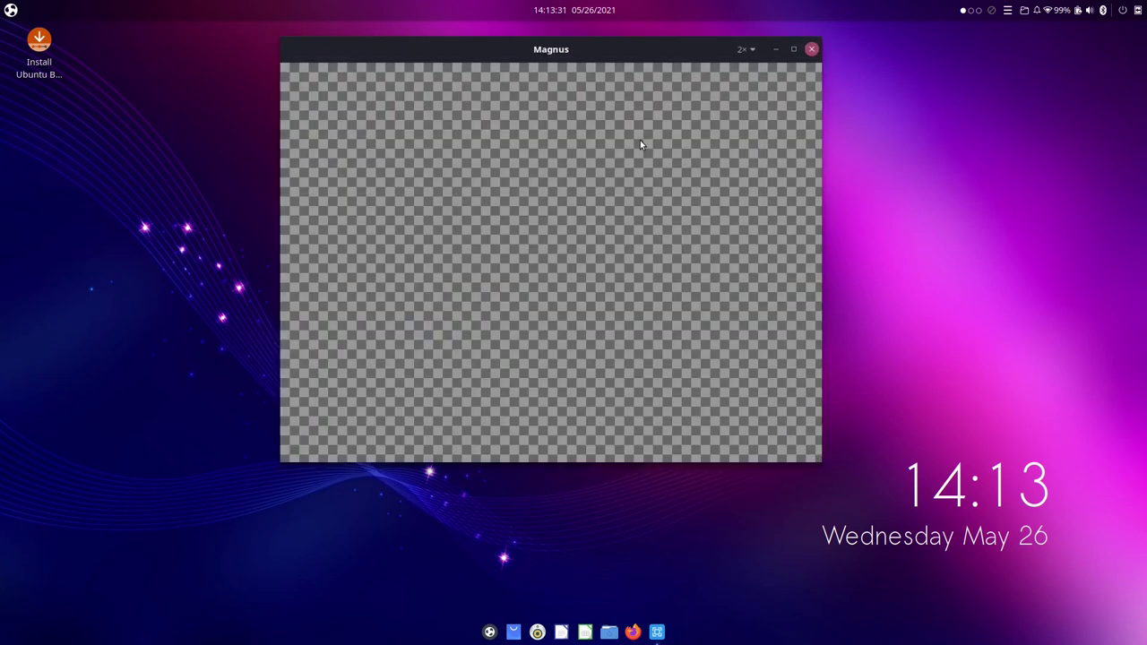
left_click_drag(564, 52, 520, 76)
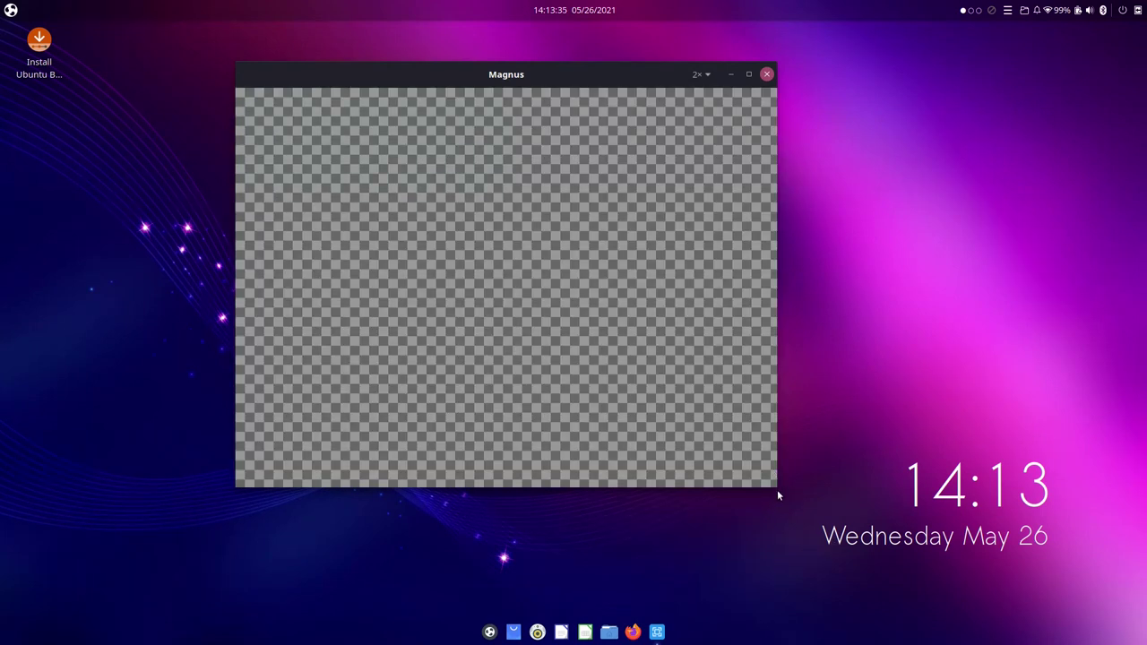
left_click_drag(776, 488, 651, 413)
left_click(574, 75)
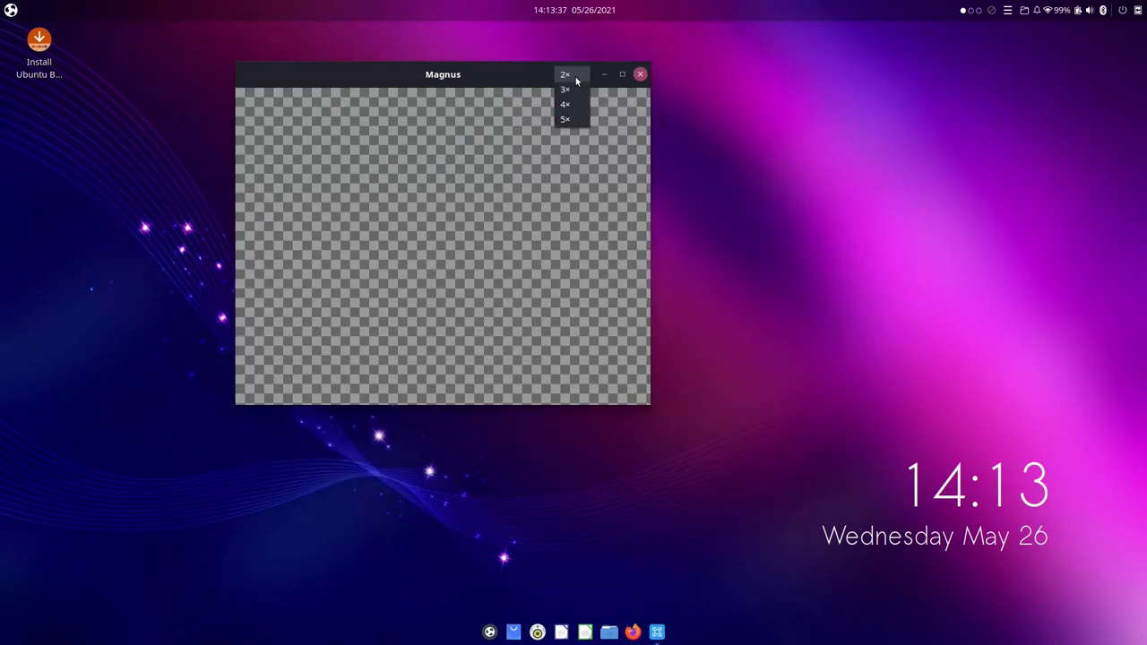
left_click(569, 89)
left_click_drag(537, 76, 707, 142)
left_click(882, 140)
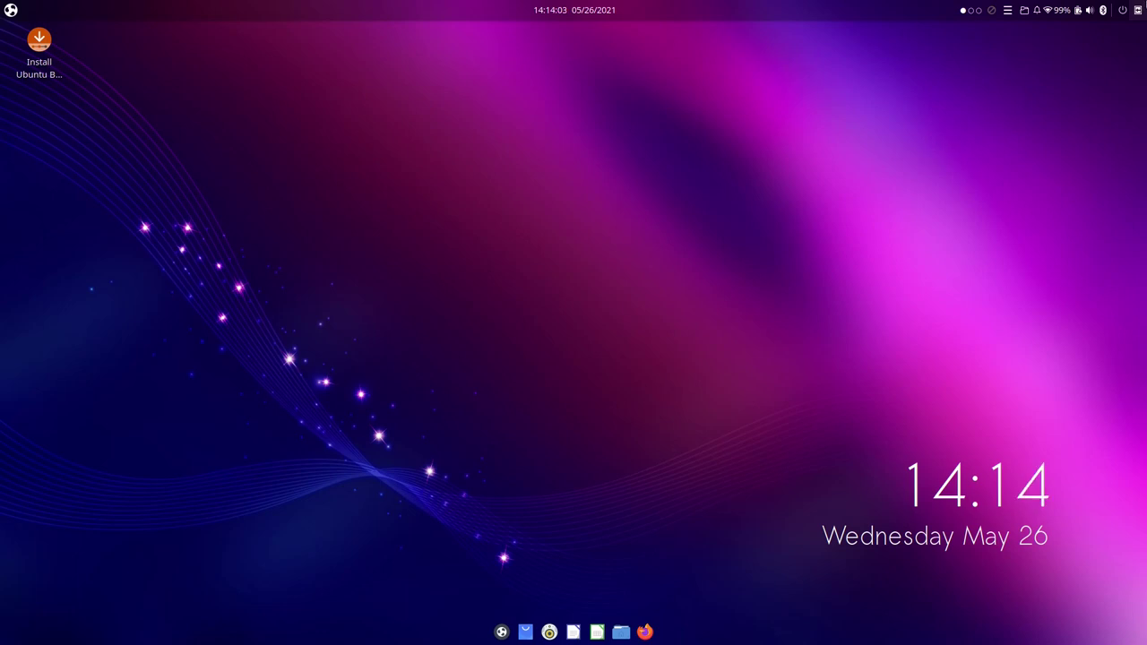
left_click(1138, 10)
left_click(679, 217)
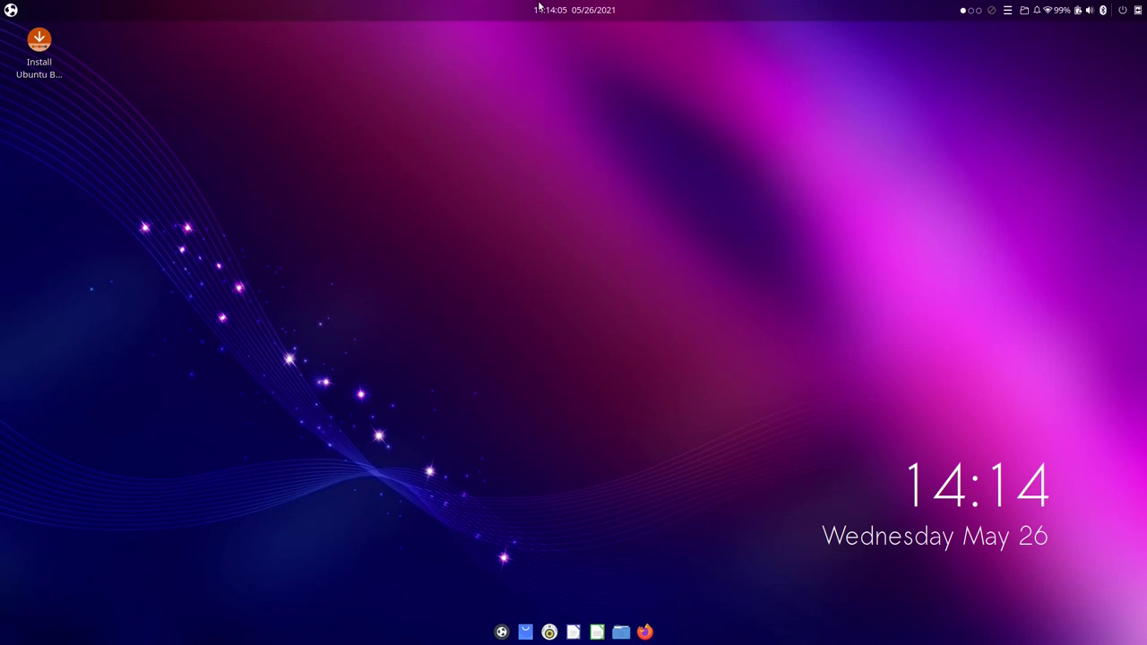